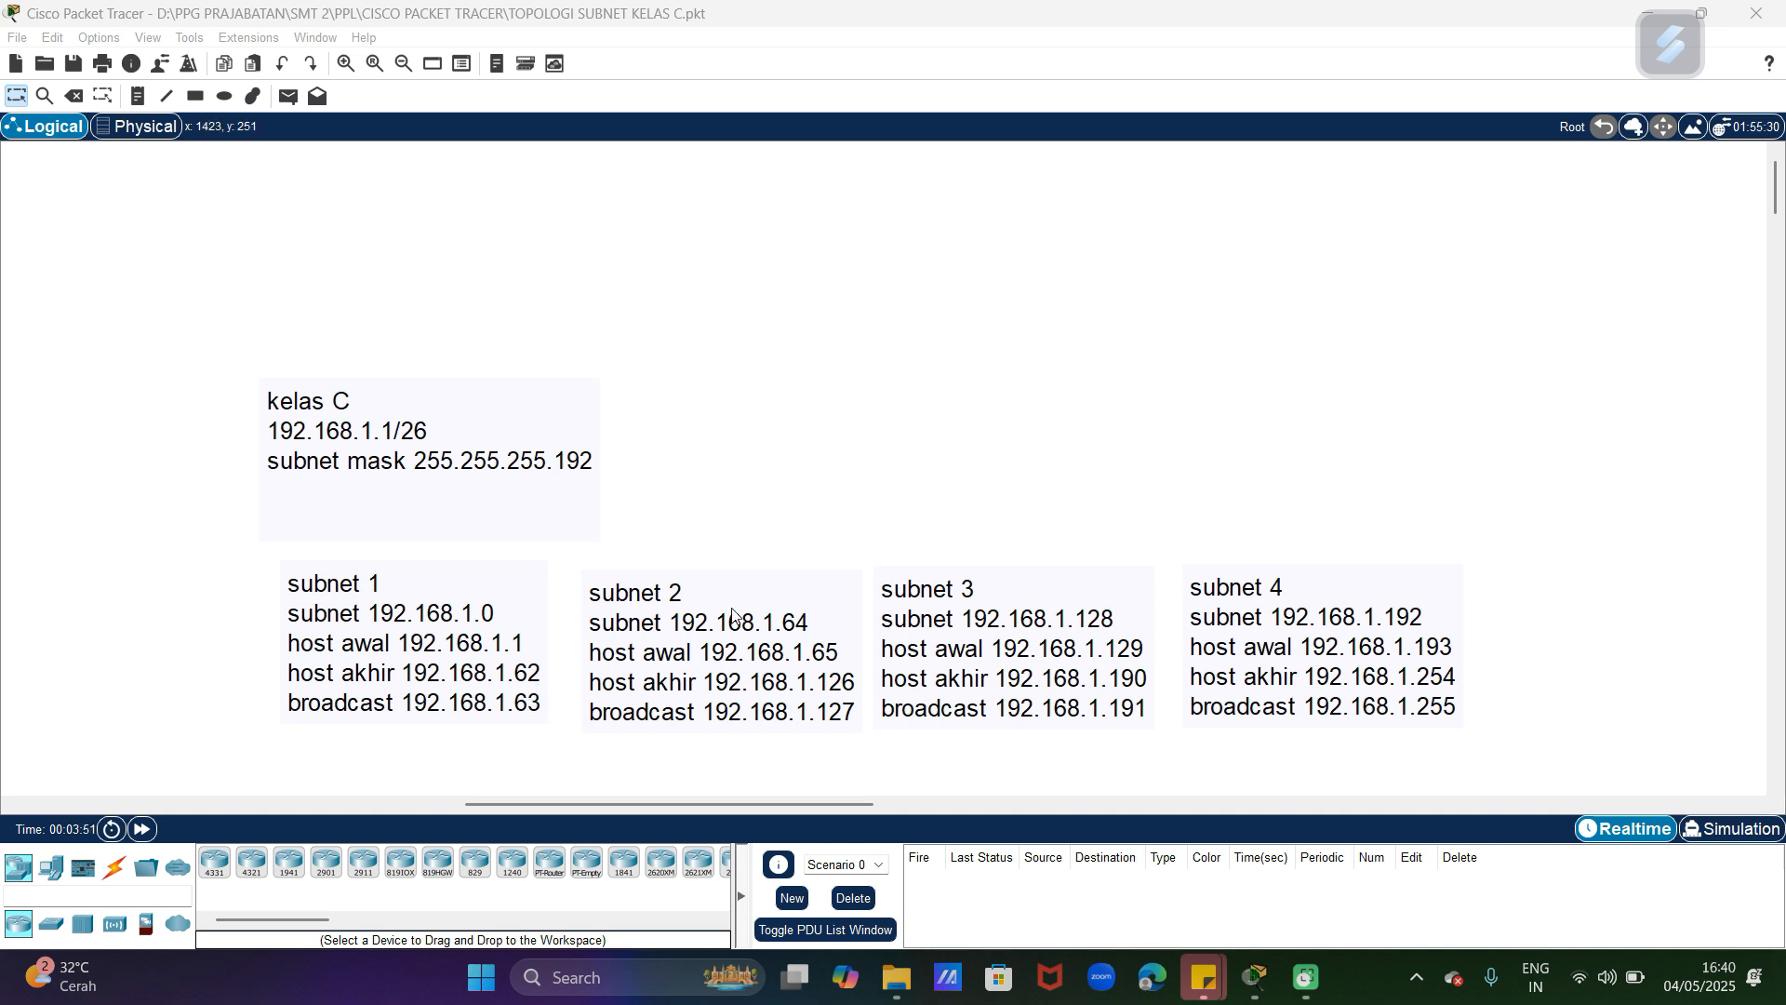
Step: Move the subnet 2, subnet 3 and subnet 4 notes slightly up and left, closer in line with the subnet 1 note
{"action": "left_click_drag", "start_coordinate": [750, 602], "coordinate": [733, 586]}
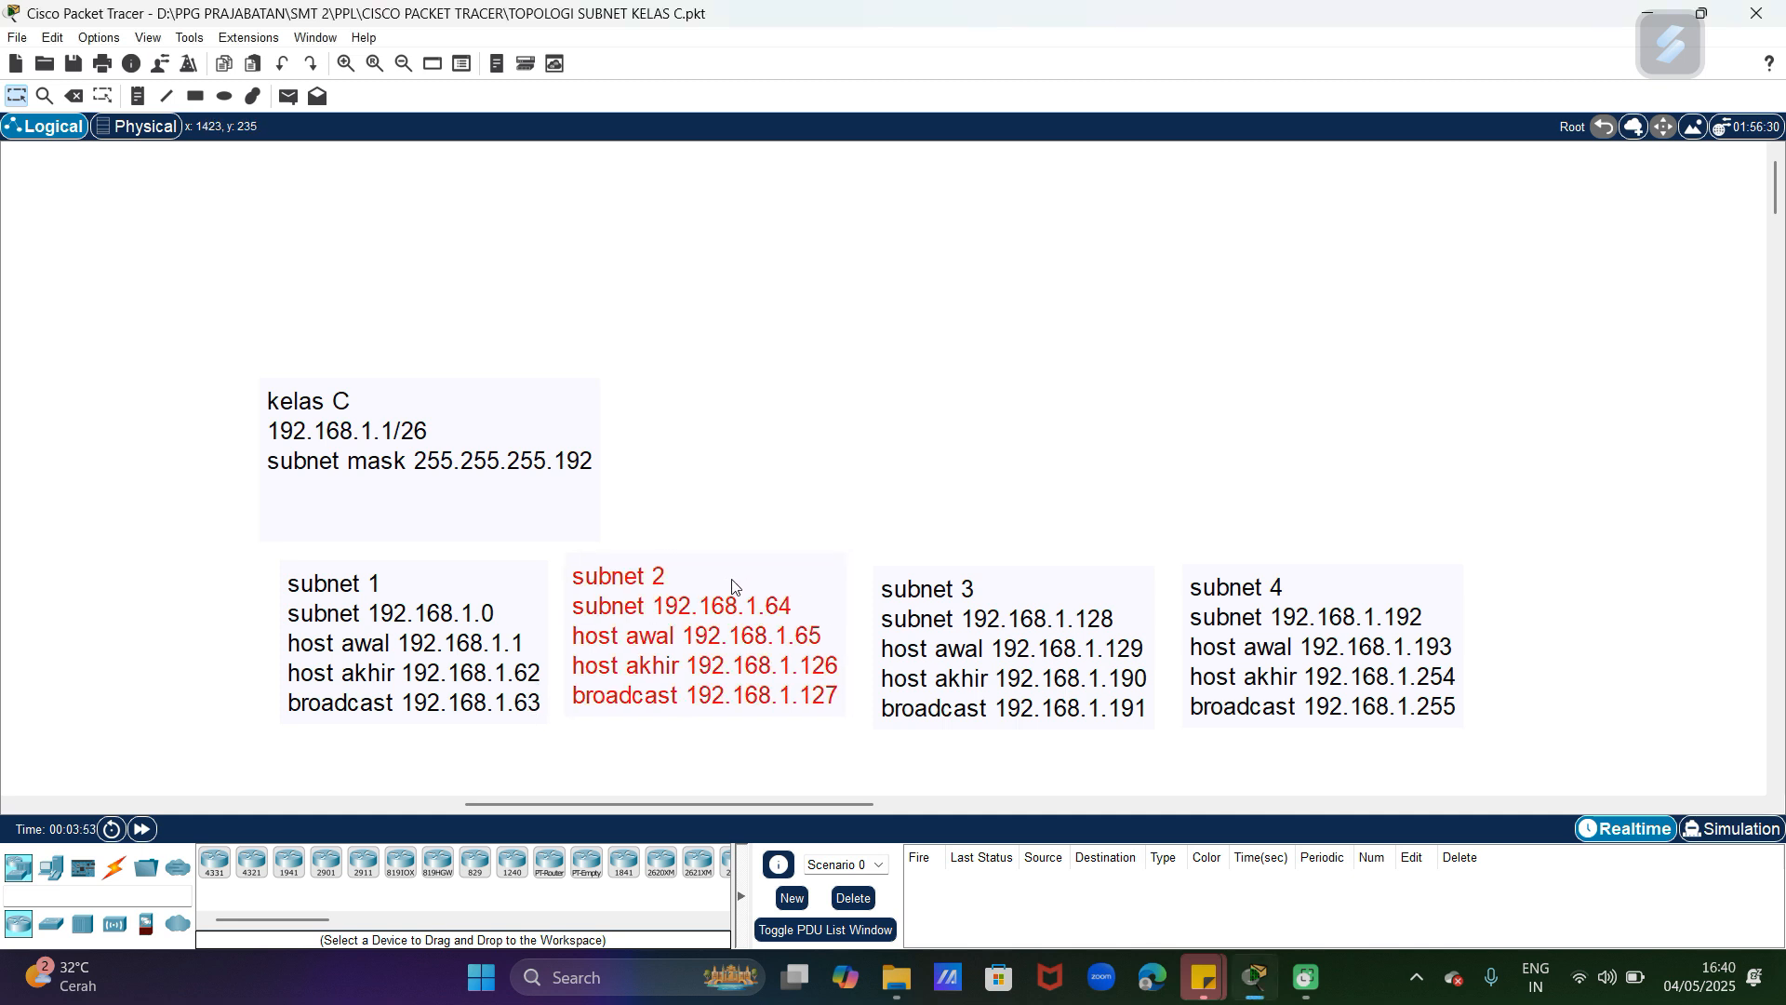
{"action": "left_click_drag", "start_coordinate": [1027, 597], "coordinate": [1016, 584]}
{"action": "left_click_drag", "start_coordinate": [1347, 600], "coordinate": [1325, 583]}
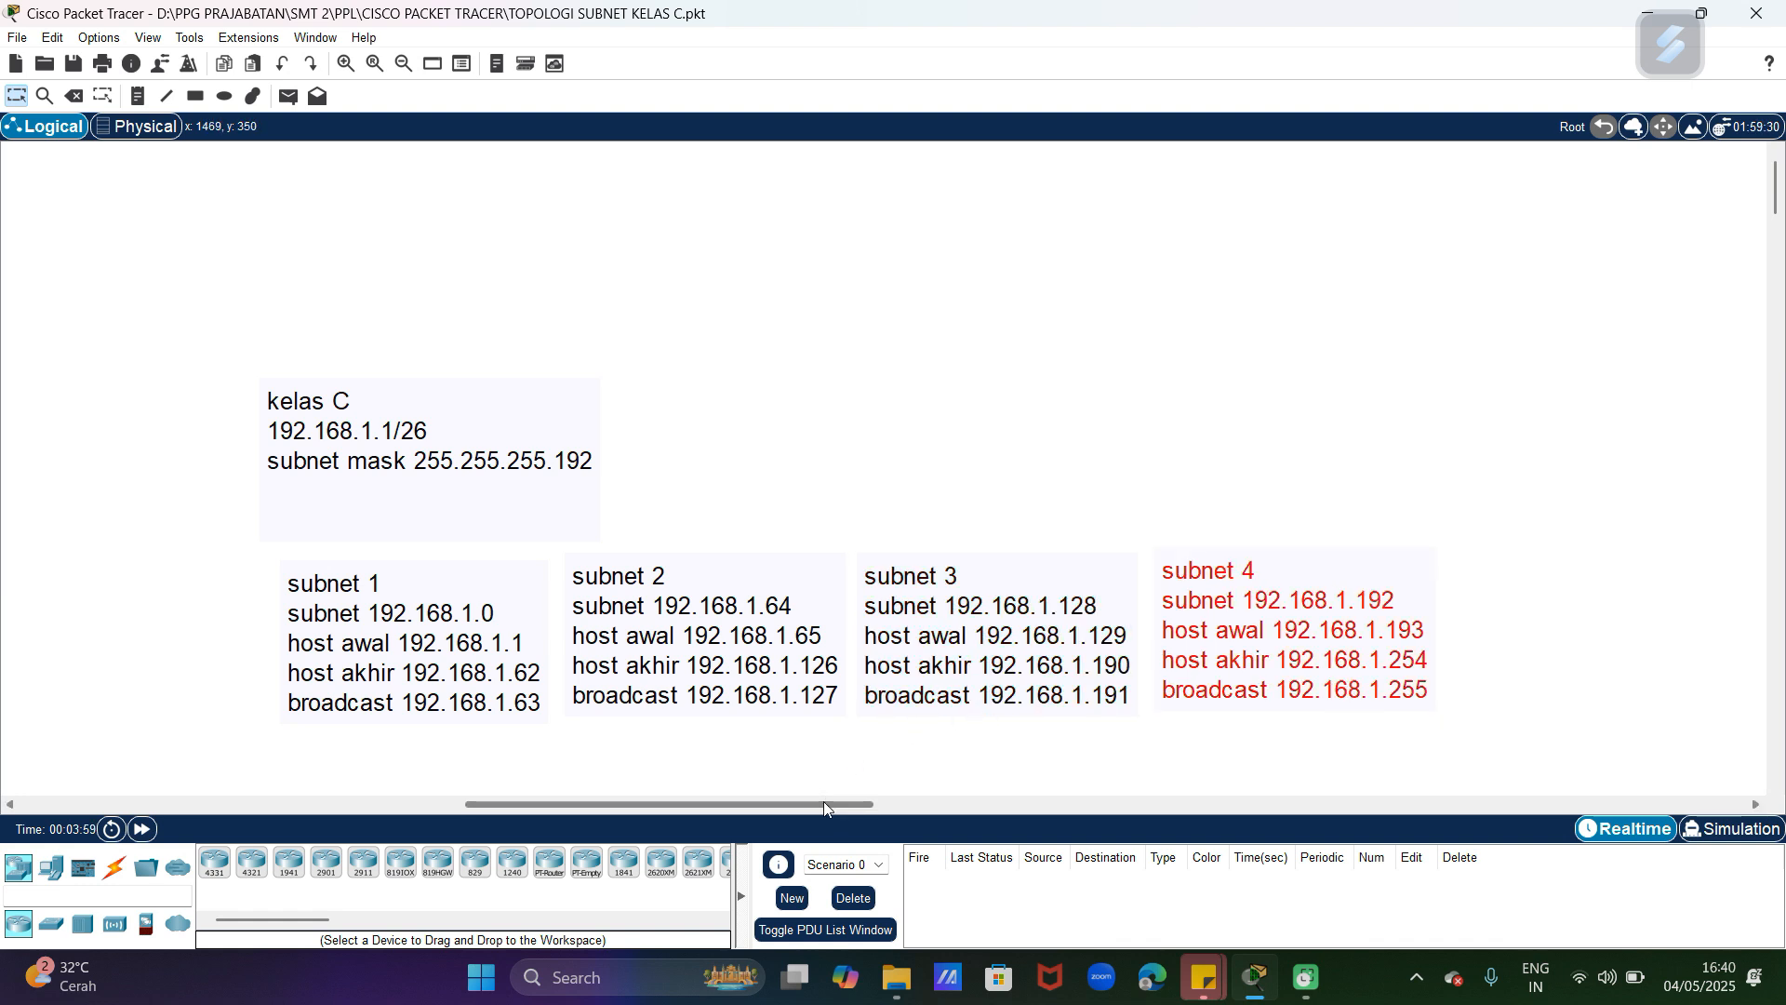
Step: Place a Router-PT in the empty workspace to the right of the subnet notes
{"action": "left_click_drag", "start_coordinate": [824, 801], "coordinate": [757, 796]}
{"action": "scroll", "coordinate": [668, 714], "scroll_direction": "down", "scroll_amount": 1}
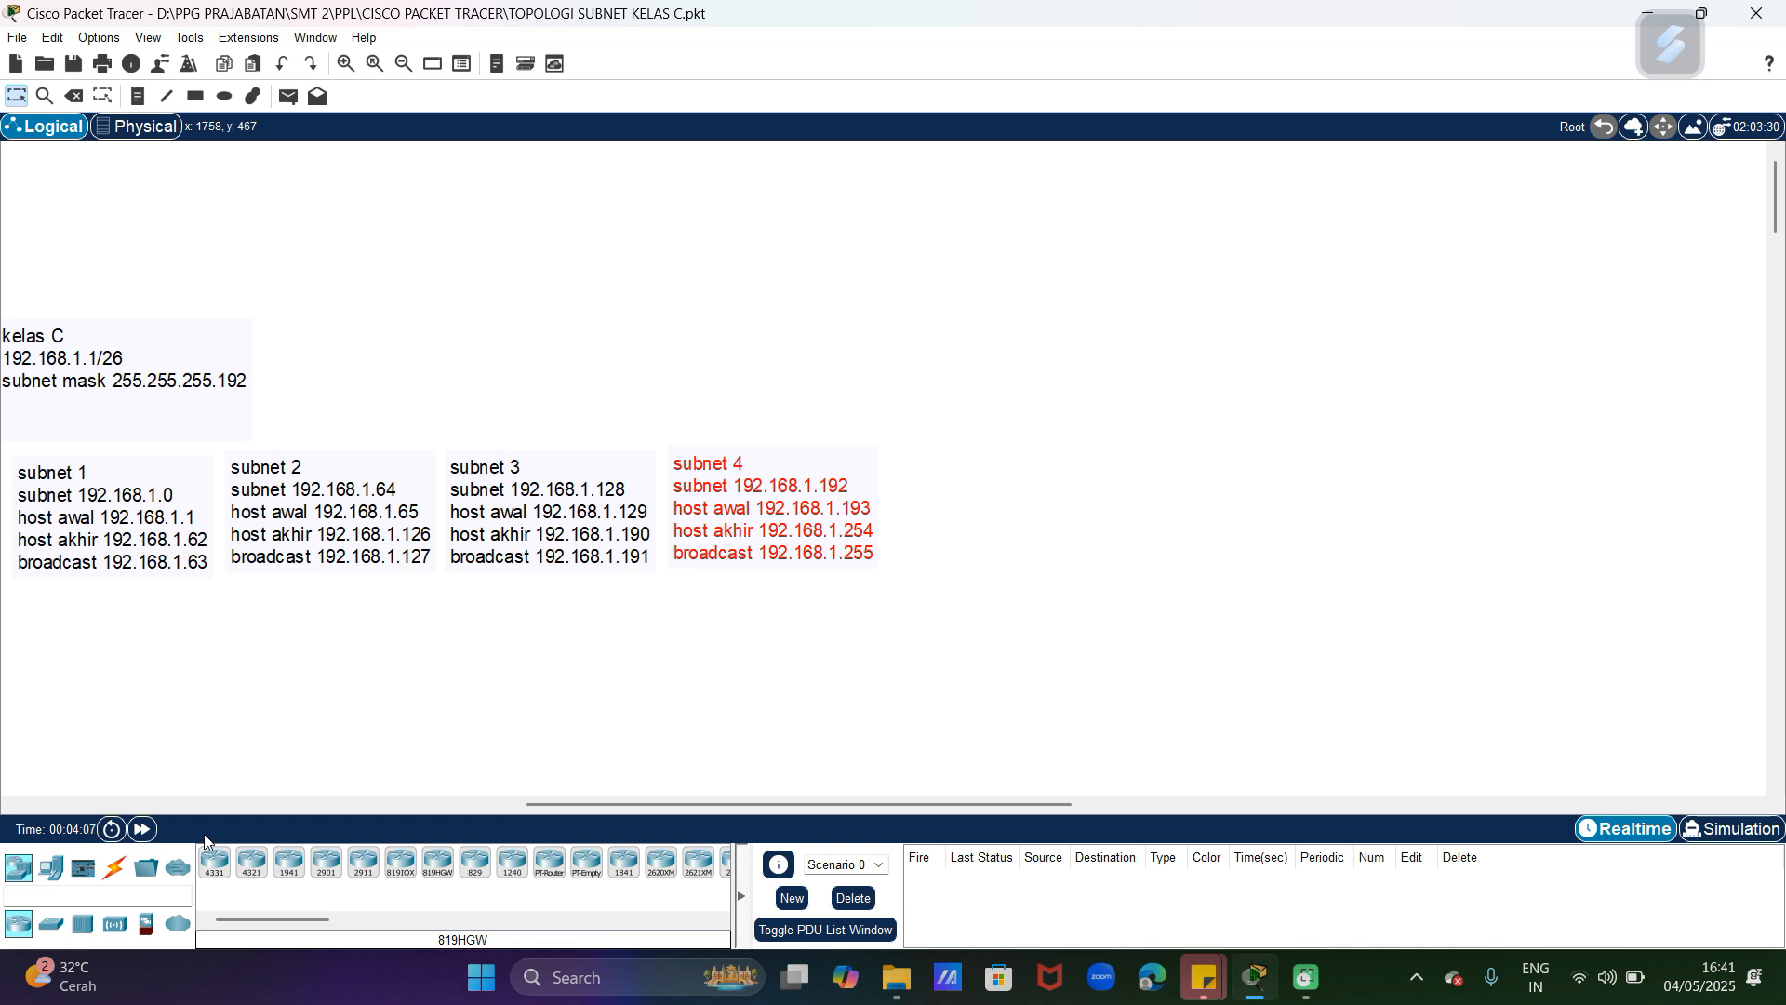
{"action": "mouse_move", "coordinate": [238, 916]}
{"action": "left_mouse_down"}
{"action": "mouse_move", "coordinate": [265, 916]}
{"action": "mouse_move", "coordinate": [226, 917]}
{"action": "left_mouse_up"}
{"action": "left_click", "coordinate": [550, 870]}
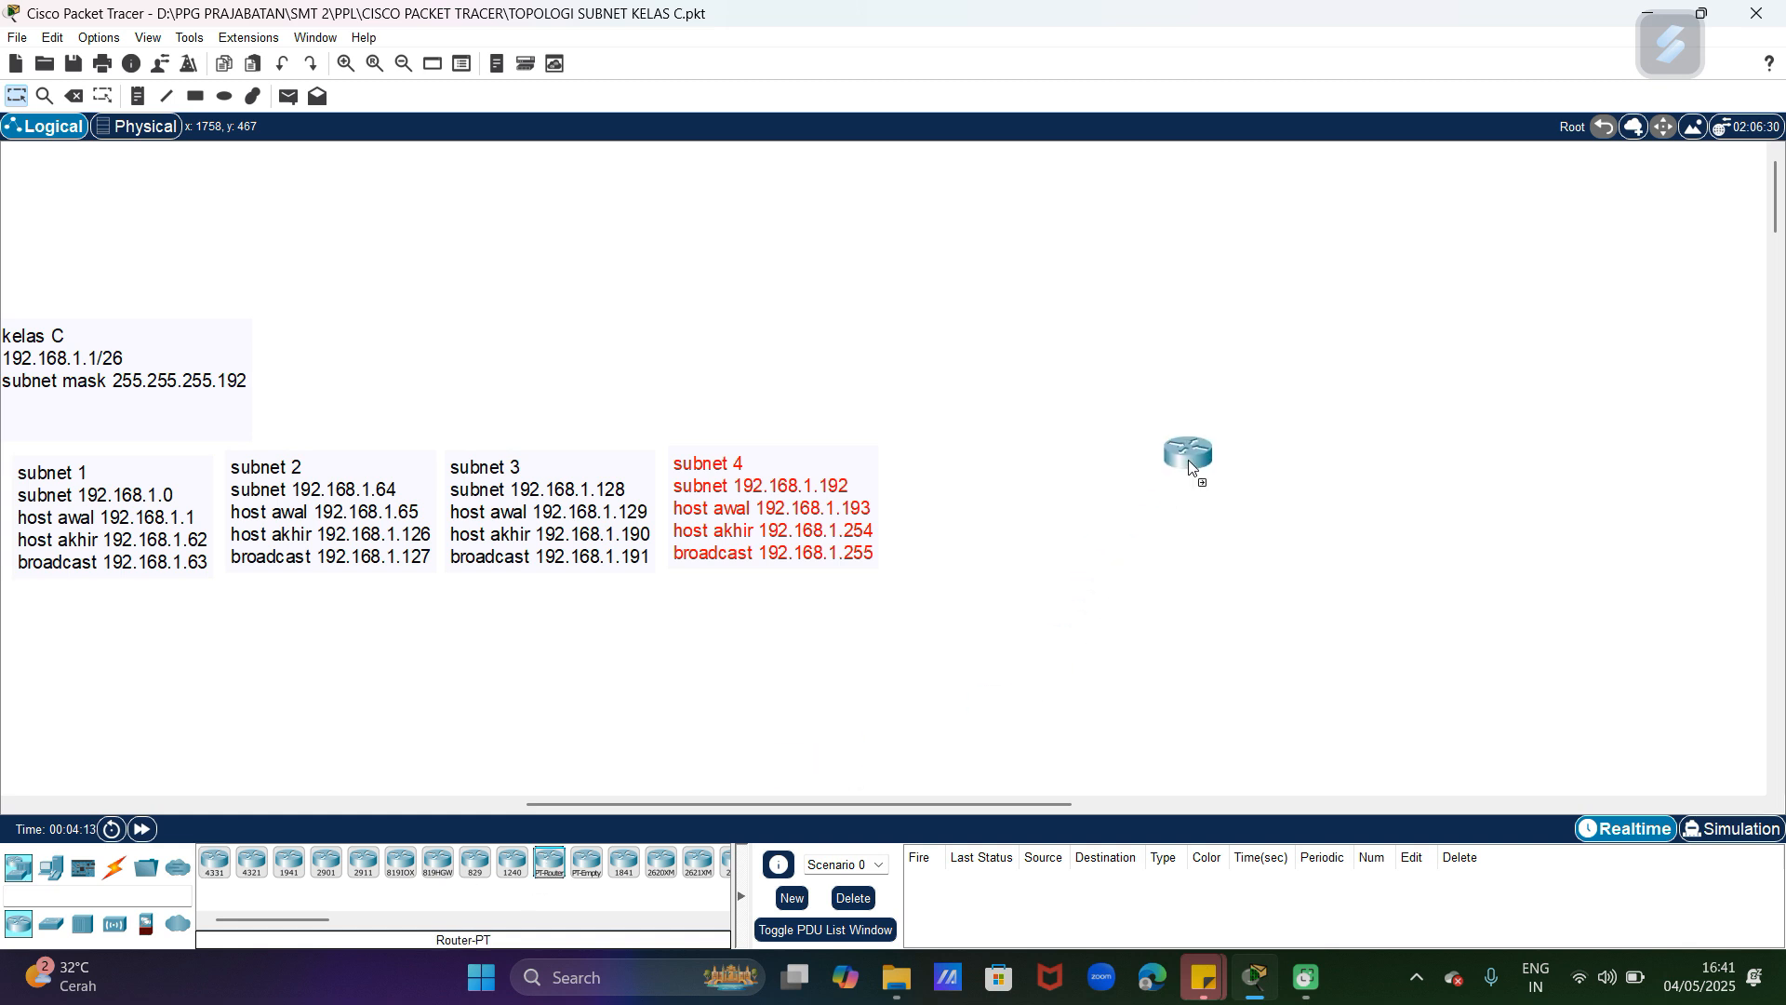
{"action": "left_click", "coordinate": [1475, 388]}
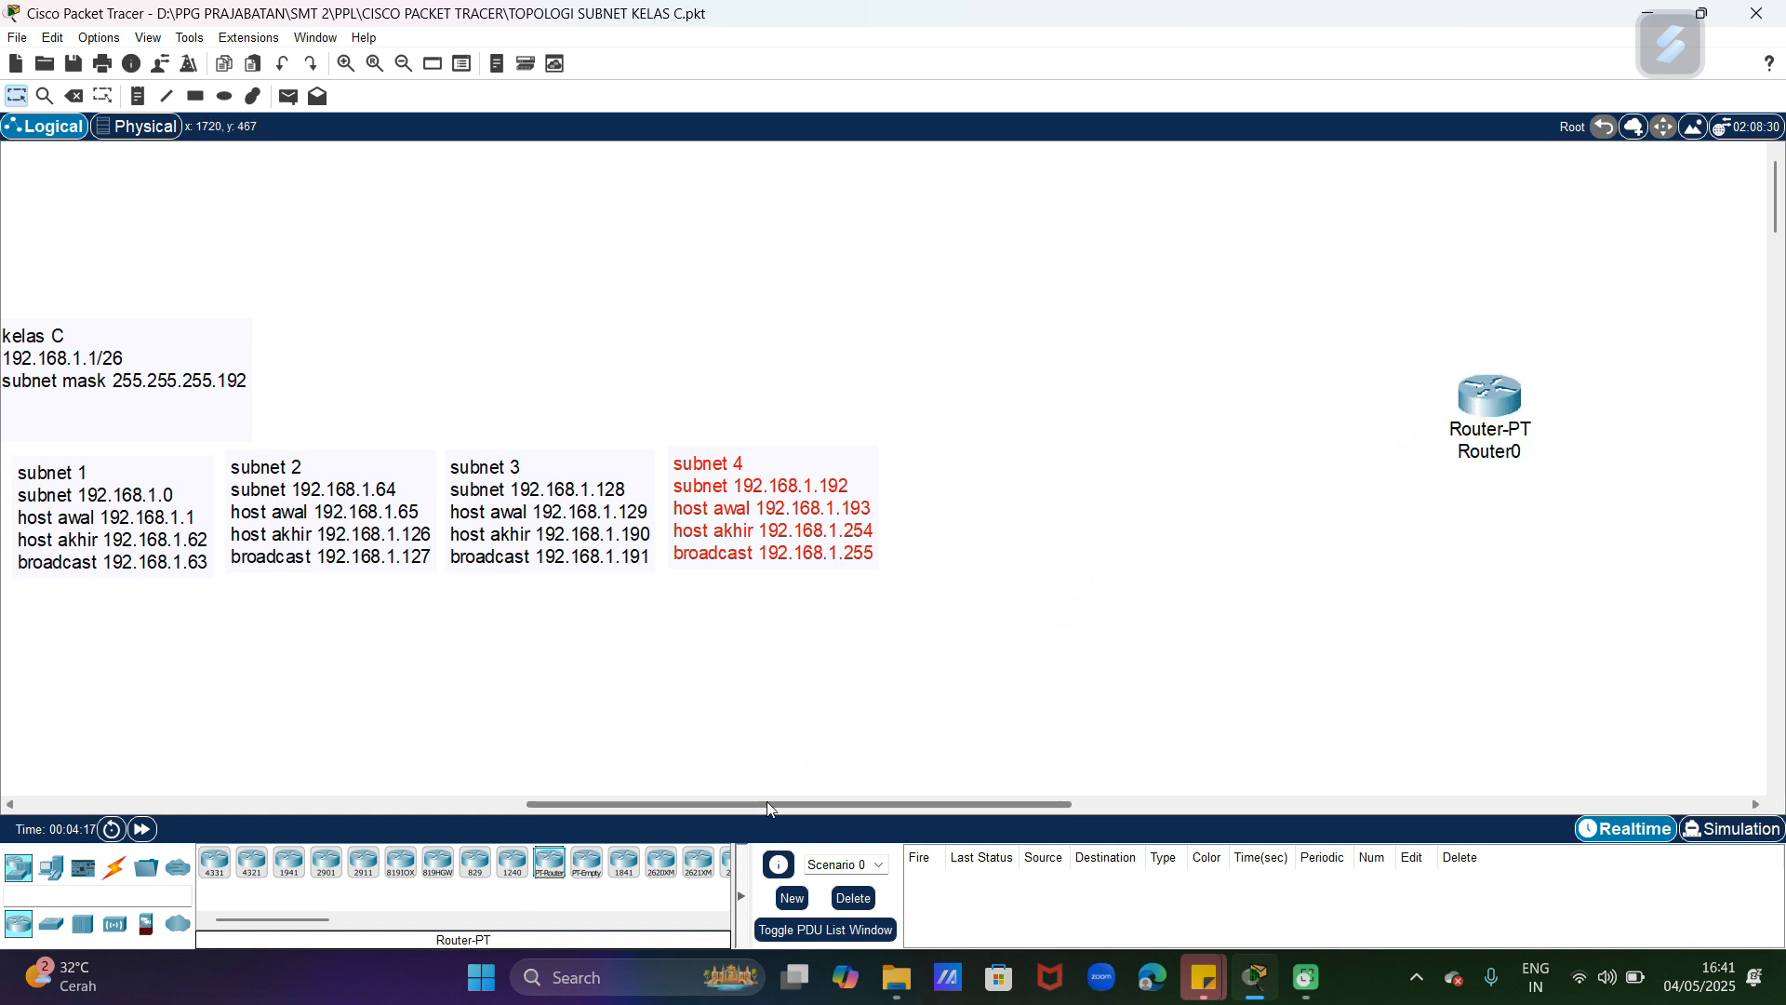
{"action": "left_click_drag", "start_coordinate": [1468, 412], "coordinate": [1516, 424]}
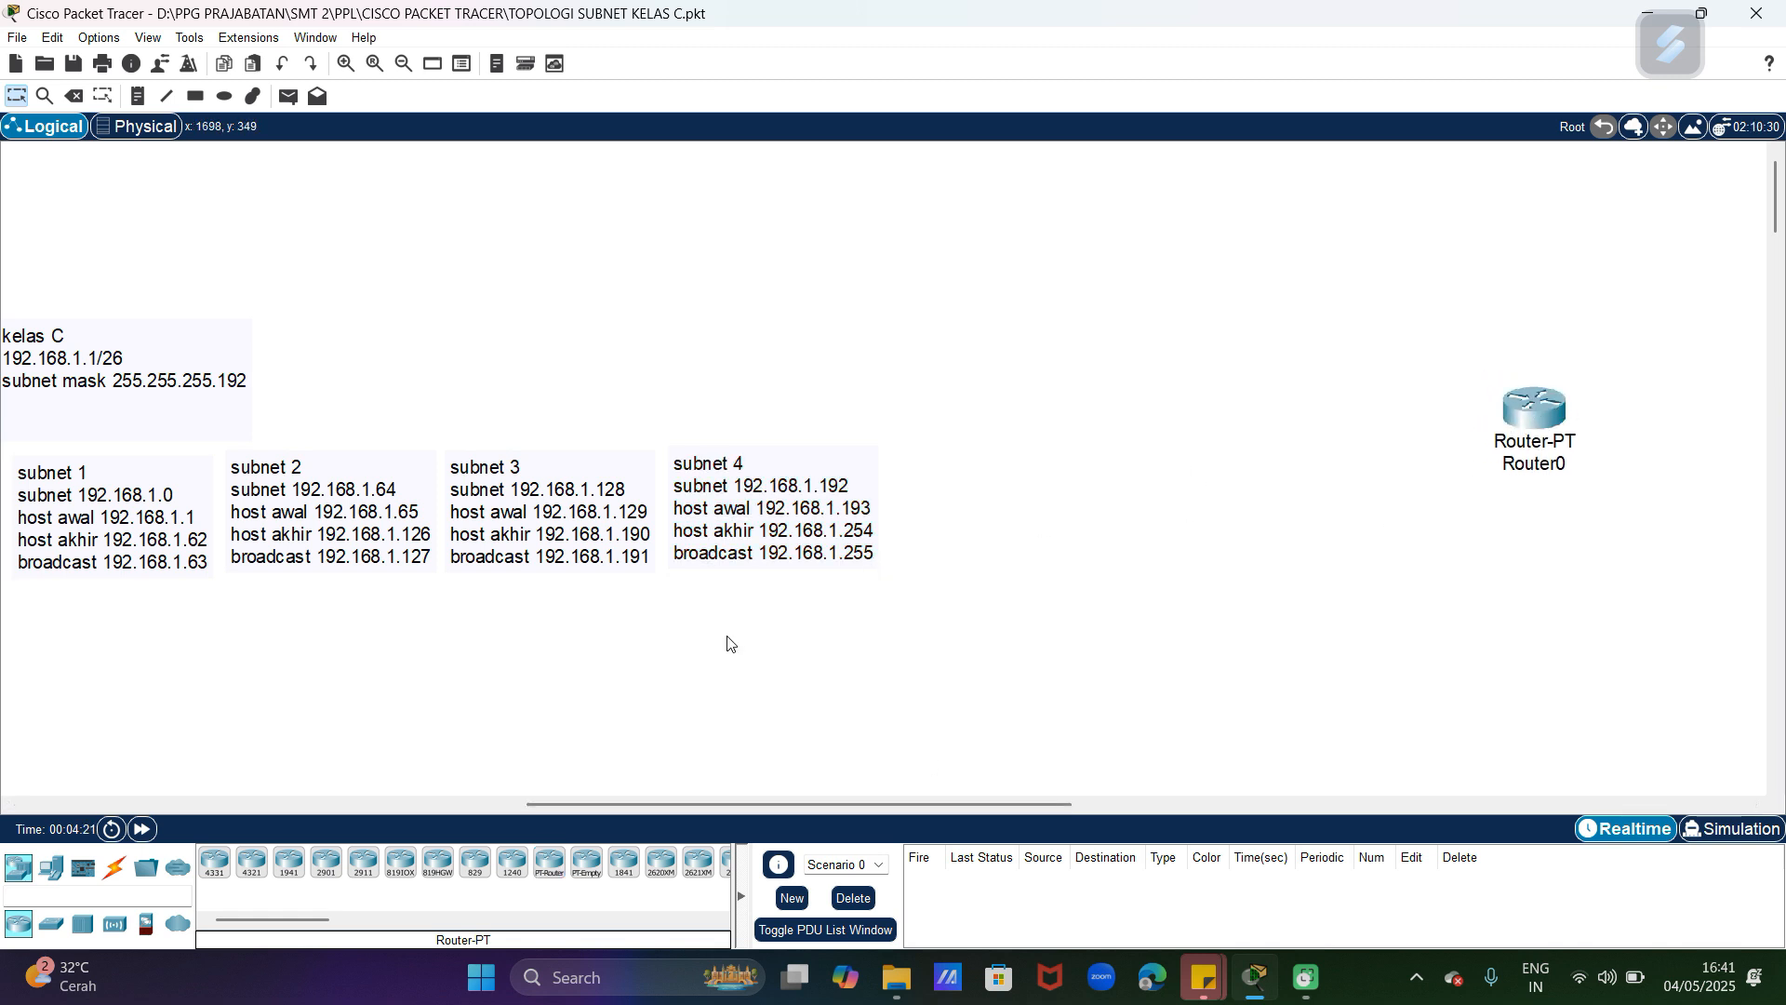
Step: Place four 2960 switches around Router0, at its upper left, lower left, lower right and upper right
{"action": "left_click", "coordinate": [60, 926]}
{"action": "left_click_drag", "start_coordinate": [215, 862], "coordinate": [1251, 303]}
{"action": "left_click_drag", "start_coordinate": [215, 862], "coordinate": [1265, 615]}
{"action": "left_click_drag", "start_coordinate": [215, 862], "coordinate": [1715, 646]}
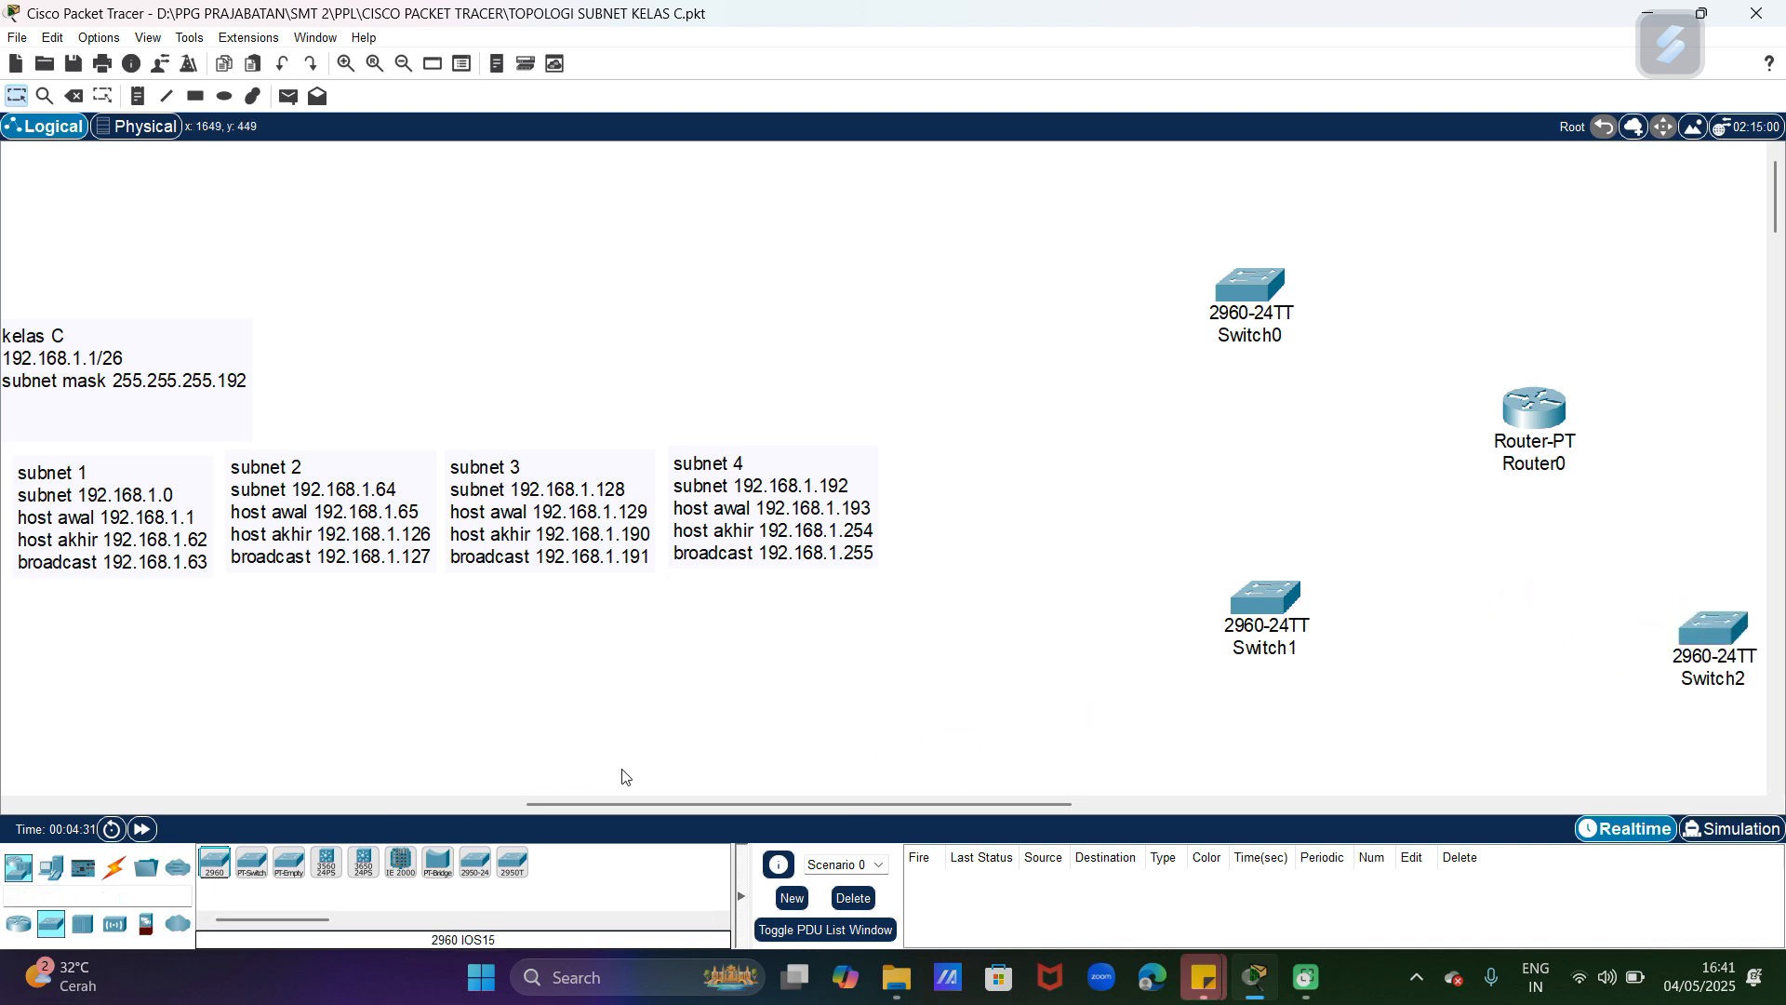
{"action": "left_click_drag", "start_coordinate": [215, 863], "coordinate": [1722, 295]}
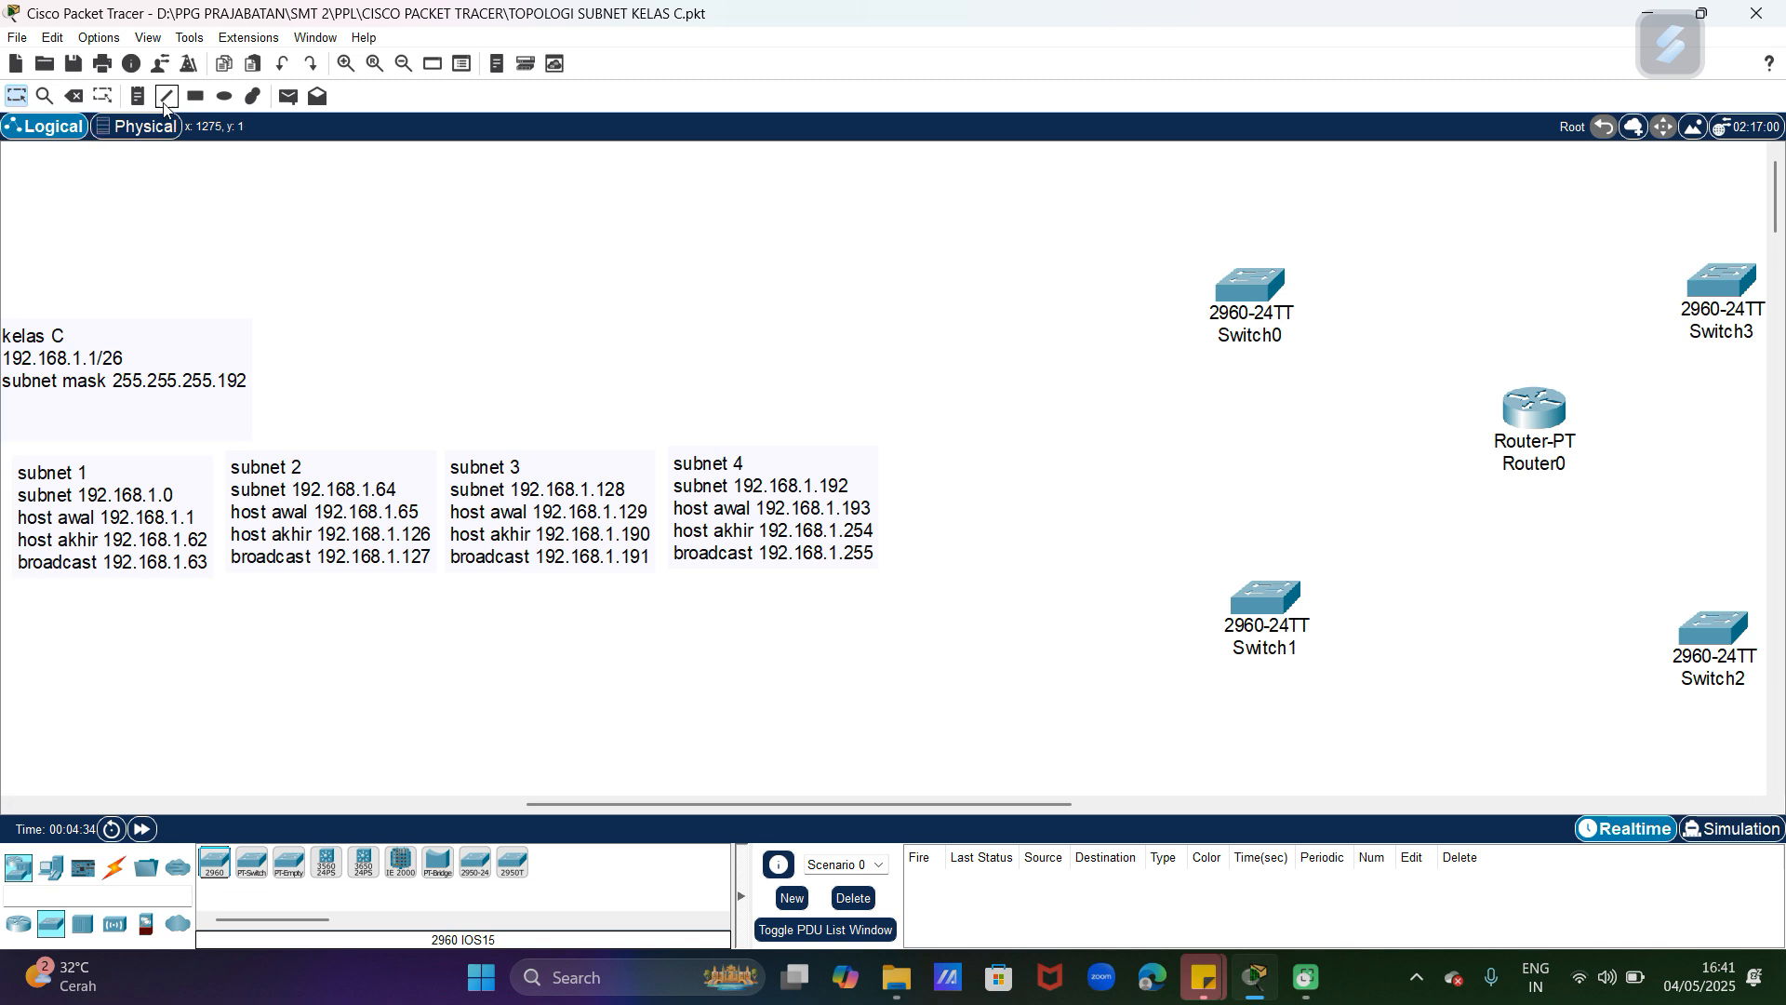
Step: Add the note "subnet 1" beside Switch0 and the note "subnet 2" beside Switch1
{"action": "left_click", "coordinate": [138, 96]}
{"action": "left_click", "coordinate": [1309, 353]}
{"action": "type", "text": "subnet 1"}
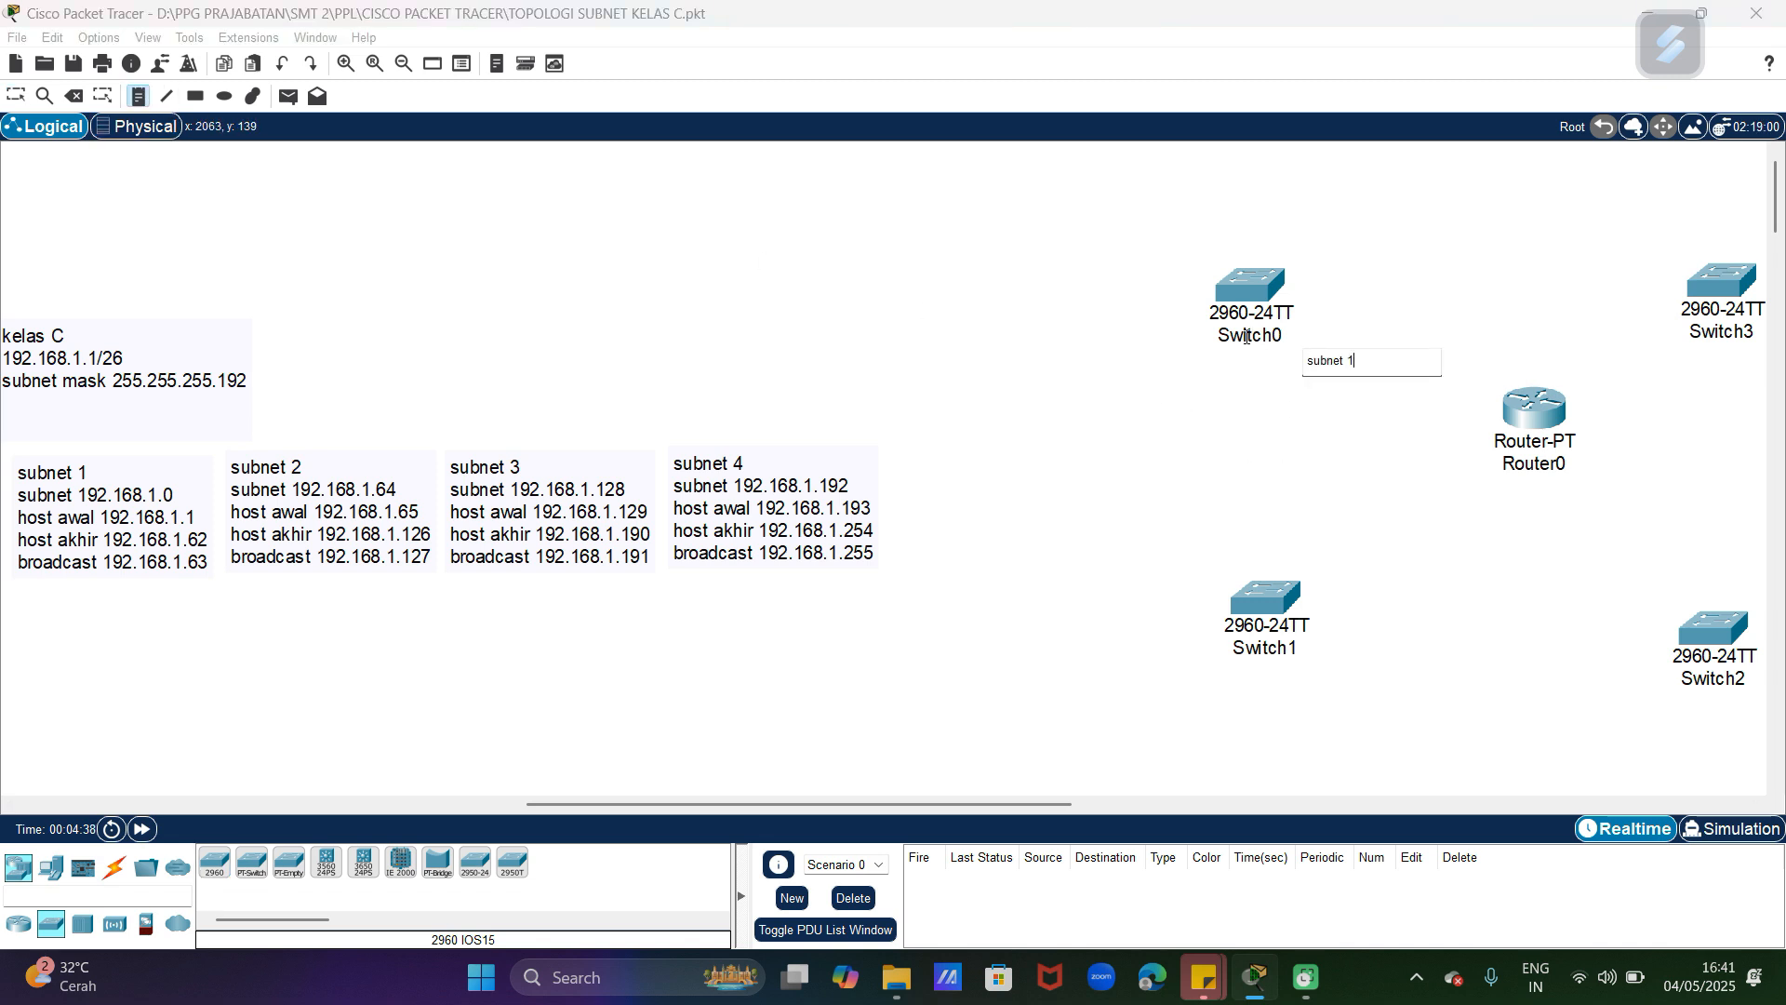
{"action": "left_click", "coordinate": [1360, 601]}
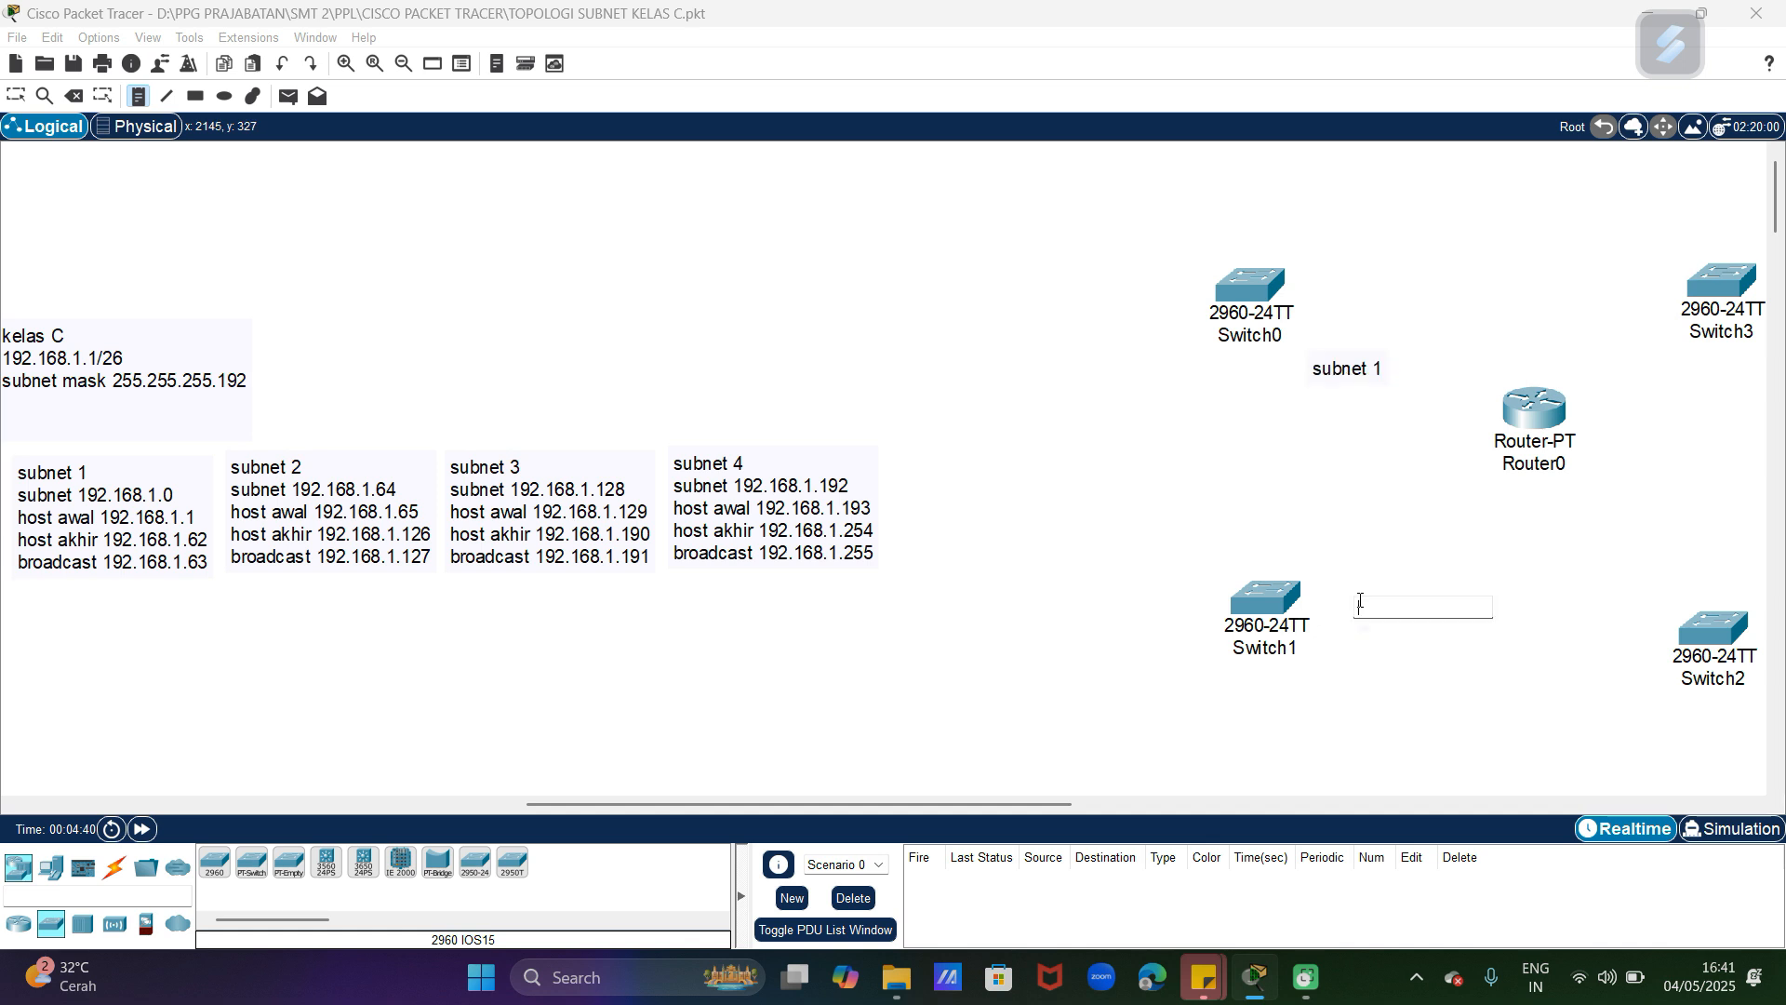
{"action": "type", "text": "subnet 2"}
Step: Add the notes "subnet 3" below Switch3 and "subnet 4" above Switch2, and shift the subnet 1 and subnet 3 labels slightly left
{"action": "left_click", "coordinate": [1695, 348]}
{"action": "type", "text": "sub"}
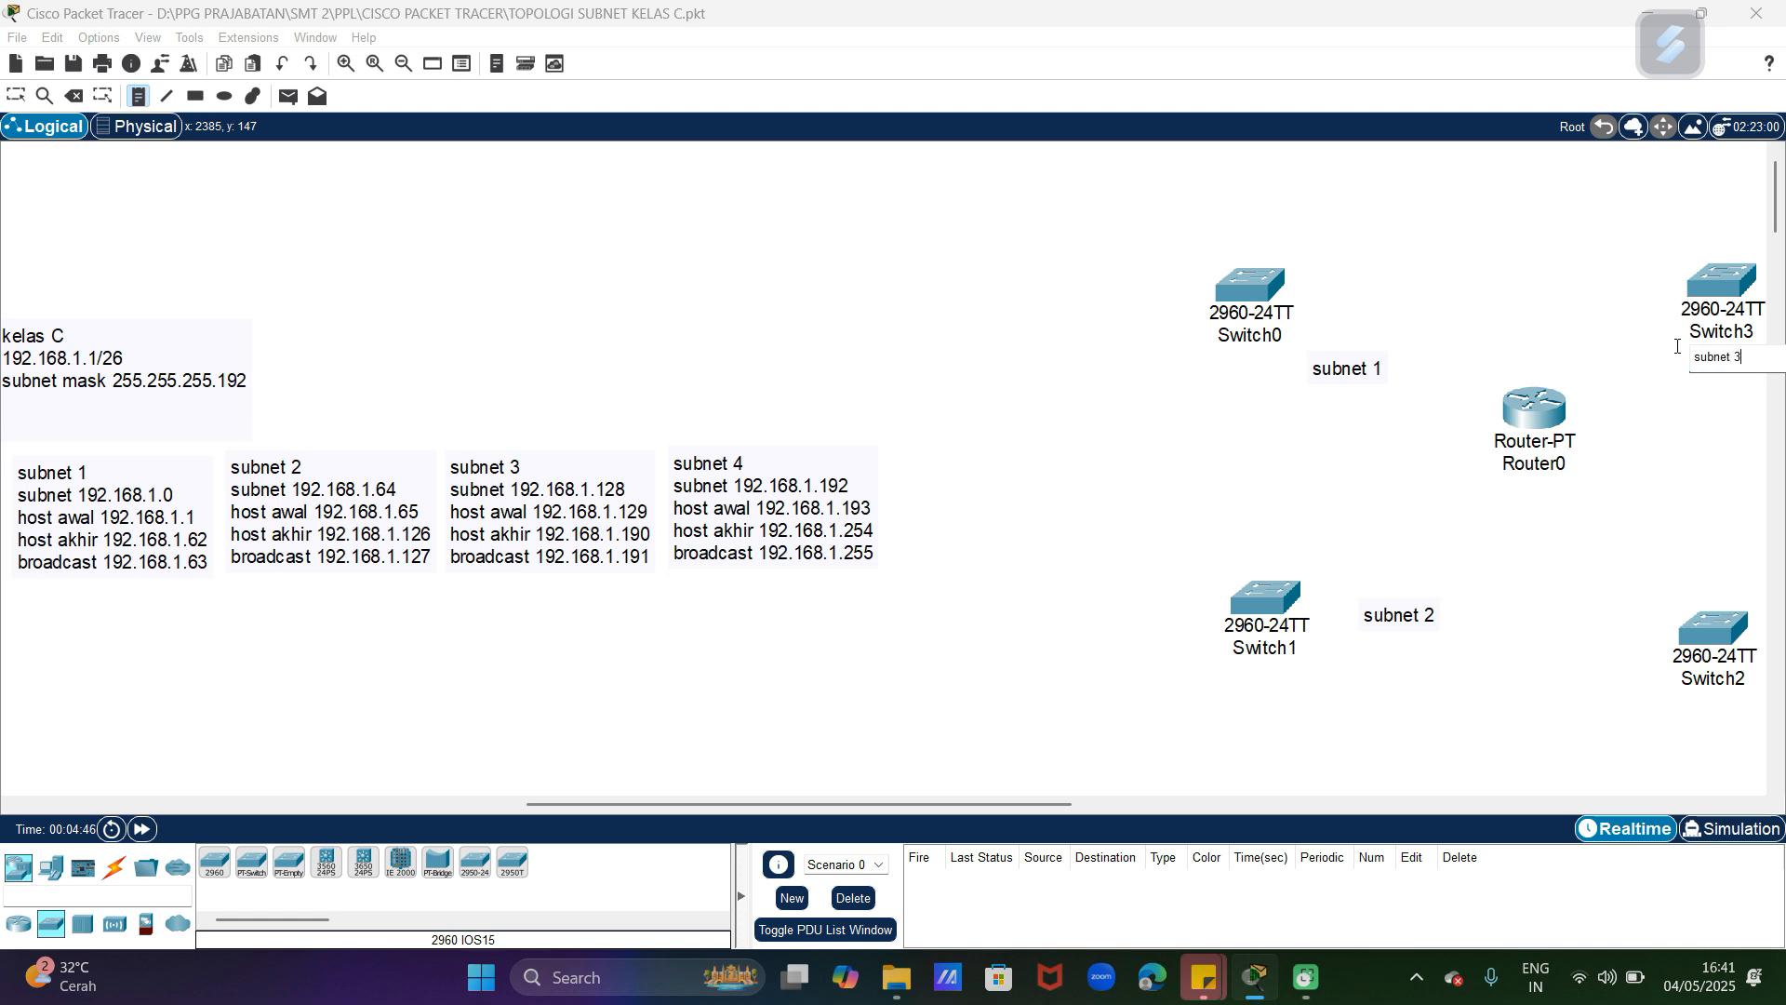
{"action": "left_click", "coordinate": [1671, 580]}
{"action": "type", "text": "subnet 4"}
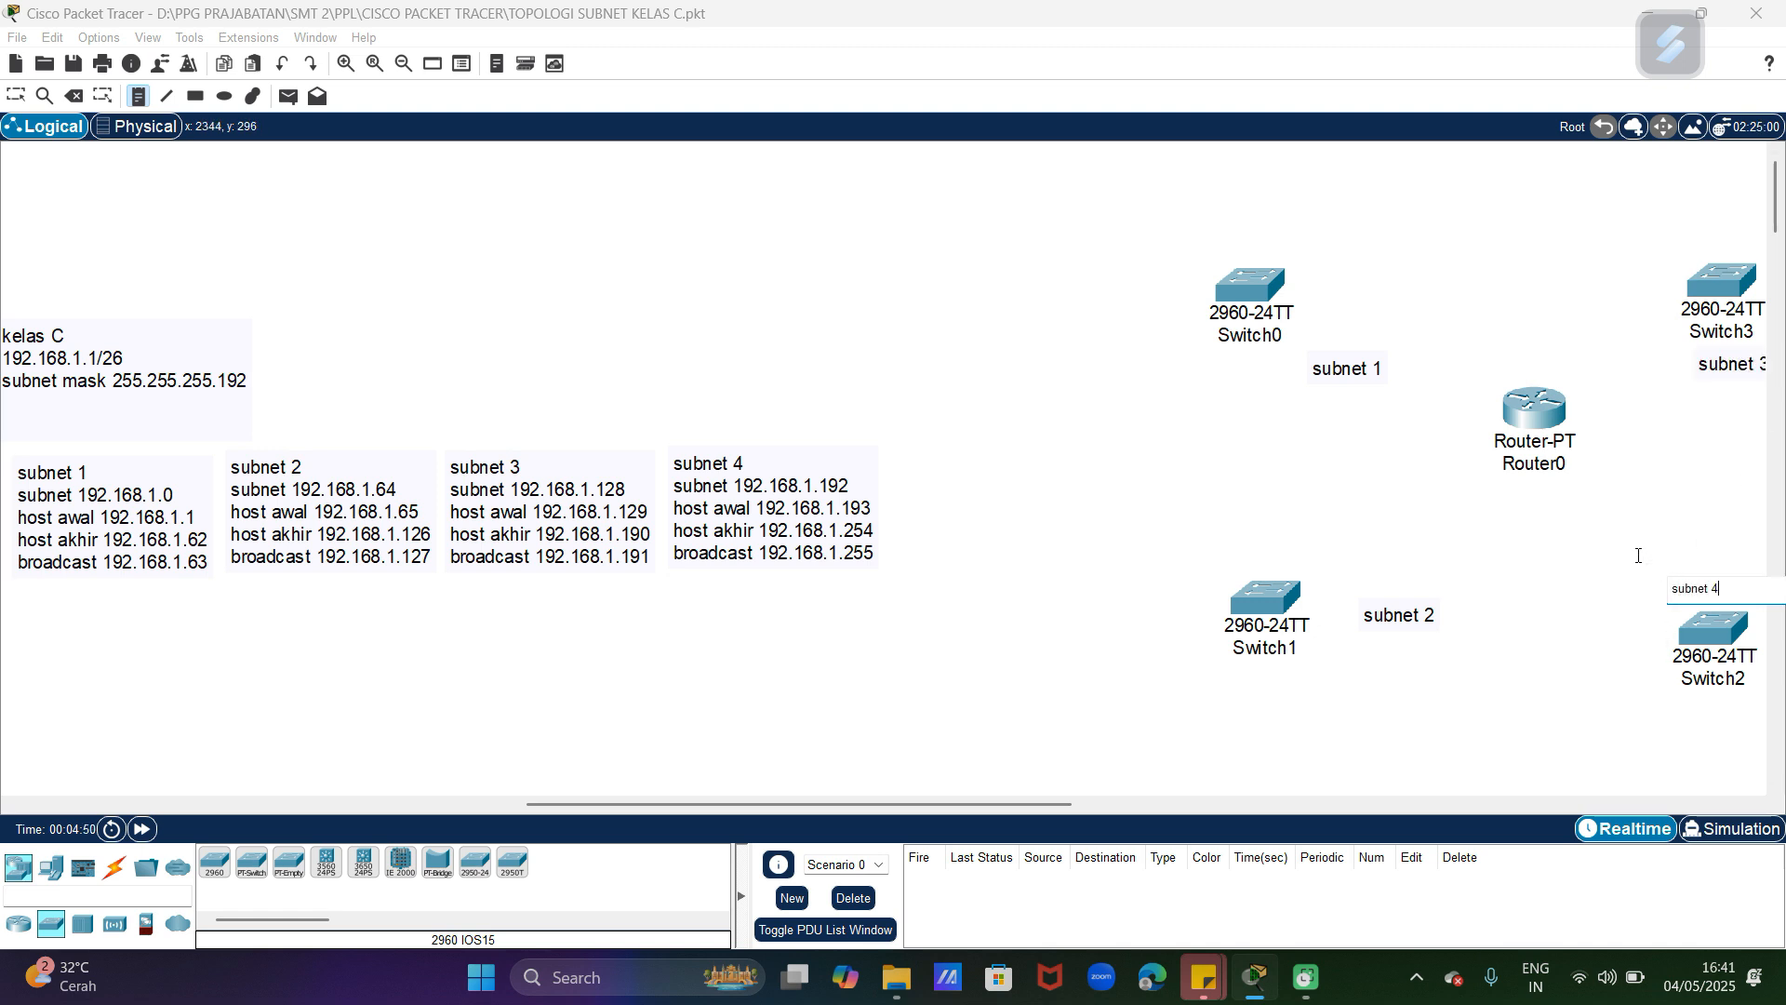
{"action": "left_click", "coordinate": [16, 96]}
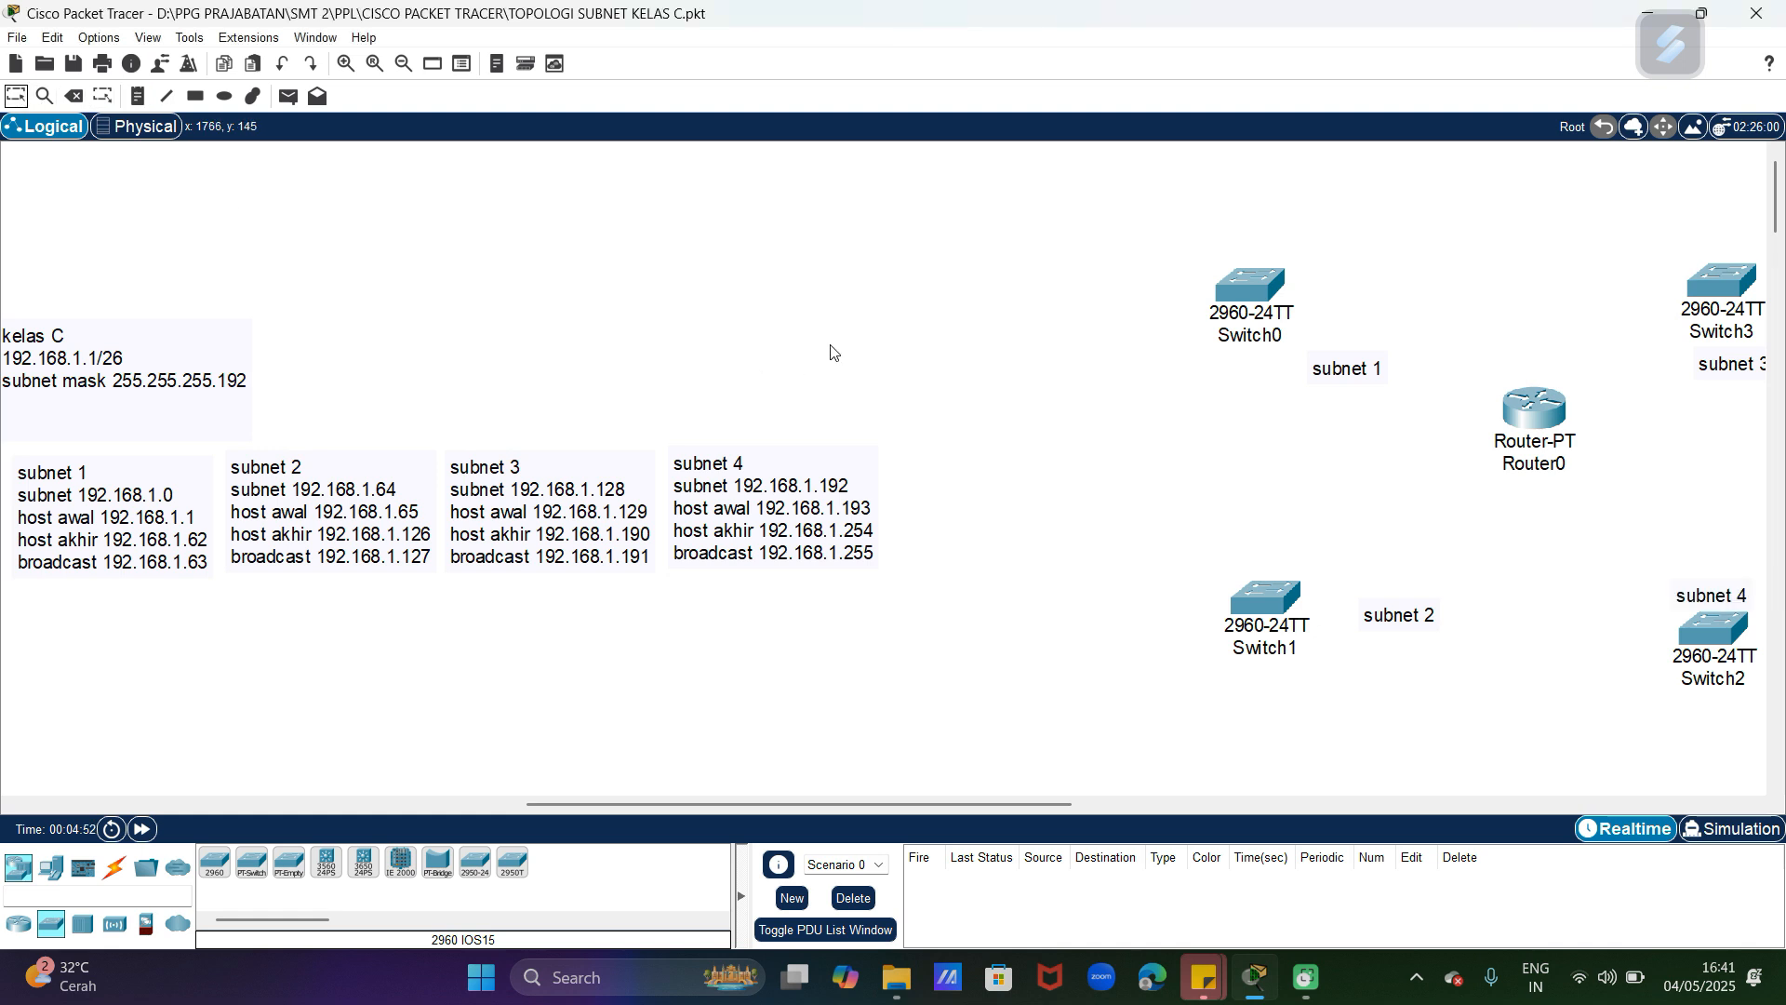
{"action": "left_click_drag", "start_coordinate": [1340, 374], "coordinate": [1324, 369]}
{"action": "left_click_drag", "start_coordinate": [1706, 368], "coordinate": [1678, 375]}
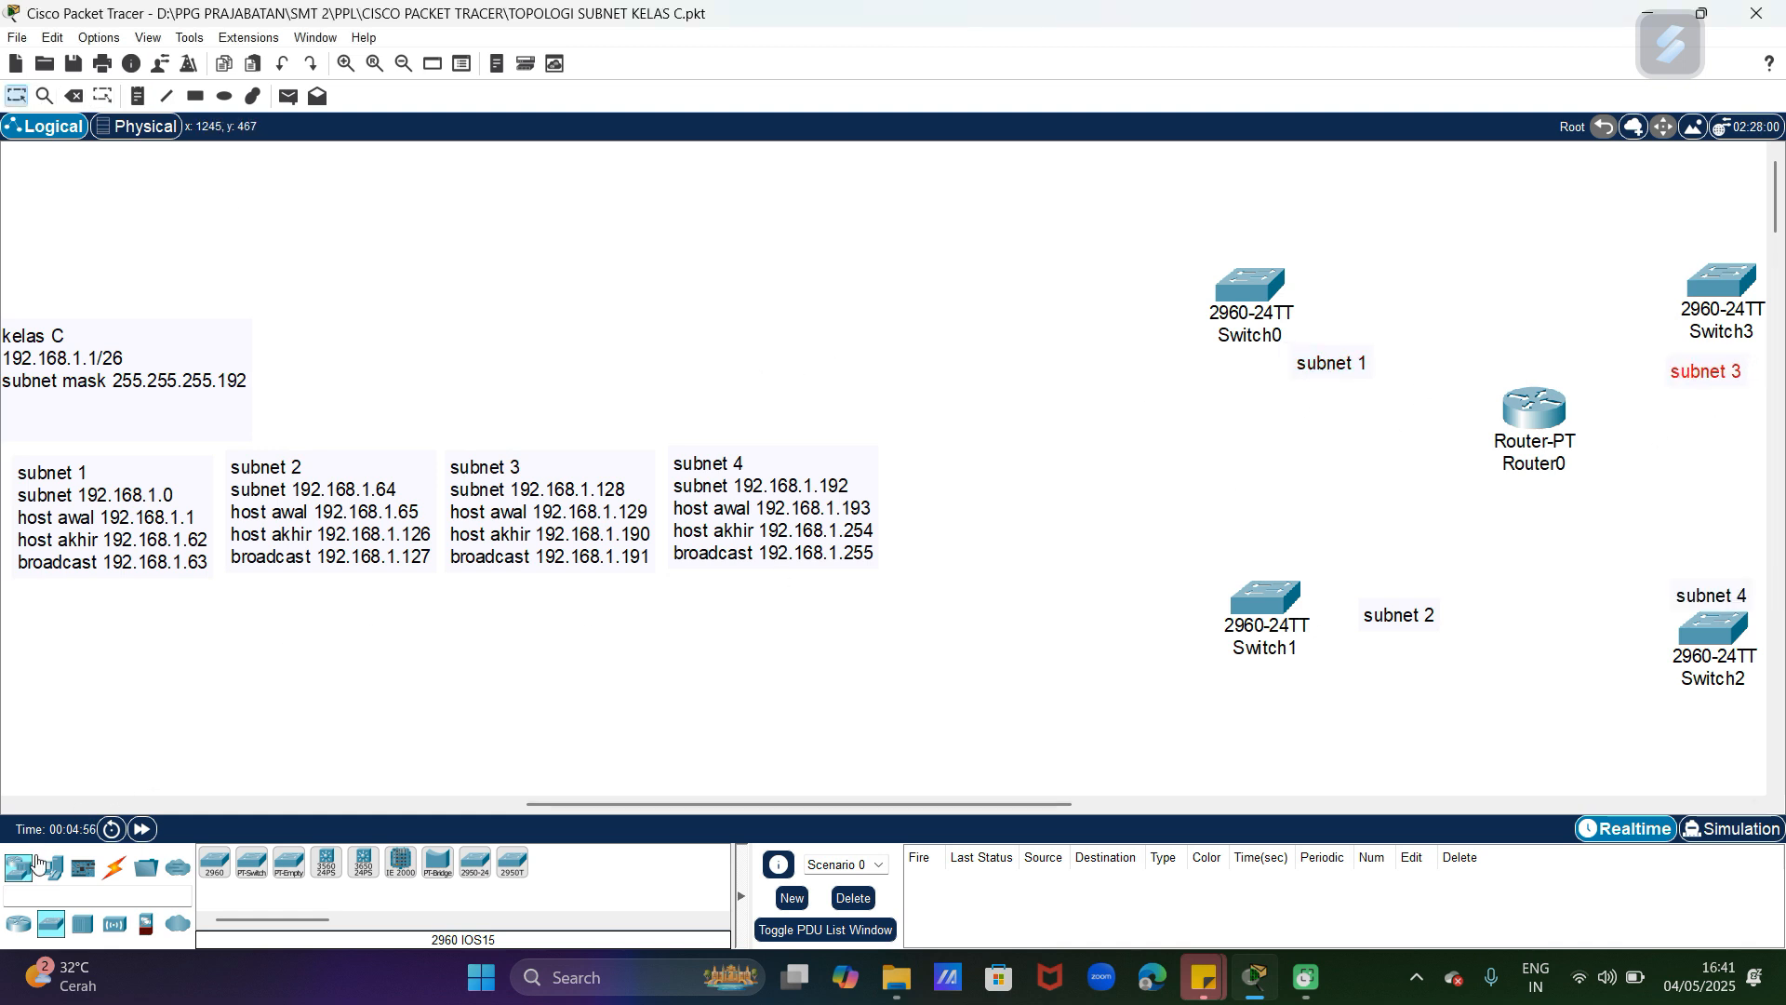
Step: Place four PCs left of the switches, two beside Switch0 and two beside Switch1
{"action": "left_click", "coordinate": [51, 870]}
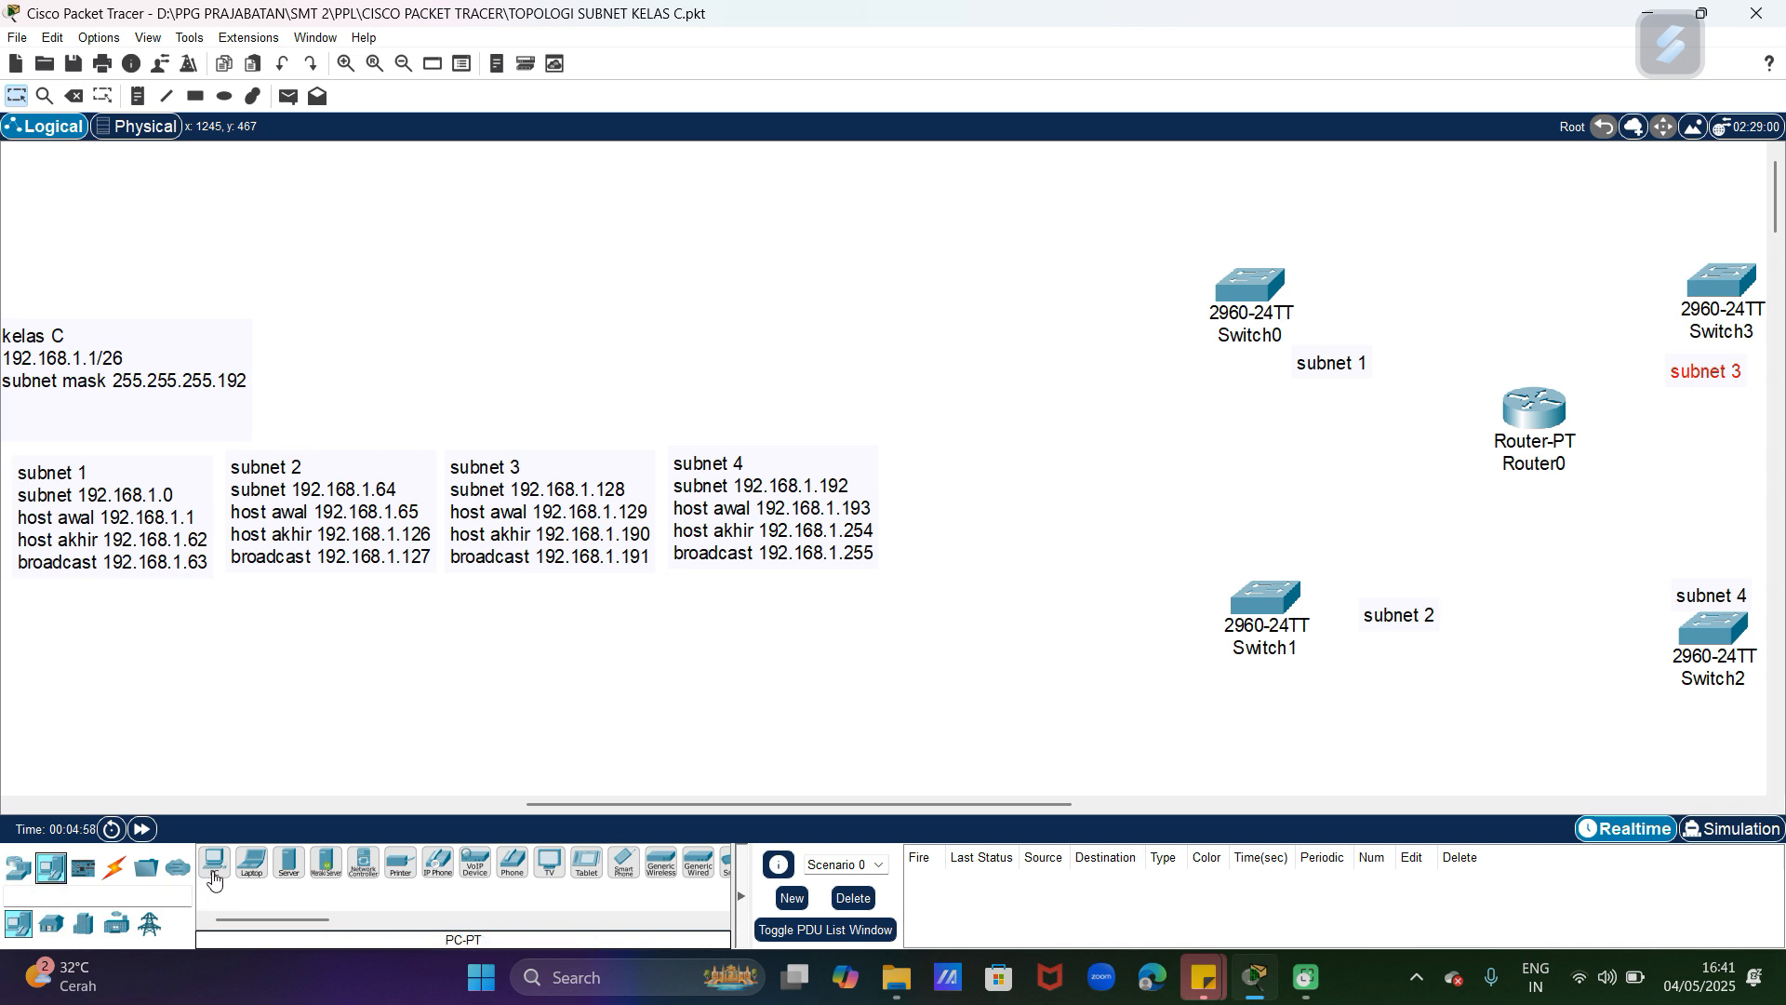
{"action": "left_click_drag", "start_coordinate": [214, 876], "coordinate": [1051, 233]}
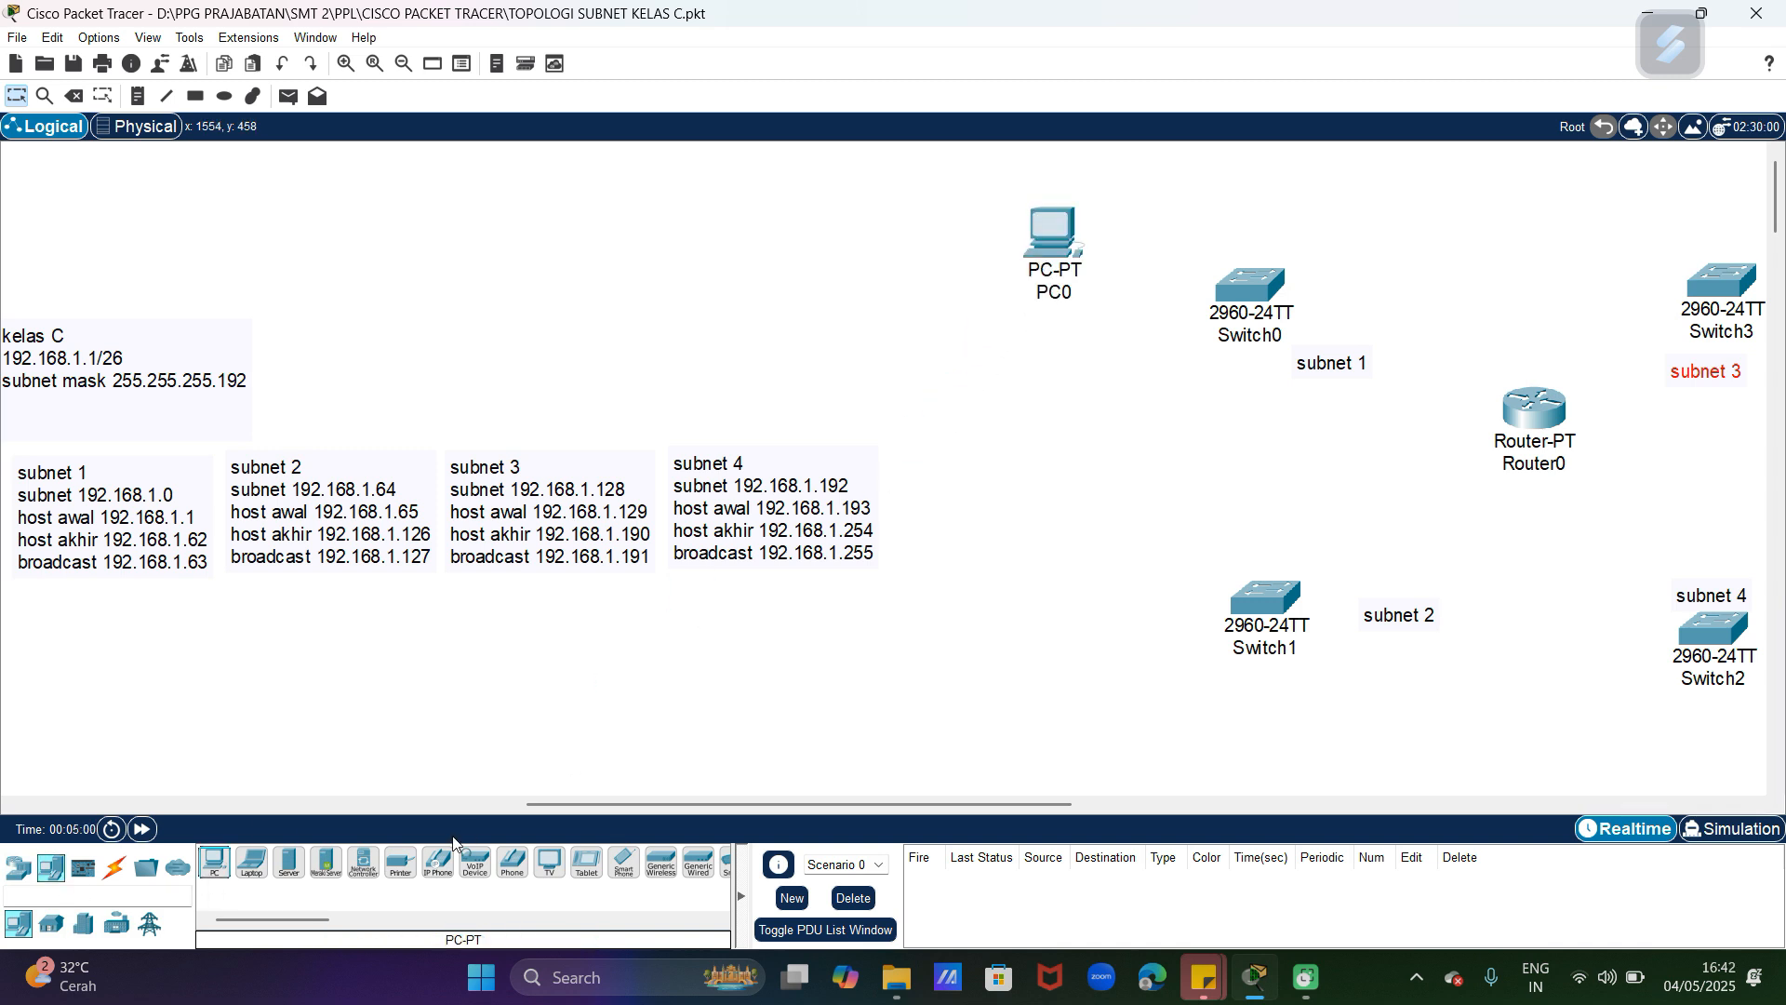
{"action": "left_click_drag", "start_coordinate": [215, 865], "coordinate": [896, 477]}
{"action": "left_click_drag", "start_coordinate": [1052, 365], "coordinate": [1052, 366]}
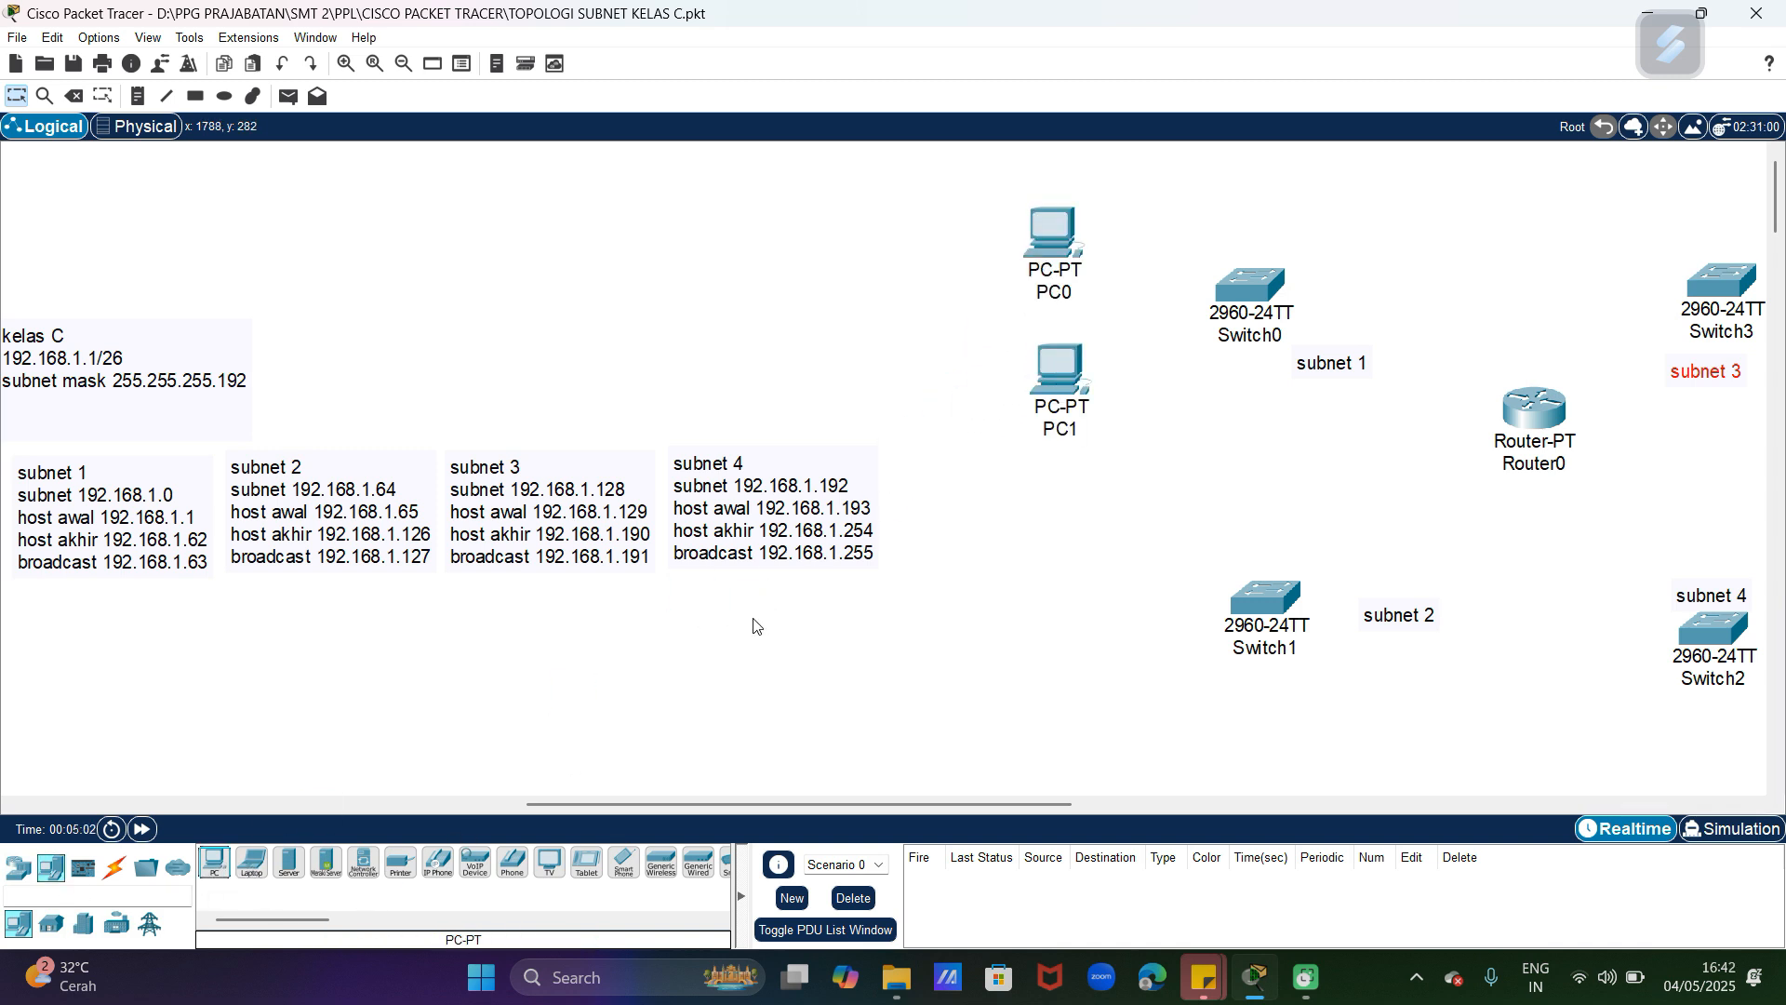
{"action": "left_click_drag", "start_coordinate": [215, 865], "coordinate": [1058, 606]}
{"action": "left_click_drag", "start_coordinate": [215, 865], "coordinate": [1067, 754]}
Step: Place four more PCs on the right side of the topology, two beside Switch3 and two beside Switch2
{"action": "left_click_drag", "start_coordinate": [755, 806], "coordinate": [986, 802]}
{"action": "left_click", "coordinate": [215, 865]}
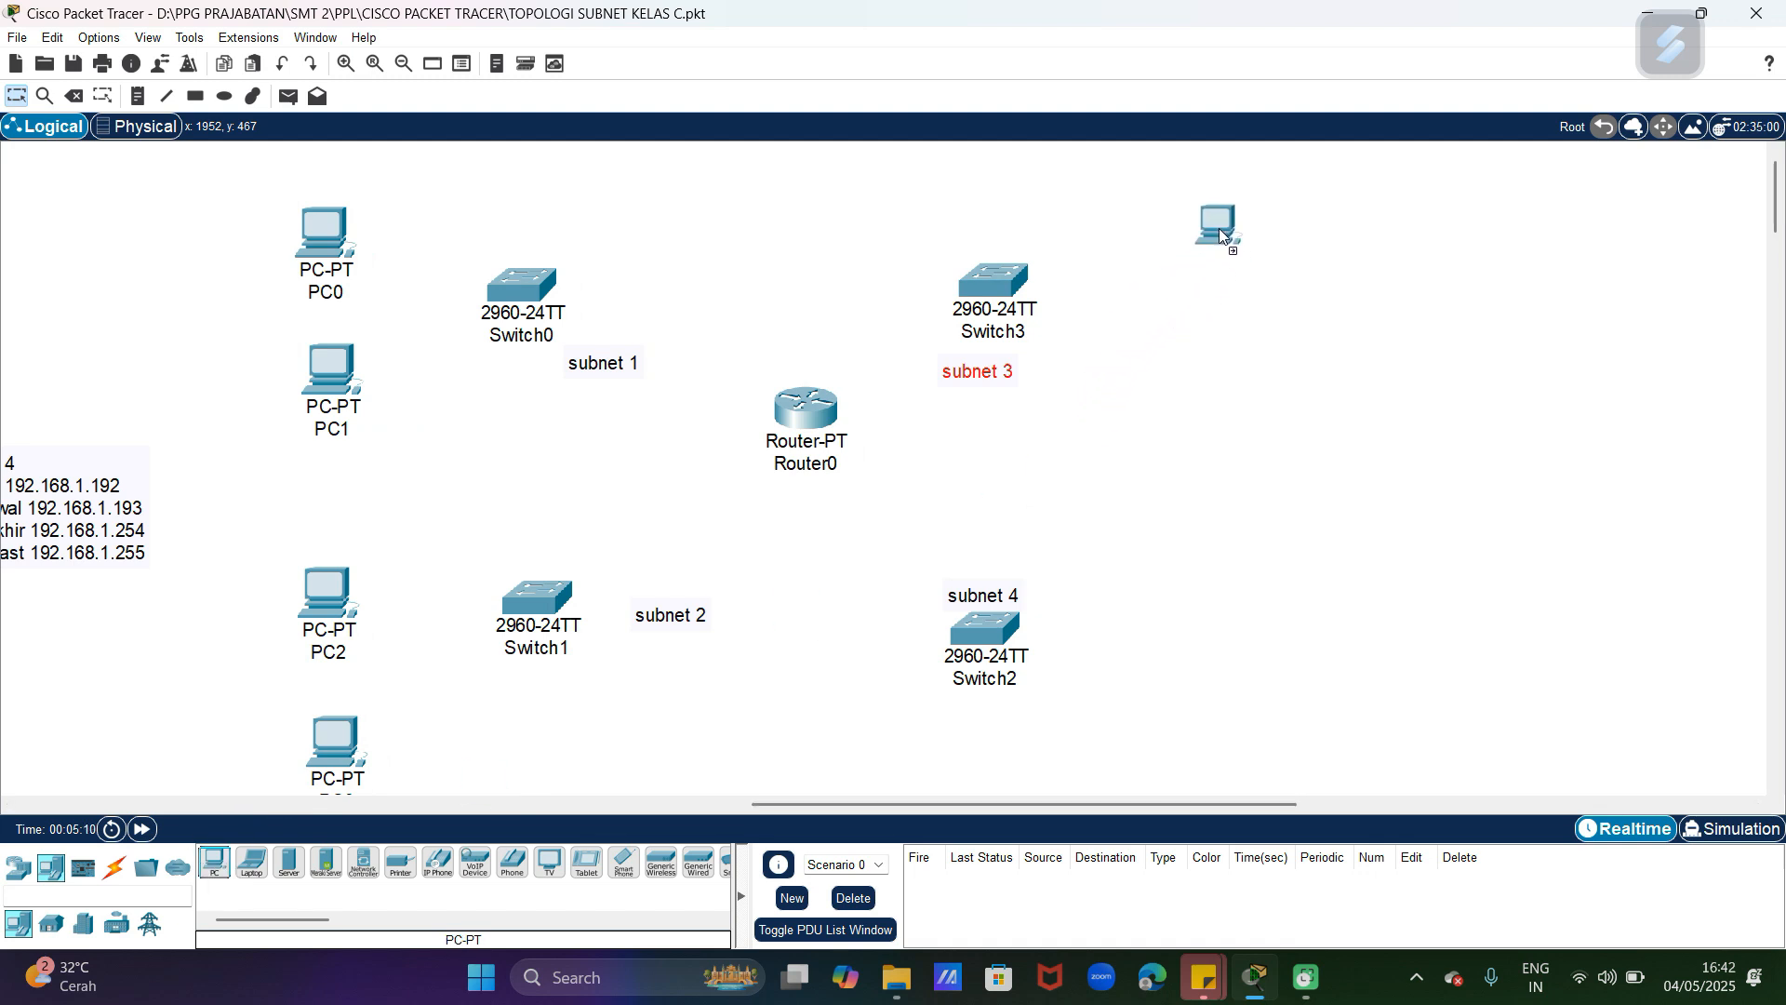
{"action": "left_click", "coordinate": [1220, 232]}
{"action": "left_click", "coordinate": [215, 865]}
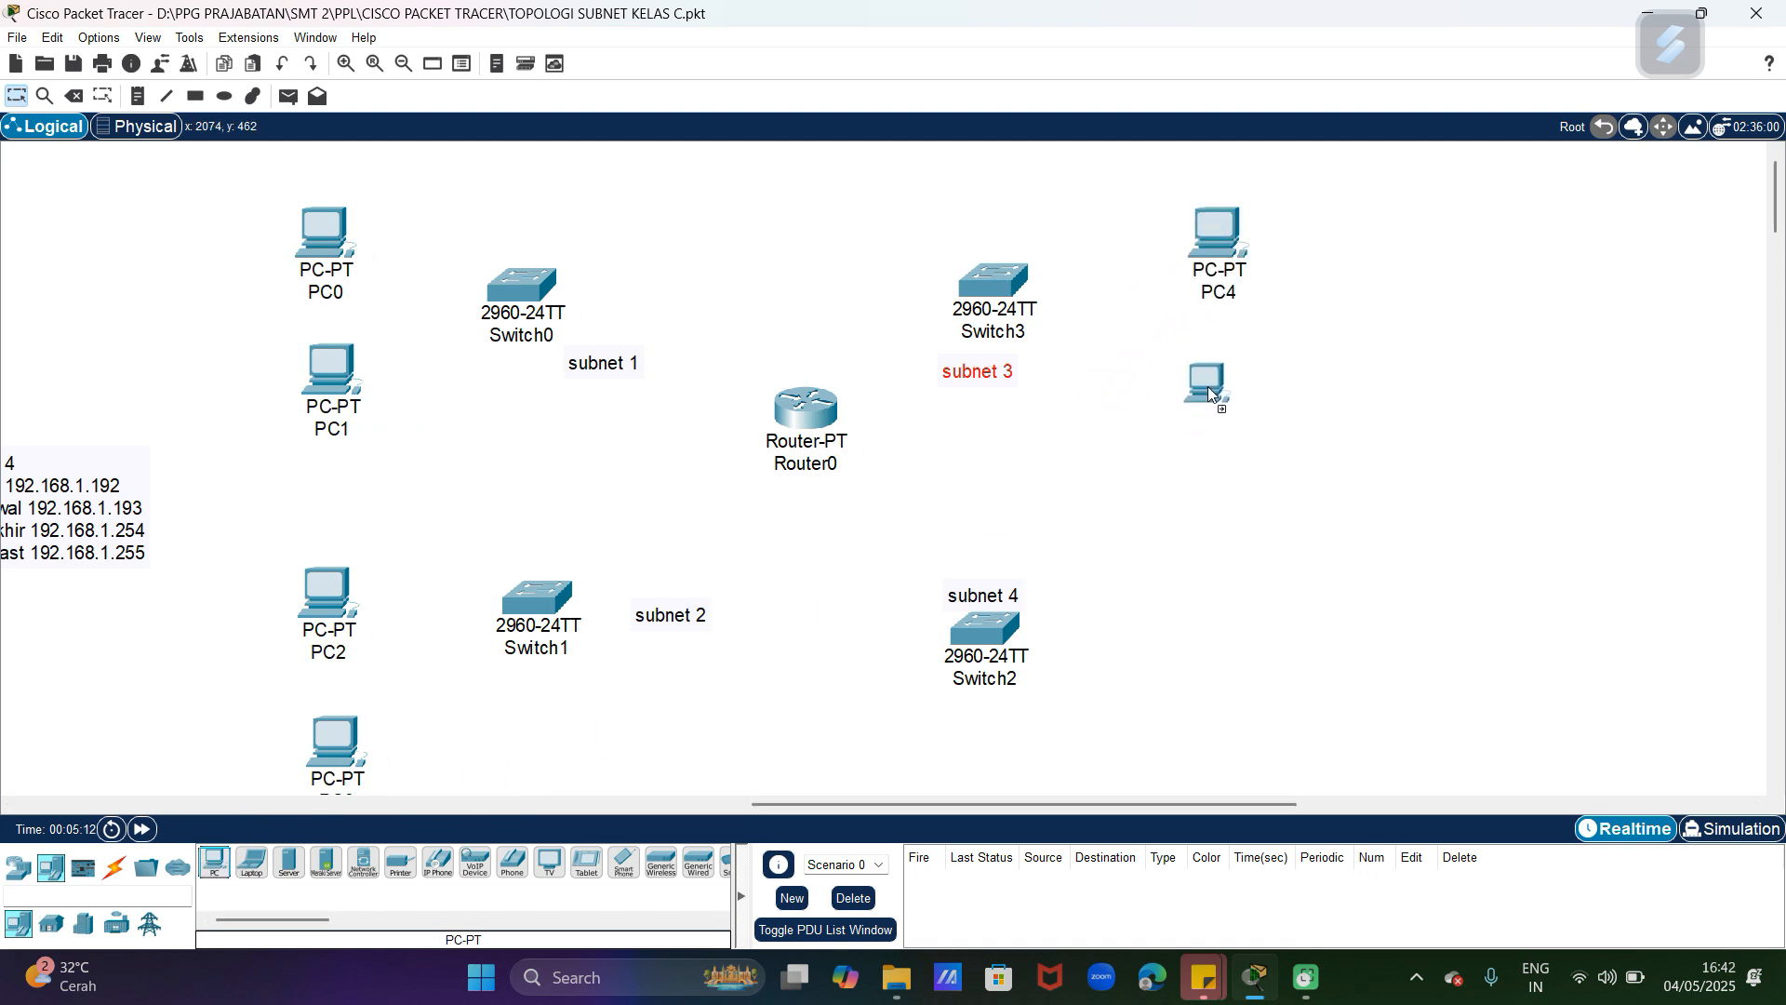
{"action": "left_click", "coordinate": [1235, 372]}
{"action": "left_click", "coordinate": [215, 865]}
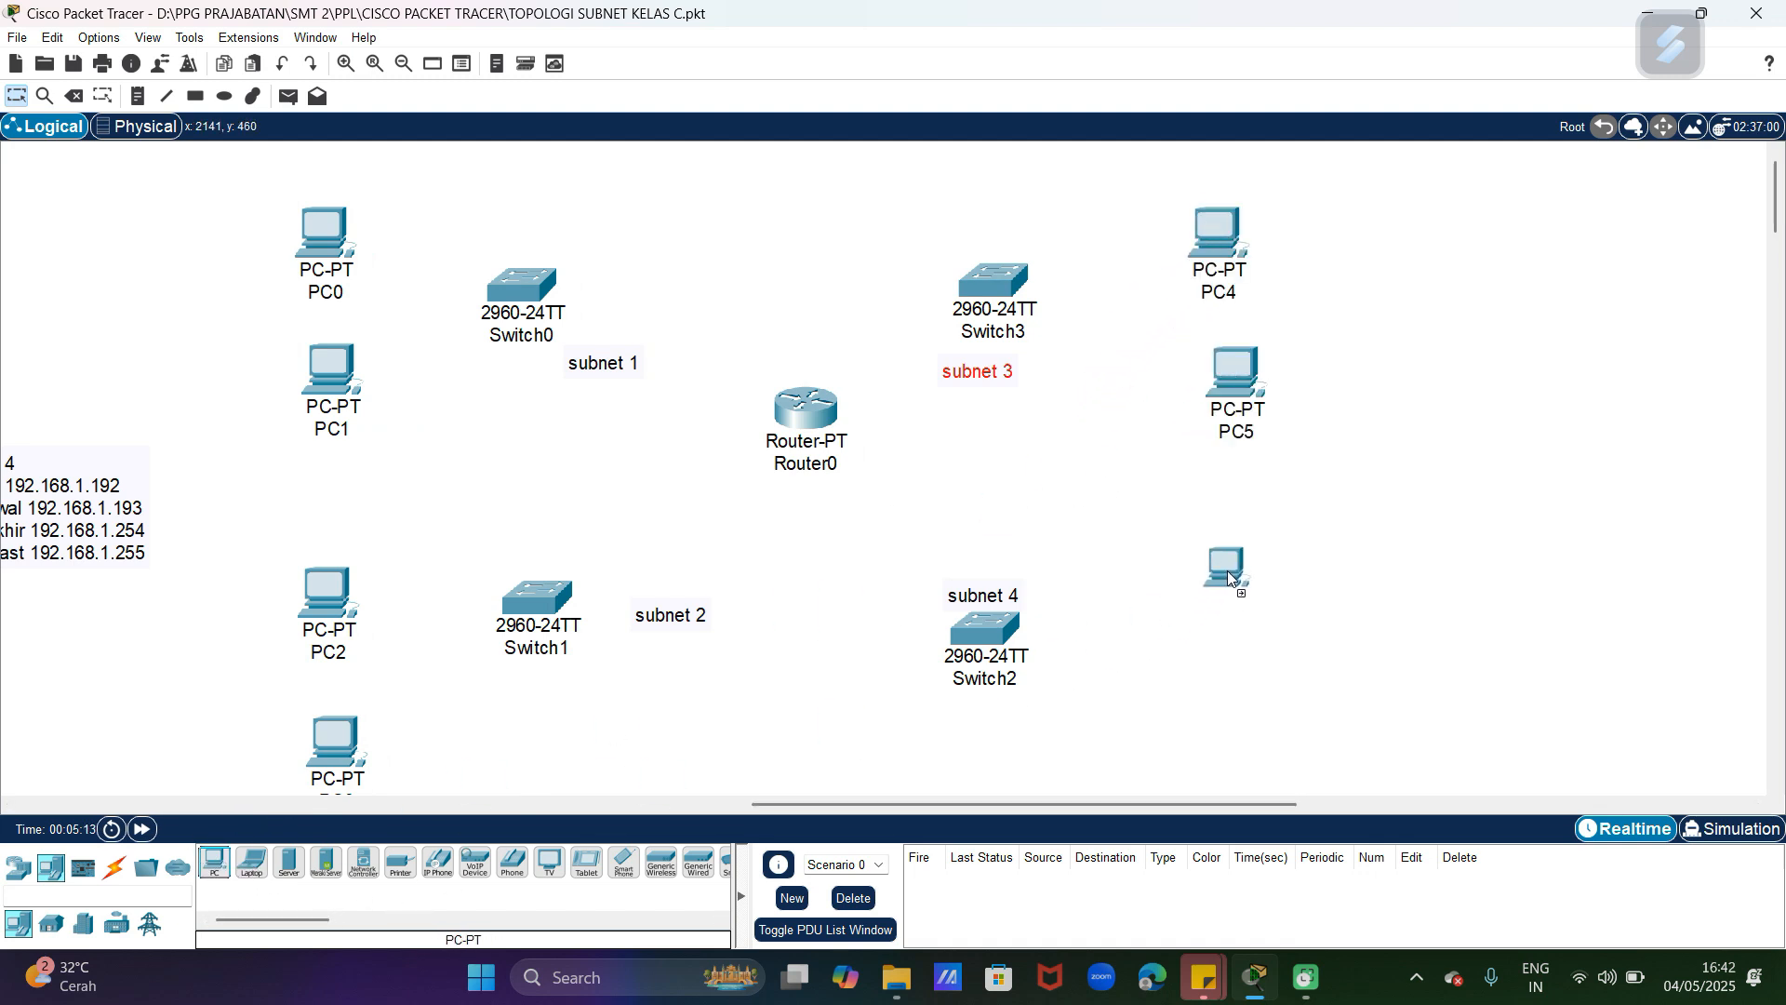
{"action": "left_click", "coordinate": [1230, 579]}
{"action": "left_click", "coordinate": [215, 865]}
{"action": "left_click", "coordinate": [1263, 735]}
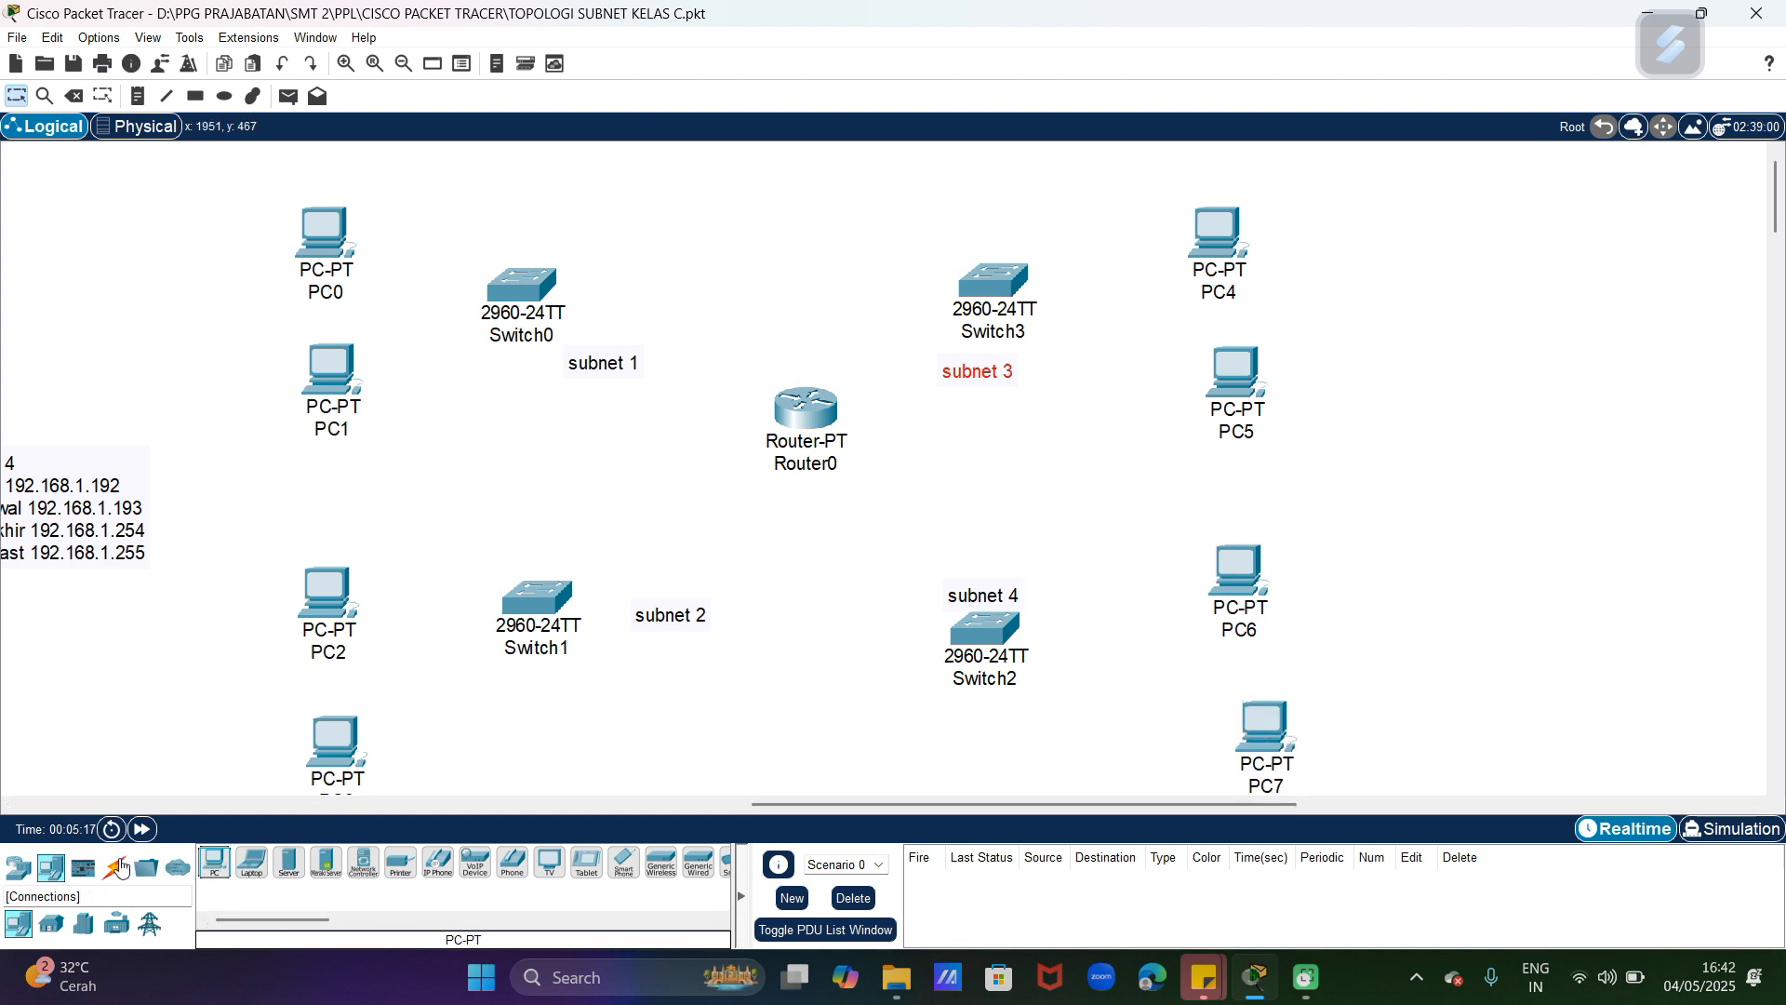
Step: Connect Router0 to Switch0 and to Switch1 using the automatic connection type
{"action": "left_click", "coordinate": [116, 867]}
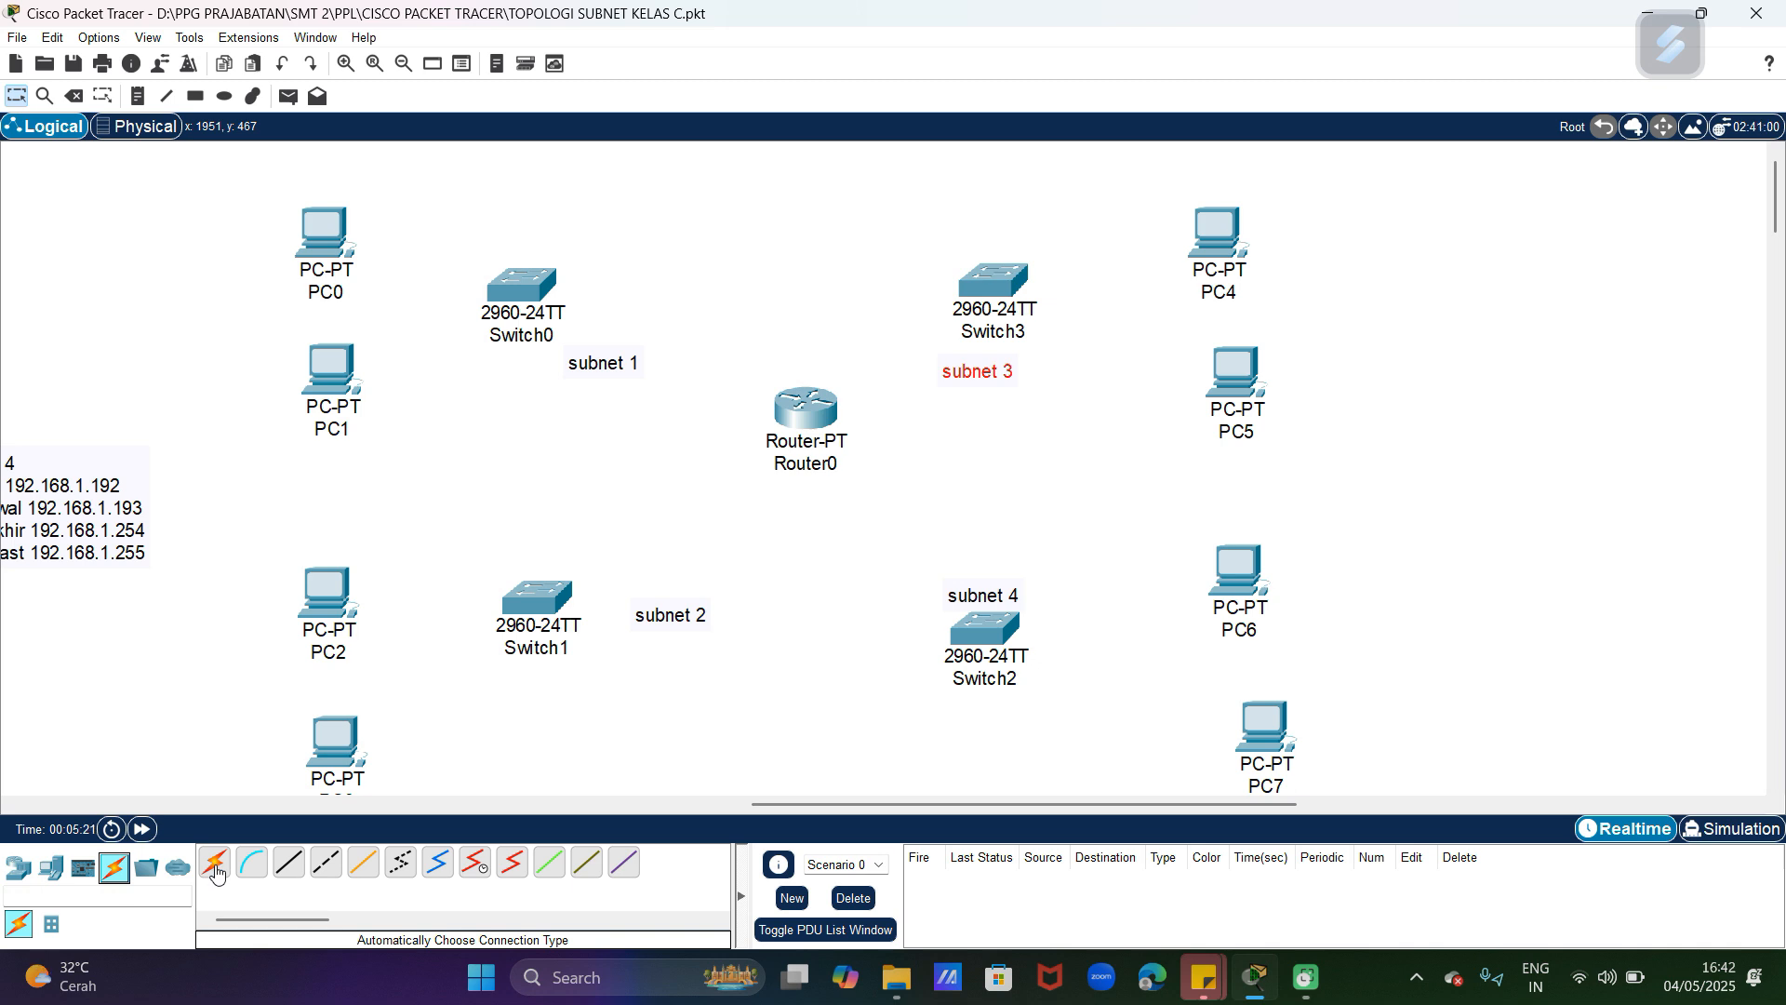
{"action": "left_click", "coordinate": [215, 866]}
{"action": "left_click", "coordinate": [809, 409]}
{"action": "left_click", "coordinate": [537, 290]}
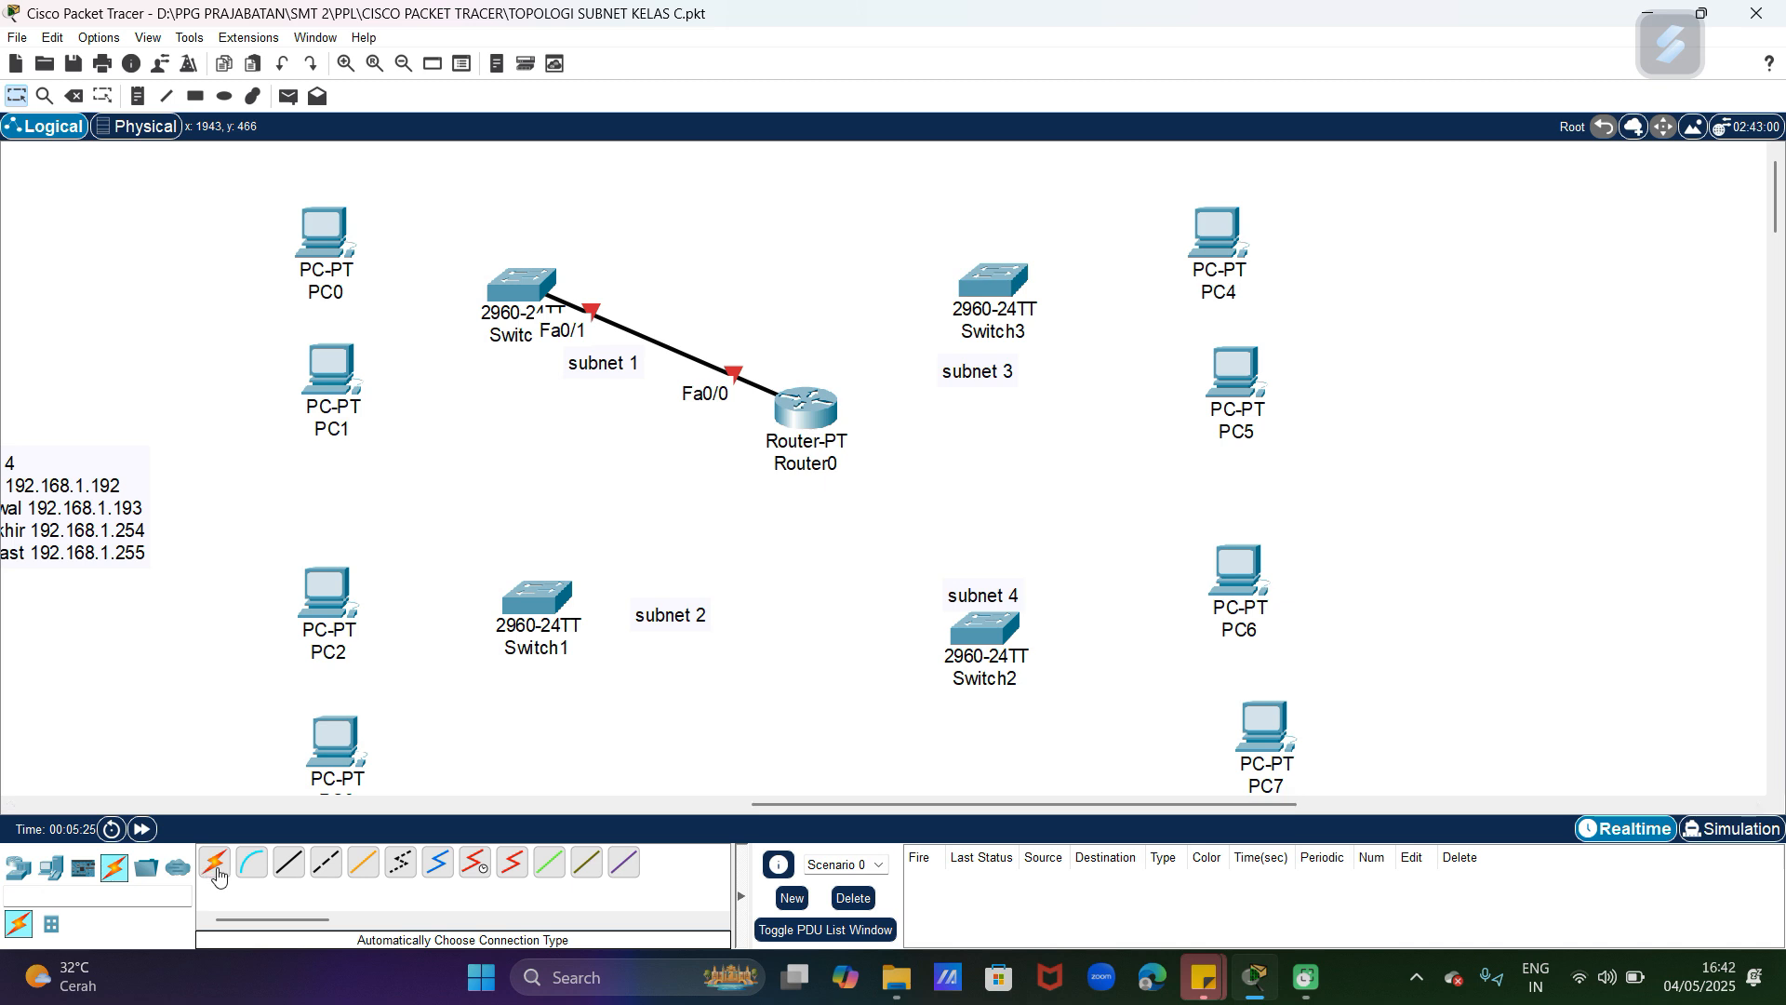
{"action": "left_click", "coordinate": [806, 409]}
{"action": "left_click", "coordinate": [537, 597]}
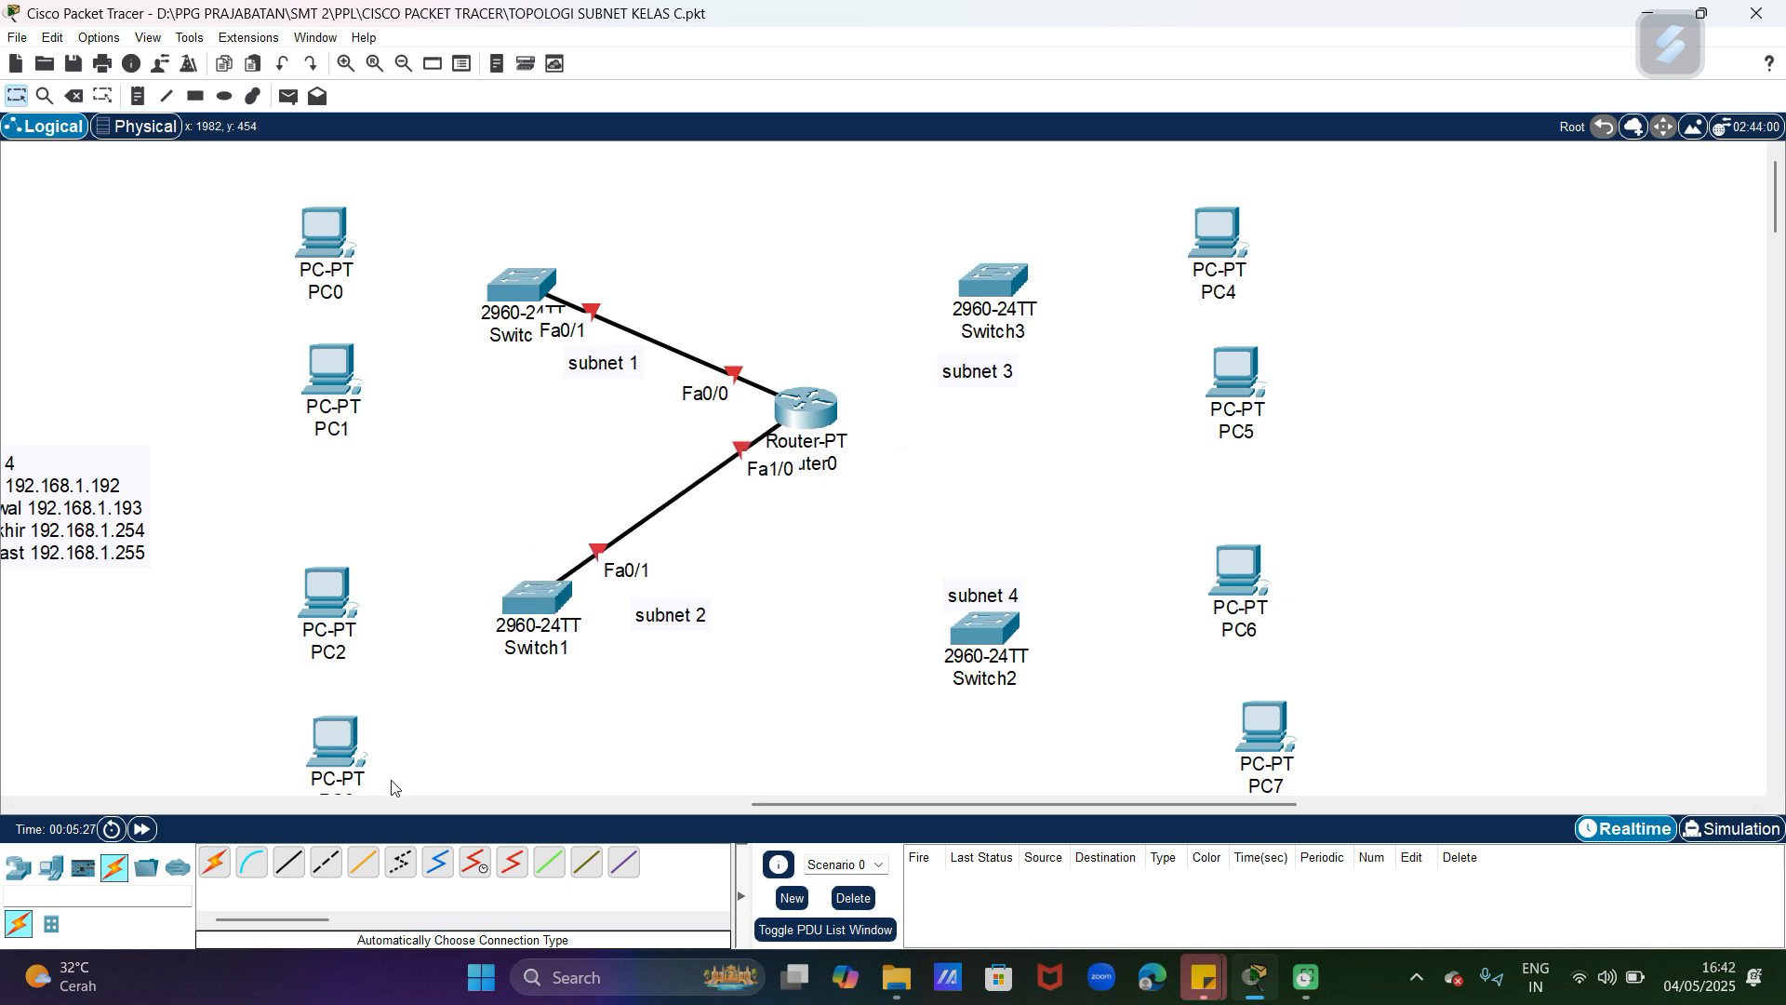
Step: Try to connect Router0 to Switch3 using the automatic connection type
{"action": "left_click", "coordinate": [215, 866]}
{"action": "left_click", "coordinate": [802, 414]}
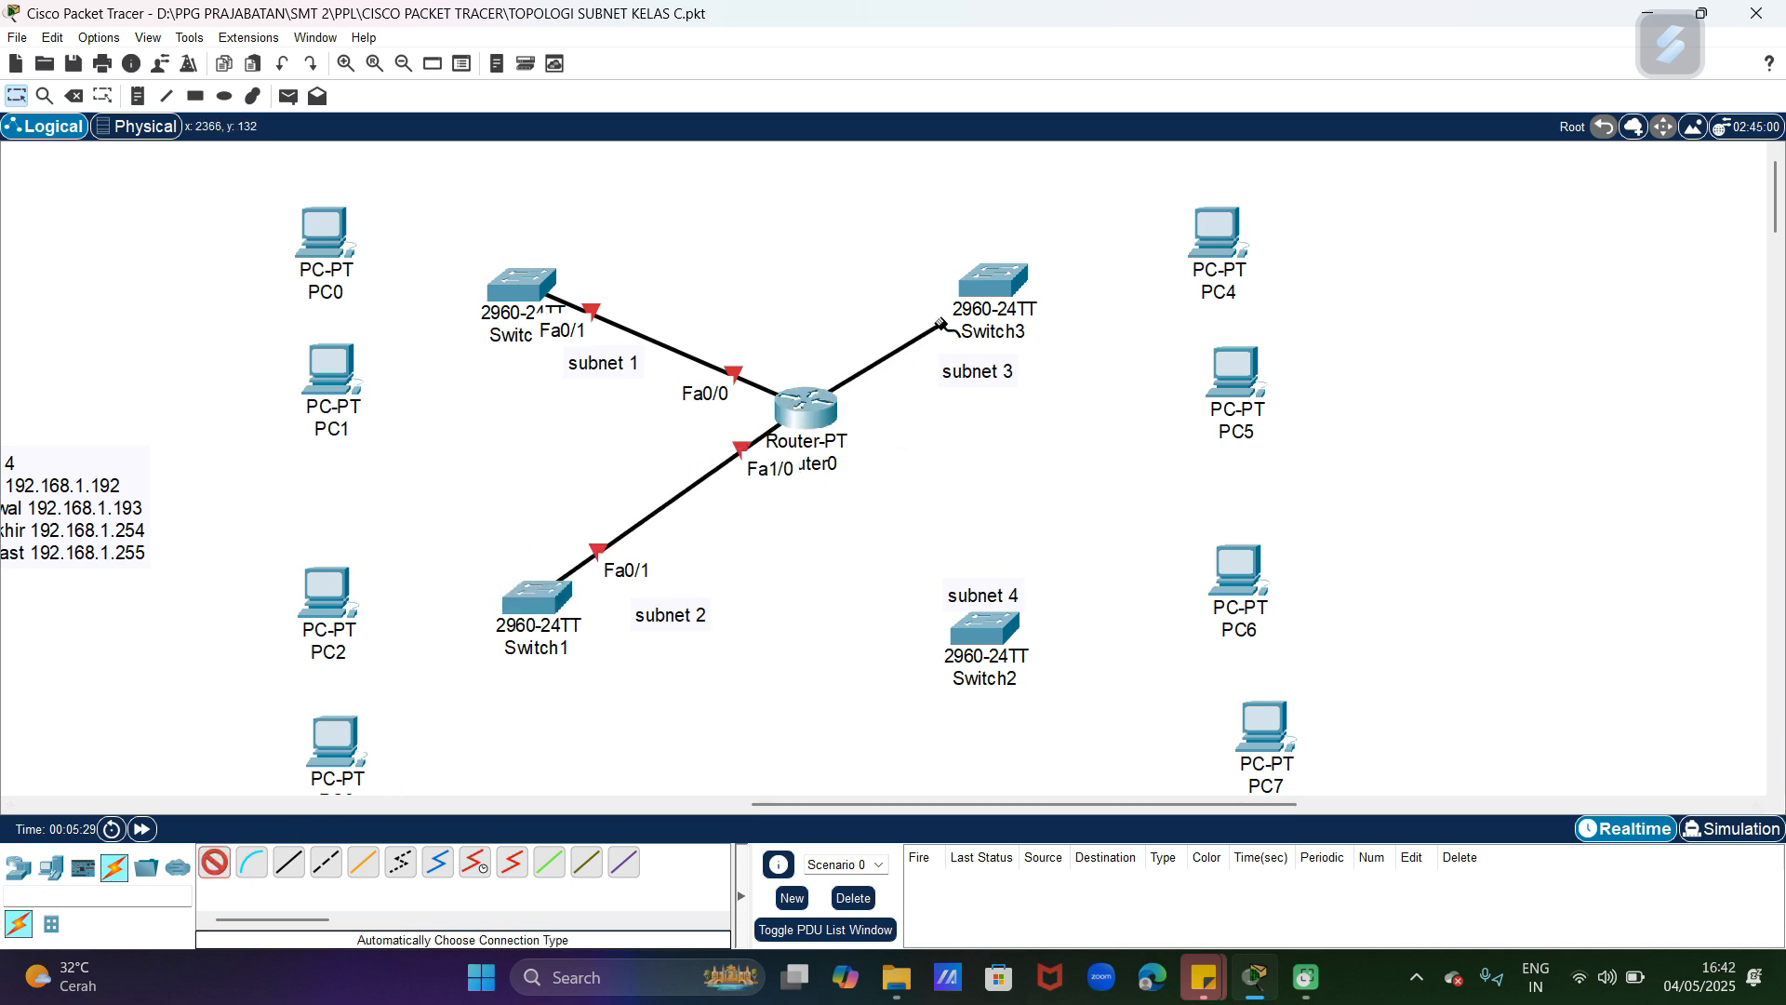
{"action": "left_click", "coordinate": [978, 298]}
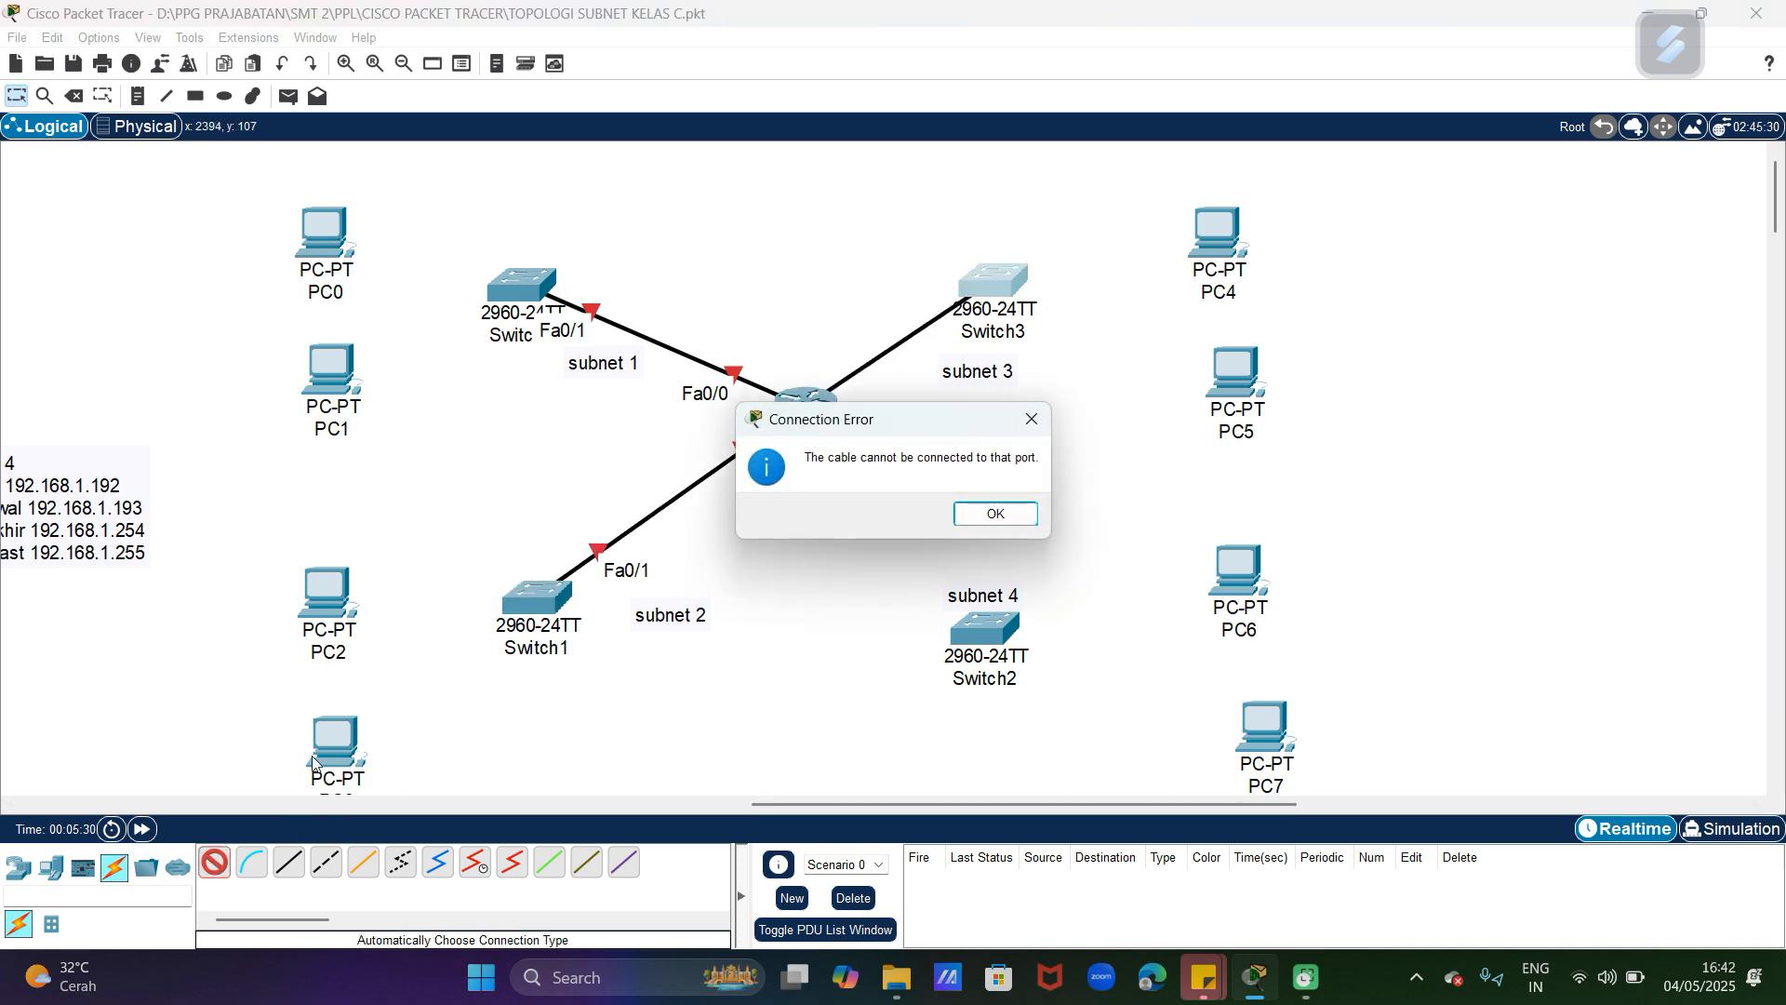
{"action": "left_click", "coordinate": [984, 511]}
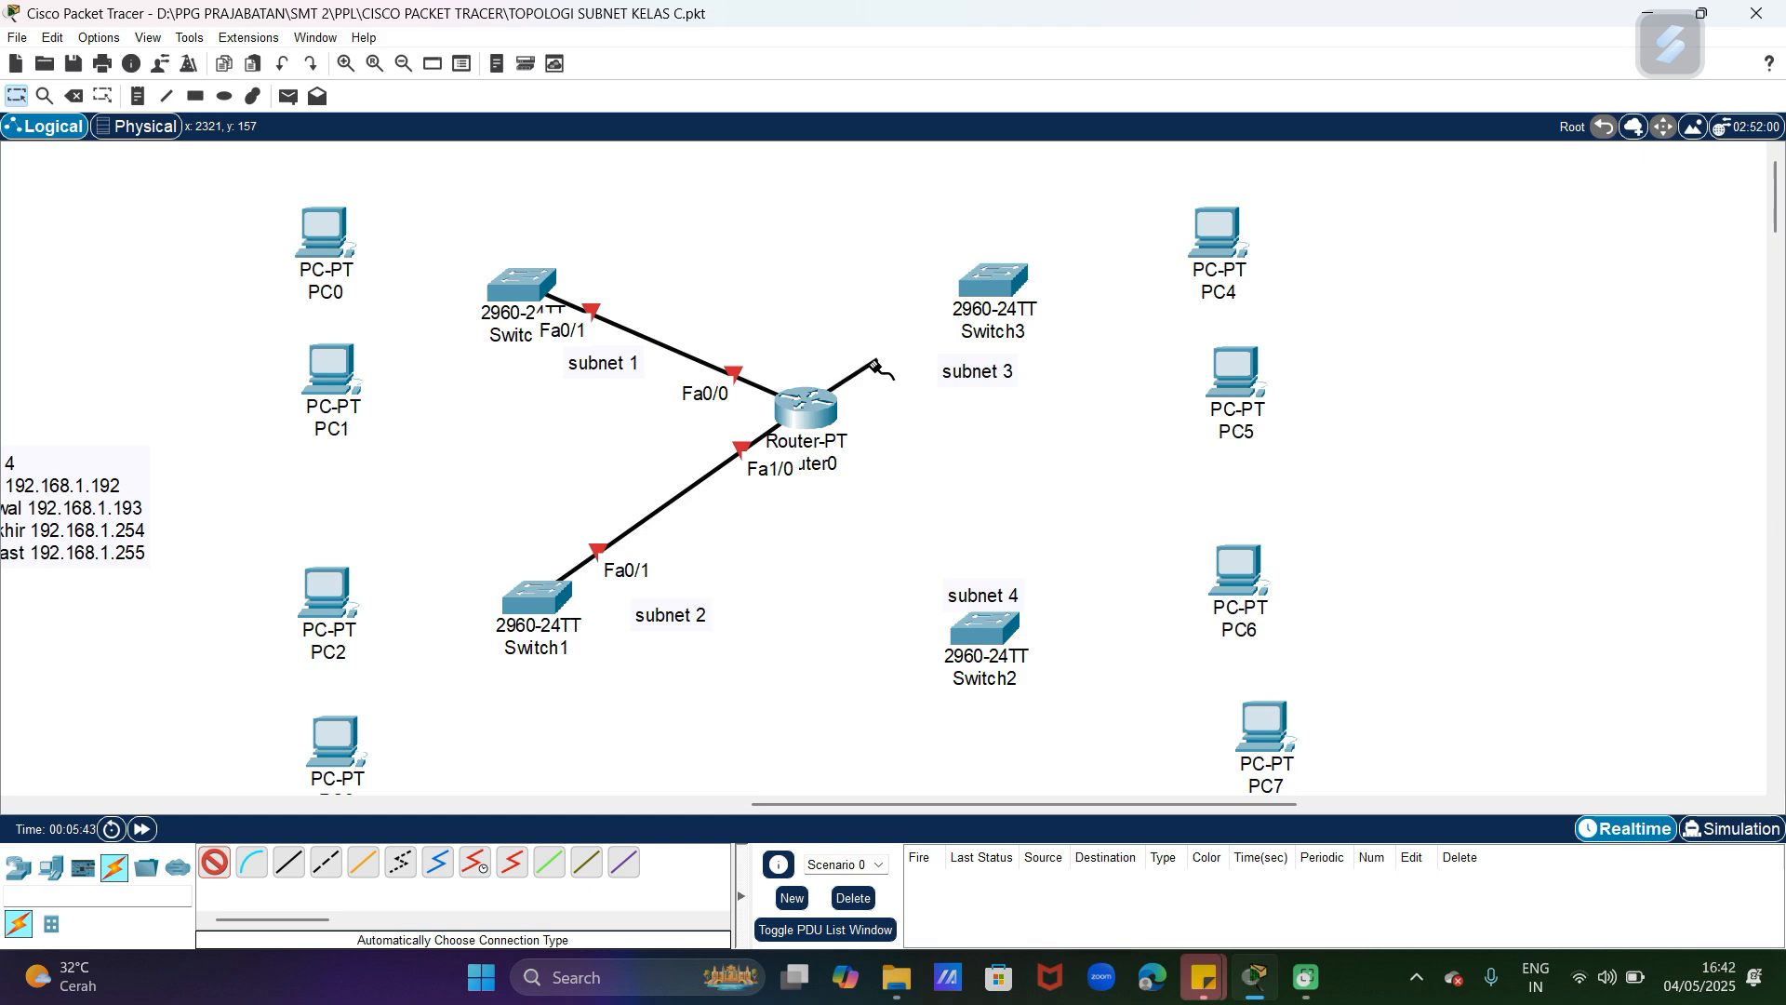
{"action": "left_click", "coordinate": [221, 861]}
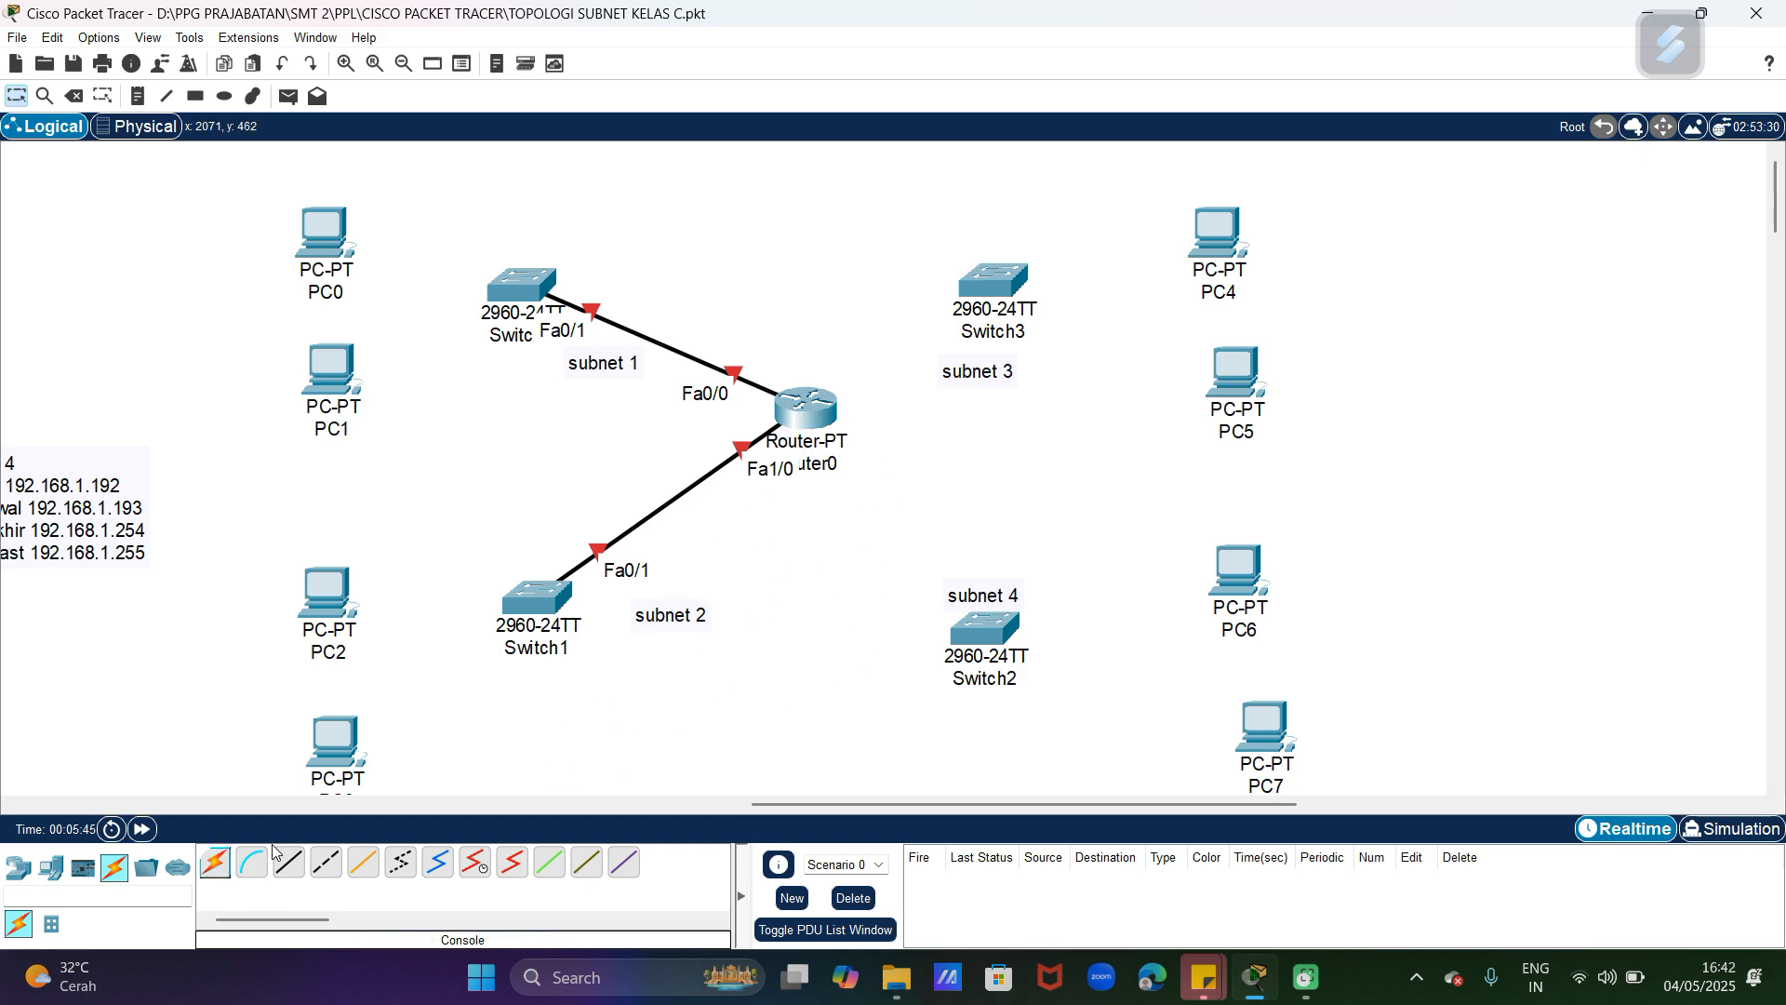
Step: Switch off Router0's power in its enlarged physical device view
{"action": "left_click", "coordinate": [828, 415]}
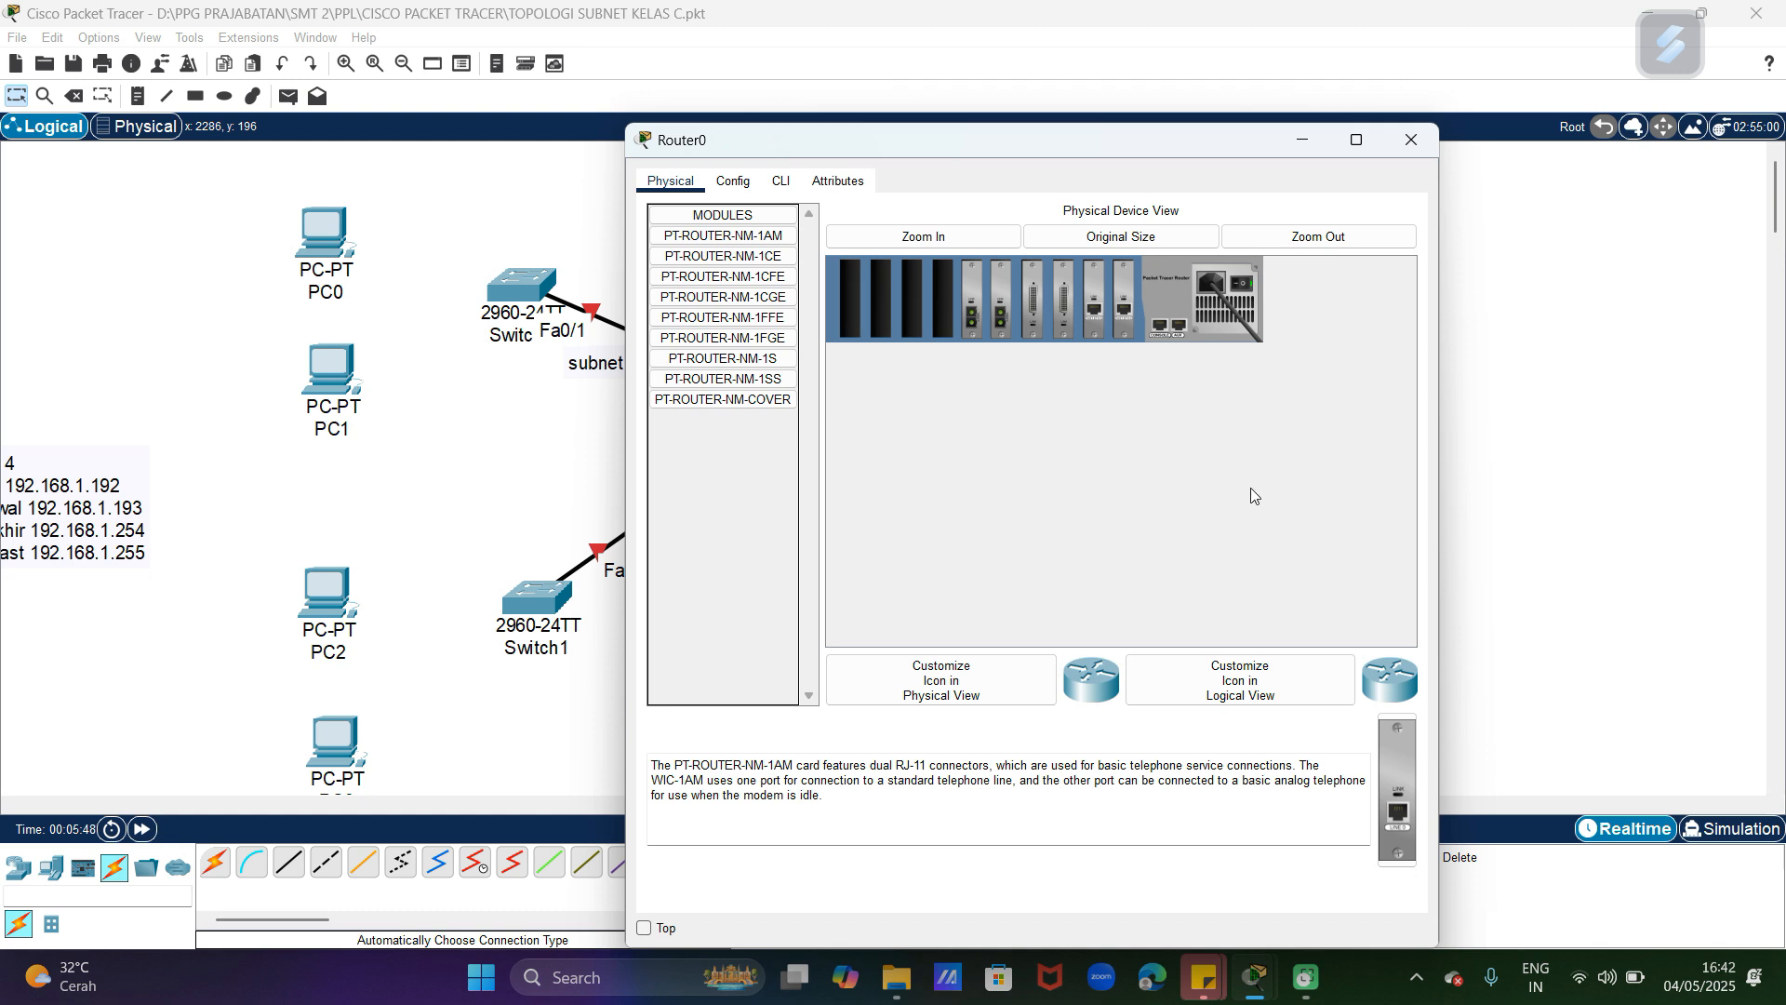
{"action": "left_click", "coordinate": [956, 239]}
{"action": "left_click_drag", "start_coordinate": [950, 638], "coordinate": [1161, 633]}
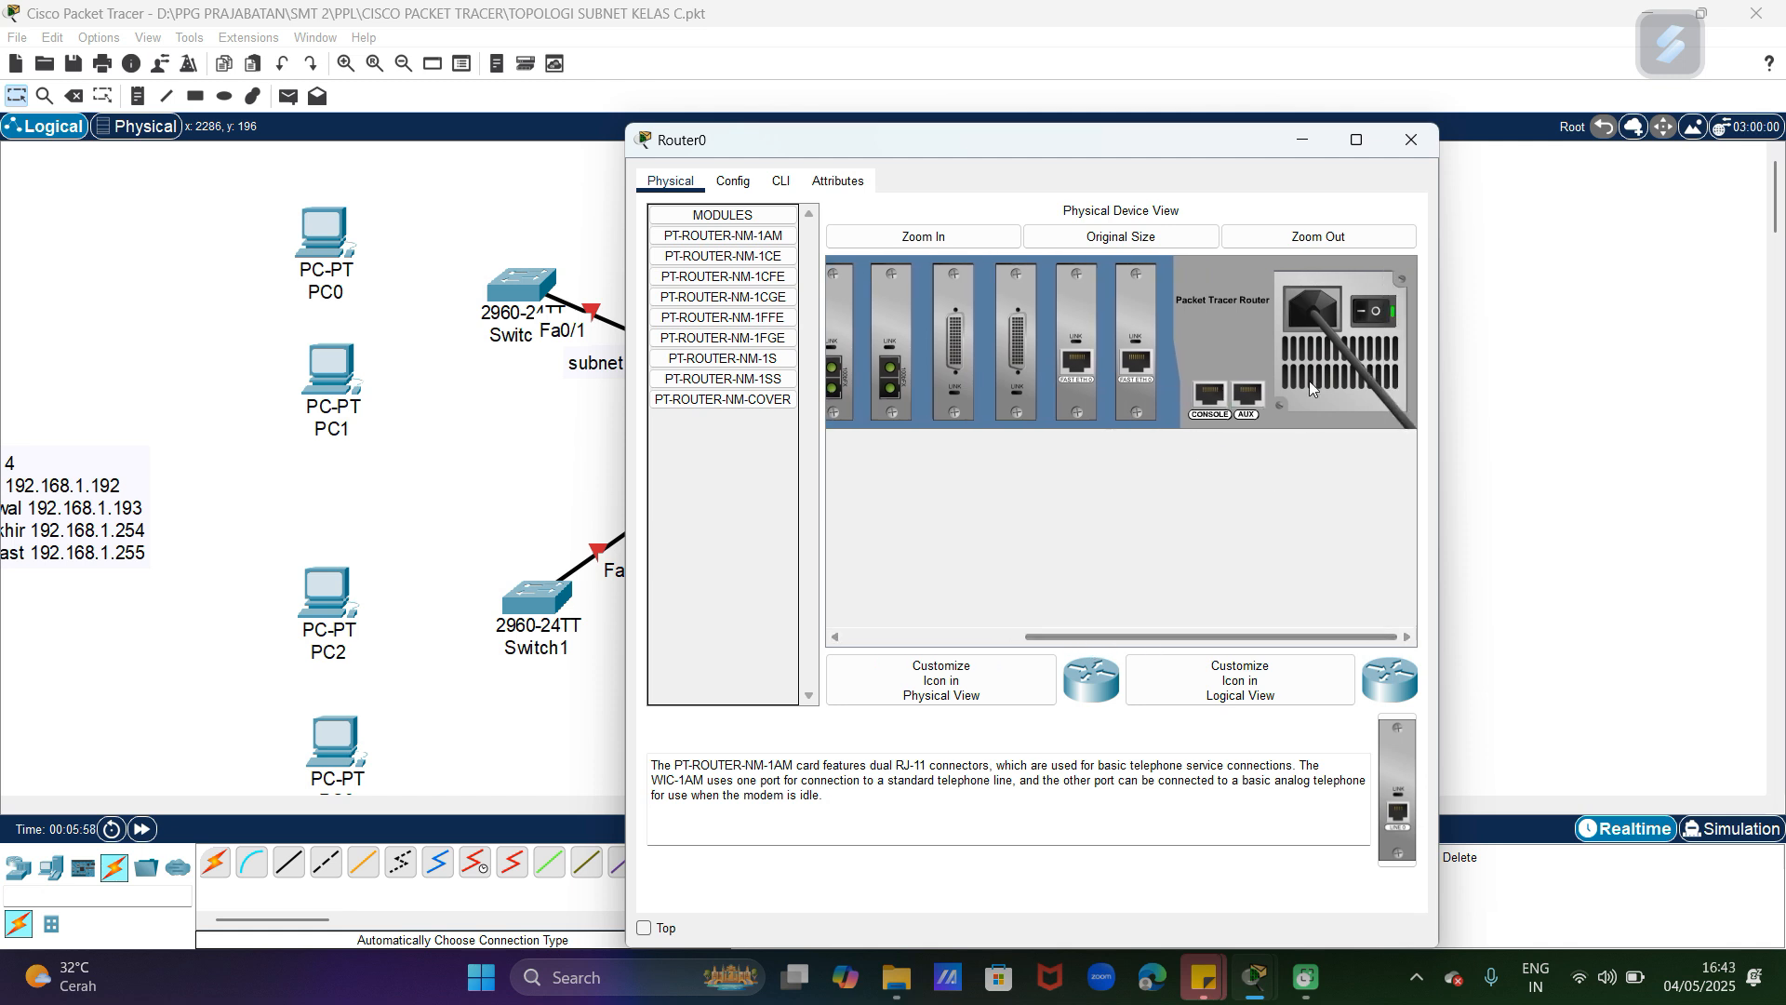
Step: Install two PT-ROUTER-NM-1CFE modules in the empty Router0 slots next to the fiber modules
{"action": "left_click_drag", "start_coordinate": [1209, 637], "coordinate": [1036, 638]}
{"action": "left_click", "coordinate": [751, 281]}
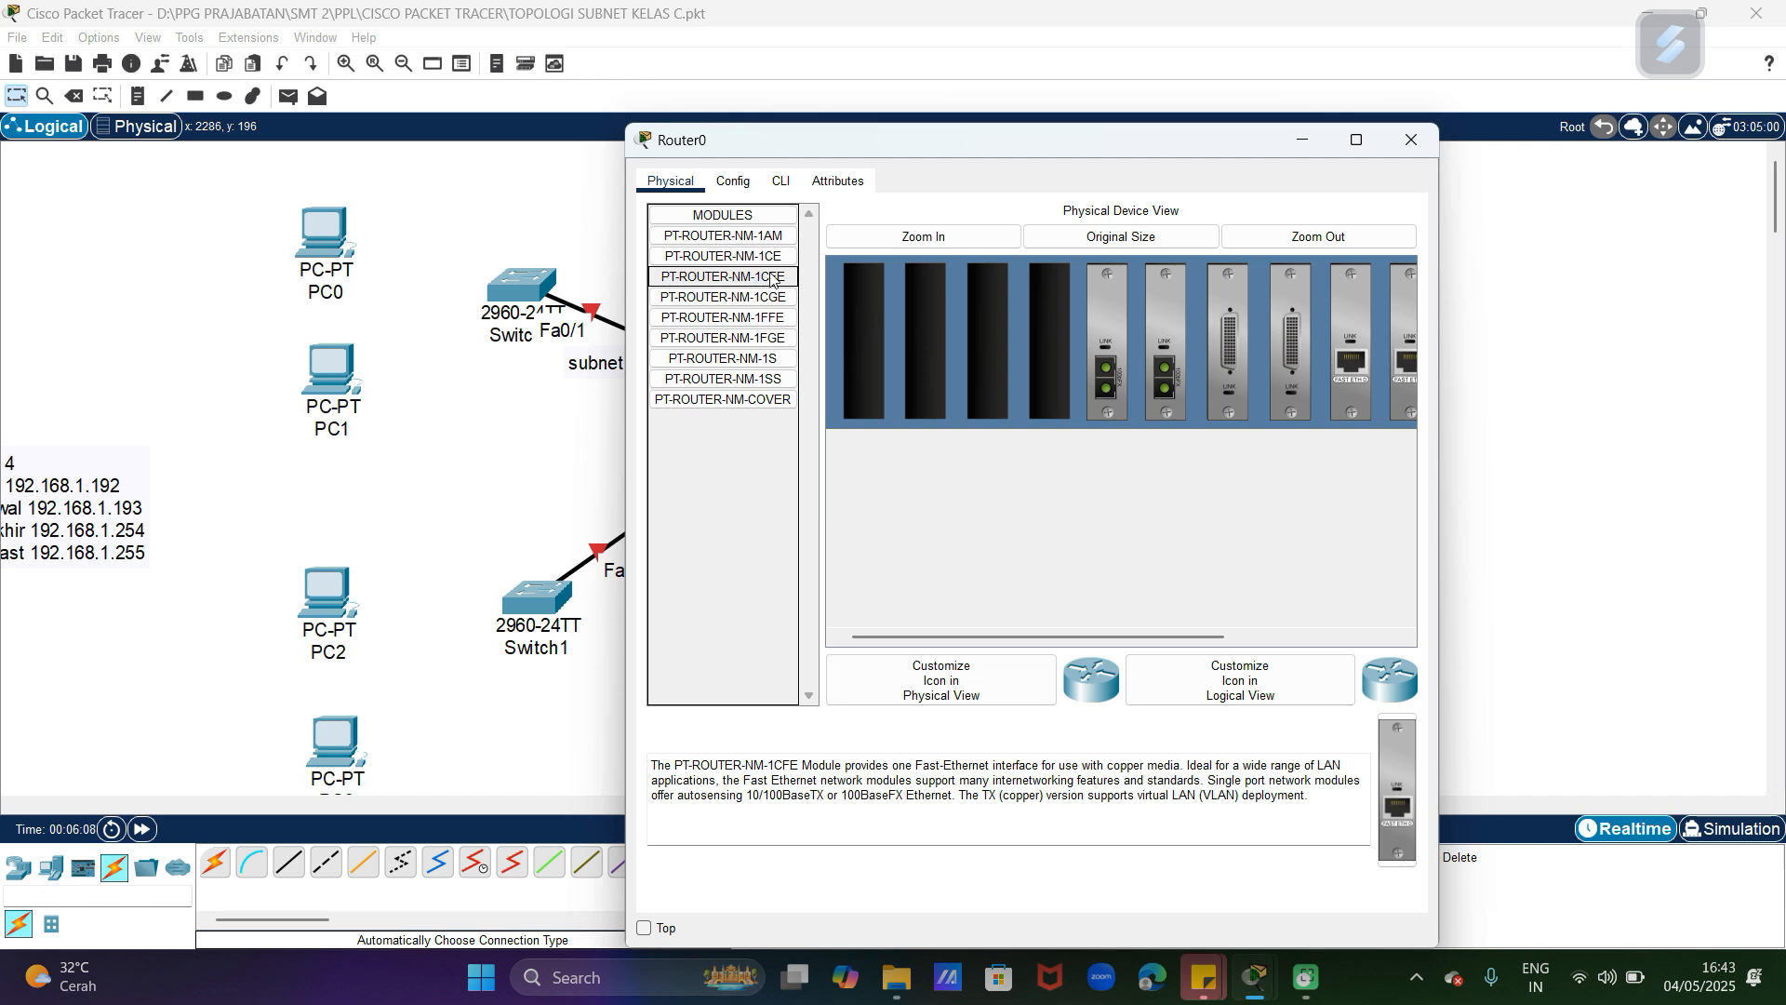
{"action": "left_click_drag", "start_coordinate": [1386, 828], "coordinate": [1058, 358]}
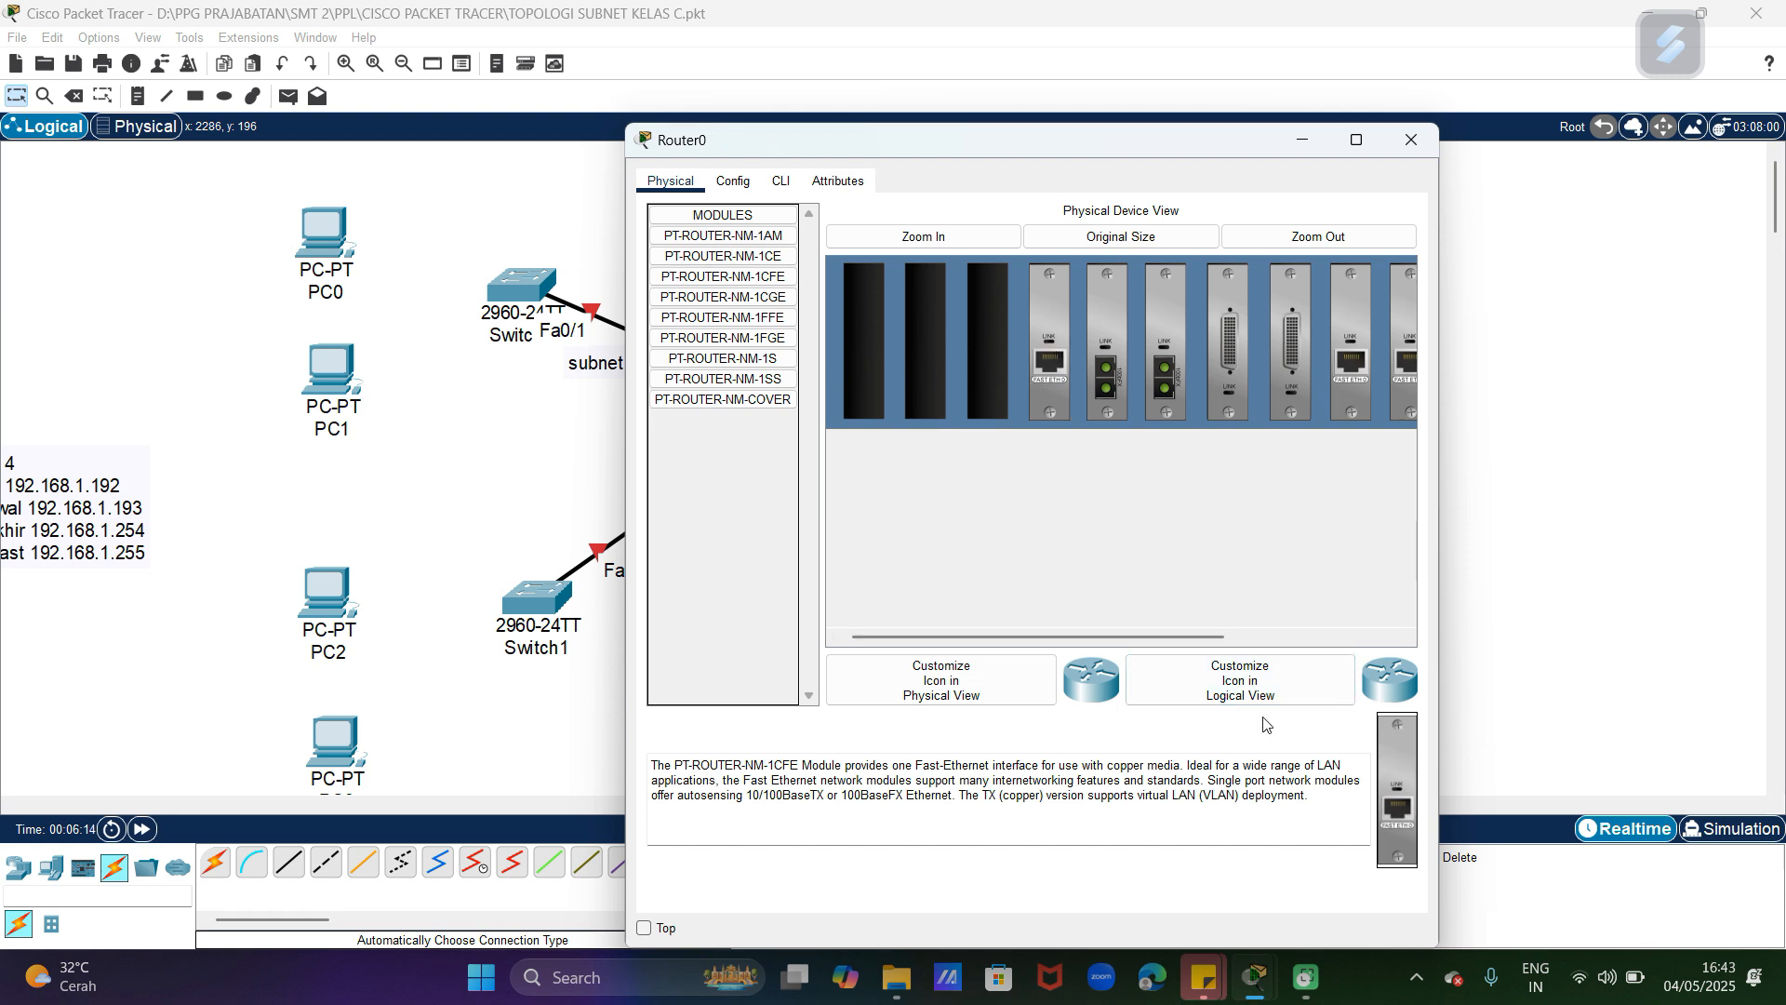
{"action": "left_click", "coordinate": [768, 283]}
{"action": "left_click_drag", "start_coordinate": [1382, 766], "coordinate": [1005, 340]}
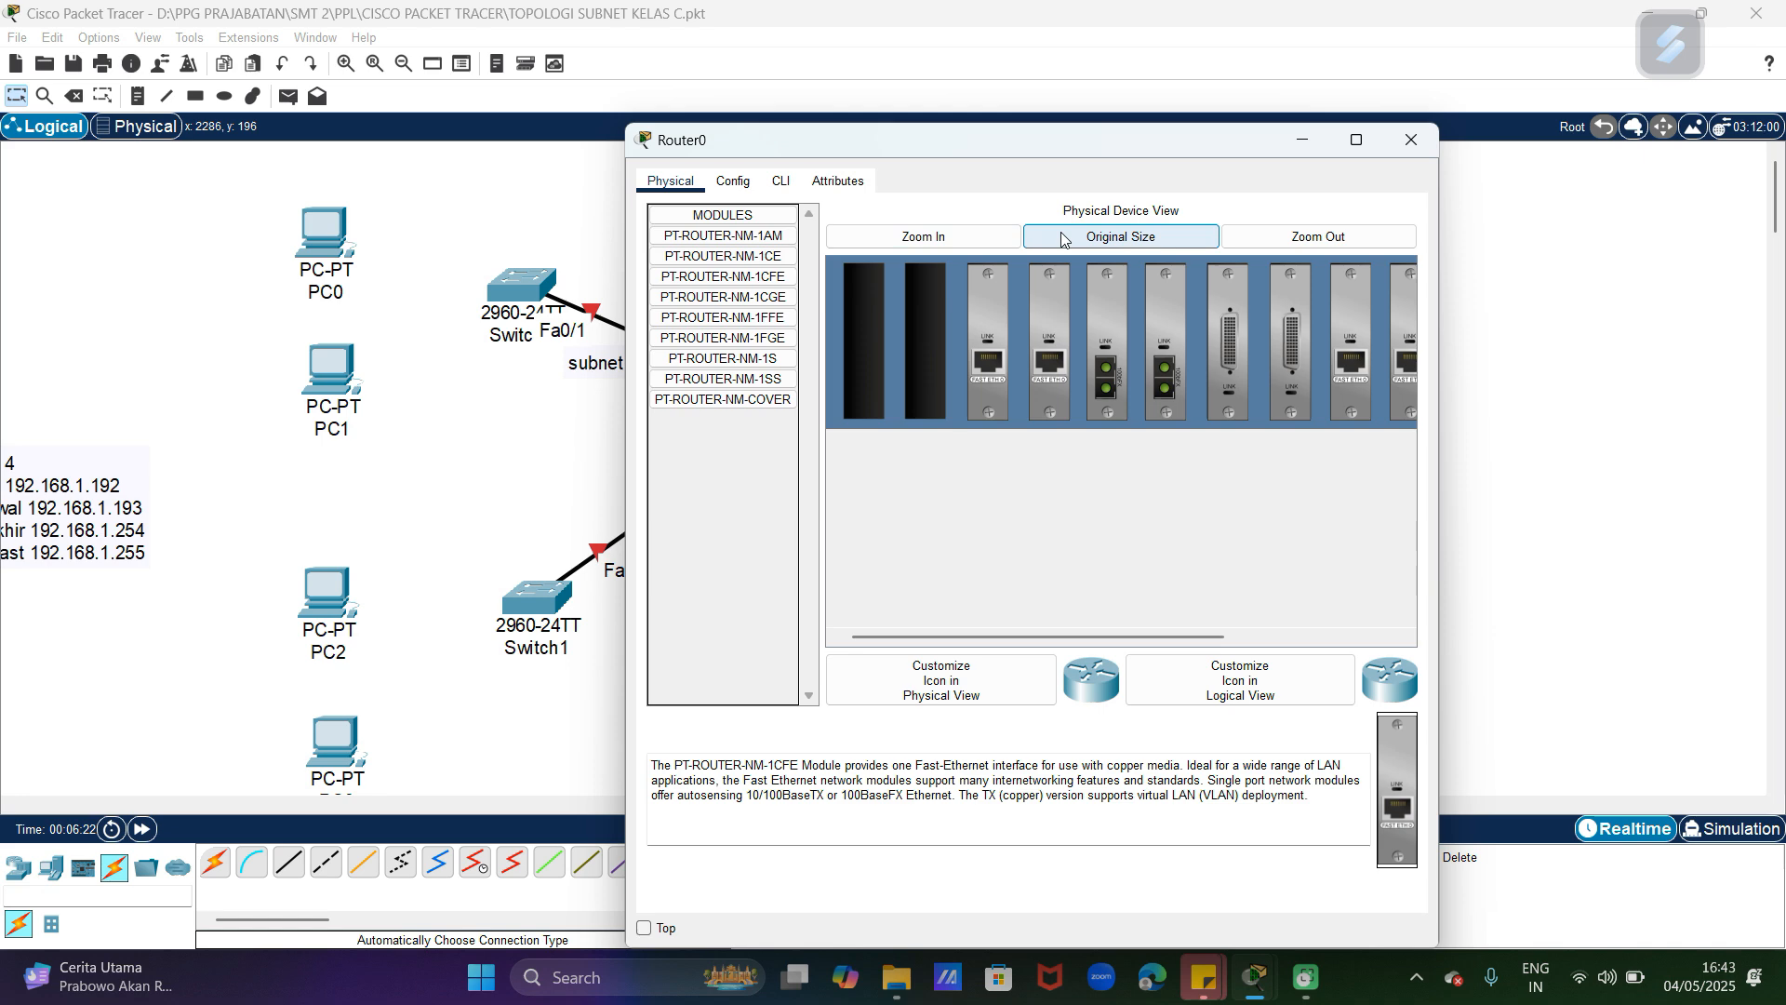
Step: Switch Router0's power back on in its enlarged physical device view and close the device window
{"action": "left_click", "coordinate": [1101, 240]}
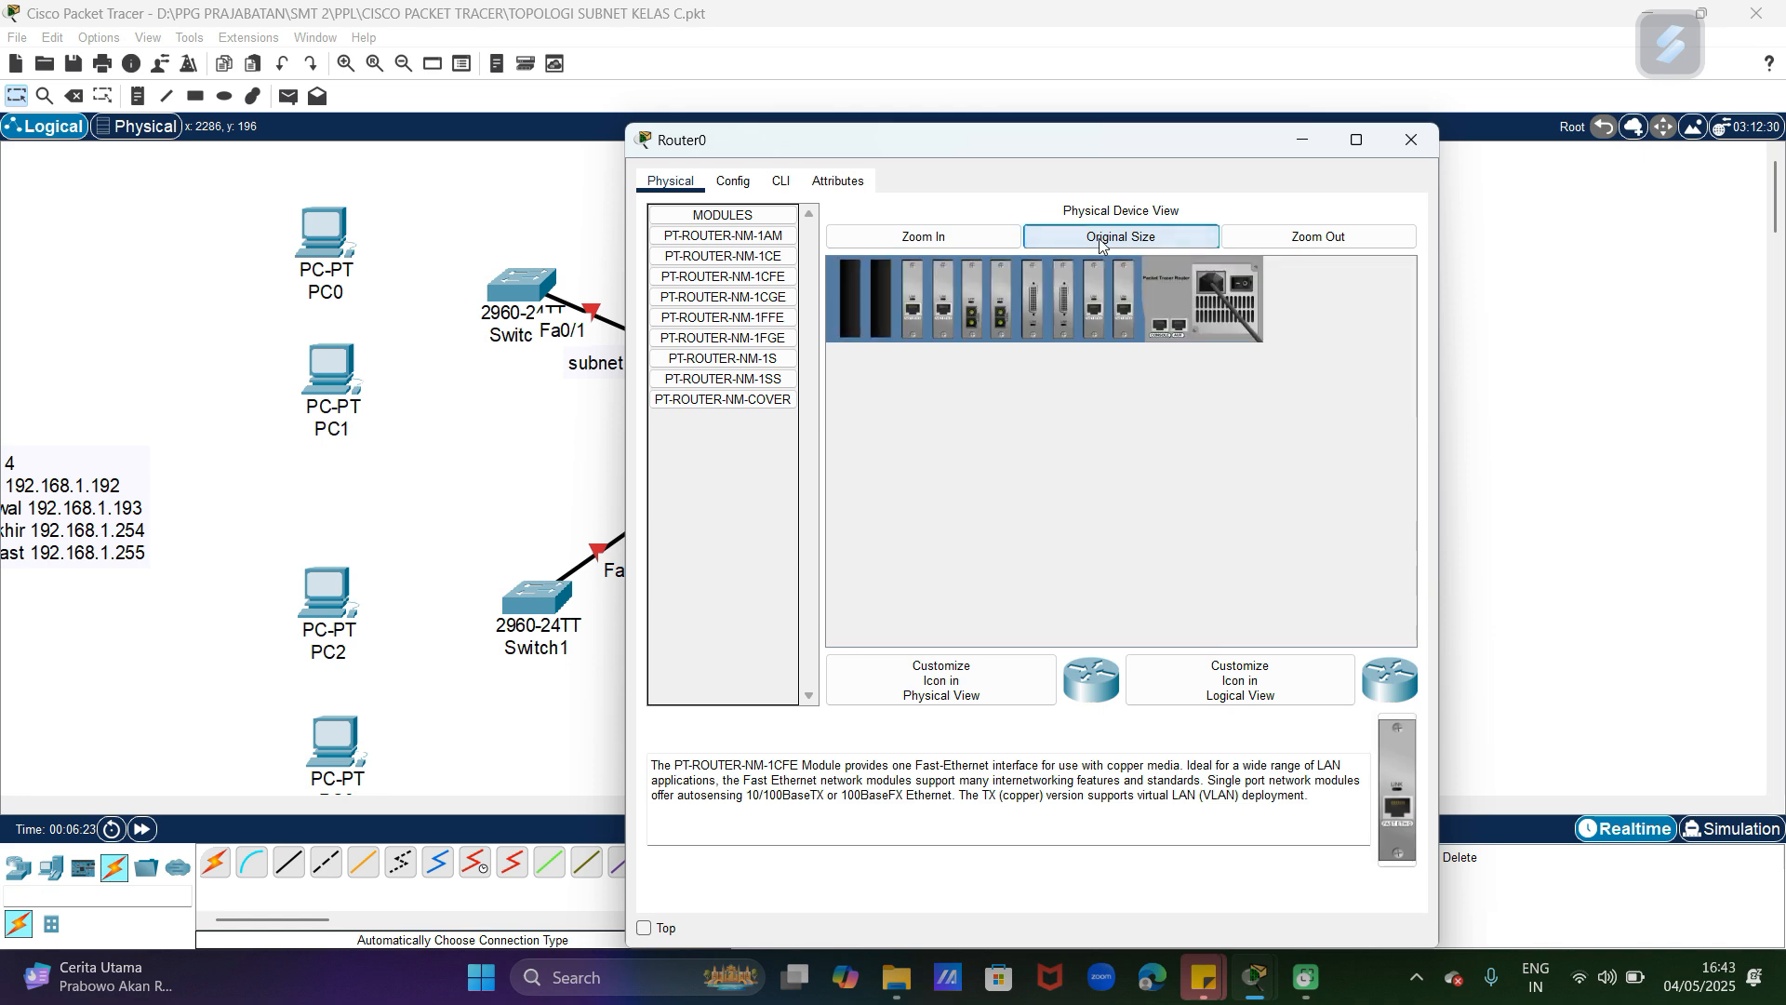
{"action": "left_click", "coordinate": [968, 240]}
{"action": "left_click_drag", "start_coordinate": [1059, 636], "coordinate": [1316, 640]}
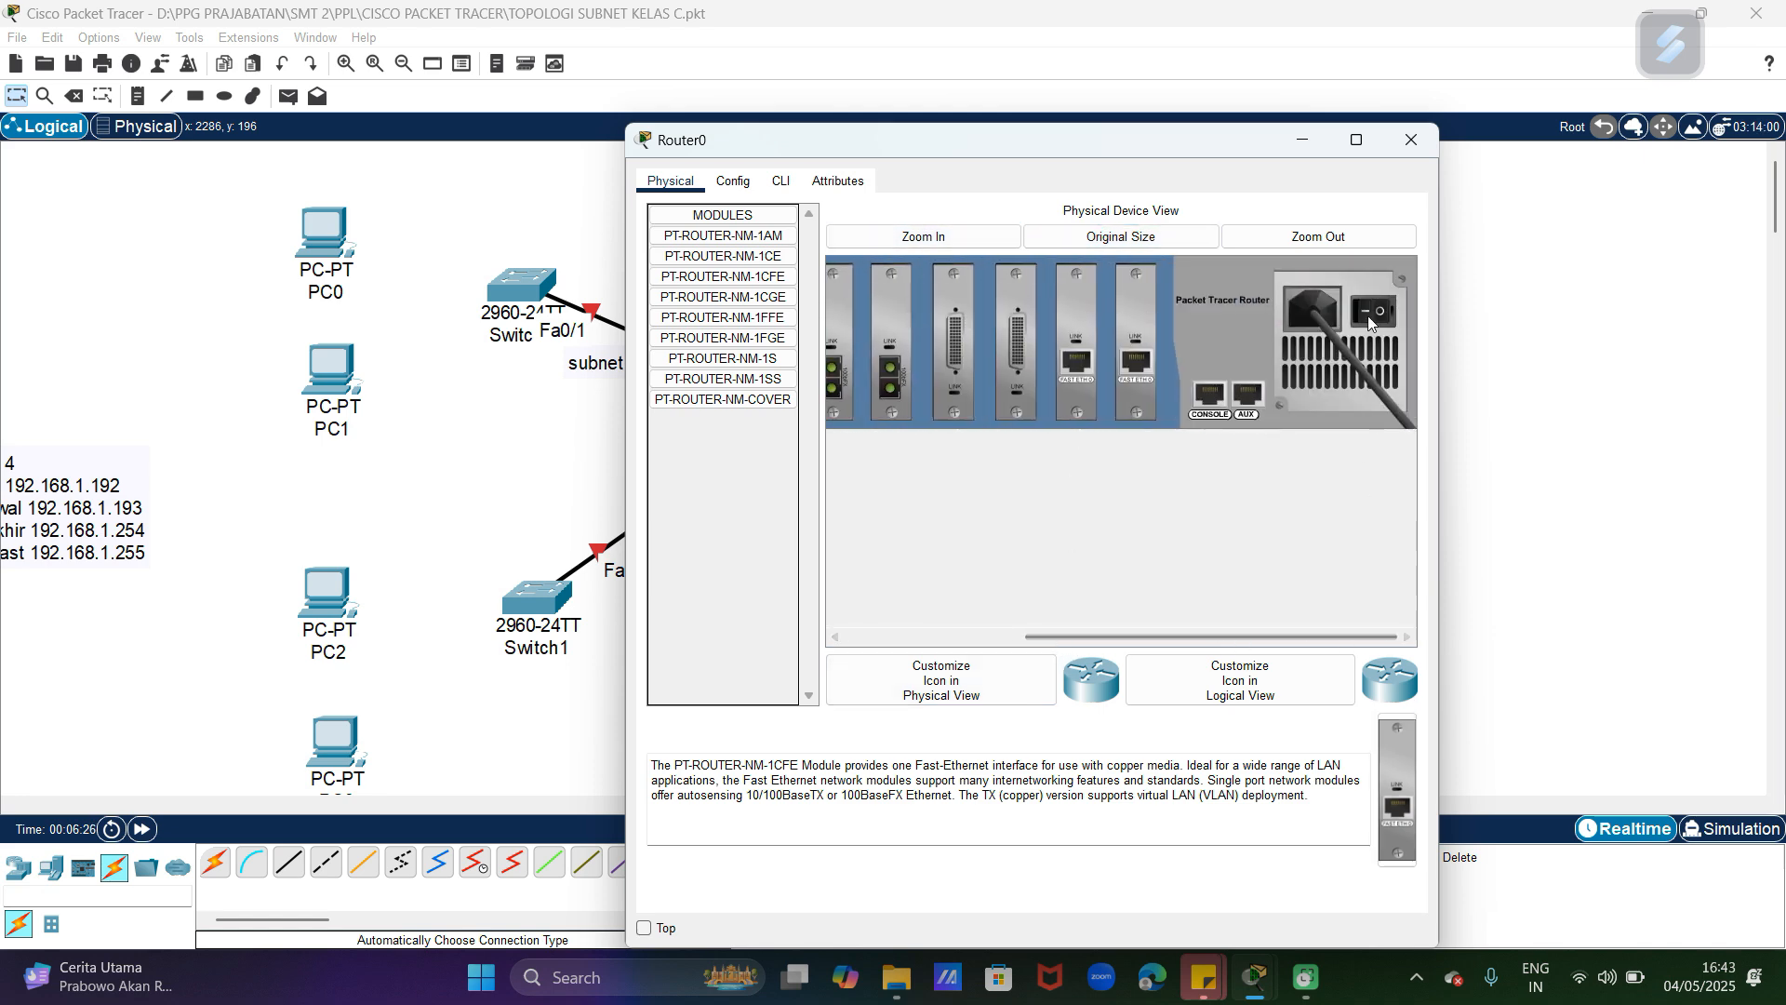
{"action": "left_click", "coordinate": [1413, 142]}
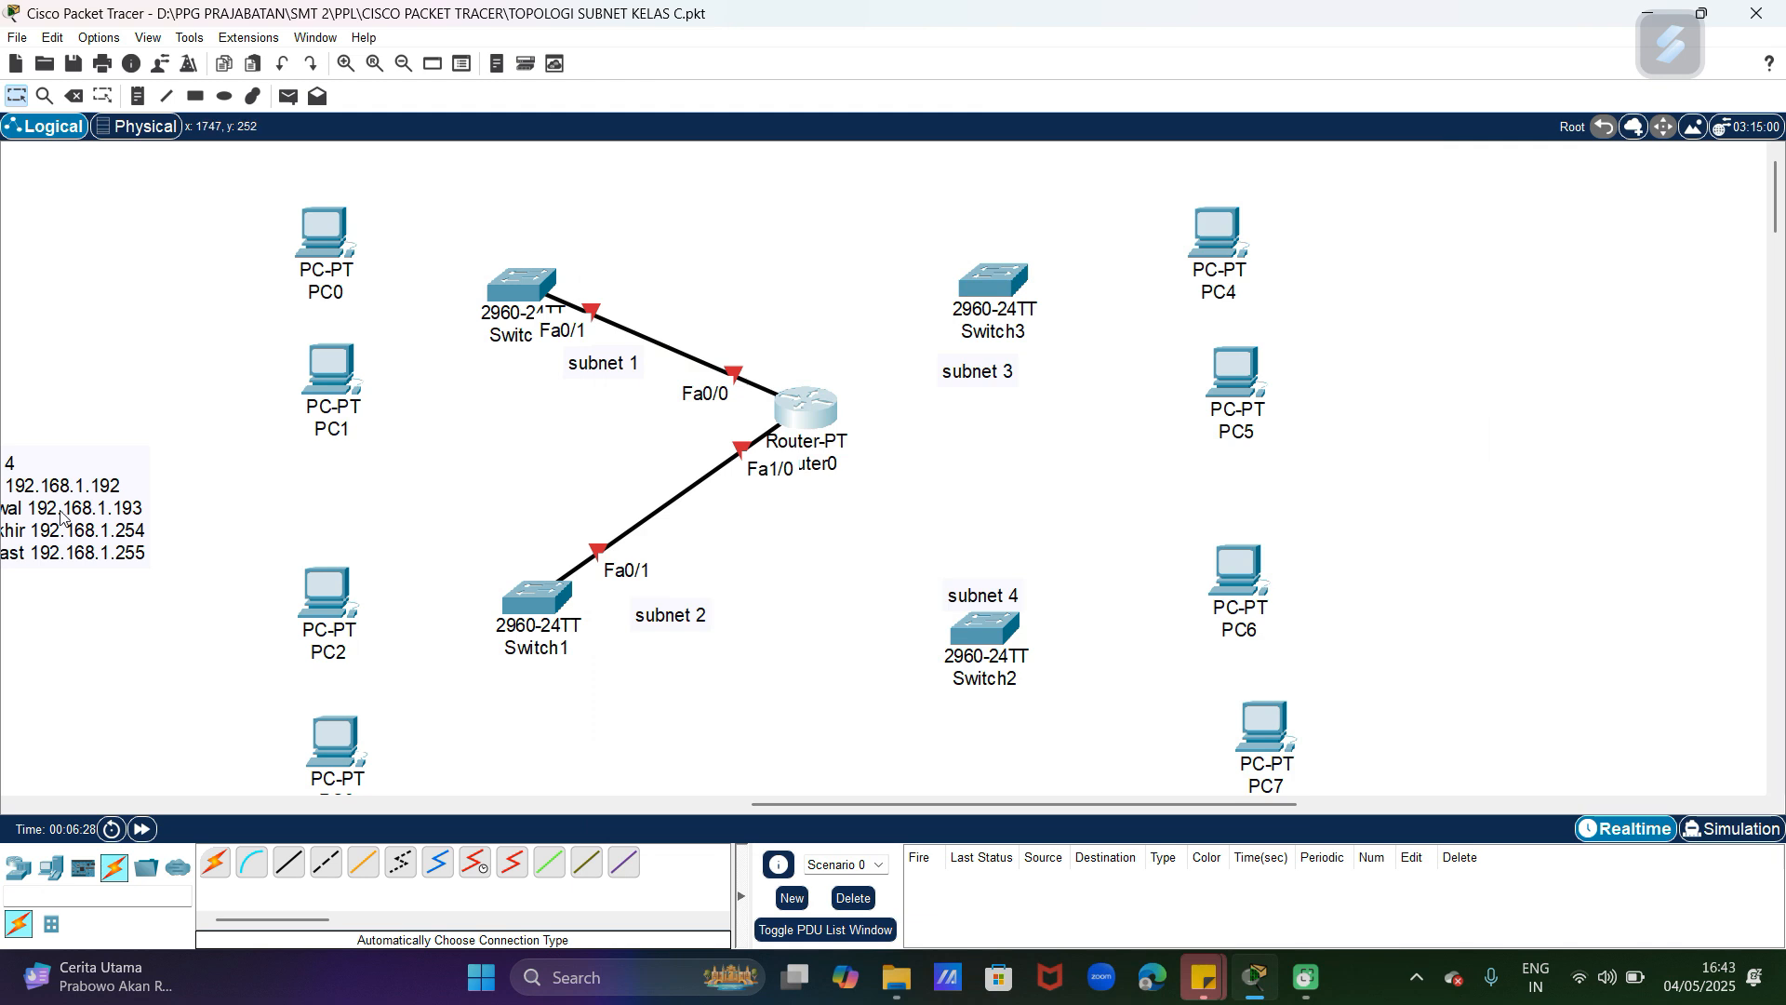
Step: Connect Router0 to Switch3 and to Switch2 using the automatic connection type
{"action": "left_click", "coordinate": [214, 863]}
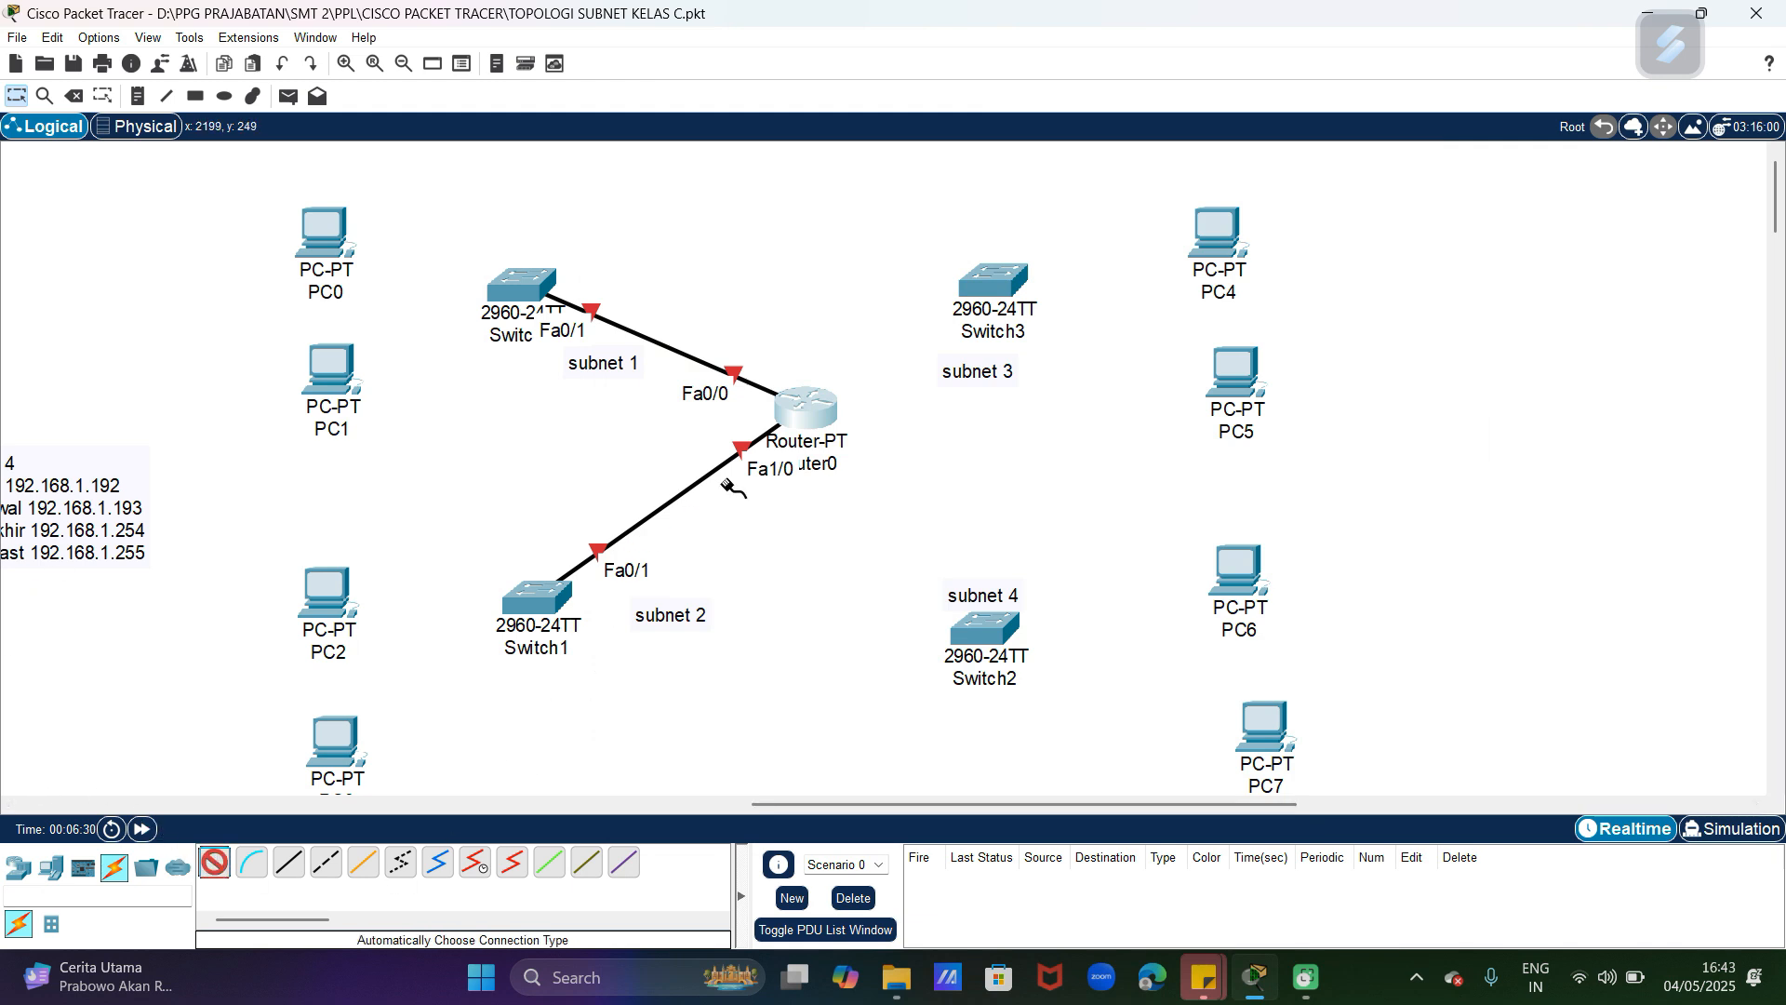
{"action": "left_click", "coordinate": [805, 409]}
{"action": "left_click", "coordinate": [1010, 272]}
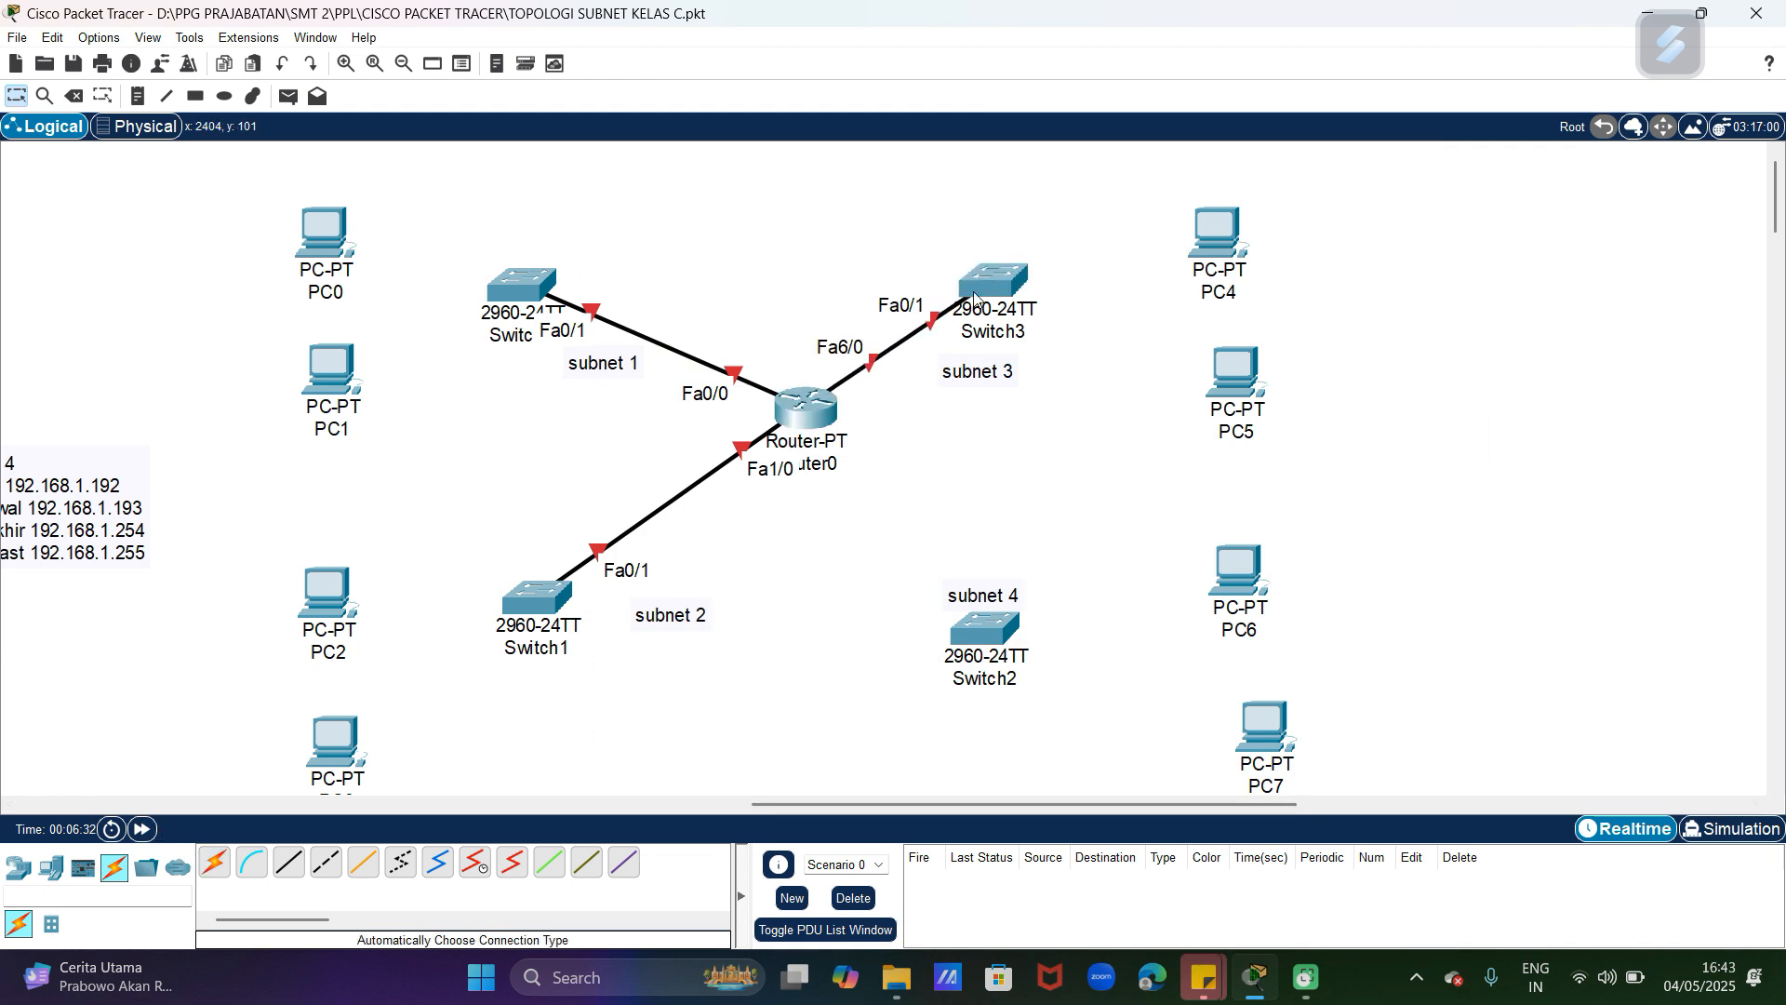
{"action": "left_click", "coordinate": [216, 863]}
{"action": "left_click", "coordinate": [804, 431]}
{"action": "left_click", "coordinate": [981, 631]}
Step: Connect Switch0 to PC0 and to PC1 using the automatic connection type
{"action": "left_click", "coordinate": [216, 863]}
{"action": "left_click", "coordinate": [526, 284]}
{"action": "left_click", "coordinate": [331, 258]}
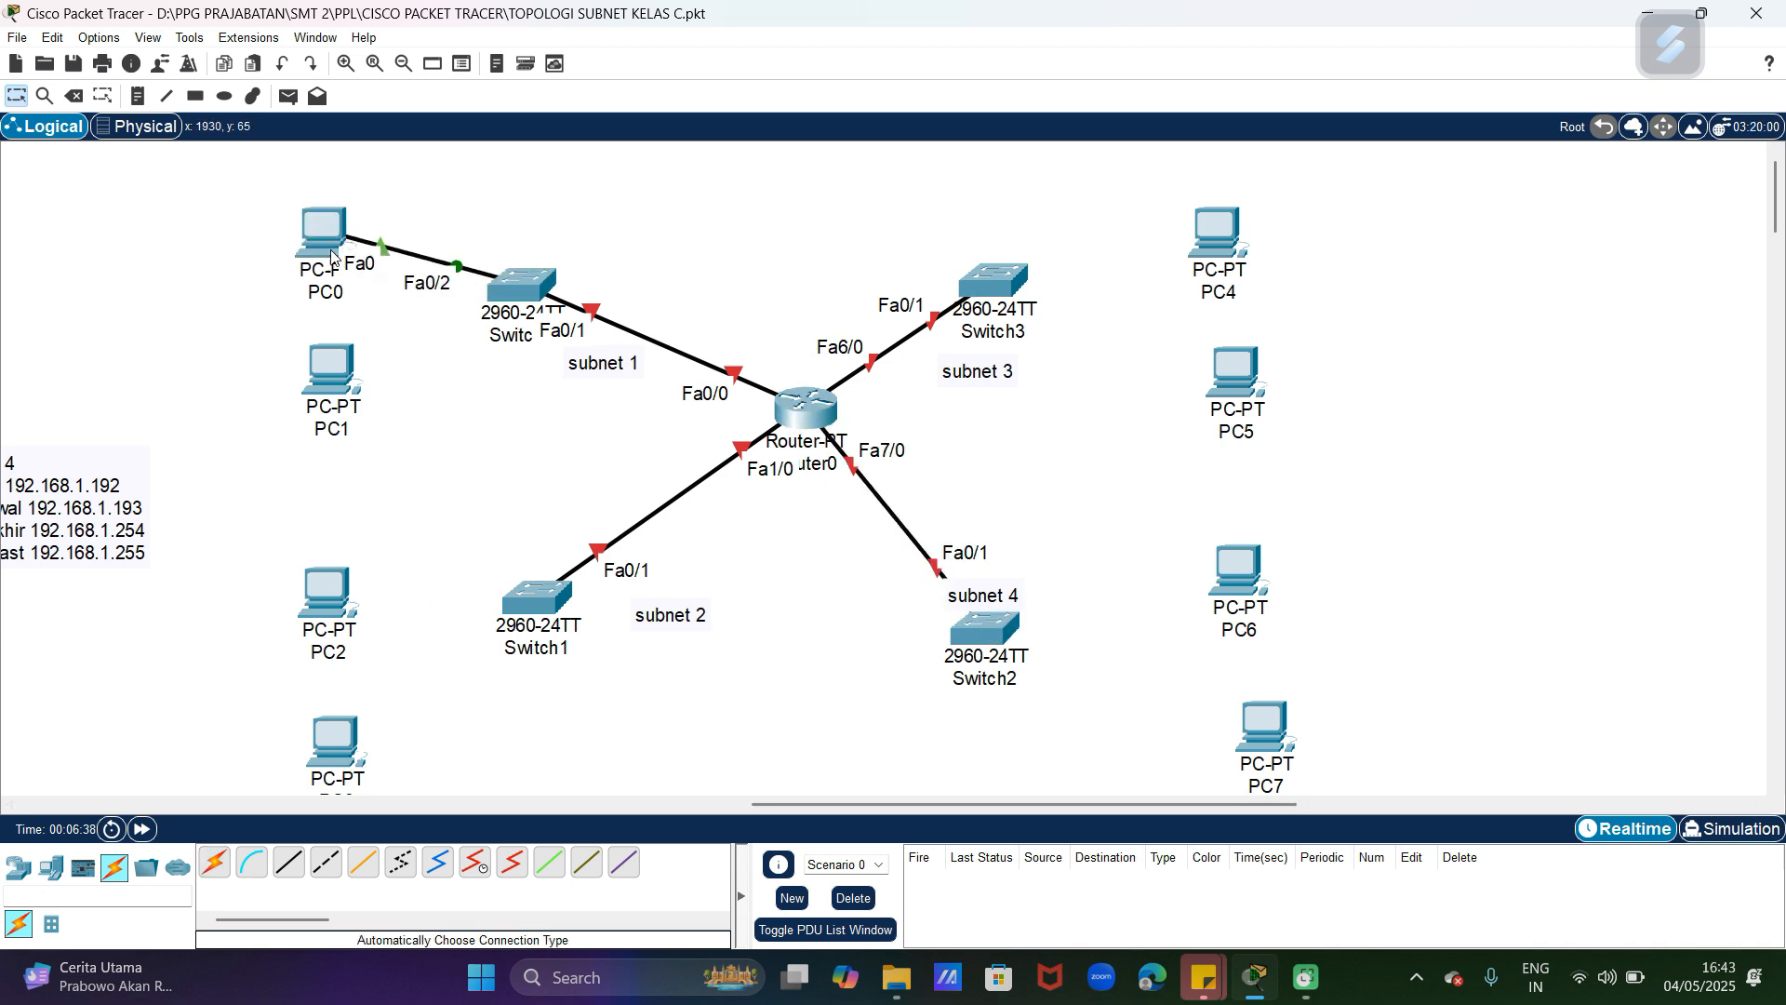
{"action": "left_click", "coordinate": [216, 863]}
{"action": "left_click", "coordinate": [526, 290]}
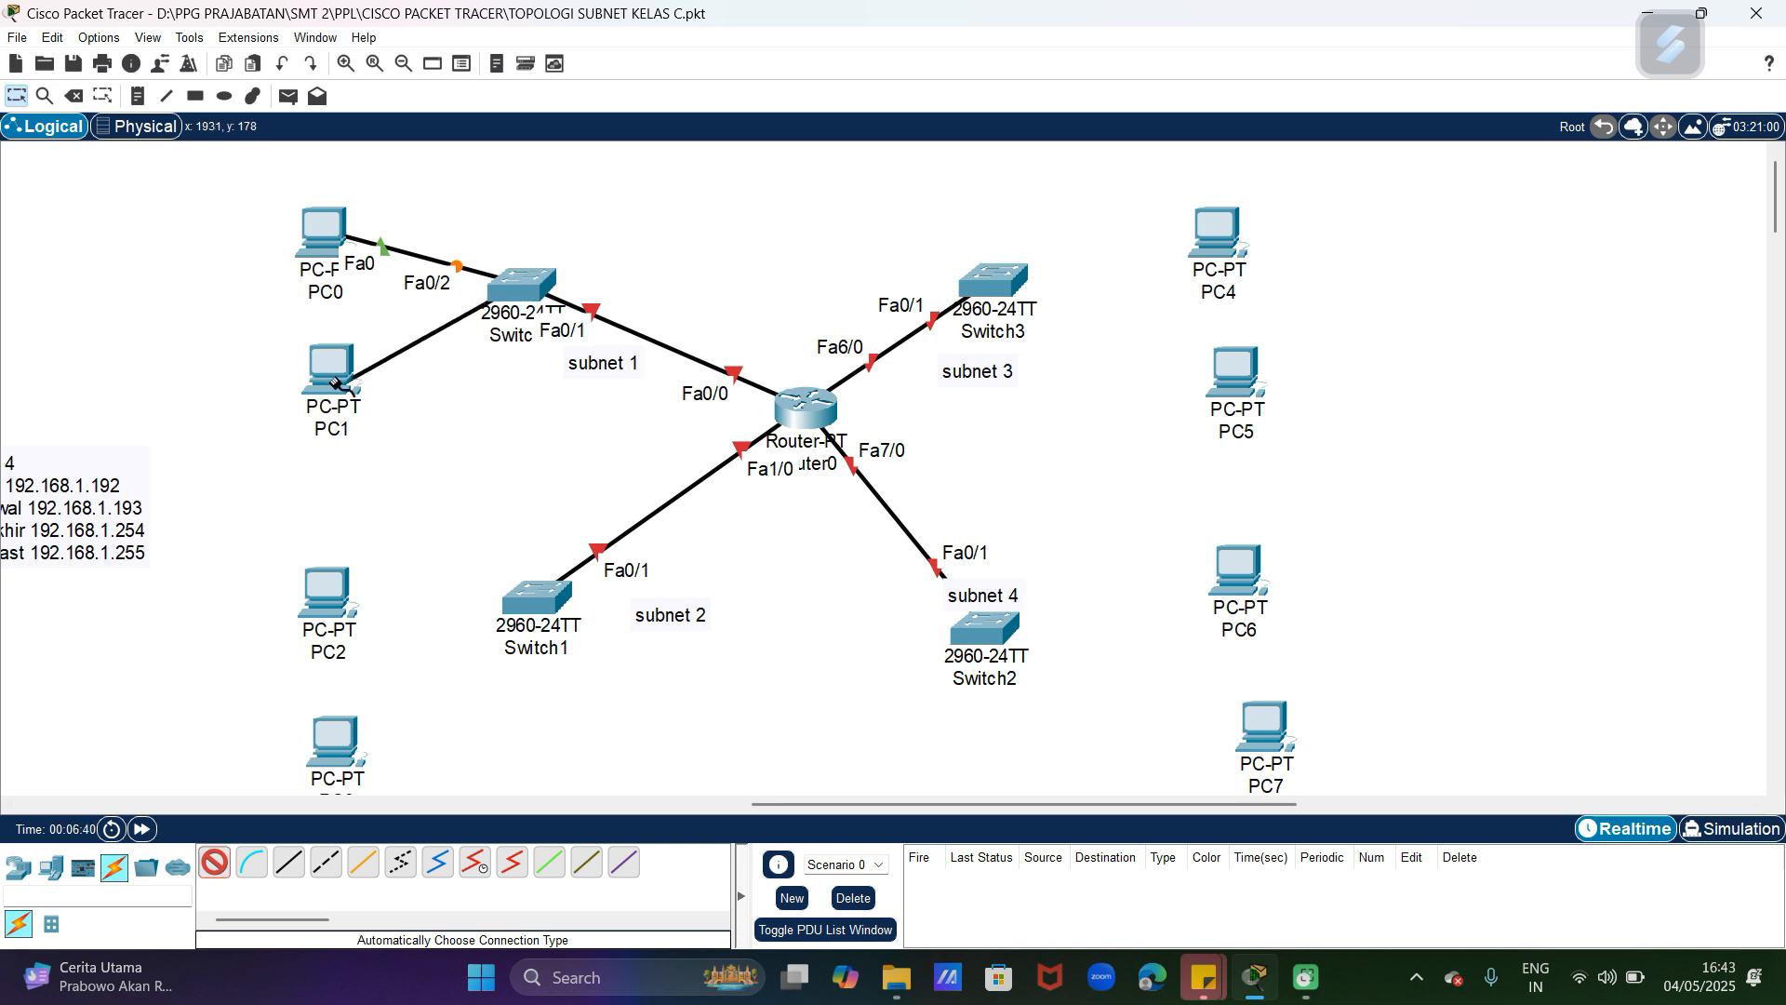
{"action": "left_click", "coordinate": [335, 383]}
Step: Connect Switch1 to PC2 and to PC3 using the automatic connection type
{"action": "left_click", "coordinate": [216, 863]}
{"action": "left_click", "coordinate": [566, 598]}
{"action": "left_click", "coordinate": [328, 594]}
{"action": "left_click", "coordinate": [215, 862]}
{"action": "left_click", "coordinate": [529, 609]}
{"action": "left_click", "coordinate": [358, 732]}
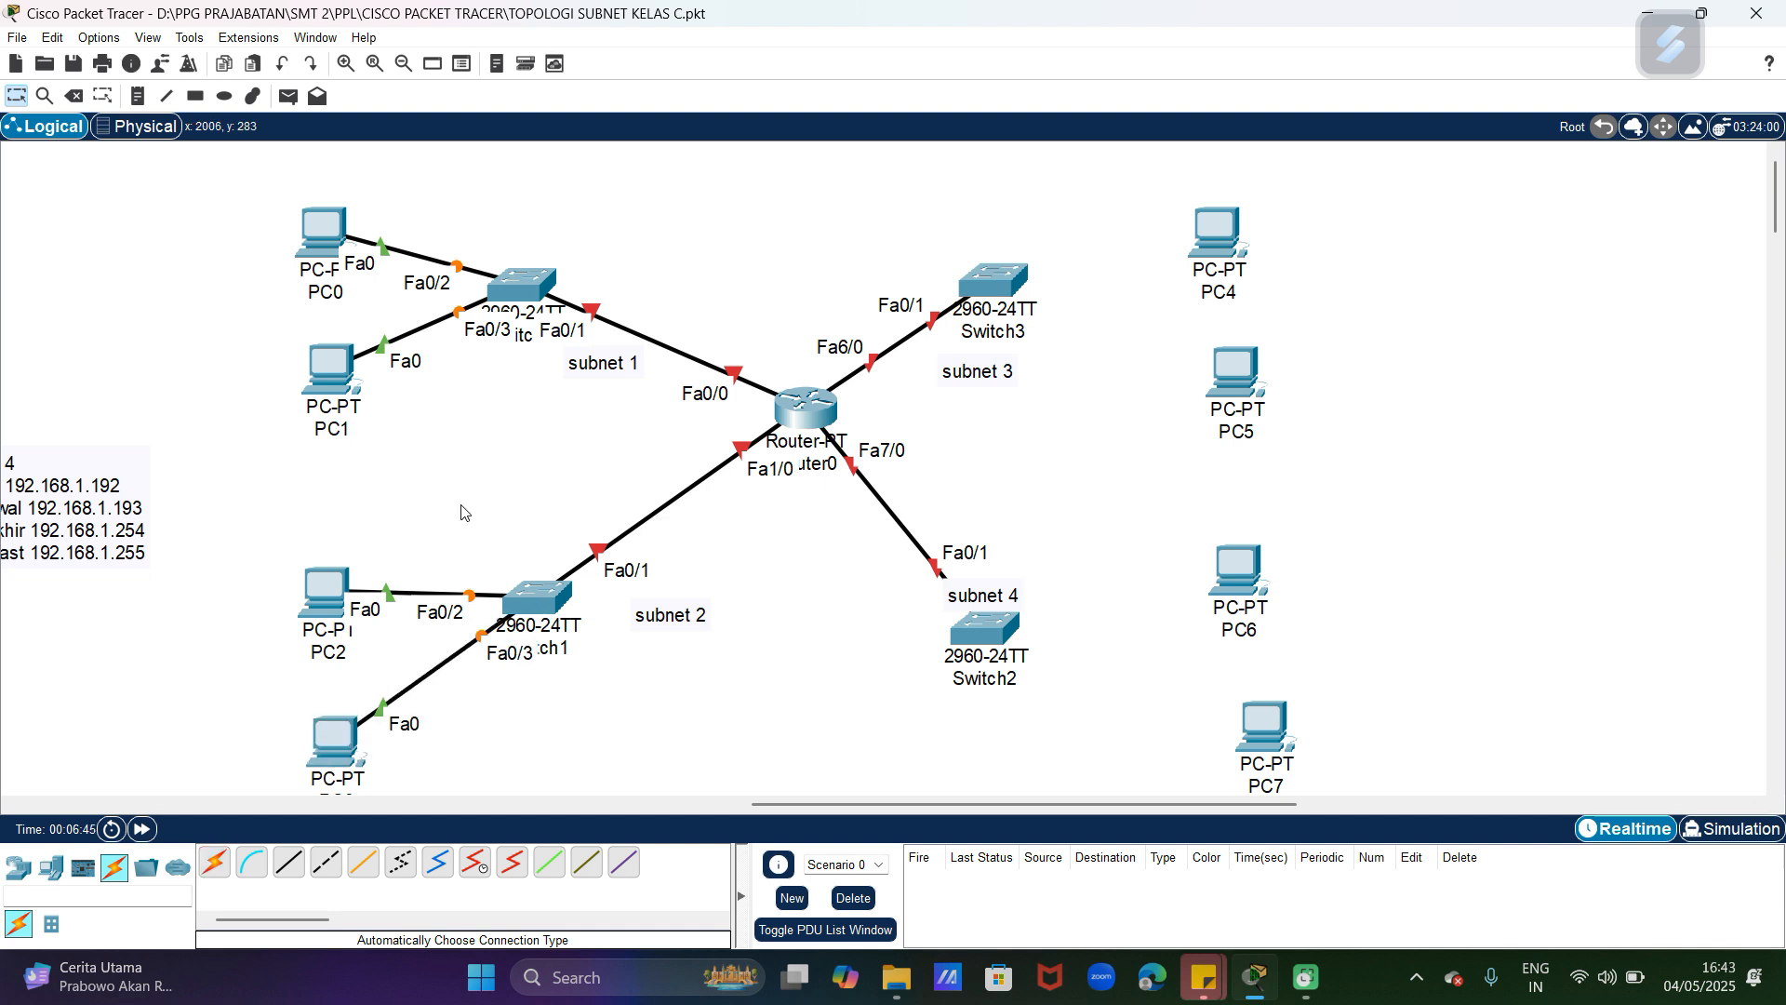
Step: Move PC0, PC1 and Switch0 up and left, placing the subnet 1 label above Switch0 and the subnet 2 label below Switch1
{"action": "left_click_drag", "start_coordinate": [334, 249], "coordinate": [347, 203]}
{"action": "left_click_drag", "start_coordinate": [507, 289], "coordinate": [444, 258]}
{"action": "left_click_drag", "start_coordinate": [579, 367], "coordinate": [532, 193]}
{"action": "left_click", "coordinate": [544, 398]}
{"action": "left_click_drag", "start_coordinate": [651, 630], "coordinate": [510, 717]}
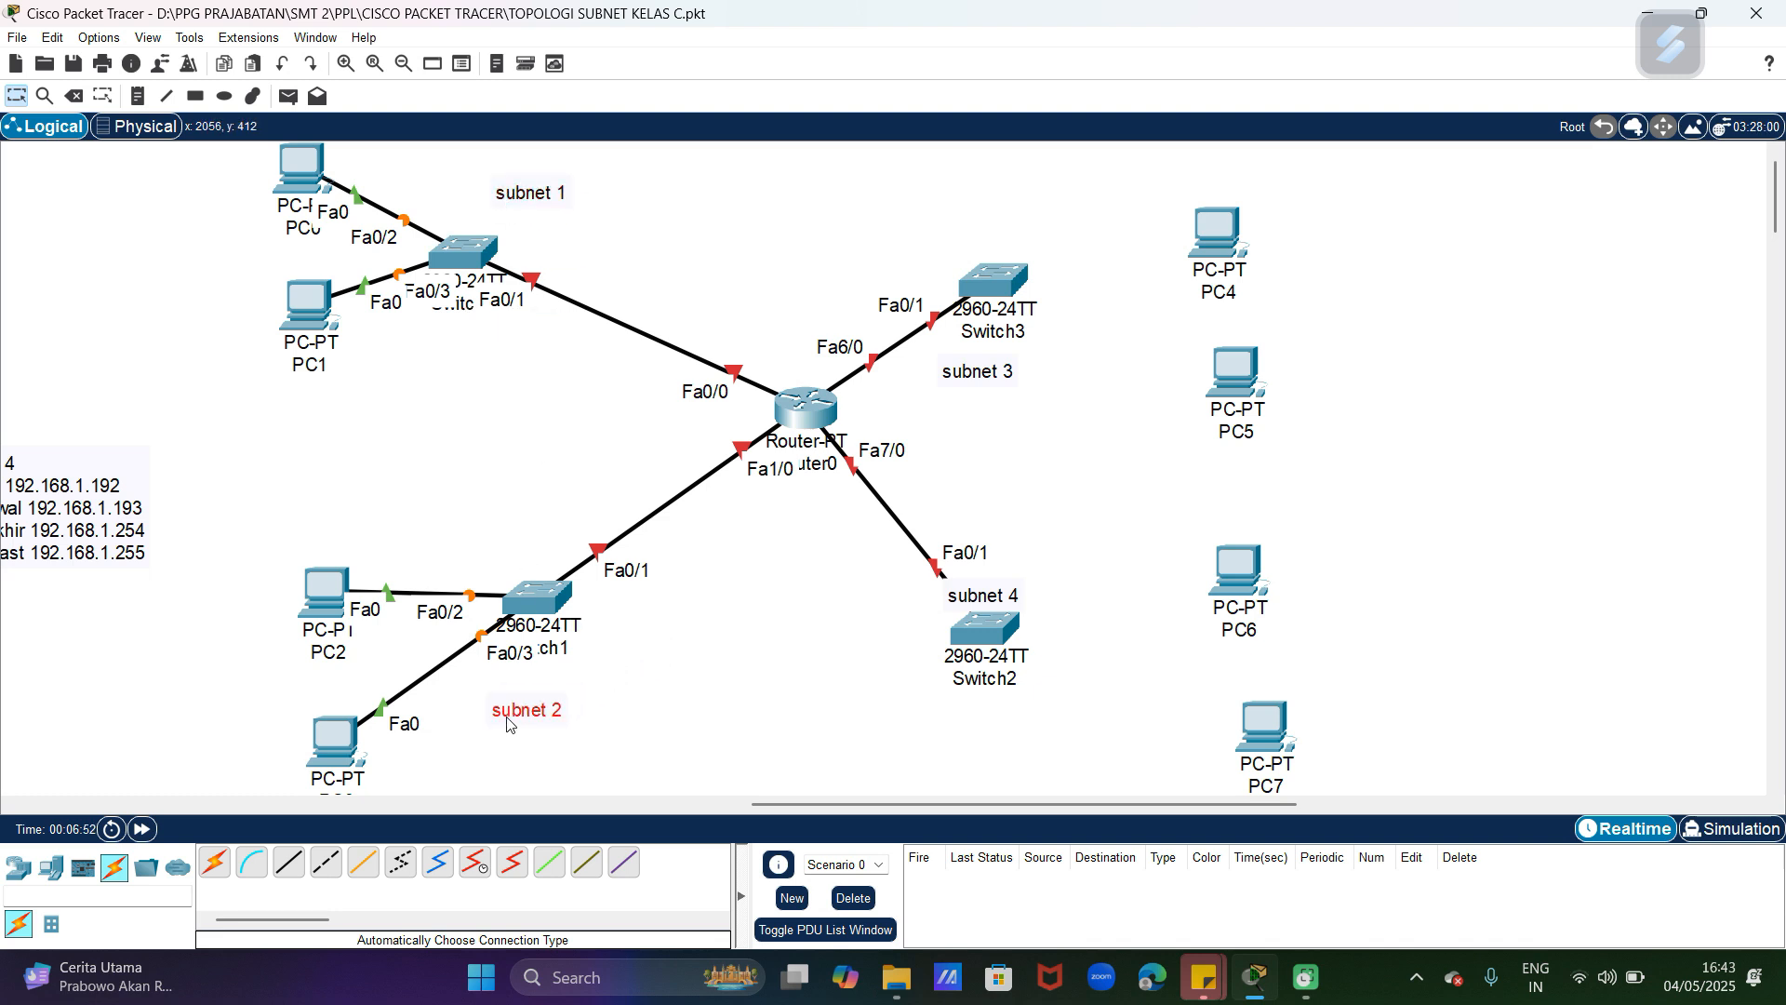
Step: Move Switch3 farther up and right from Router0, and shift PC4 and PC5 up together
{"action": "left_click_drag", "start_coordinate": [1005, 284], "coordinate": [1035, 233]}
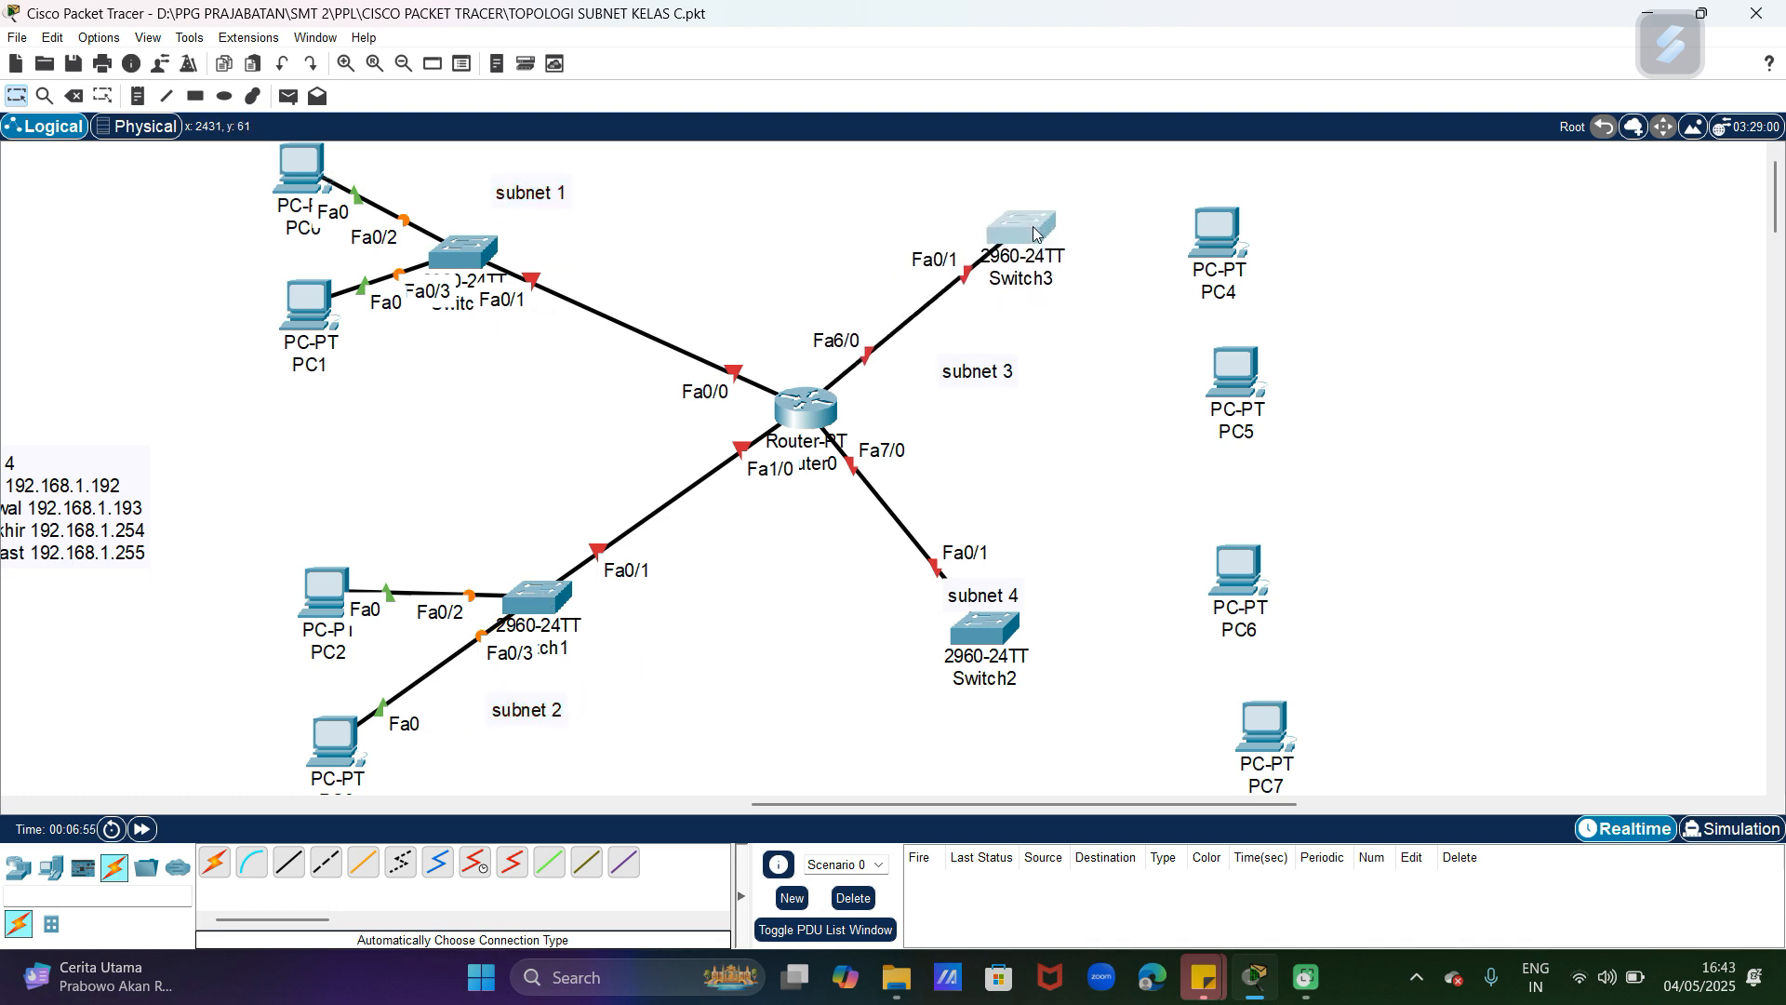
{"action": "left_click_drag", "start_coordinate": [1174, 191], "coordinate": [1349, 442]}
{"action": "left_click_drag", "start_coordinate": [1228, 247], "coordinate": [1225, 205]}
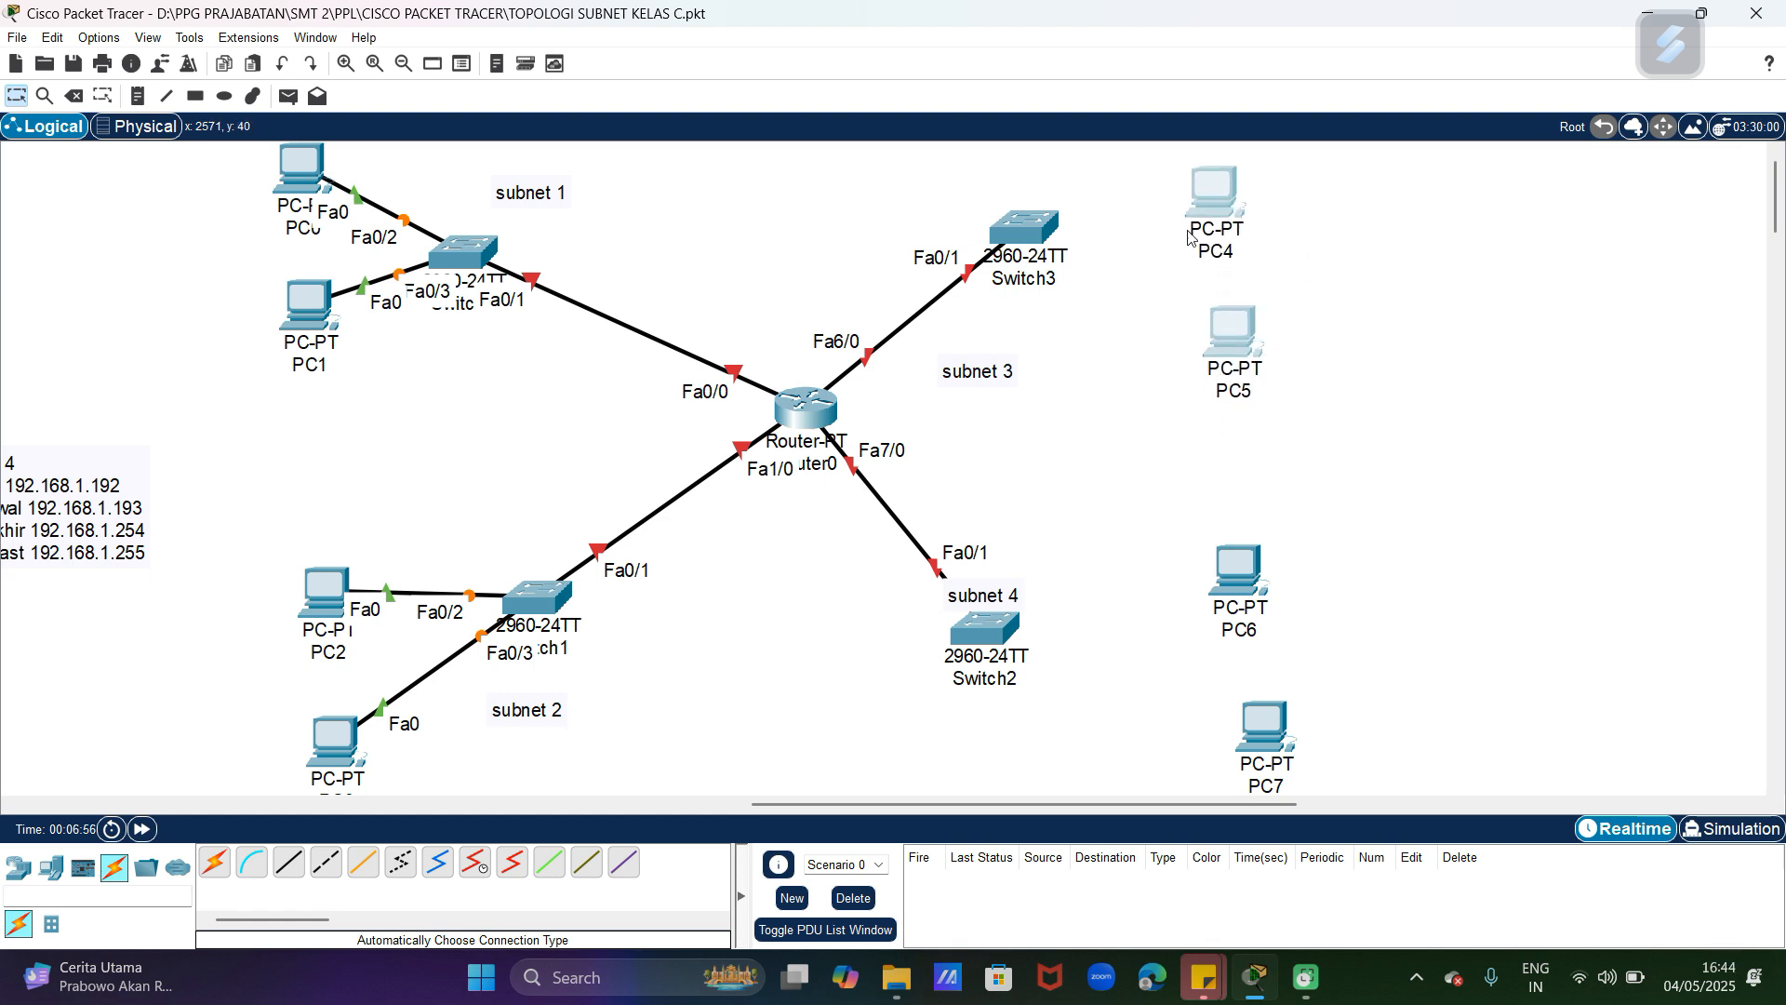
{"action": "left_click", "coordinate": [235, 735]}
Step: Connect Switch3 to PC4 and to PC5 using the automatic connection type
{"action": "left_click", "coordinate": [215, 862]}
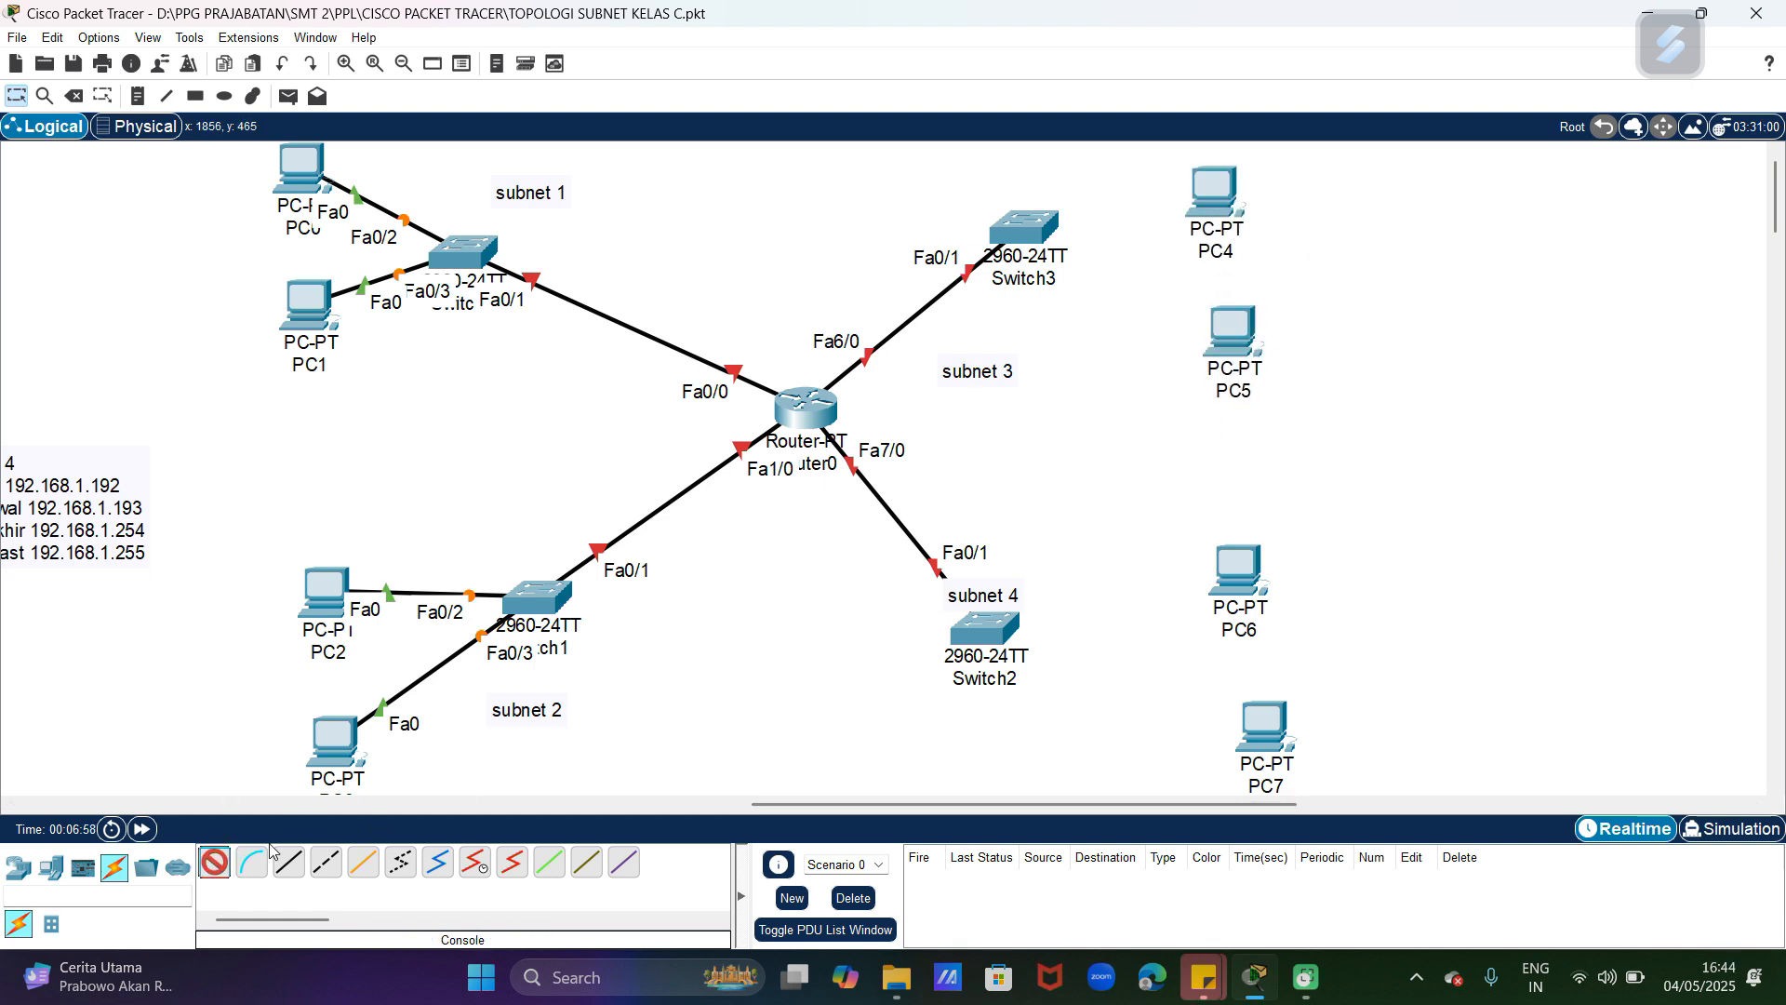
{"action": "left_click", "coordinate": [1040, 231]}
{"action": "left_click", "coordinate": [1216, 204]}
{"action": "left_click", "coordinate": [215, 862]}
{"action": "left_click", "coordinate": [1027, 238]}
{"action": "left_click", "coordinate": [1200, 331]}
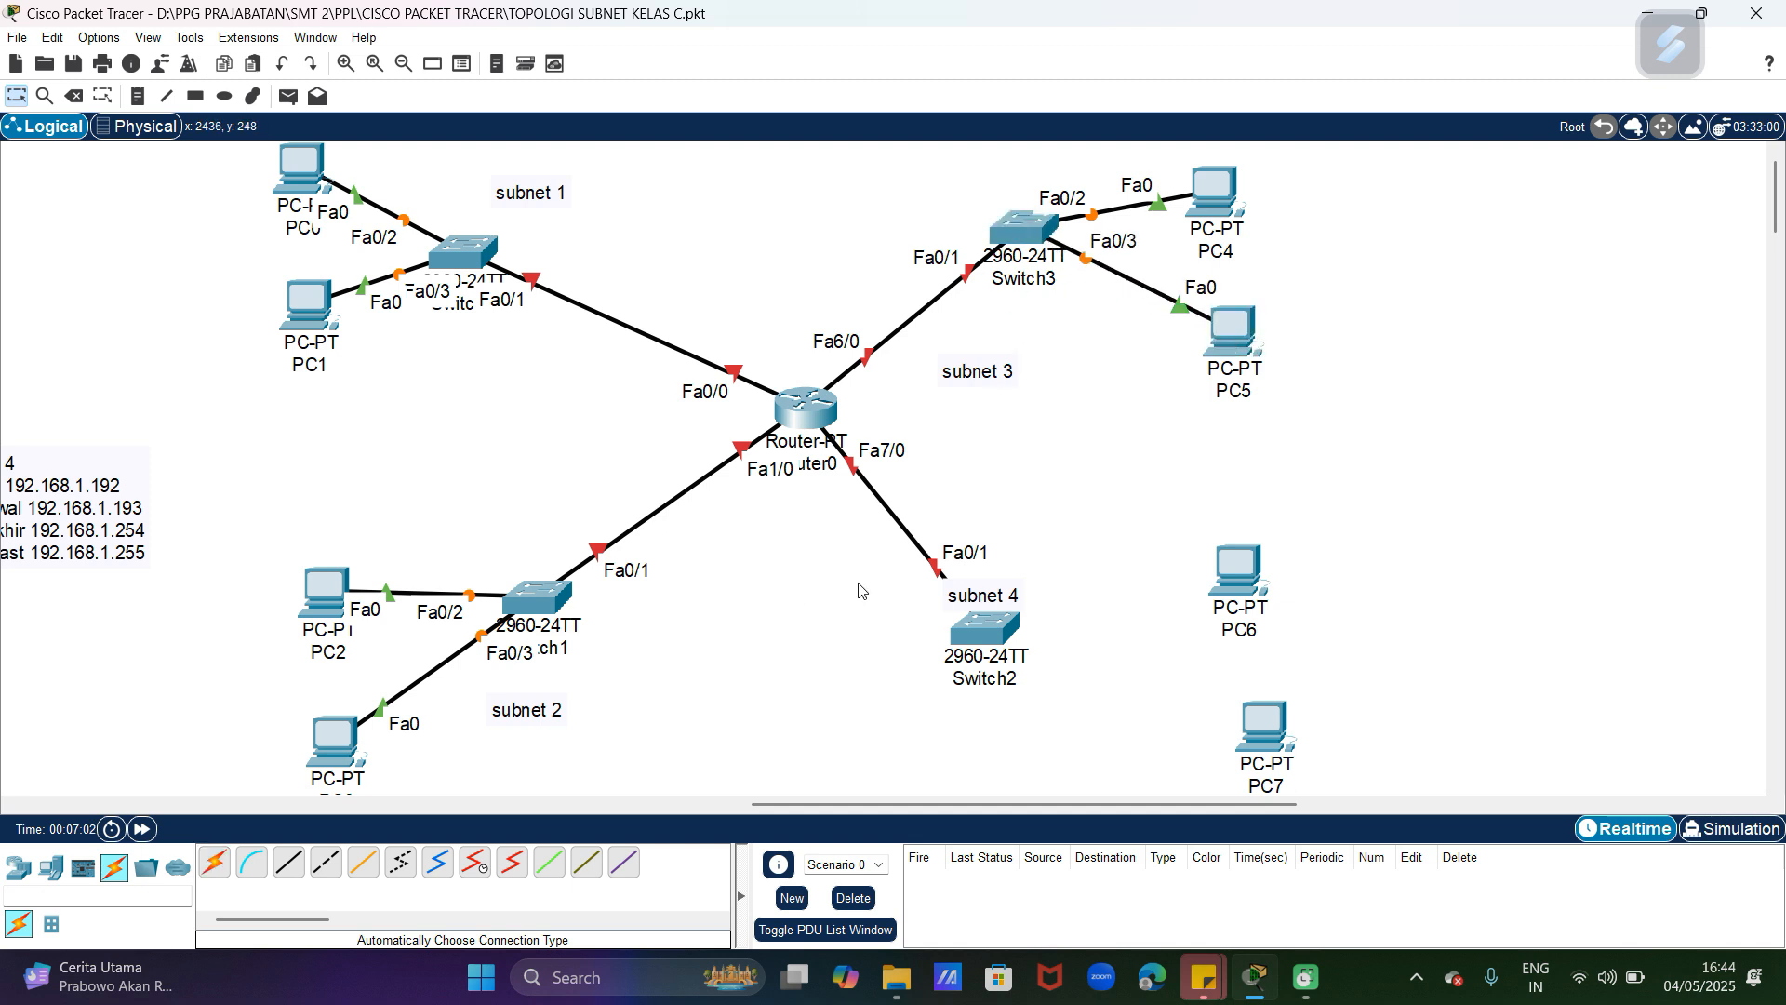
Step: Connect Switch2 to PC6 and to PC7 using the automatic connection type
{"action": "left_click", "coordinate": [214, 863]}
{"action": "left_click", "coordinate": [987, 634]}
{"action": "left_click", "coordinate": [1235, 571]}
{"action": "left_click", "coordinate": [220, 865]}
{"action": "left_click", "coordinate": [984, 629]}
{"action": "left_click", "coordinate": [1262, 727]}
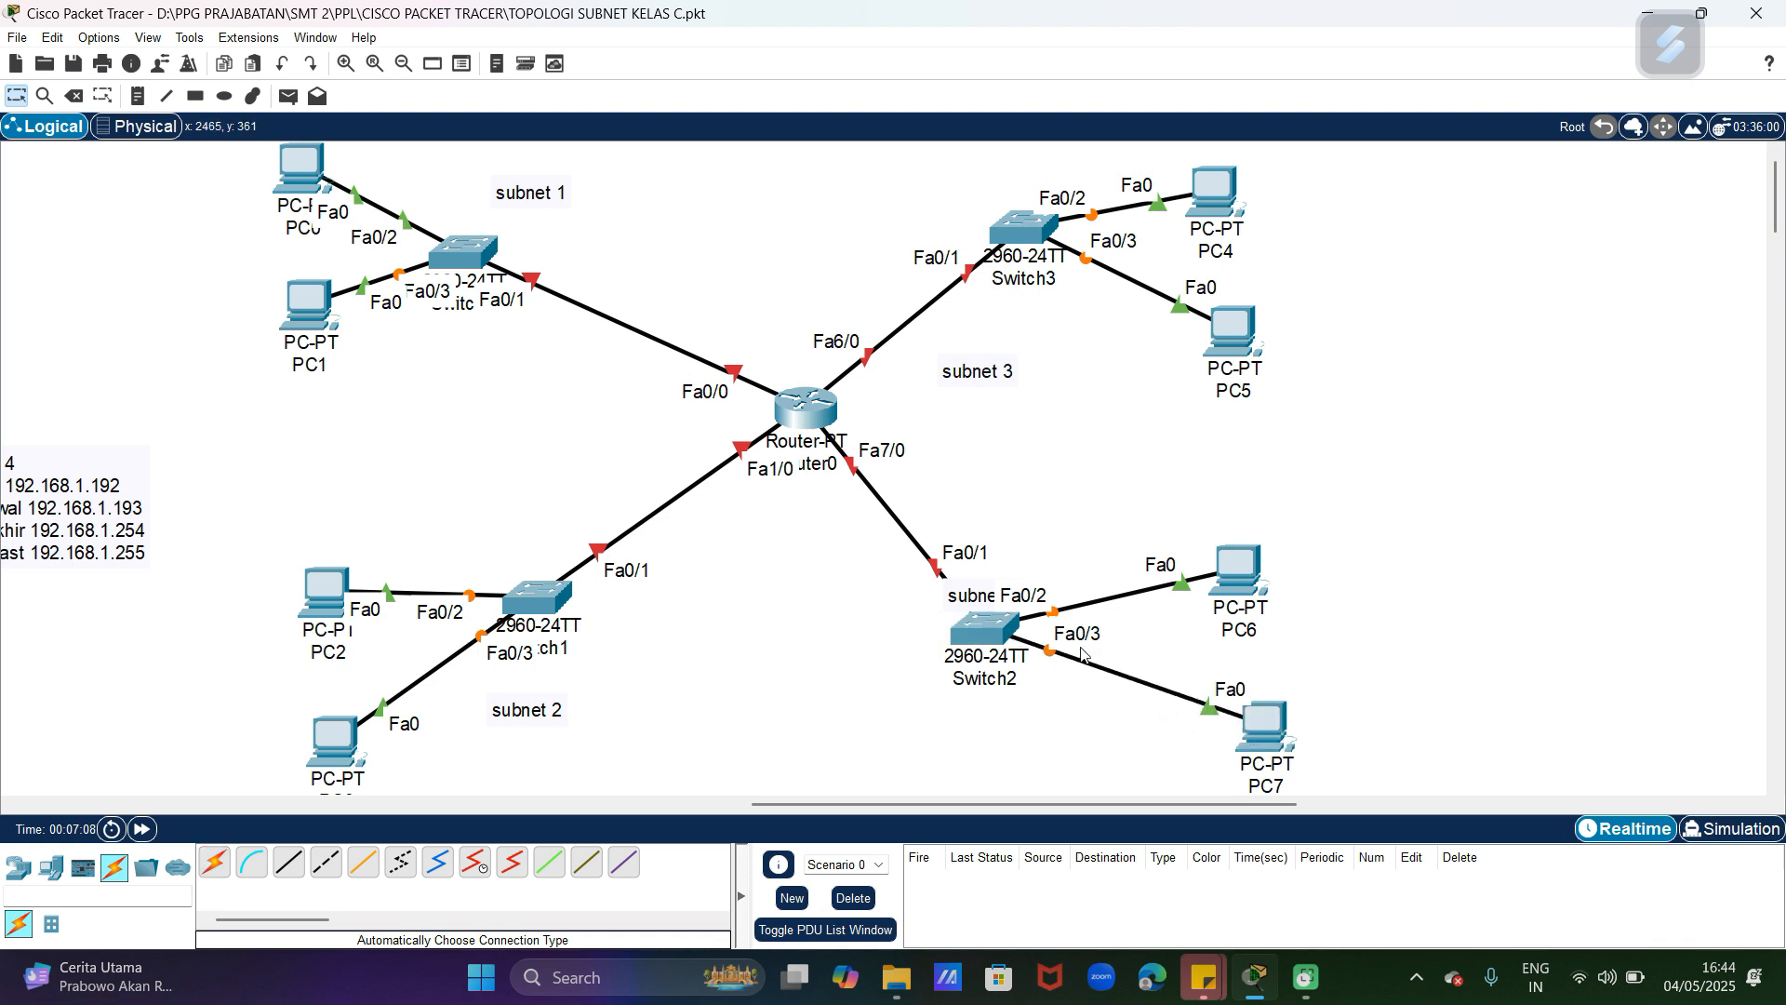
Step: Move Switch2 right toward its PCs, shift PC6 up and right, and lower the subnet 4 label slightly
{"action": "left_click_drag", "start_coordinate": [991, 631], "coordinate": [1105, 635]}
{"action": "left_click_drag", "start_coordinate": [1238, 569], "coordinate": [1273, 553]}
{"action": "left_click_drag", "start_coordinate": [999, 600], "coordinate": [995, 619]}
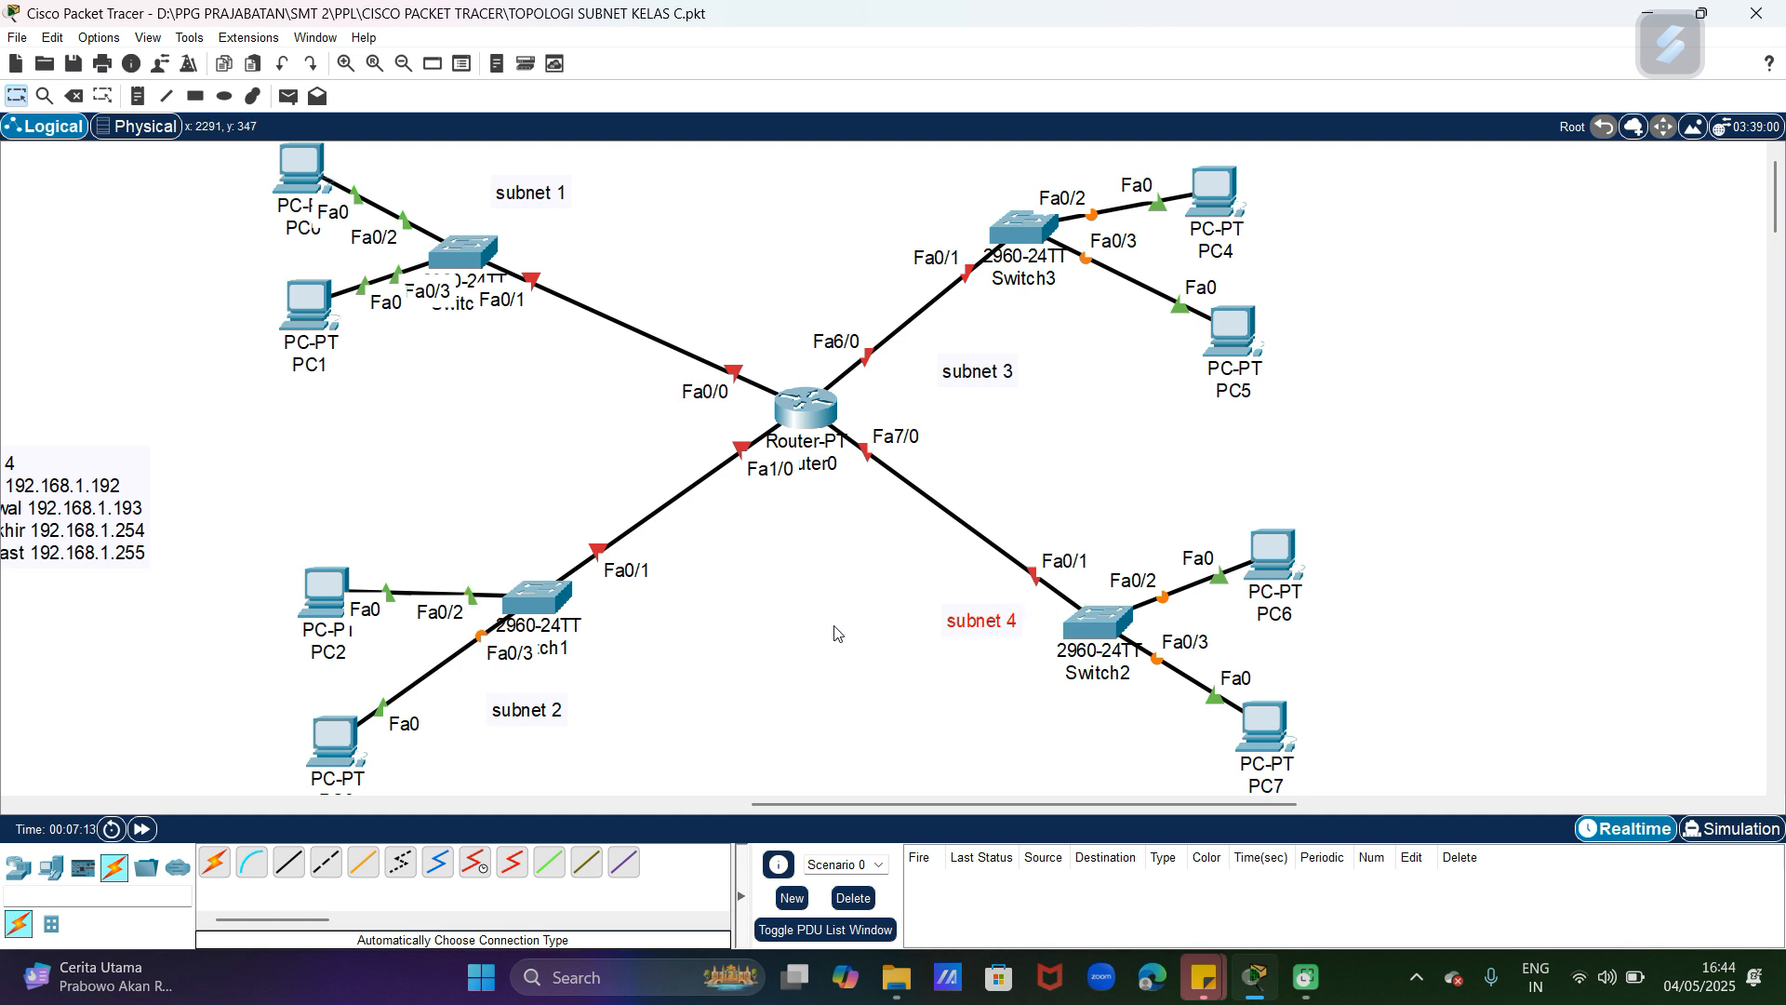
Step: Configure Router0's FastEthernet0/0 with IPv4 address 192.168.1.1 and subnet mask 255.255.255.192, and turn the port on
{"action": "left_click_drag", "start_coordinate": [847, 817], "coordinate": [621, 826]}
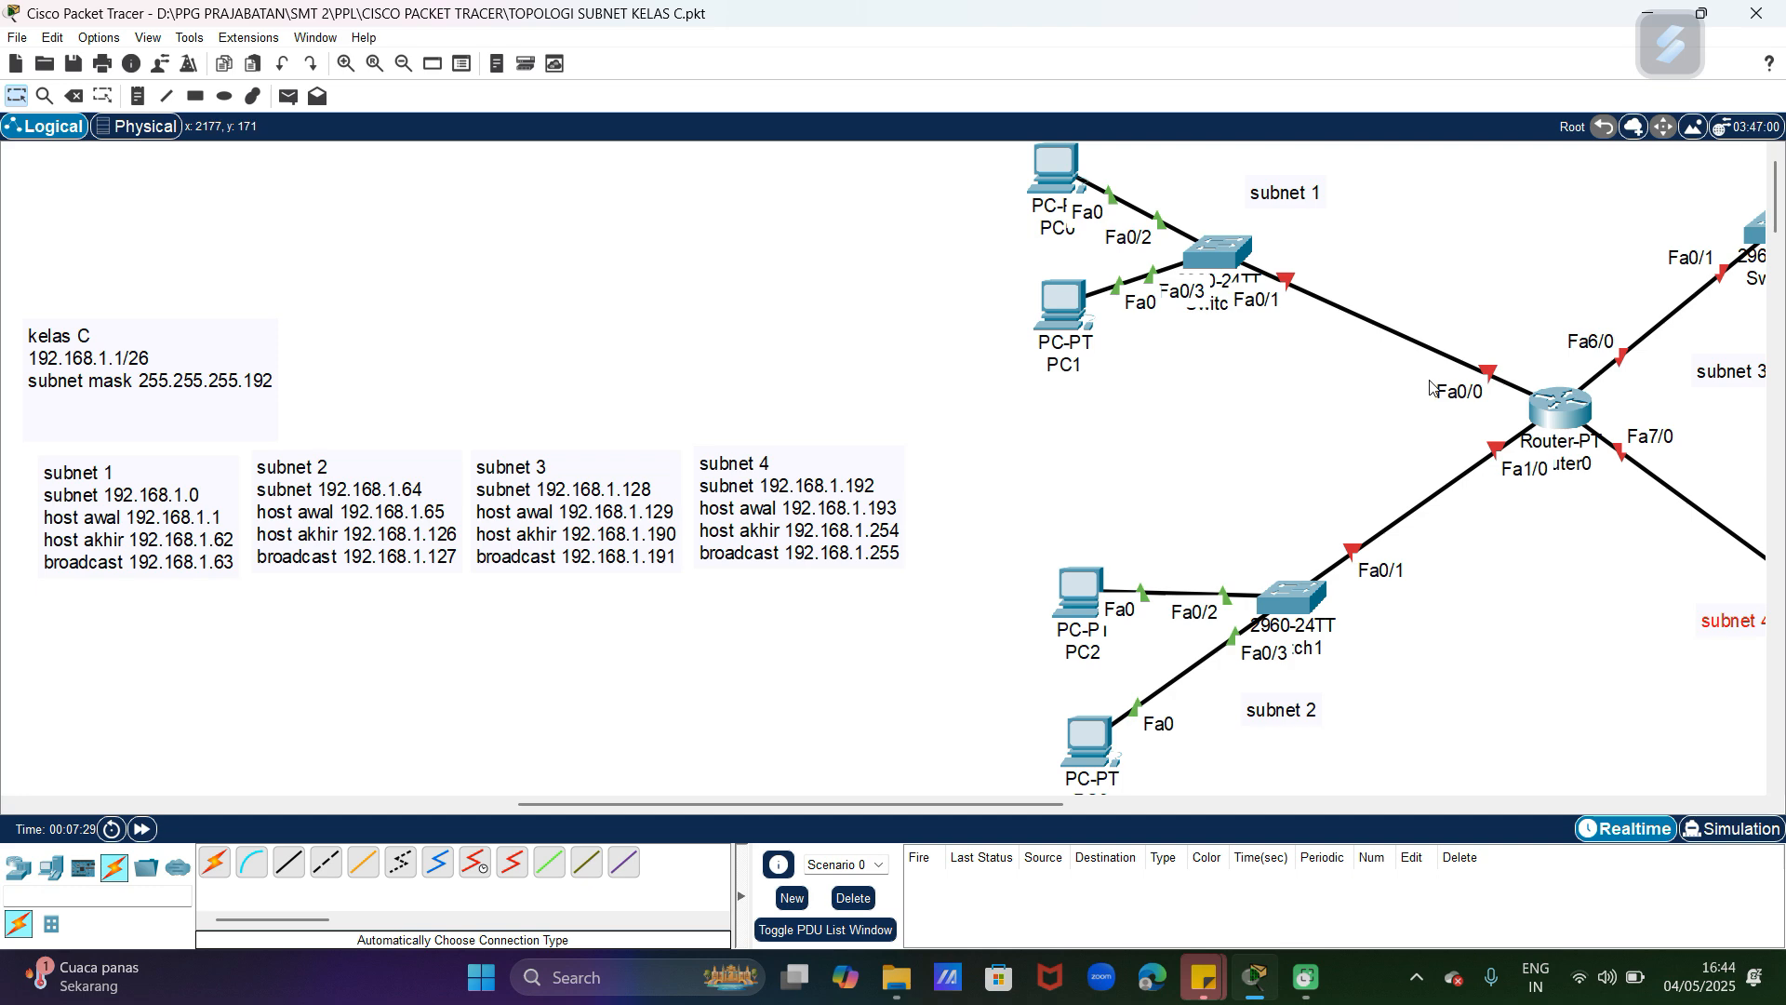
{"action": "left_click", "coordinate": [1559, 417]}
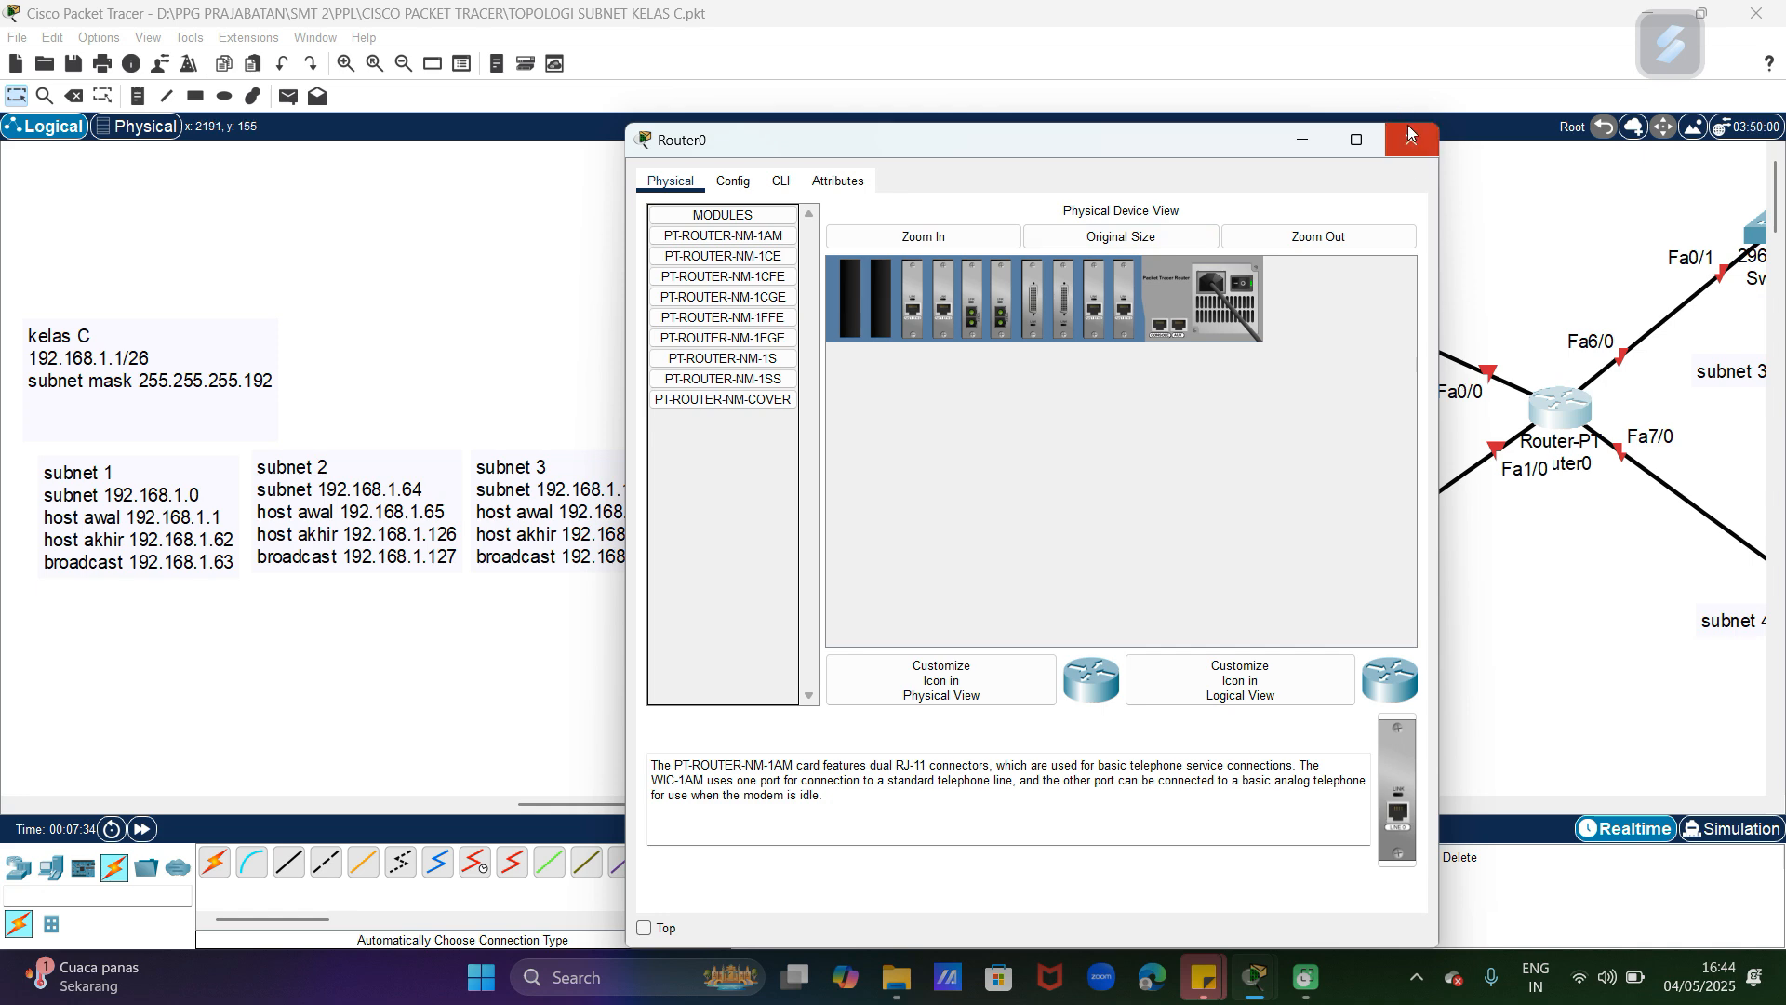
{"action": "left_click", "coordinate": [742, 183]}
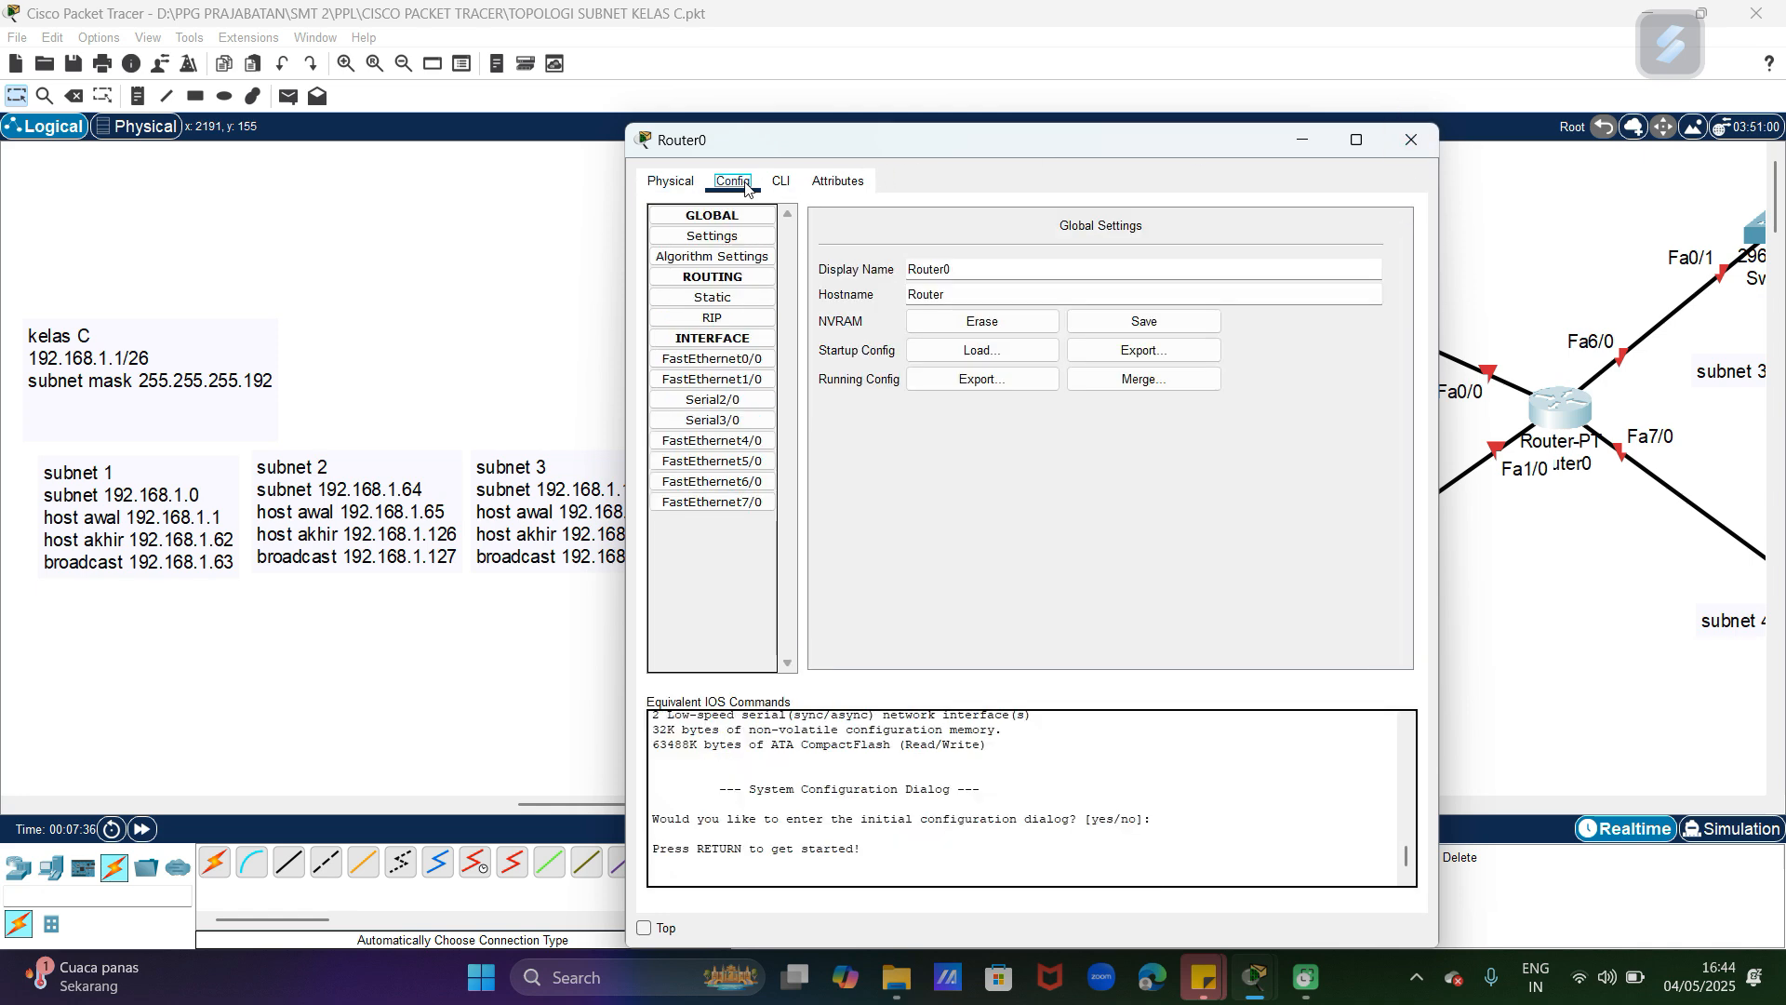
{"action": "left_click", "coordinate": [747, 359]}
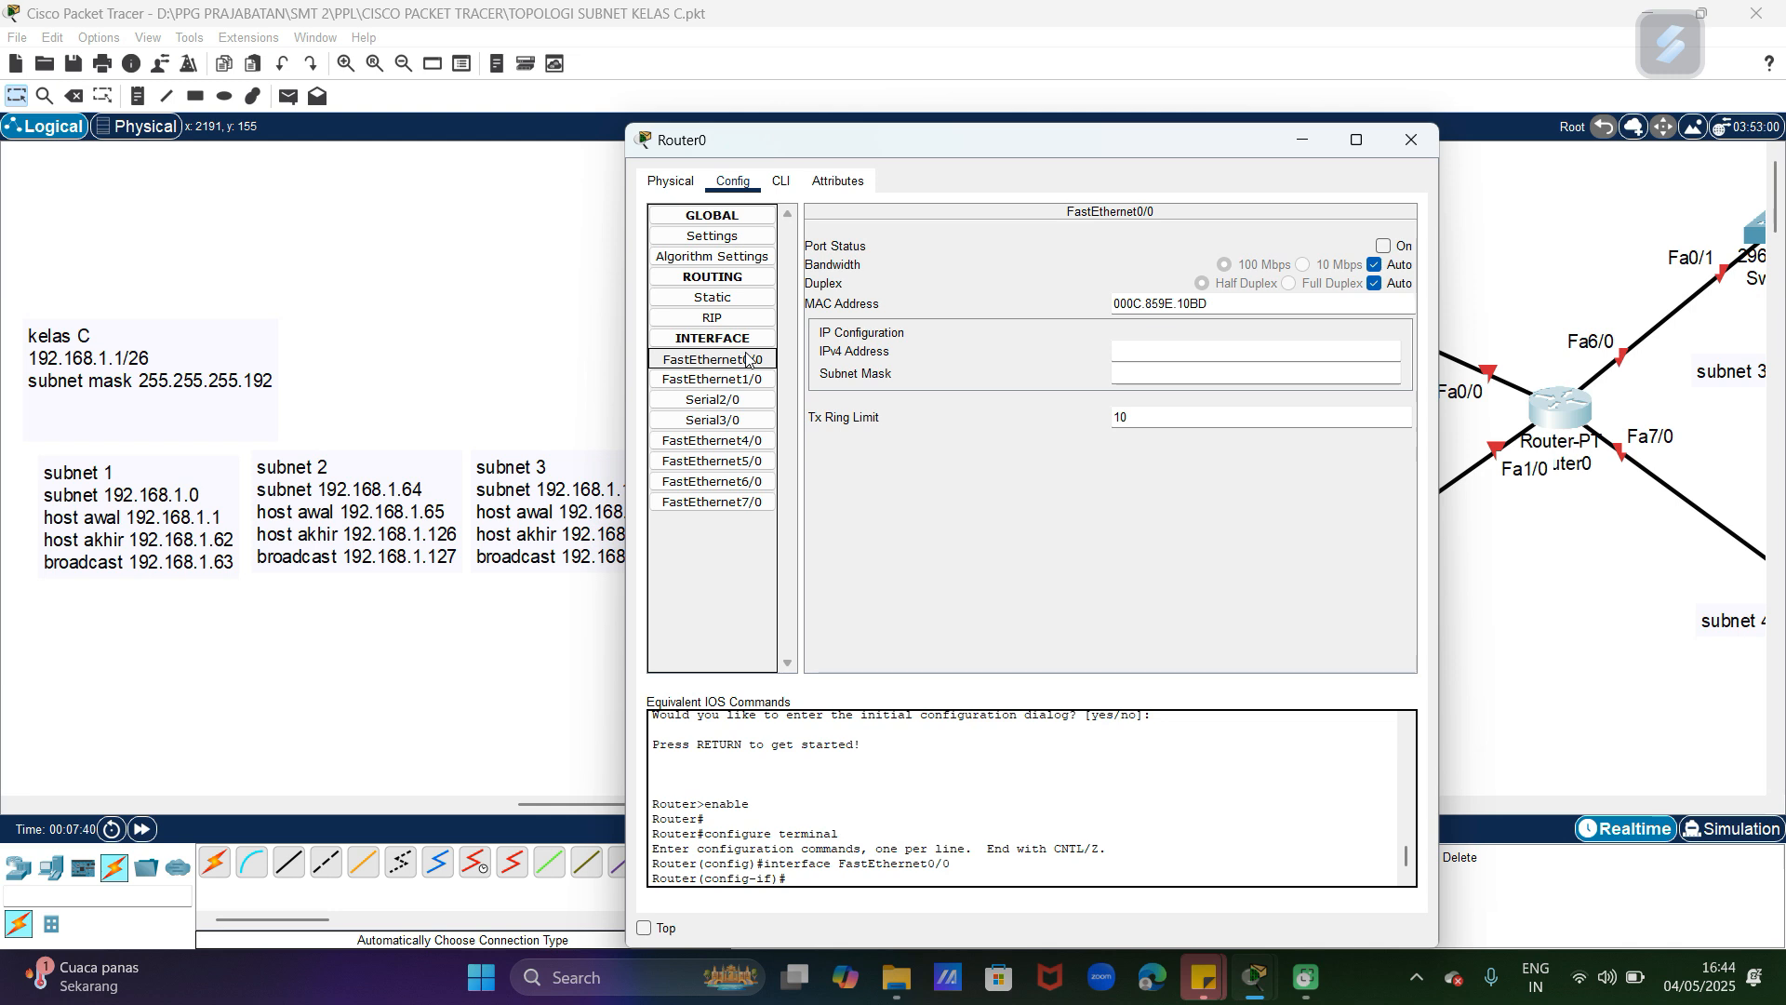
{"action": "left_click", "coordinate": [1136, 349]}
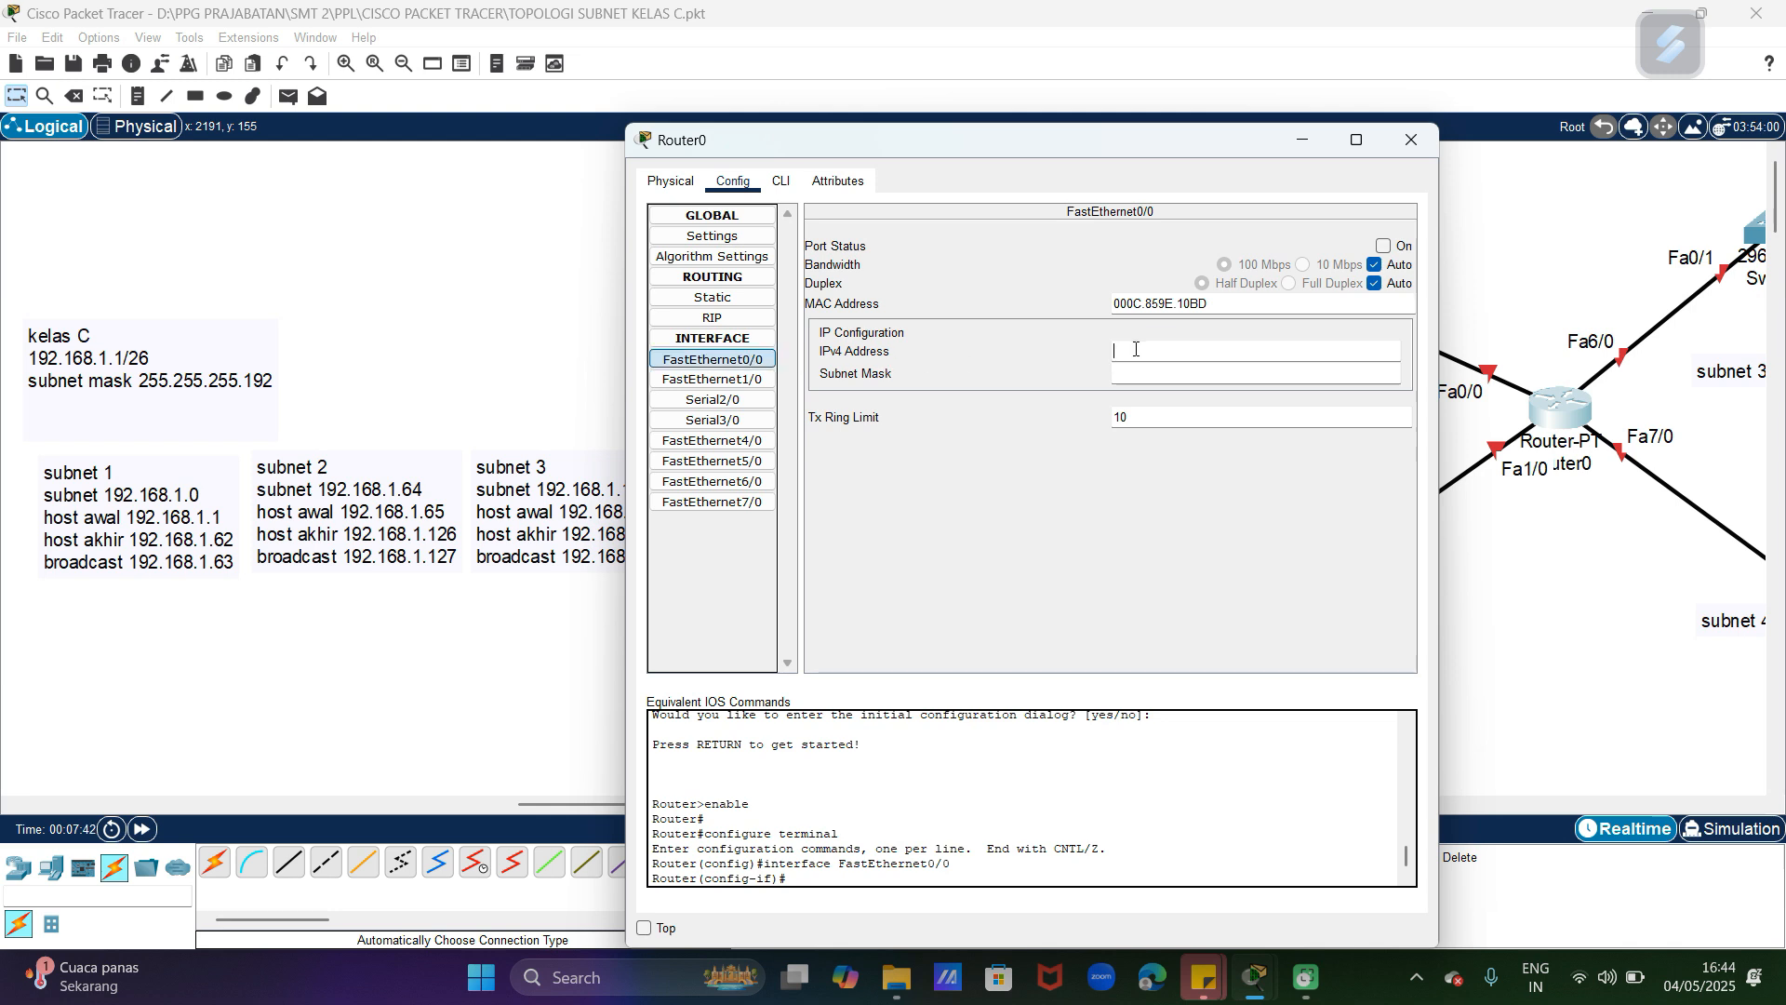
{"action": "type", "text": "192.168.1.1"}
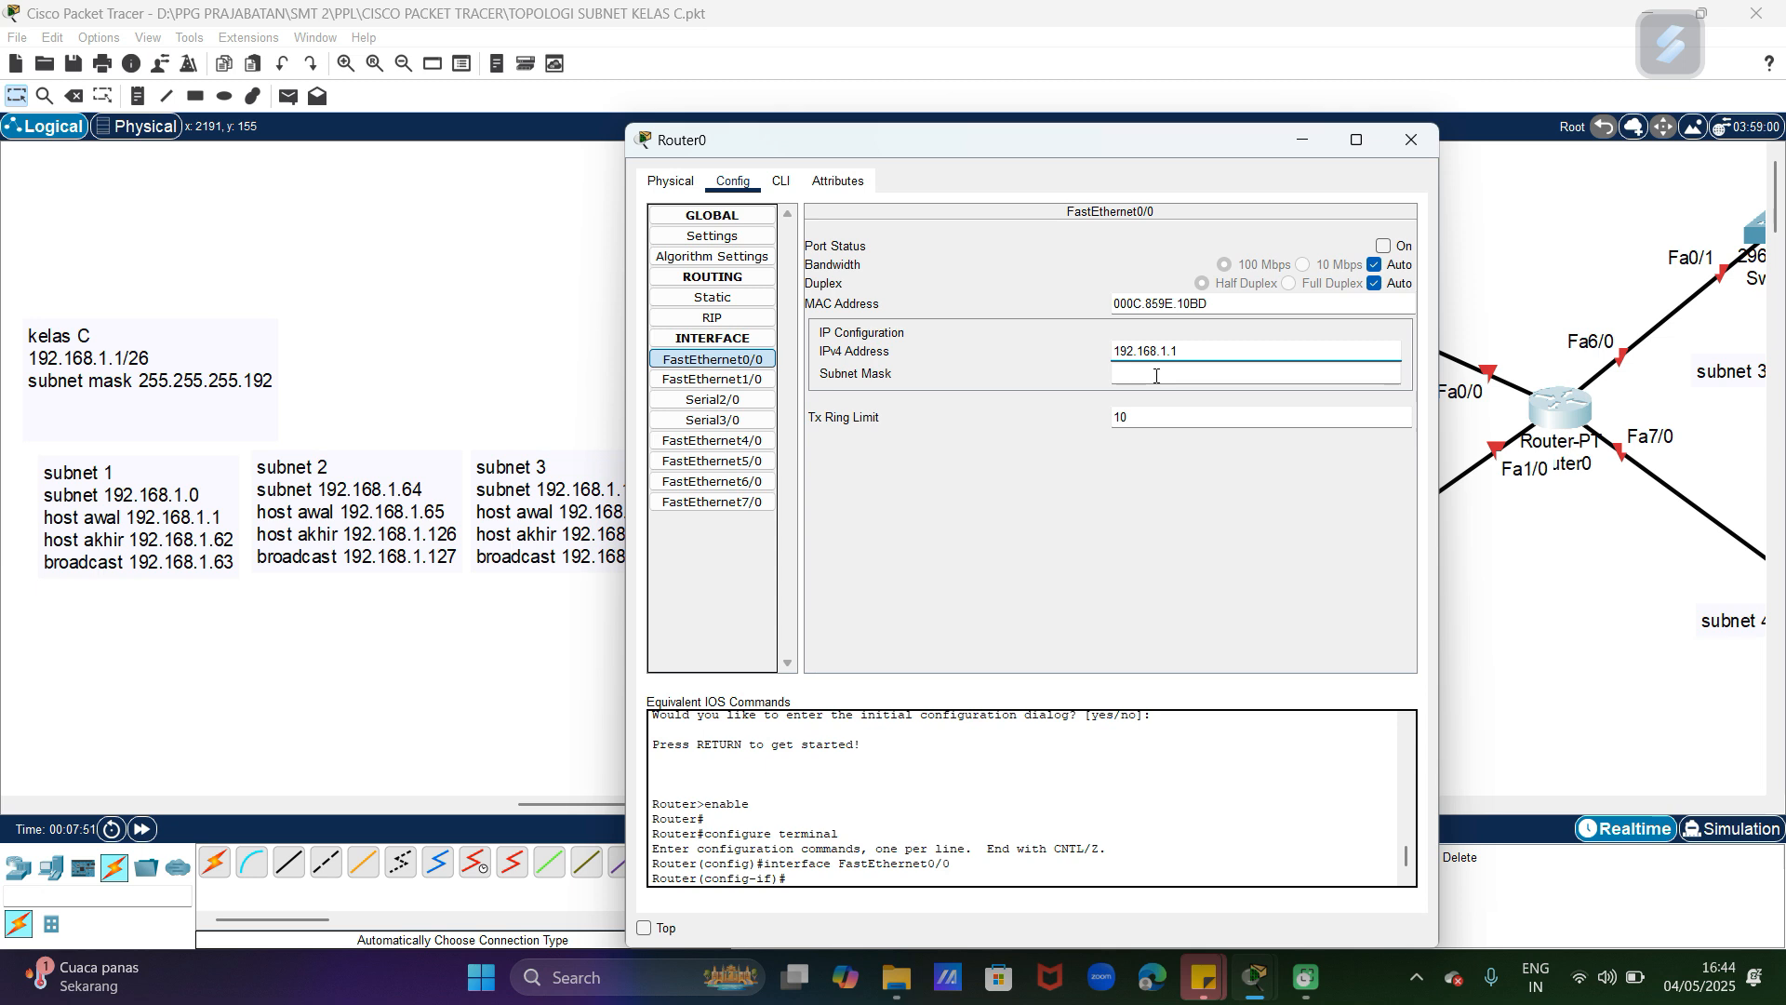
{"action": "left_click", "coordinate": [1164, 371]}
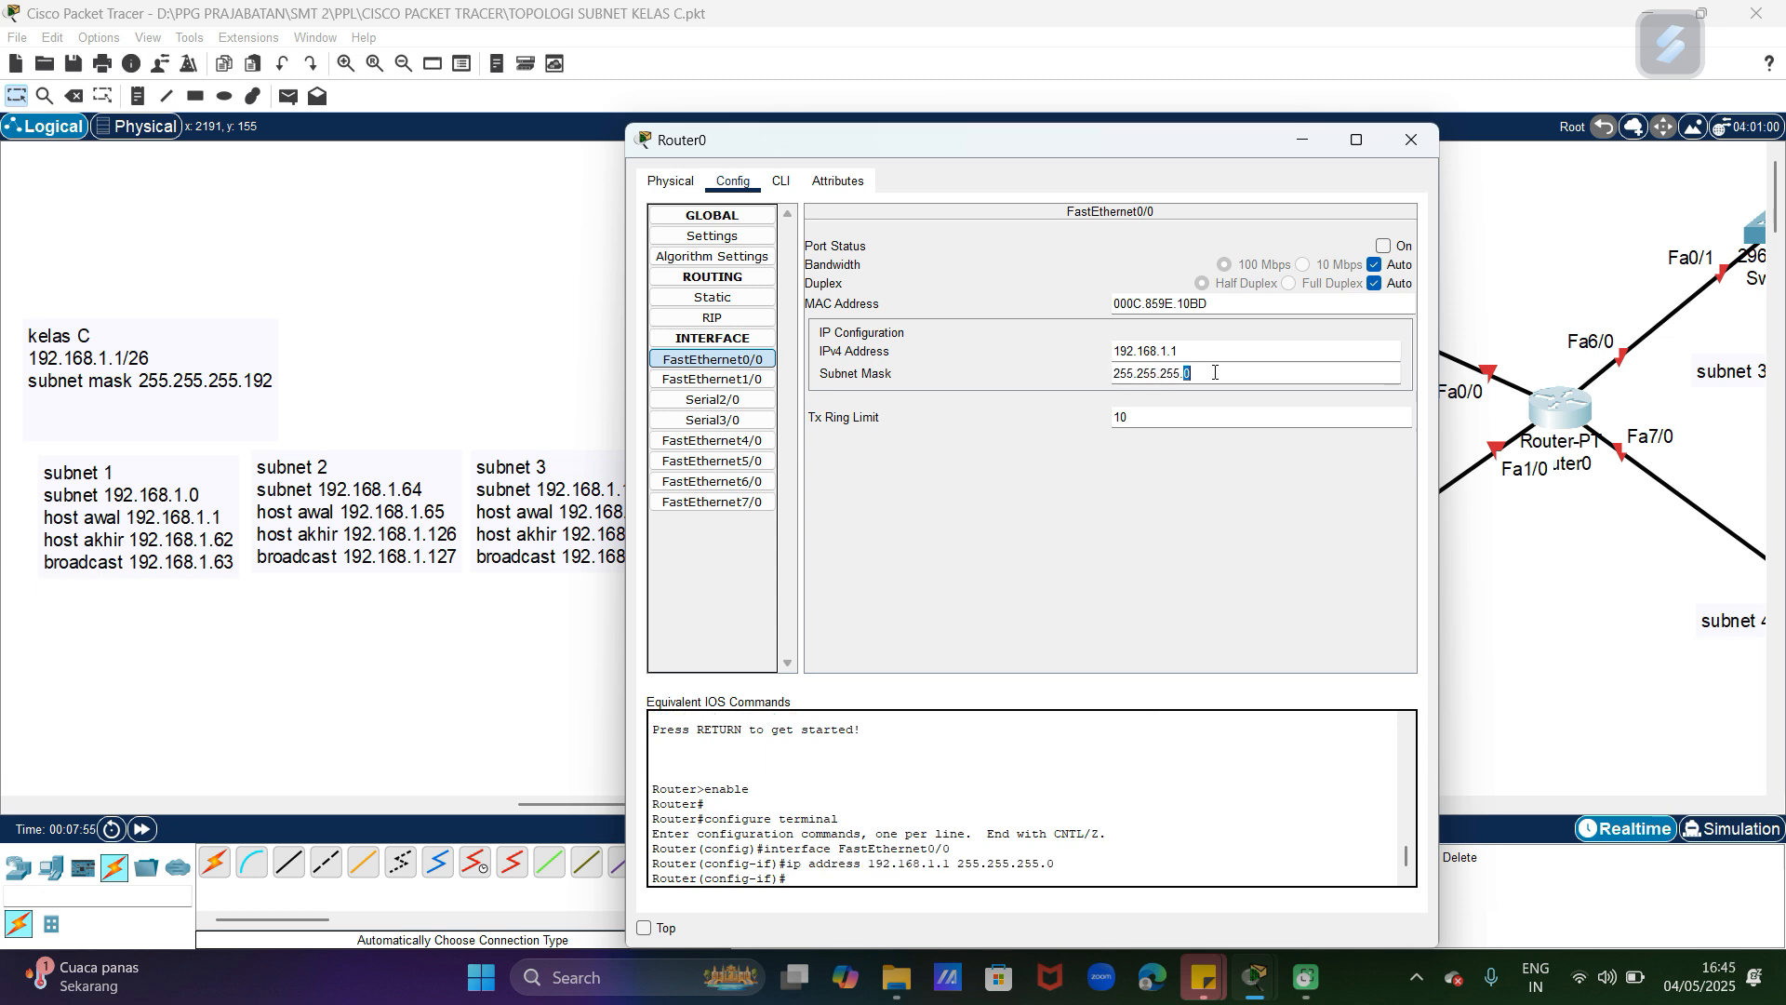
{"action": "type", "text": "192"}
{"action": "left_click", "coordinate": [1384, 246]}
{"action": "left_click", "coordinate": [1411, 140]}
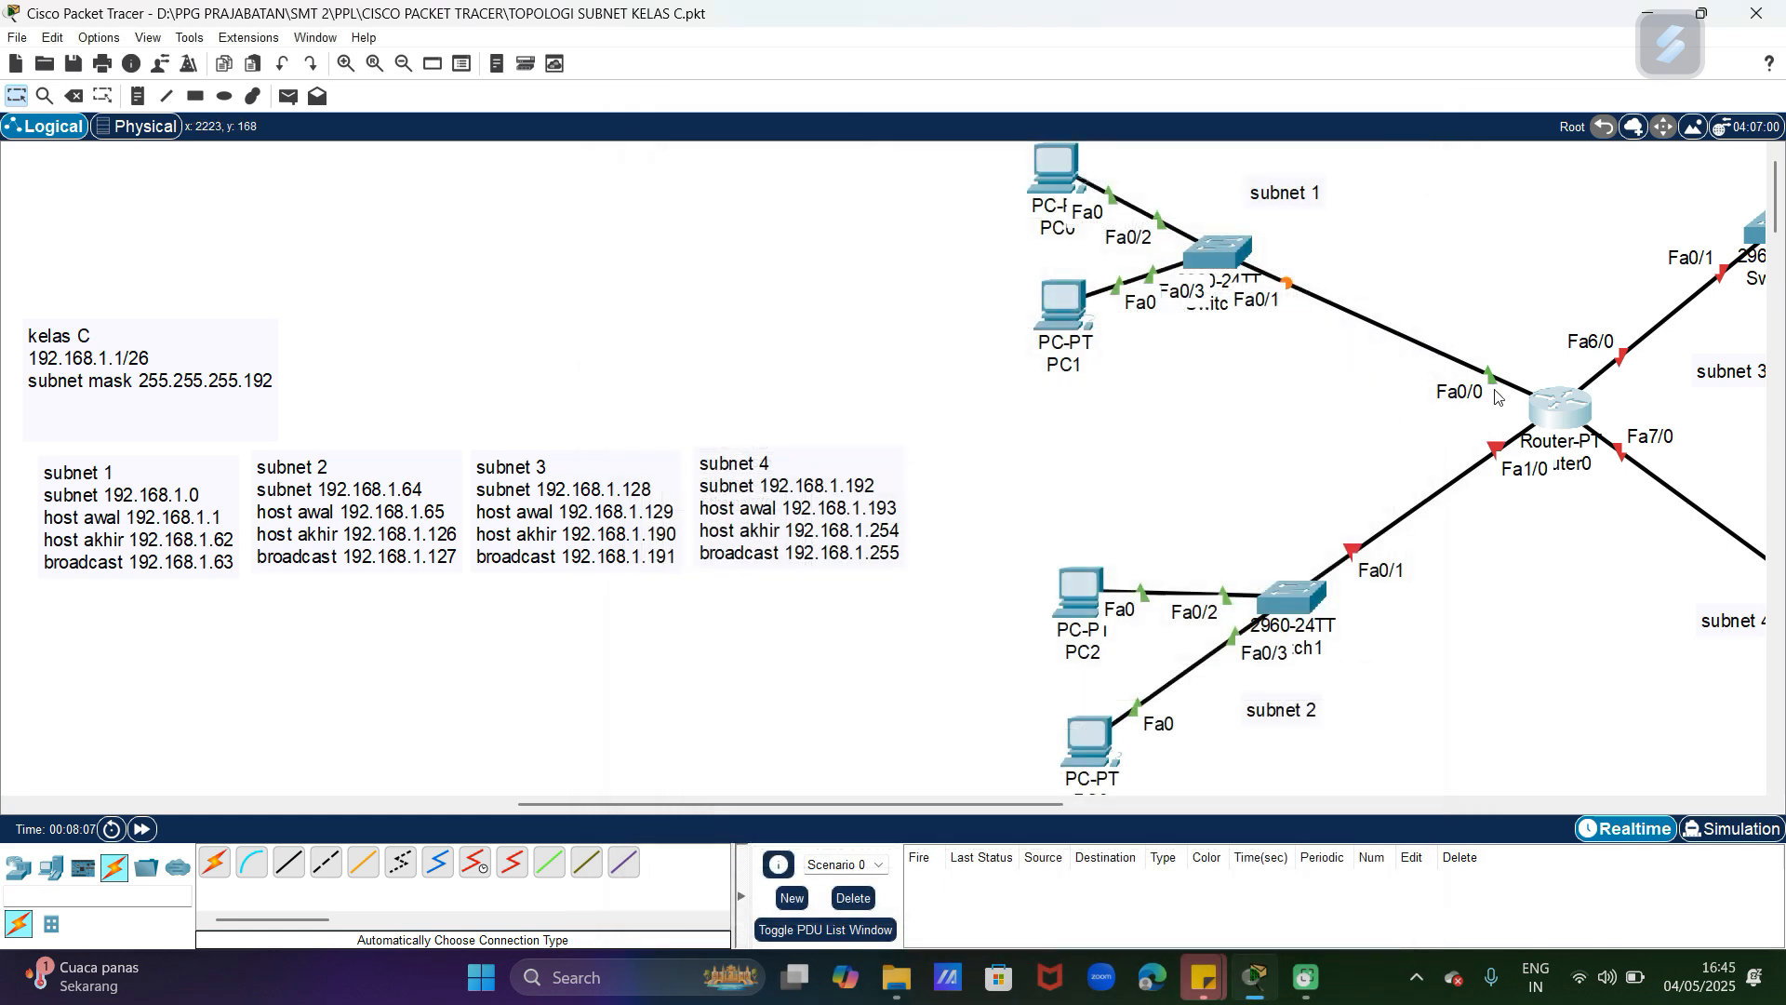
Step: Move Switch1 slightly down and left, and nudge Router0 slightly toward it
{"action": "left_click_drag", "start_coordinate": [1304, 599], "coordinate": [1265, 638]}
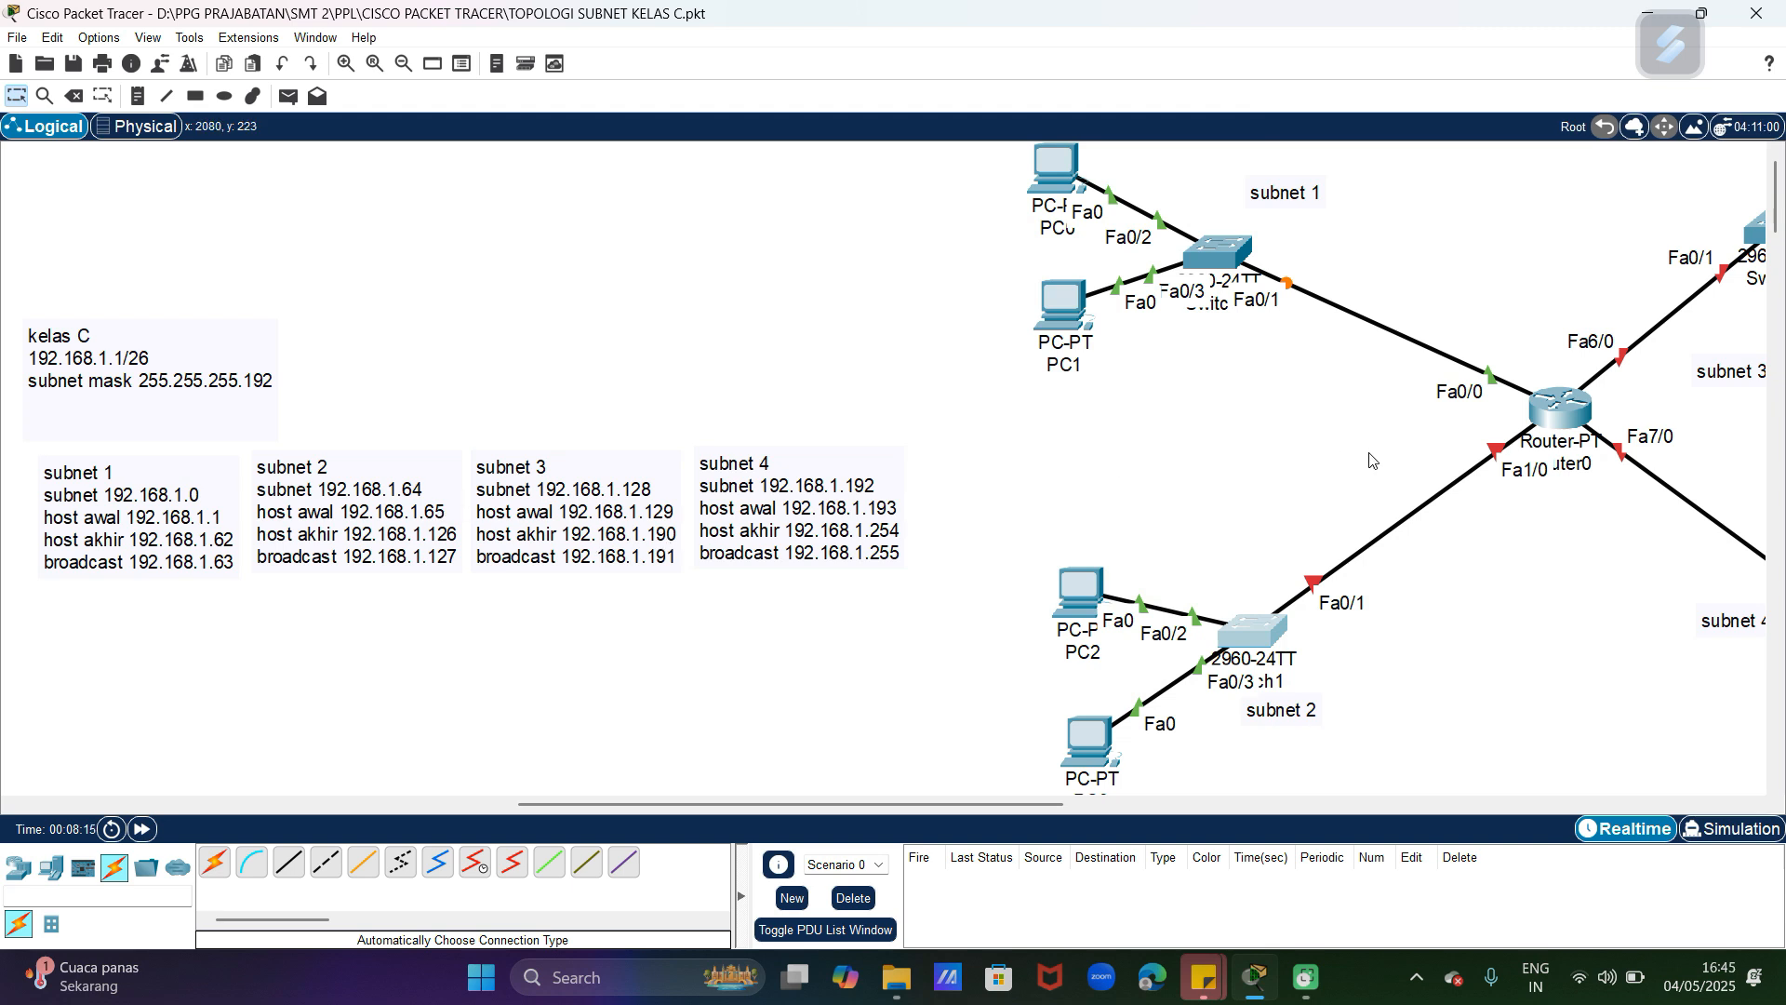
{"action": "left_click_drag", "start_coordinate": [1563, 411], "coordinate": [1549, 419]}
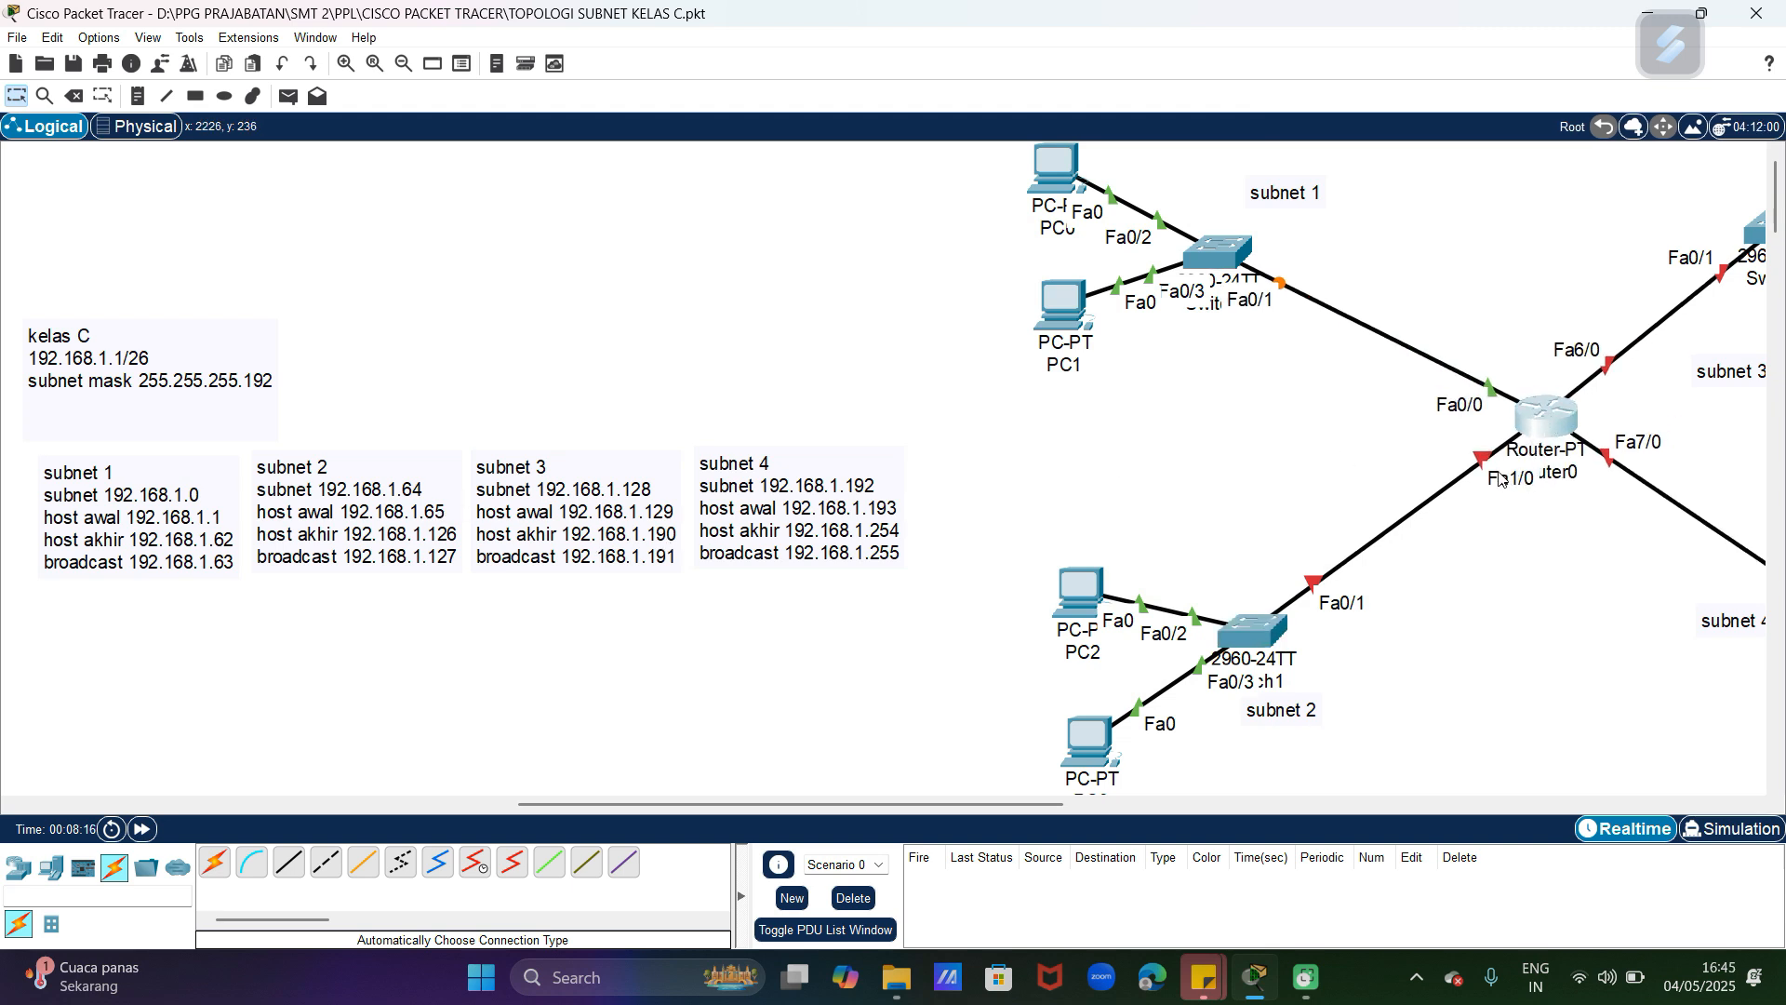
Step: Configure Router0's FastEthernet1/0 with IPv4 address 192.168.1.65 and subnet mask 255.255.255.192, and turn the port on
{"action": "left_click", "coordinate": [1543, 411]}
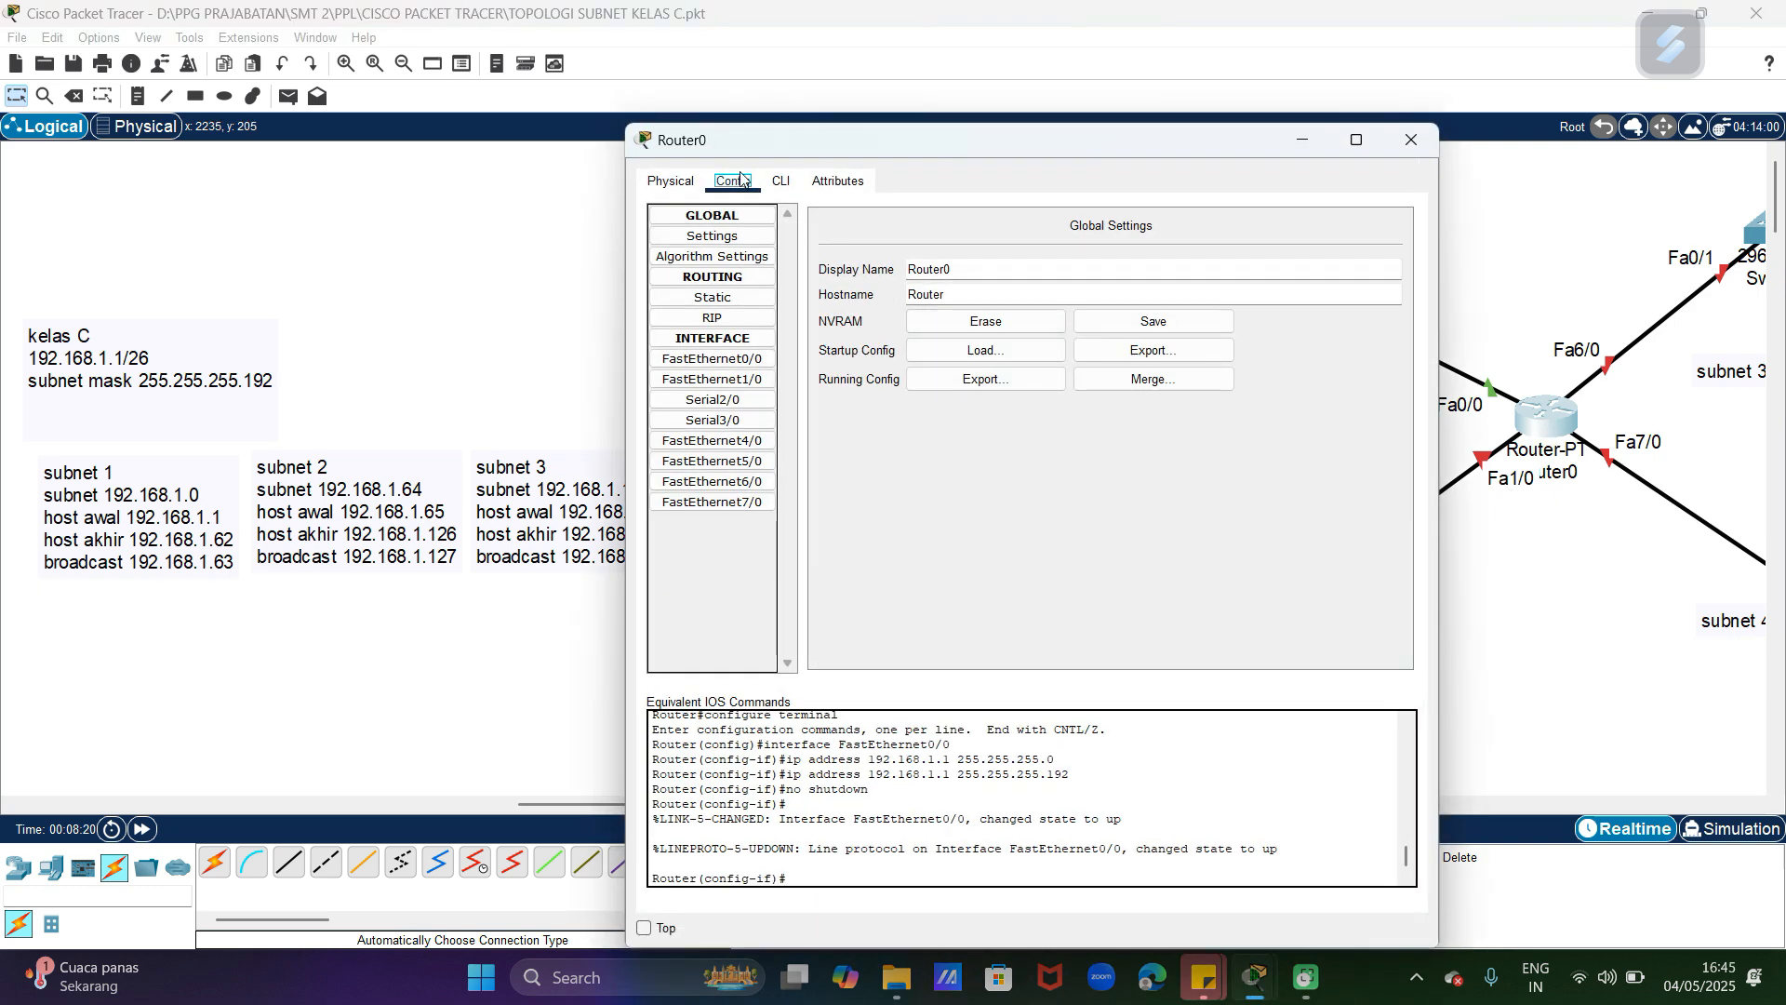
{"action": "left_click", "coordinate": [735, 379]}
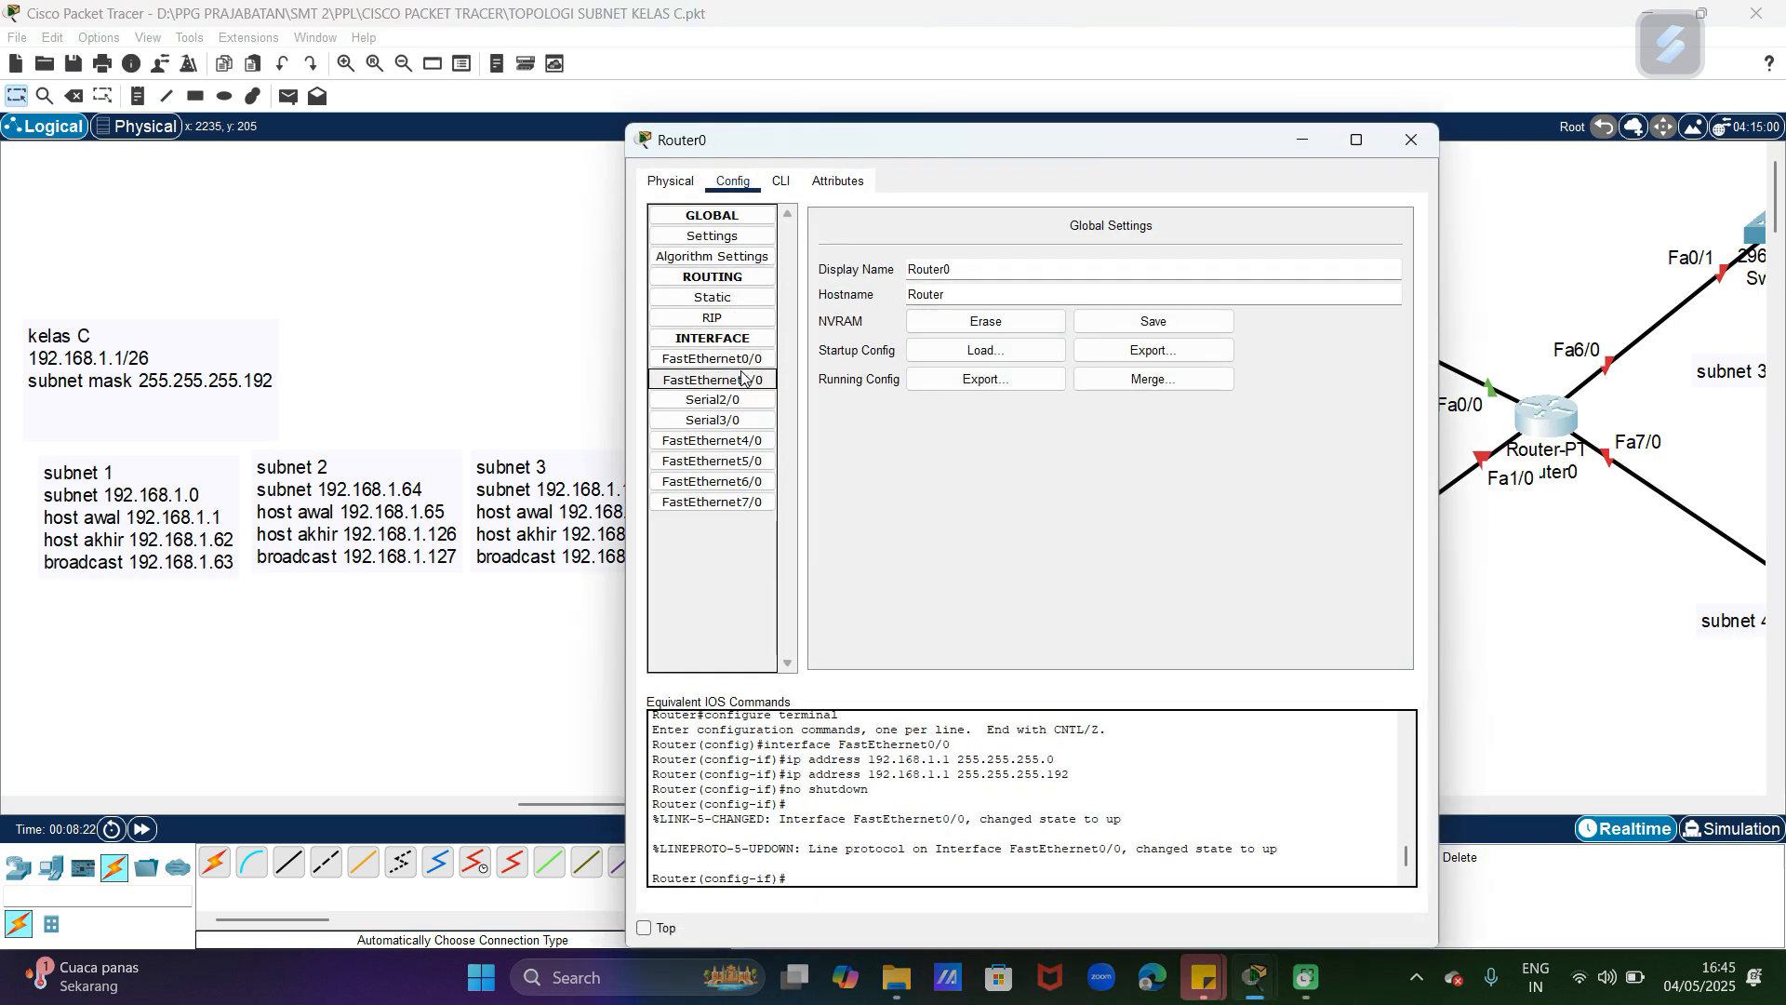
{"action": "left_click", "coordinate": [1138, 361]}
{"action": "type", "text": "192.168.1.65"}
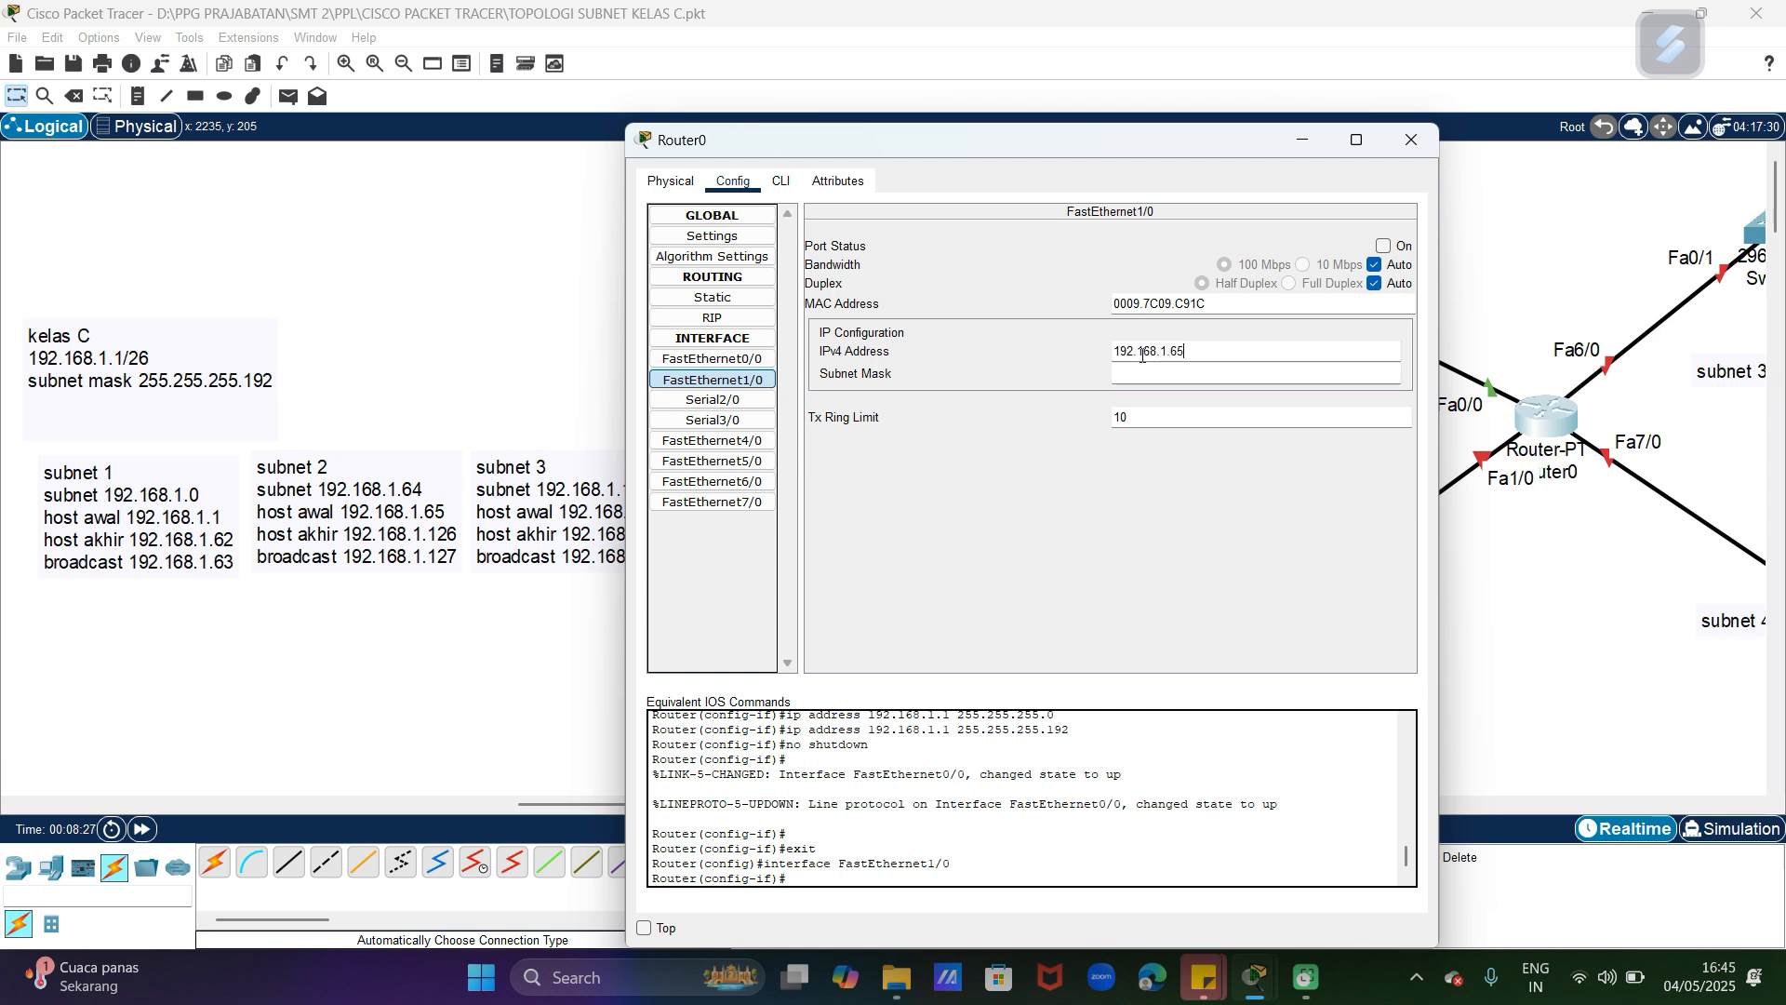
{"action": "left_click", "coordinate": [1141, 375]}
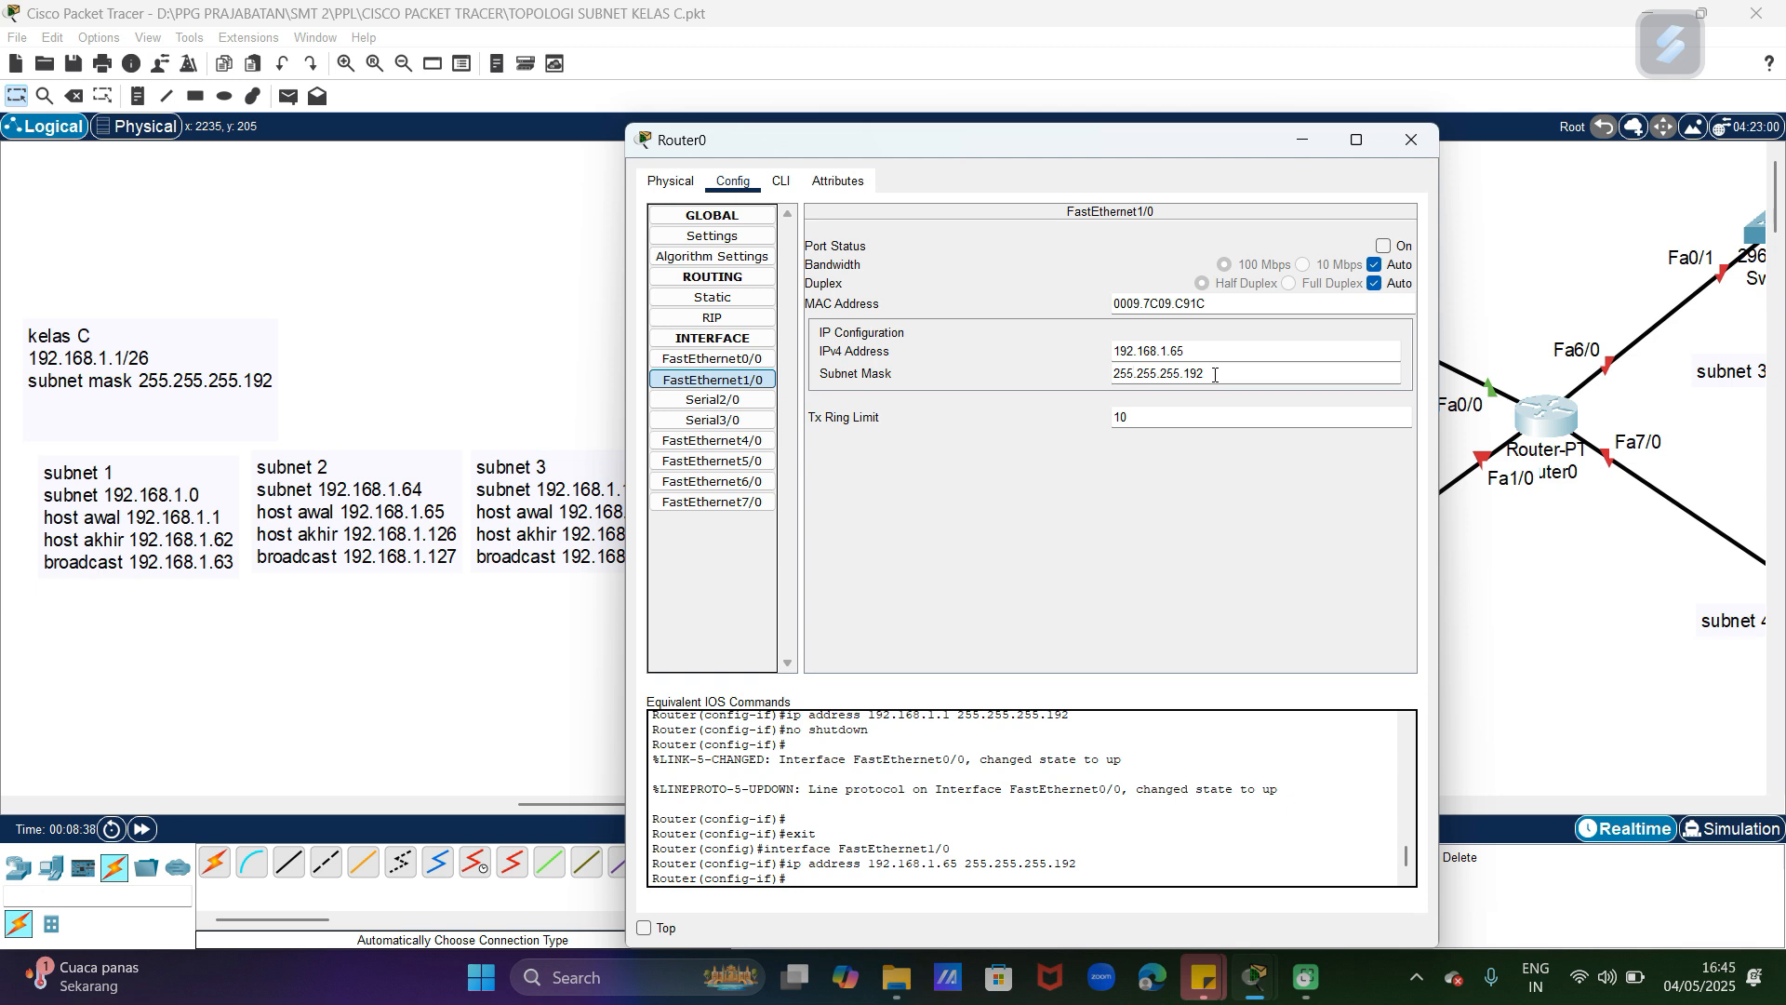
{"action": "left_click", "coordinate": [1385, 247]}
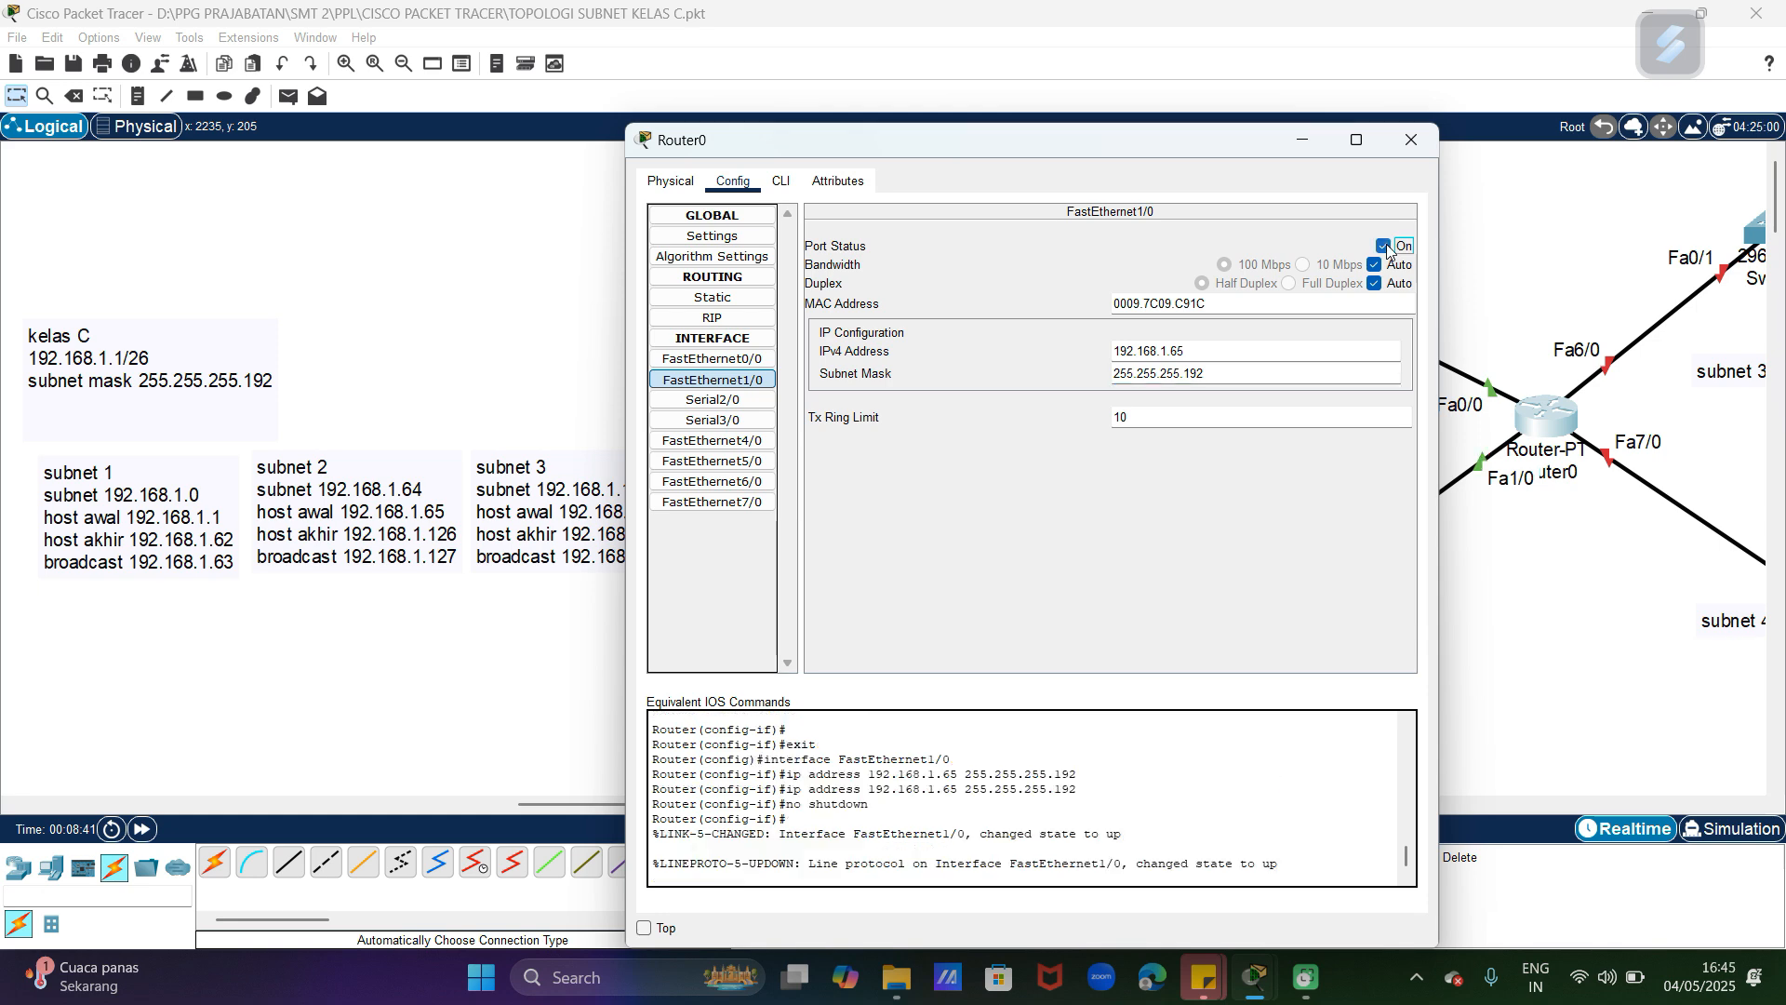
{"action": "left_click", "coordinate": [1414, 143]}
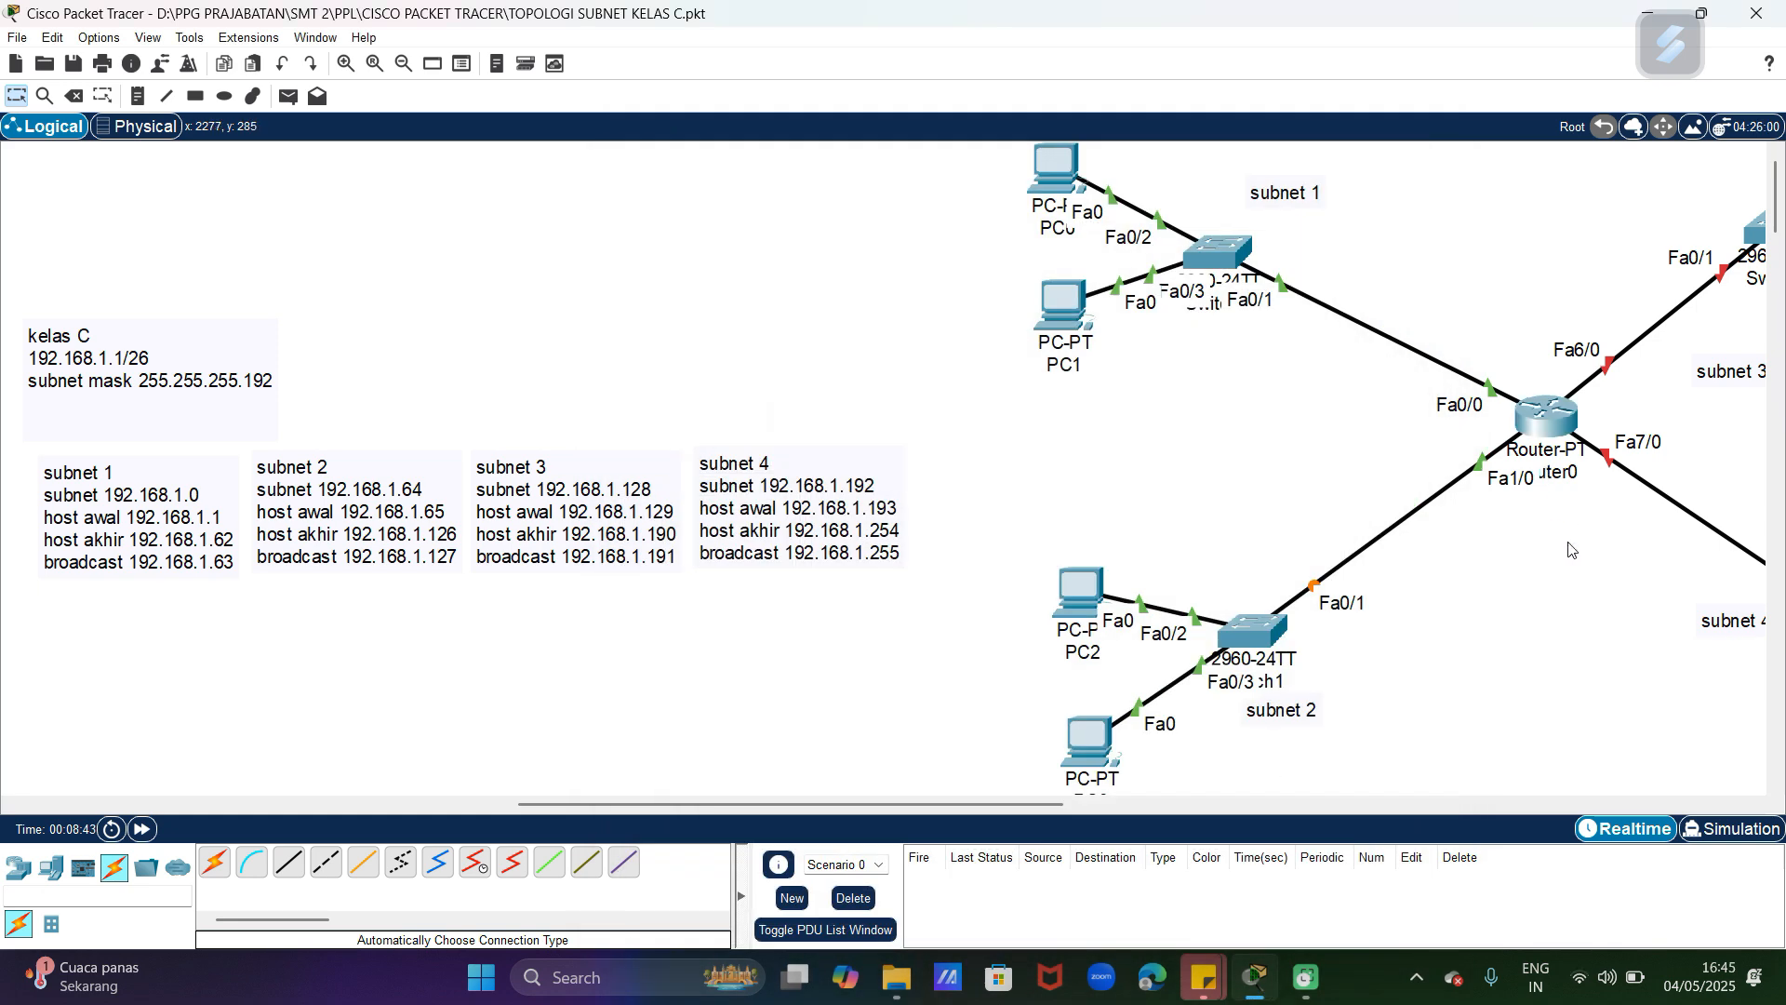
{"action": "left_click_drag", "start_coordinate": [1069, 806], "coordinate": [1248, 808]}
{"action": "left_click_drag", "start_coordinate": [990, 814], "coordinate": [947, 785]}
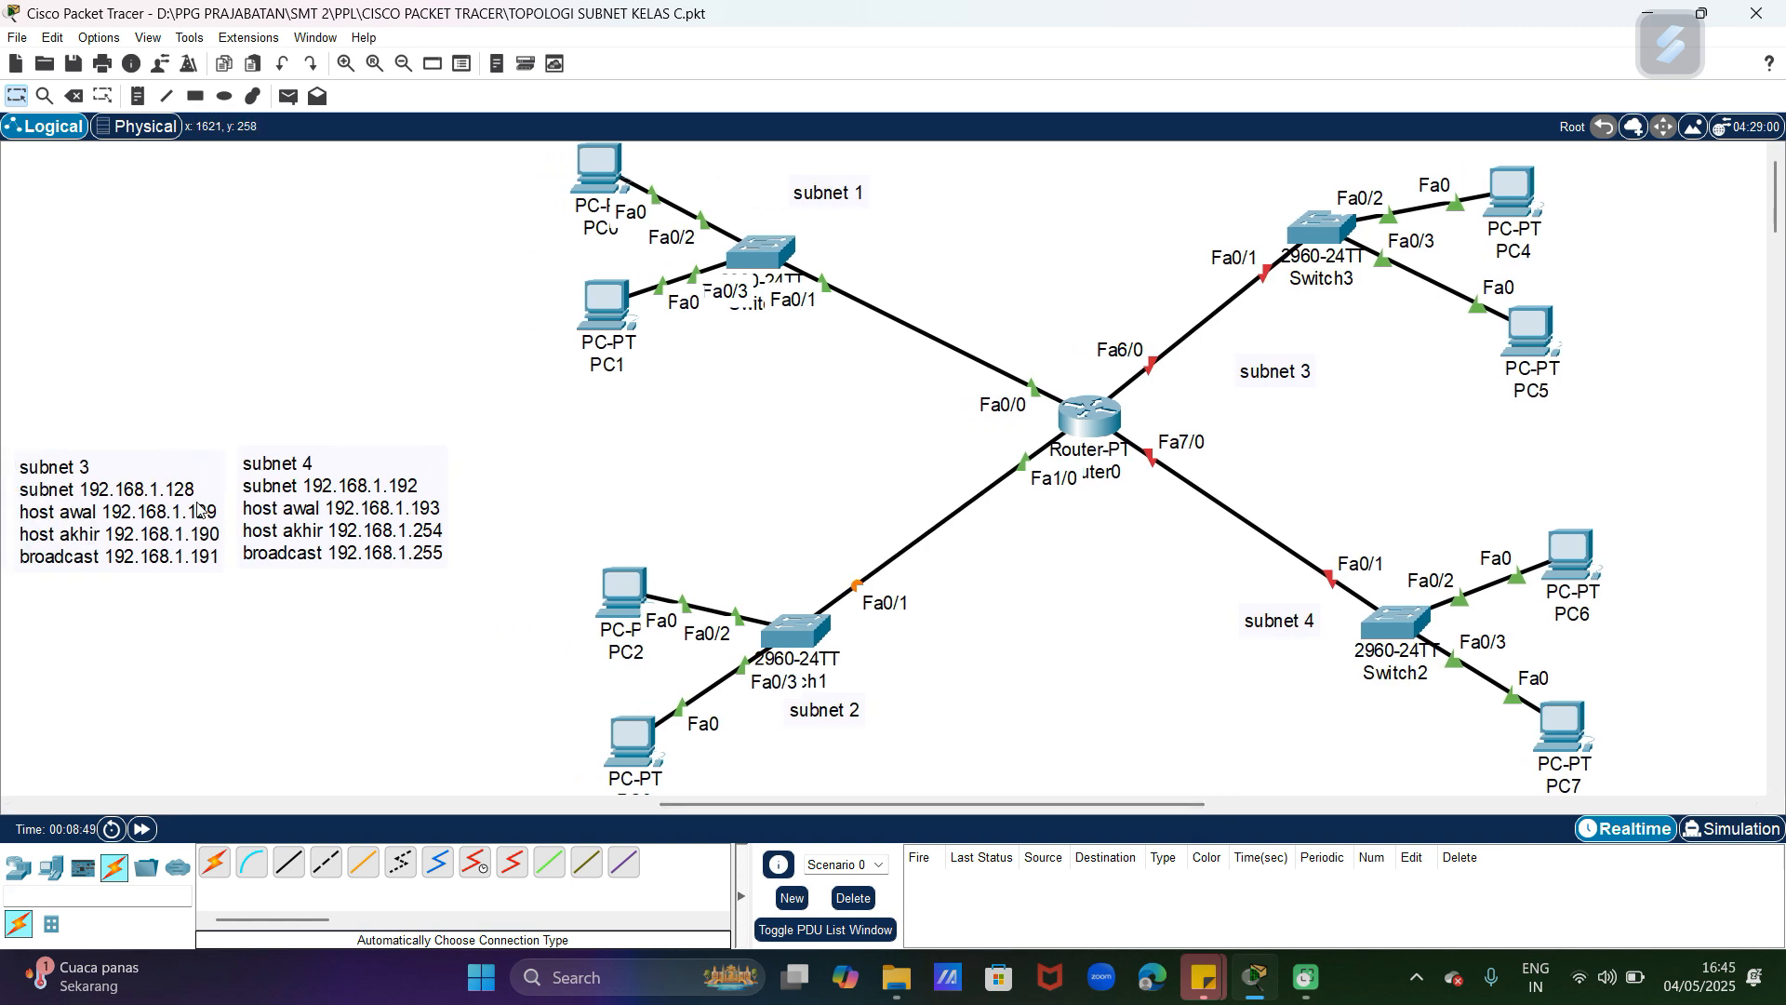
{"action": "left_click", "coordinate": [1101, 404]}
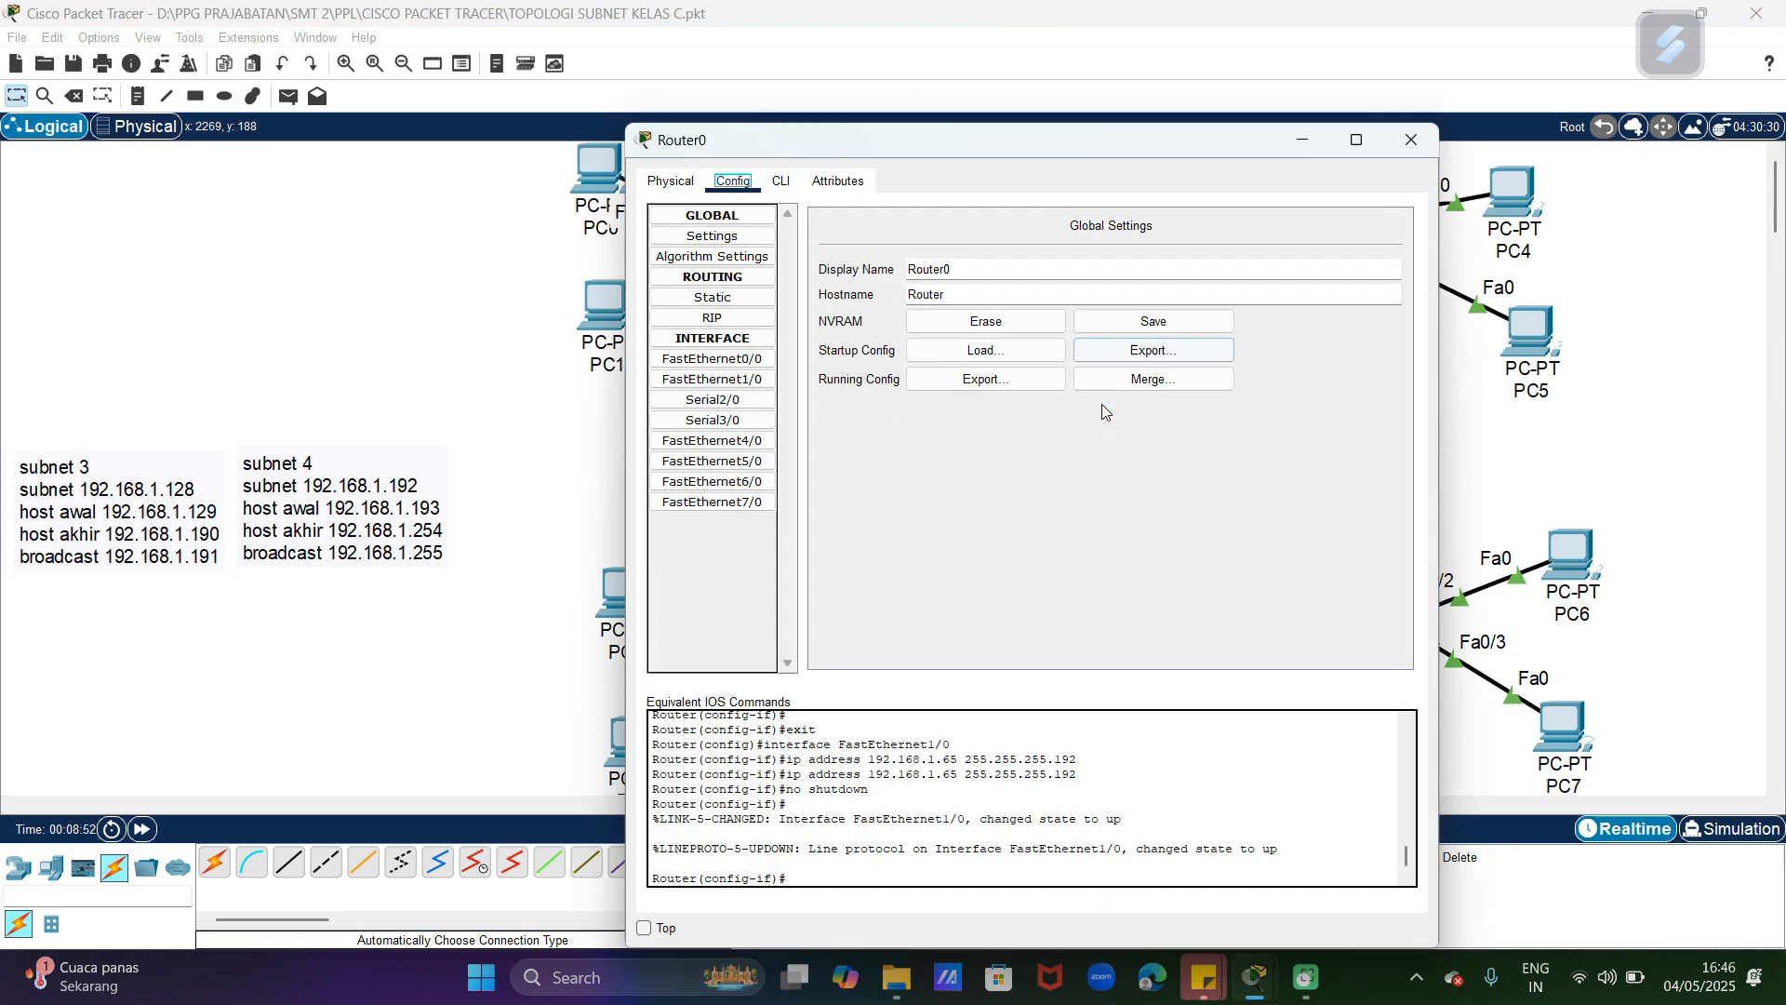
{"action": "left_click", "coordinate": [1412, 144]}
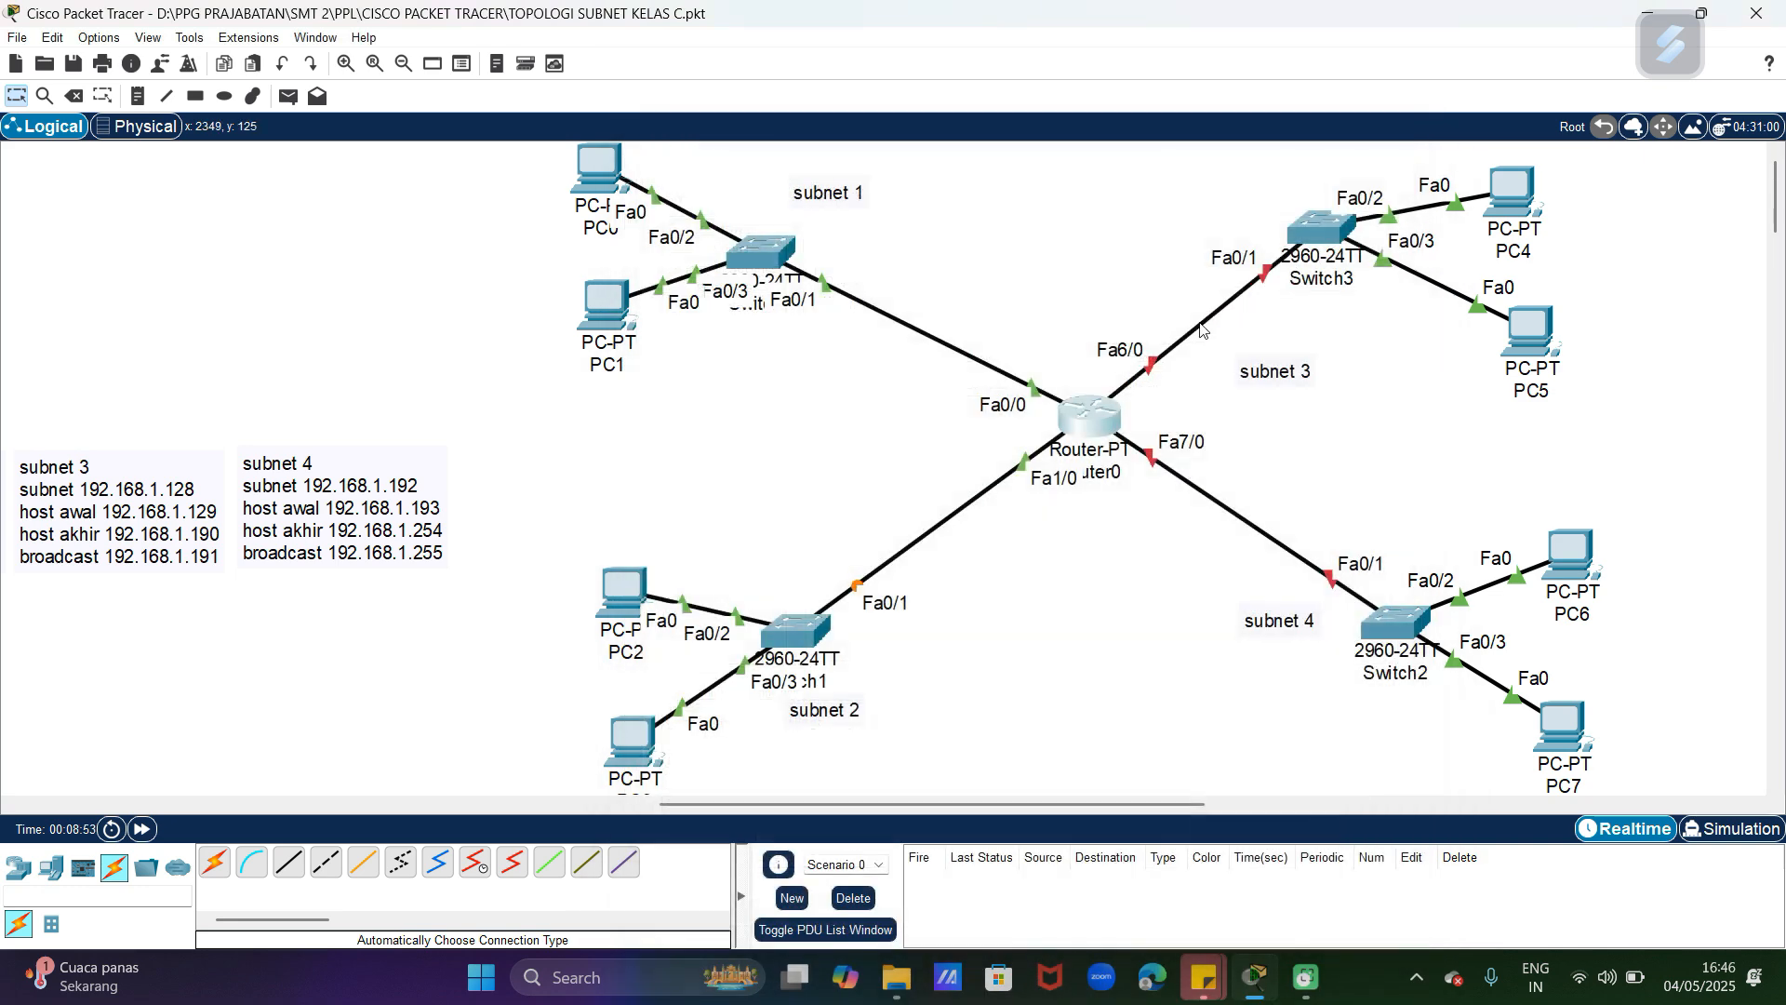
Step: Configure Router0's FastEthernet6/0 with IPv4 address 192.168.1.129 and subnet mask 255.255.255.192, and turn the port on
{"action": "left_click", "coordinate": [1112, 416]}
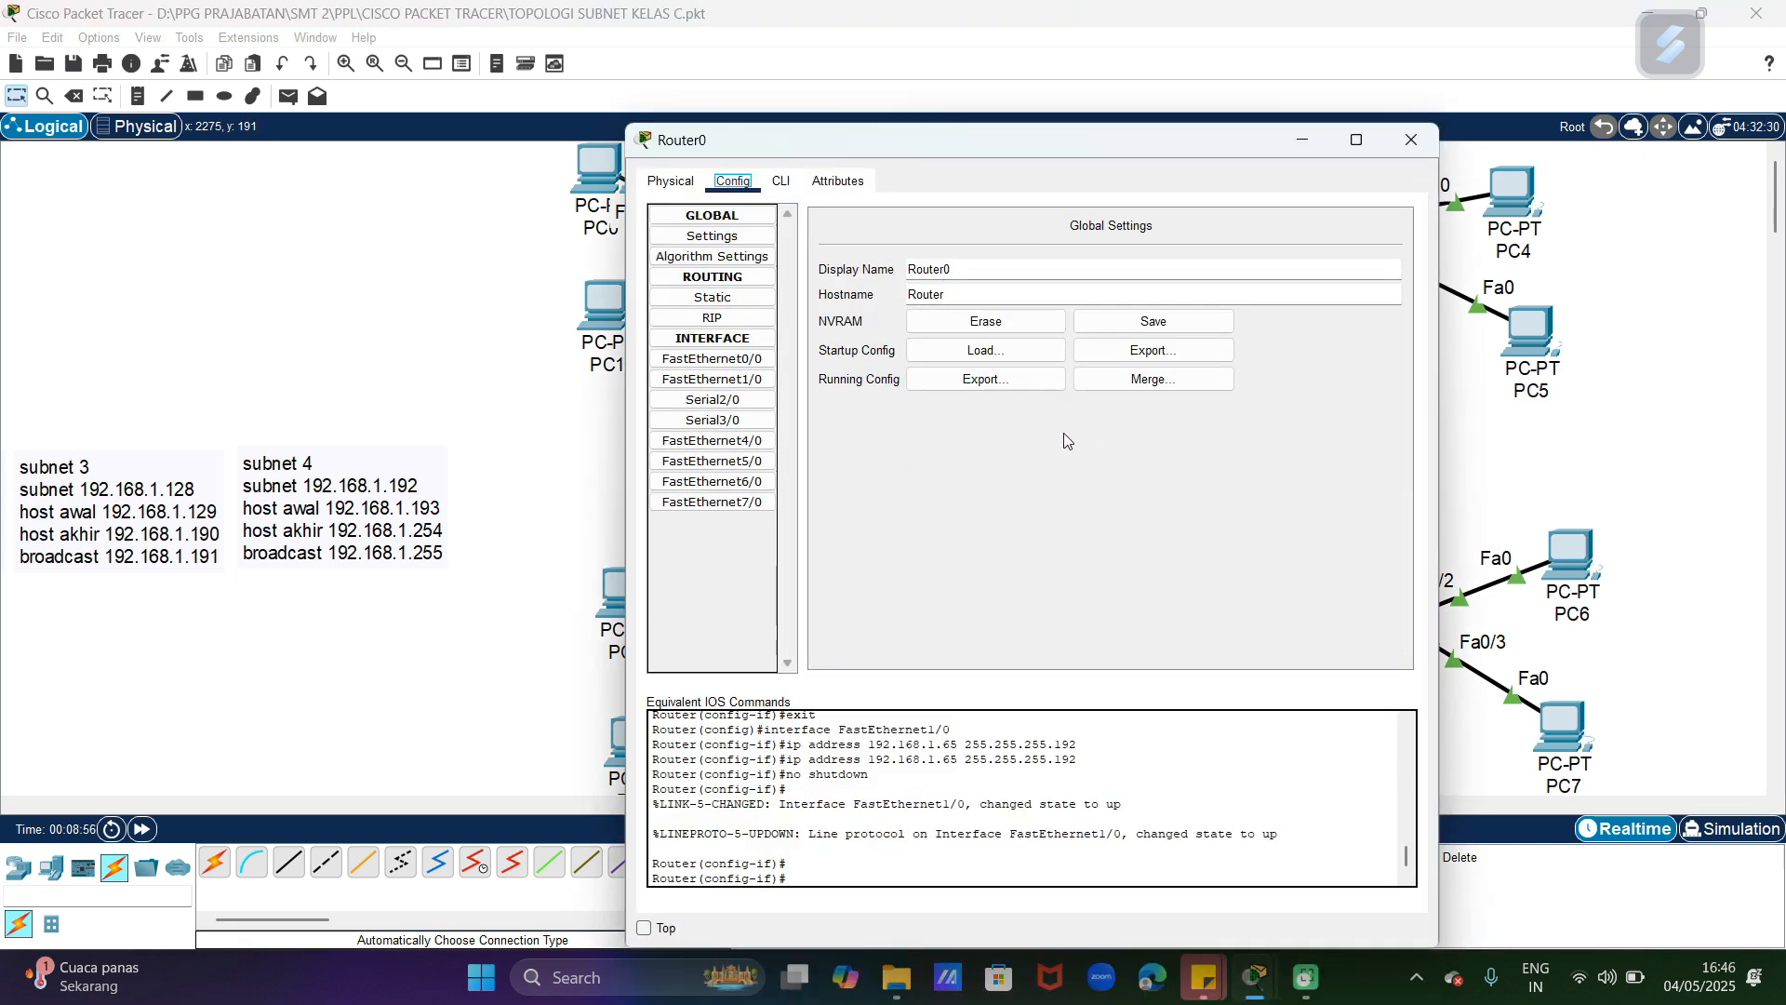
{"action": "left_click", "coordinate": [714, 482]}
{"action": "left_click", "coordinate": [1134, 349]}
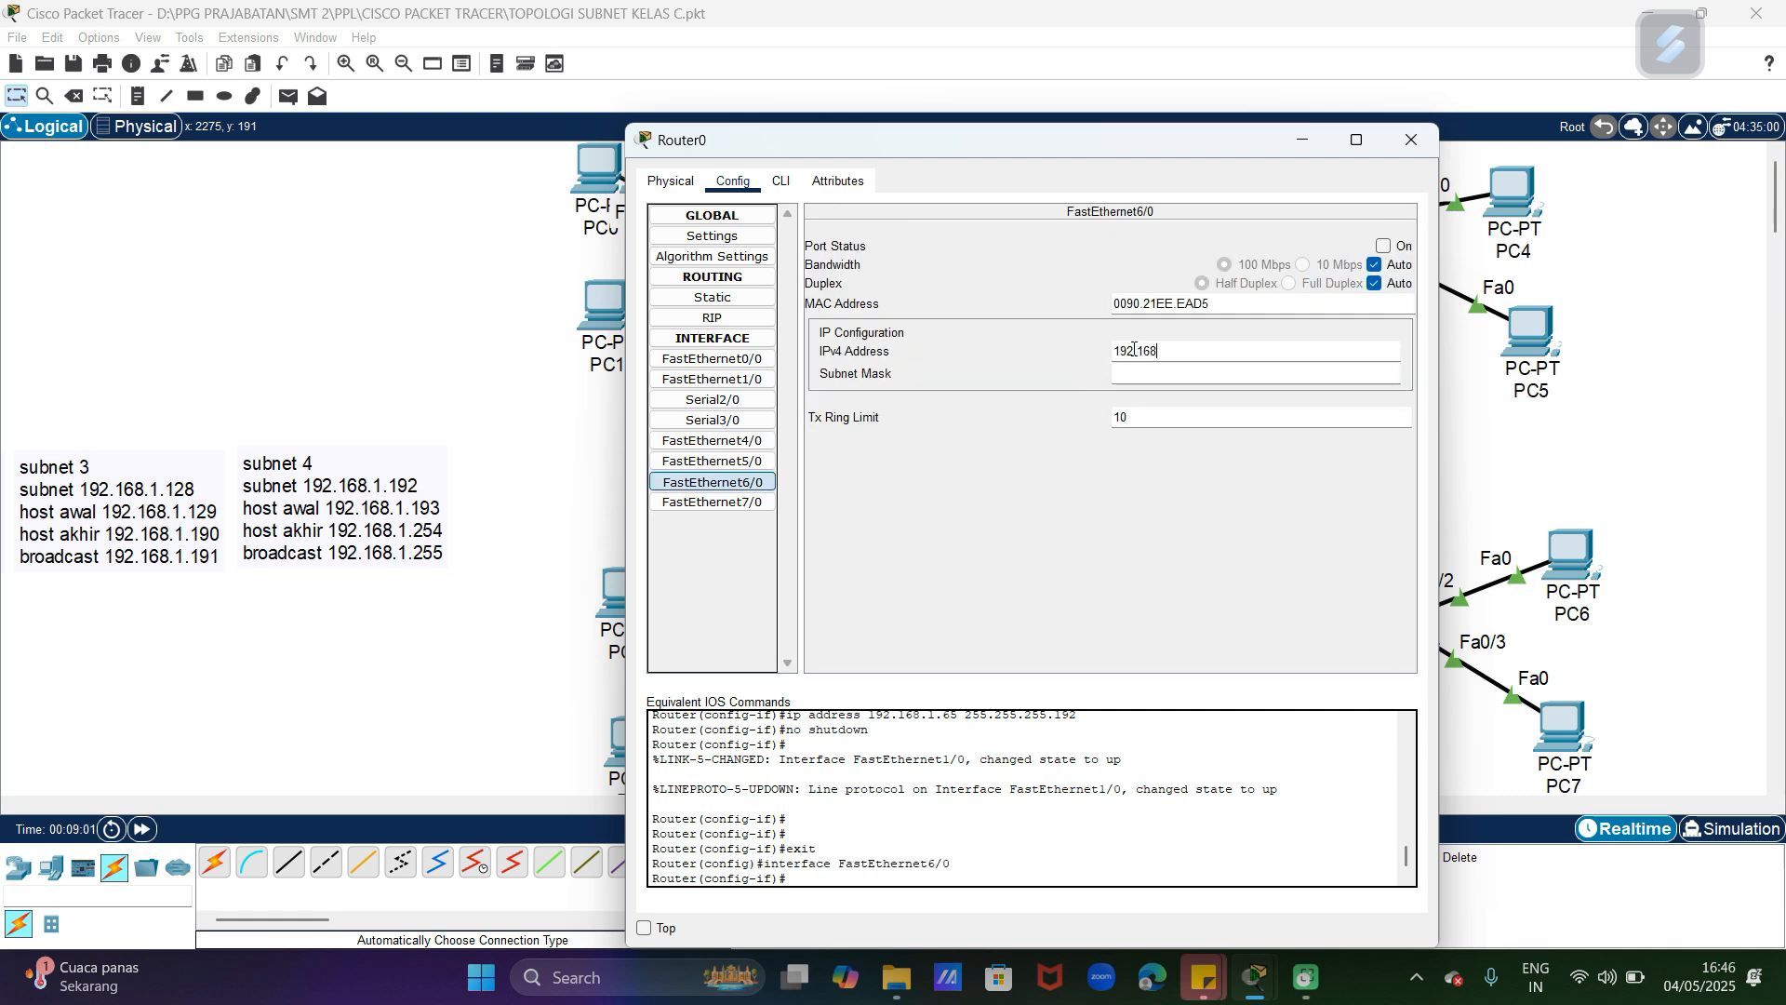
{"action": "type", "text": "192.168.1.129"}
{"action": "left_click", "coordinate": [1138, 373]}
{"action": "type", "text": "255.255.255.192"}
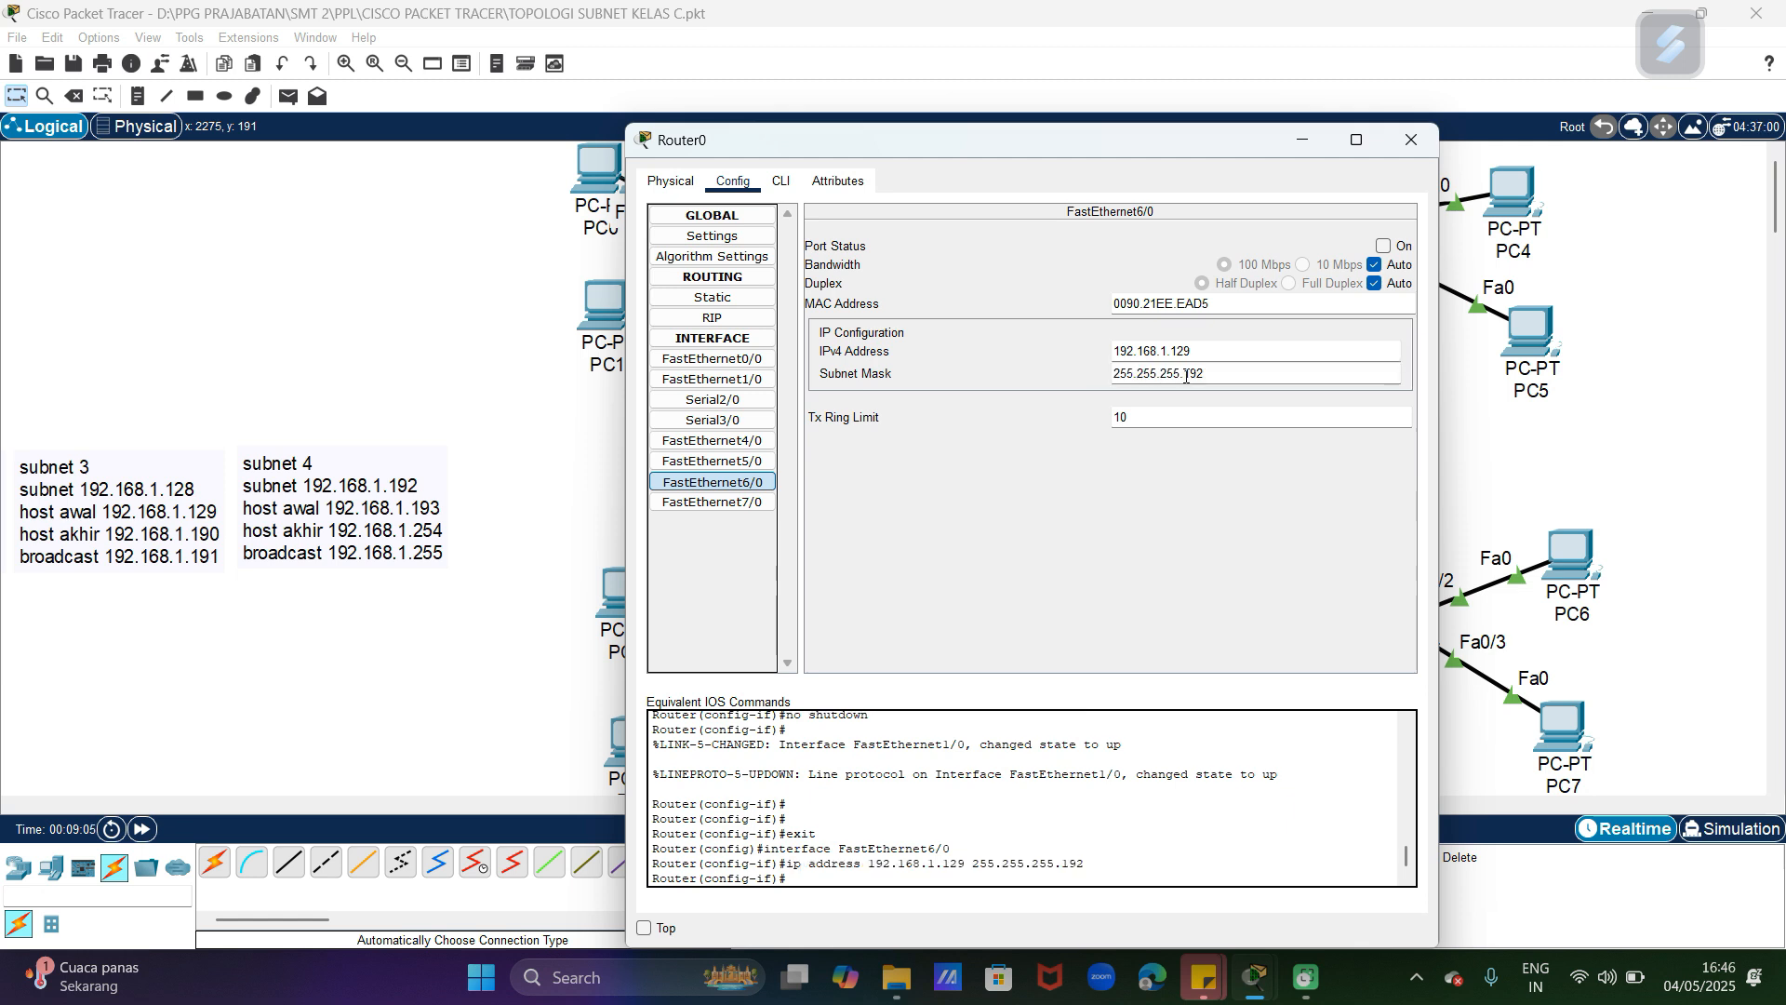
{"action": "left_click", "coordinate": [1237, 366]}
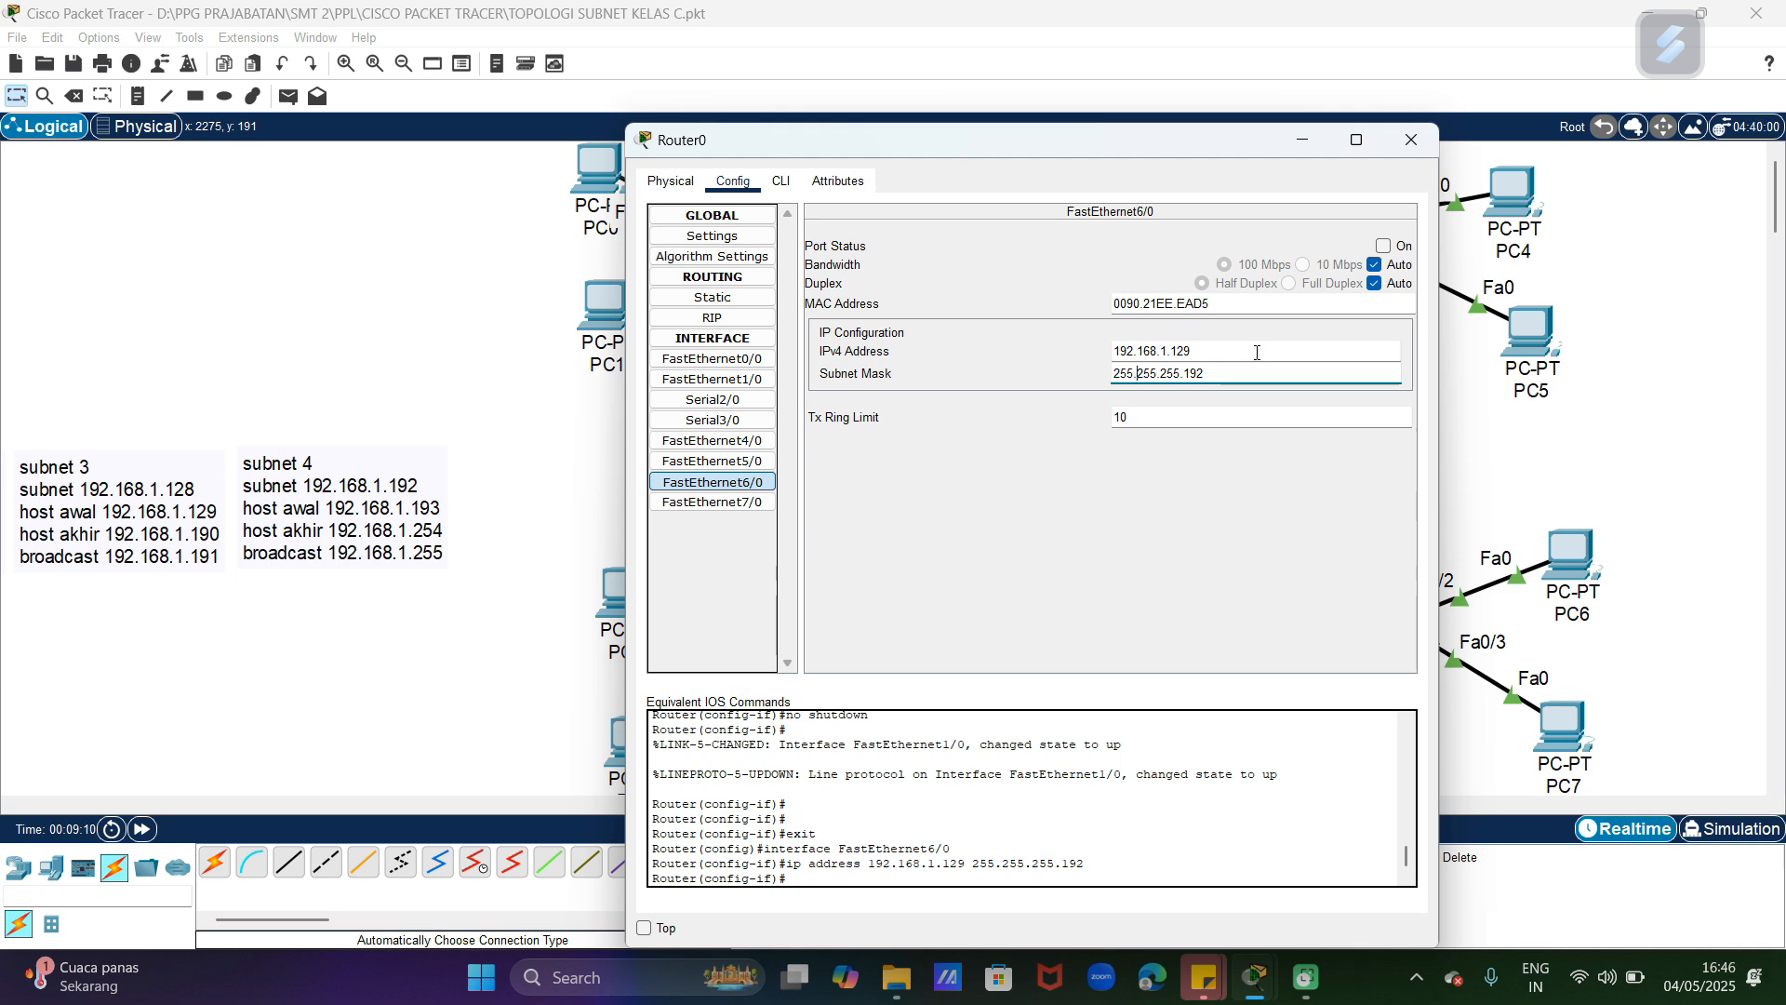
{"action": "left_click", "coordinate": [1385, 246]}
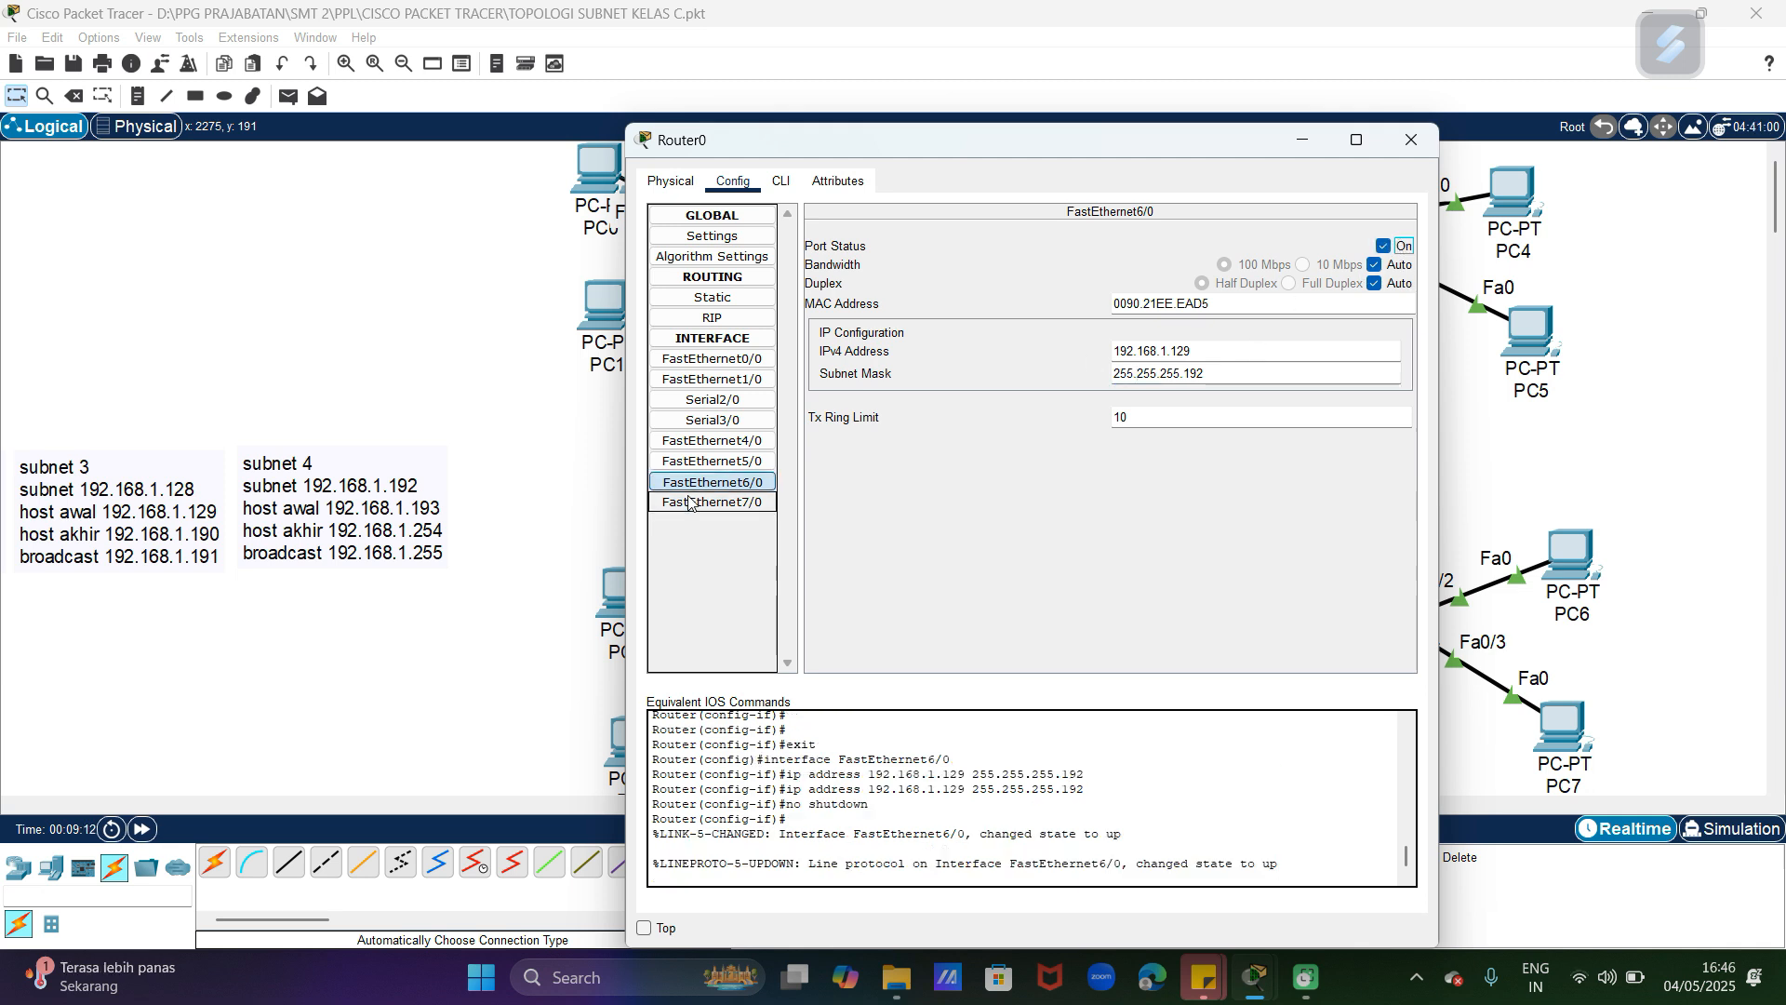
{"action": "left_click", "coordinate": [1411, 139]}
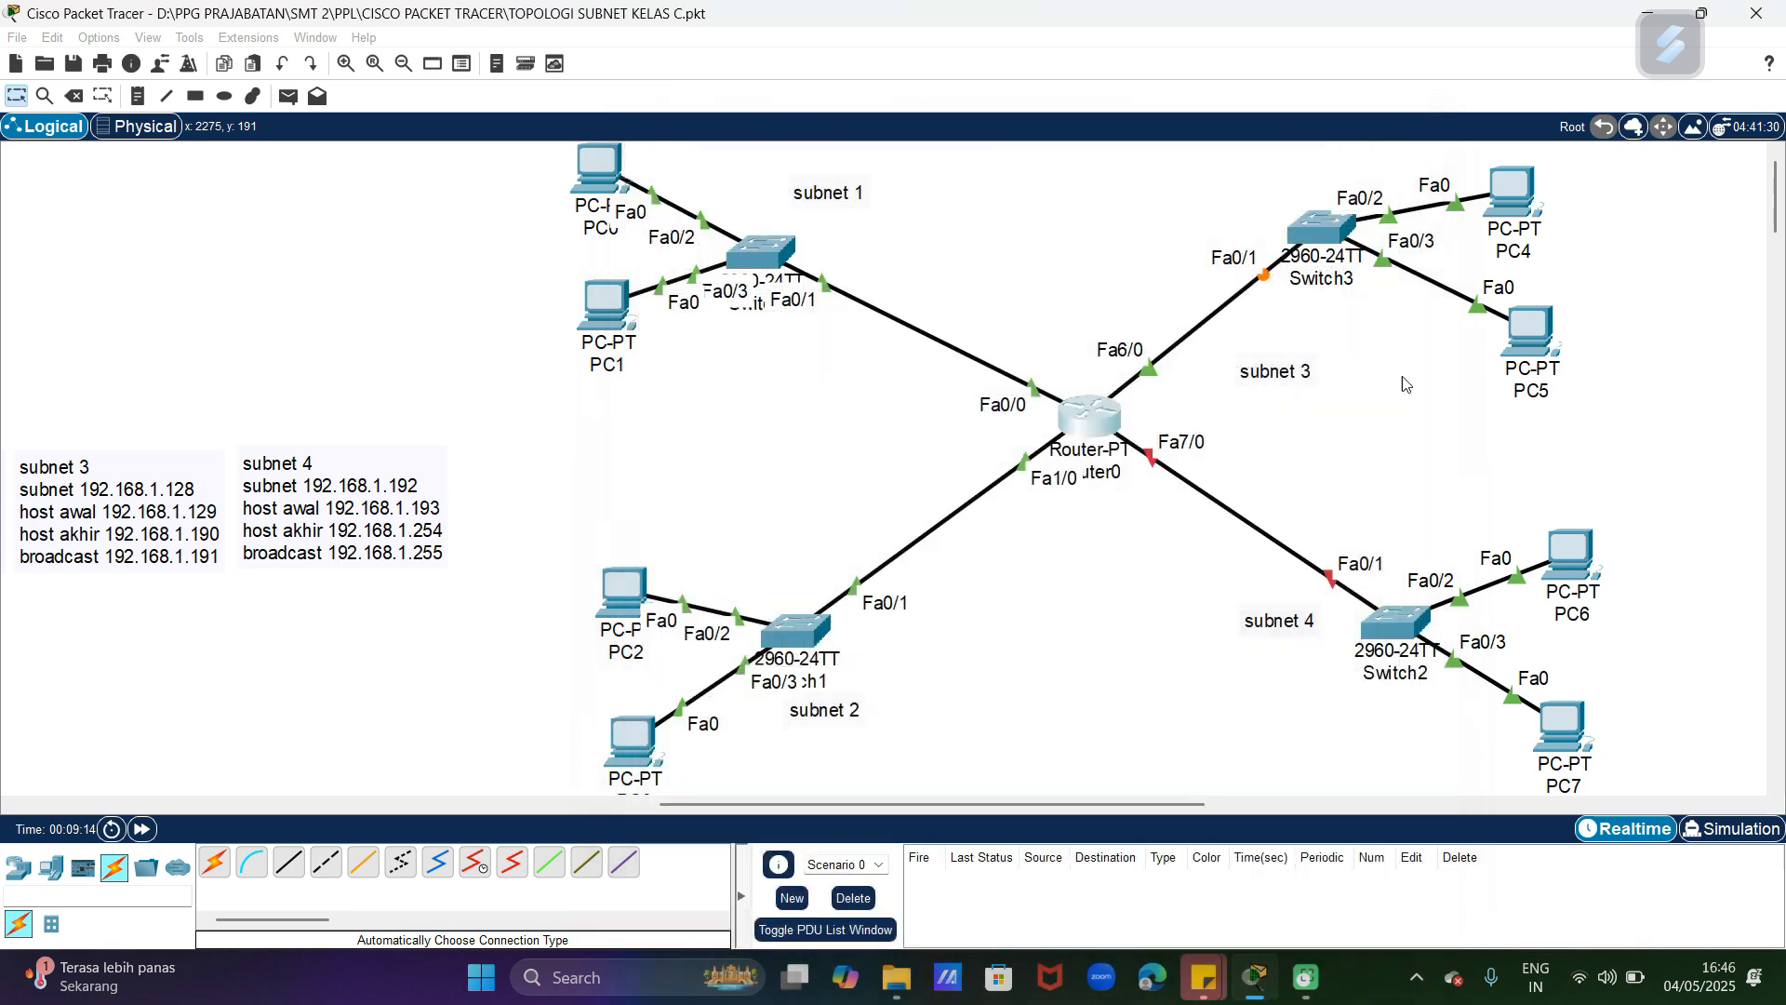
Step: Configure Router0's FastEthernet7/0 with IPv4 address 192.168.1.193 and subnet mask 255.255.255.192, and turn the port on
{"action": "mouse_move", "coordinate": [1097, 412]}
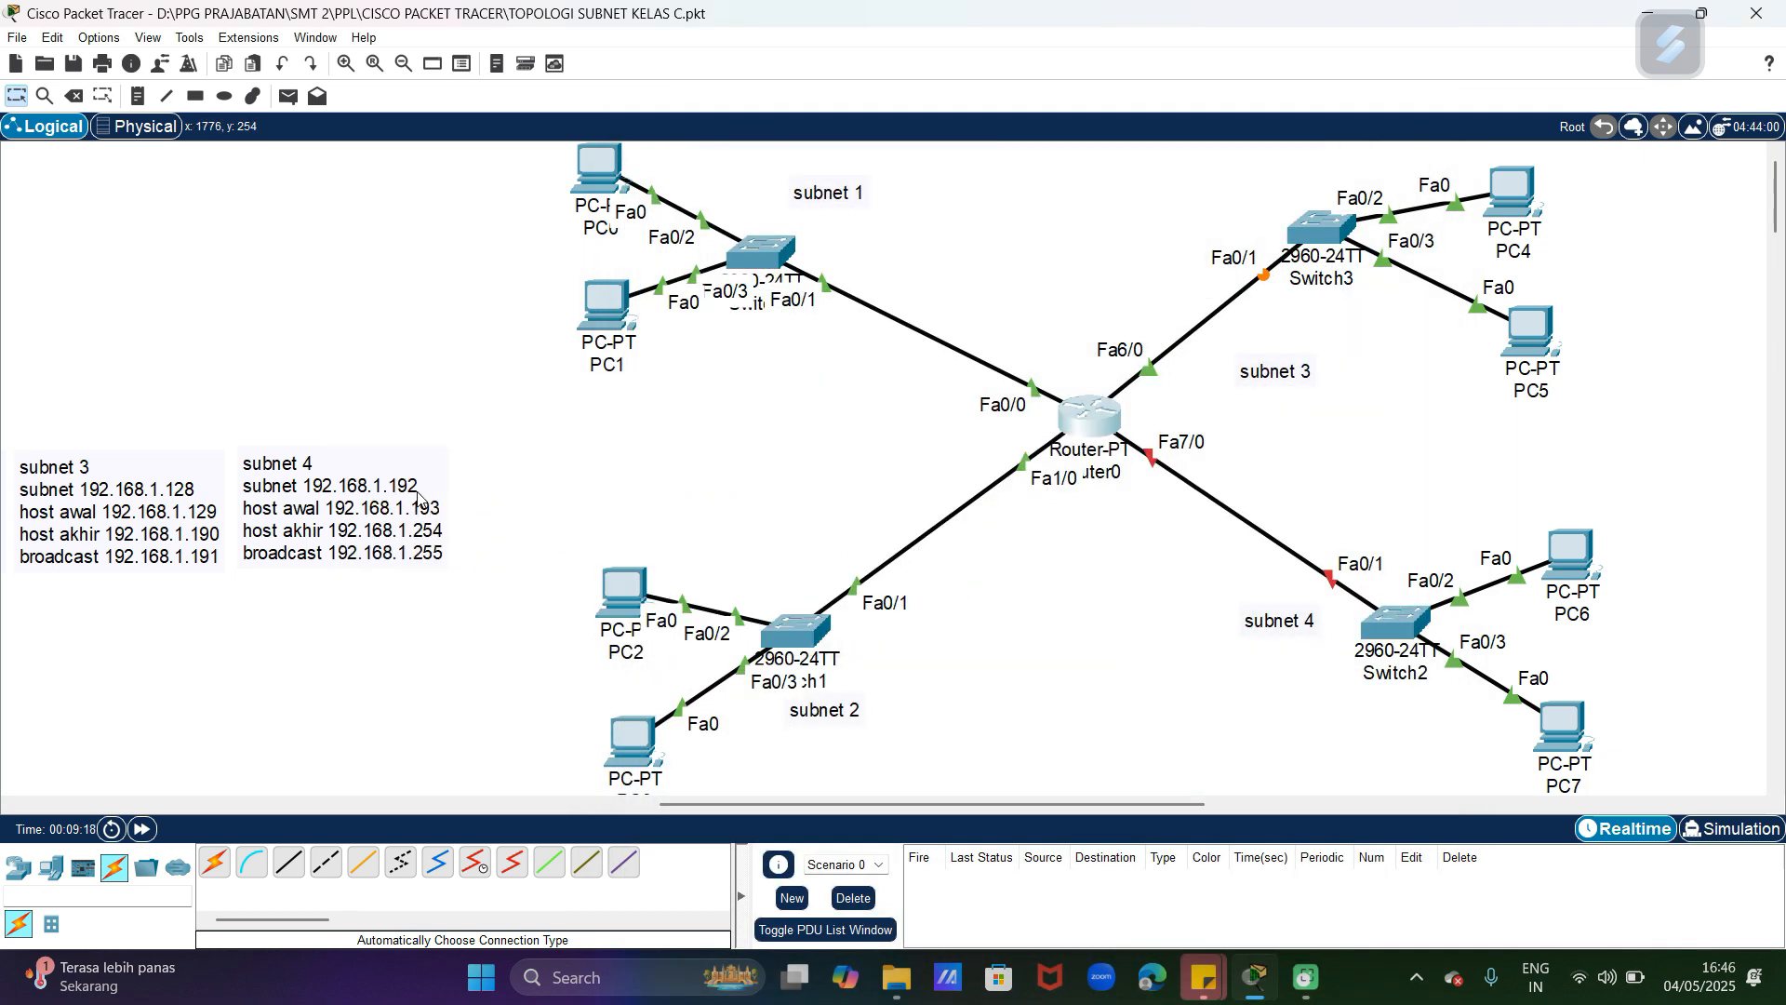
{"action": "left_click", "coordinate": [1091, 433]}
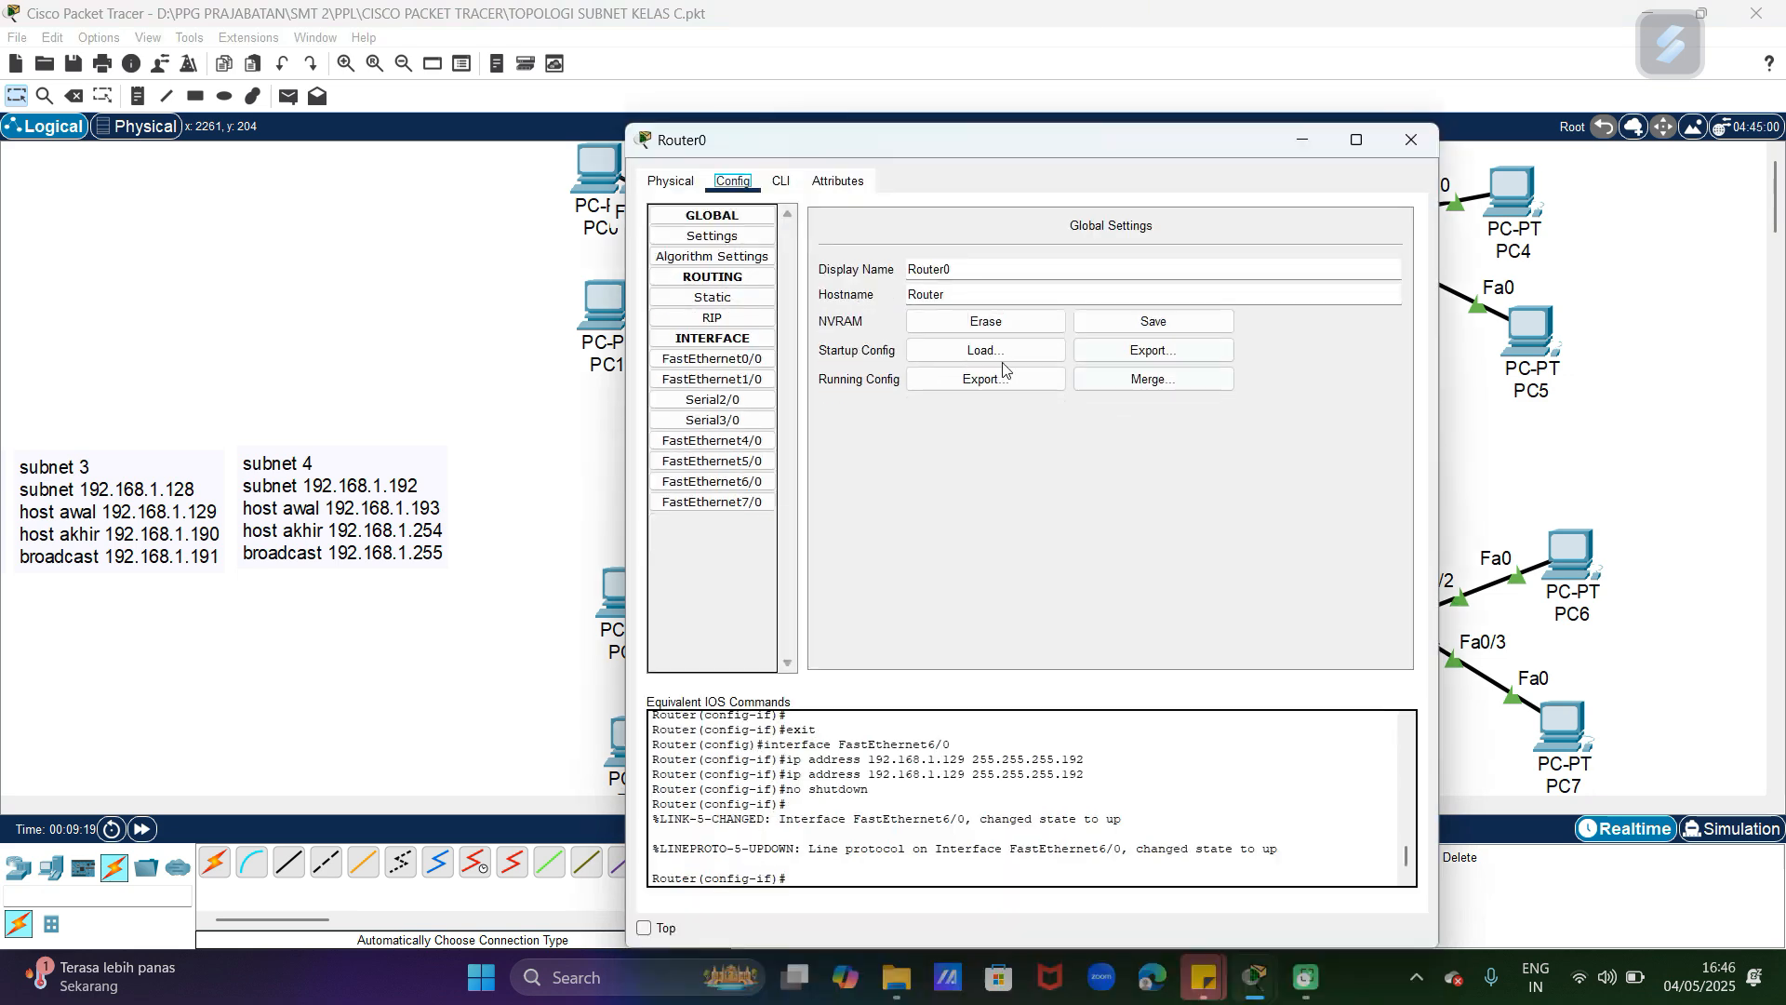
{"action": "left_click_drag", "start_coordinate": [867, 144], "coordinate": [1104, 123]}
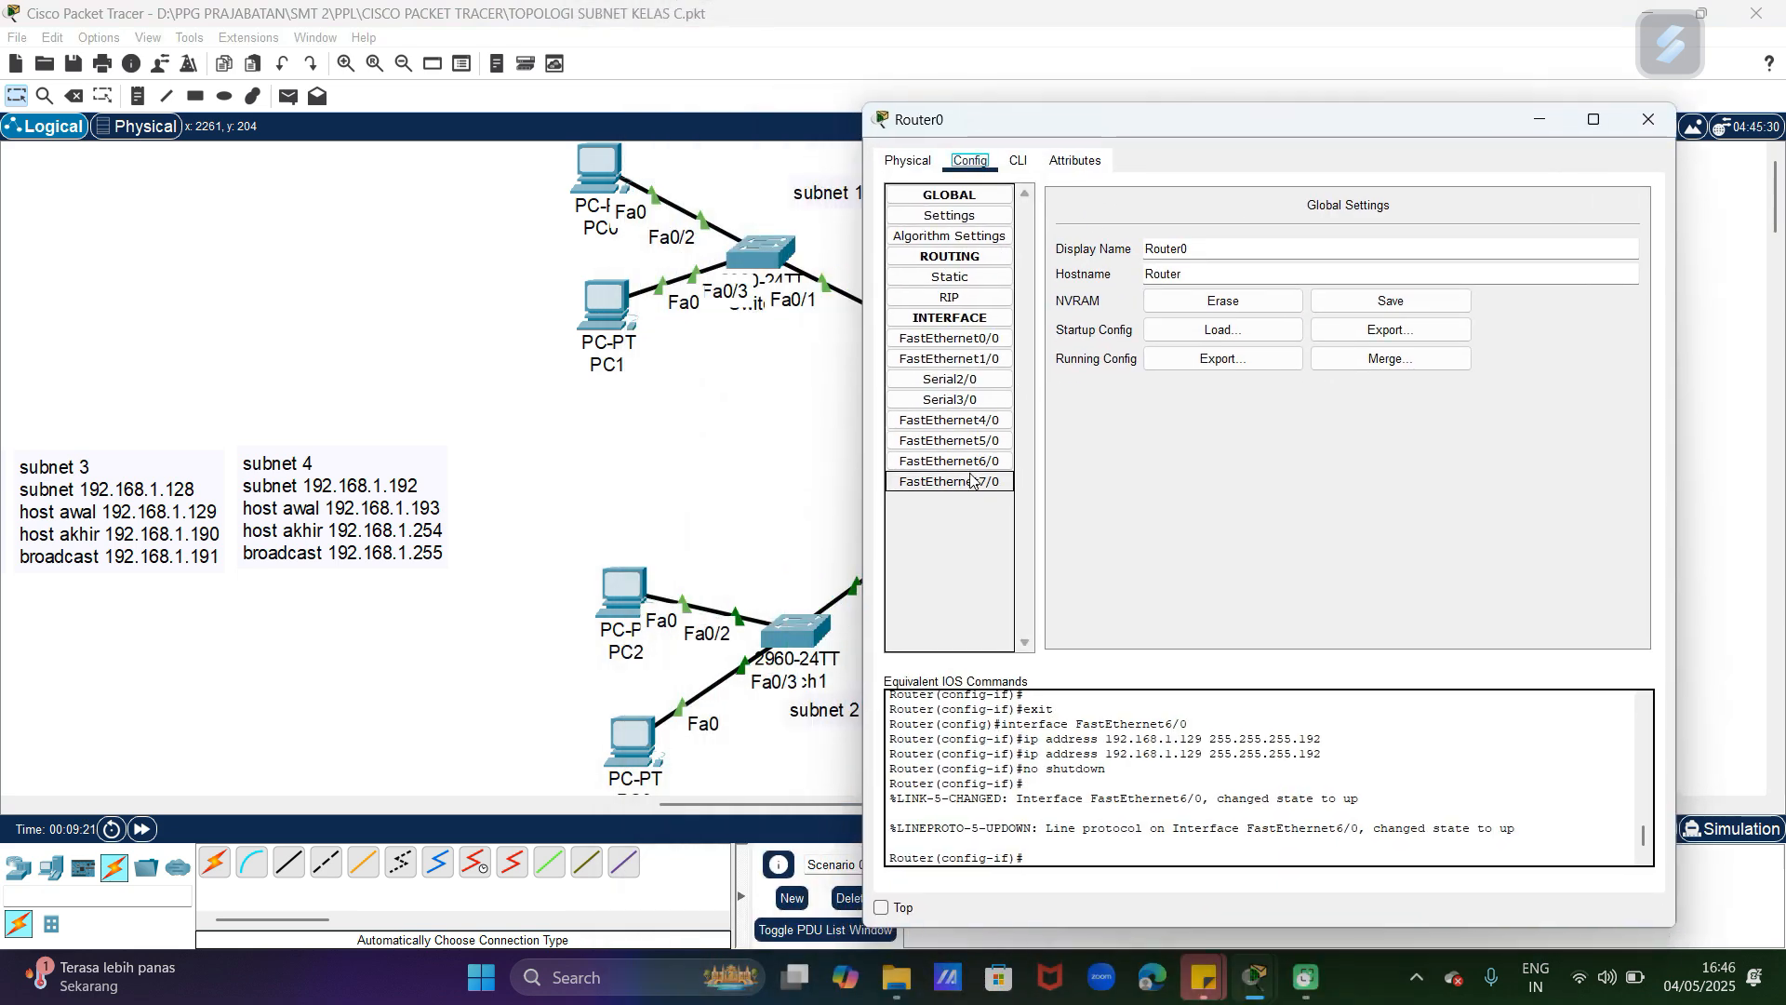
{"action": "left_click", "coordinate": [970, 480]}
{"action": "left_click", "coordinate": [1373, 332]}
{"action": "type", "text": "192"}
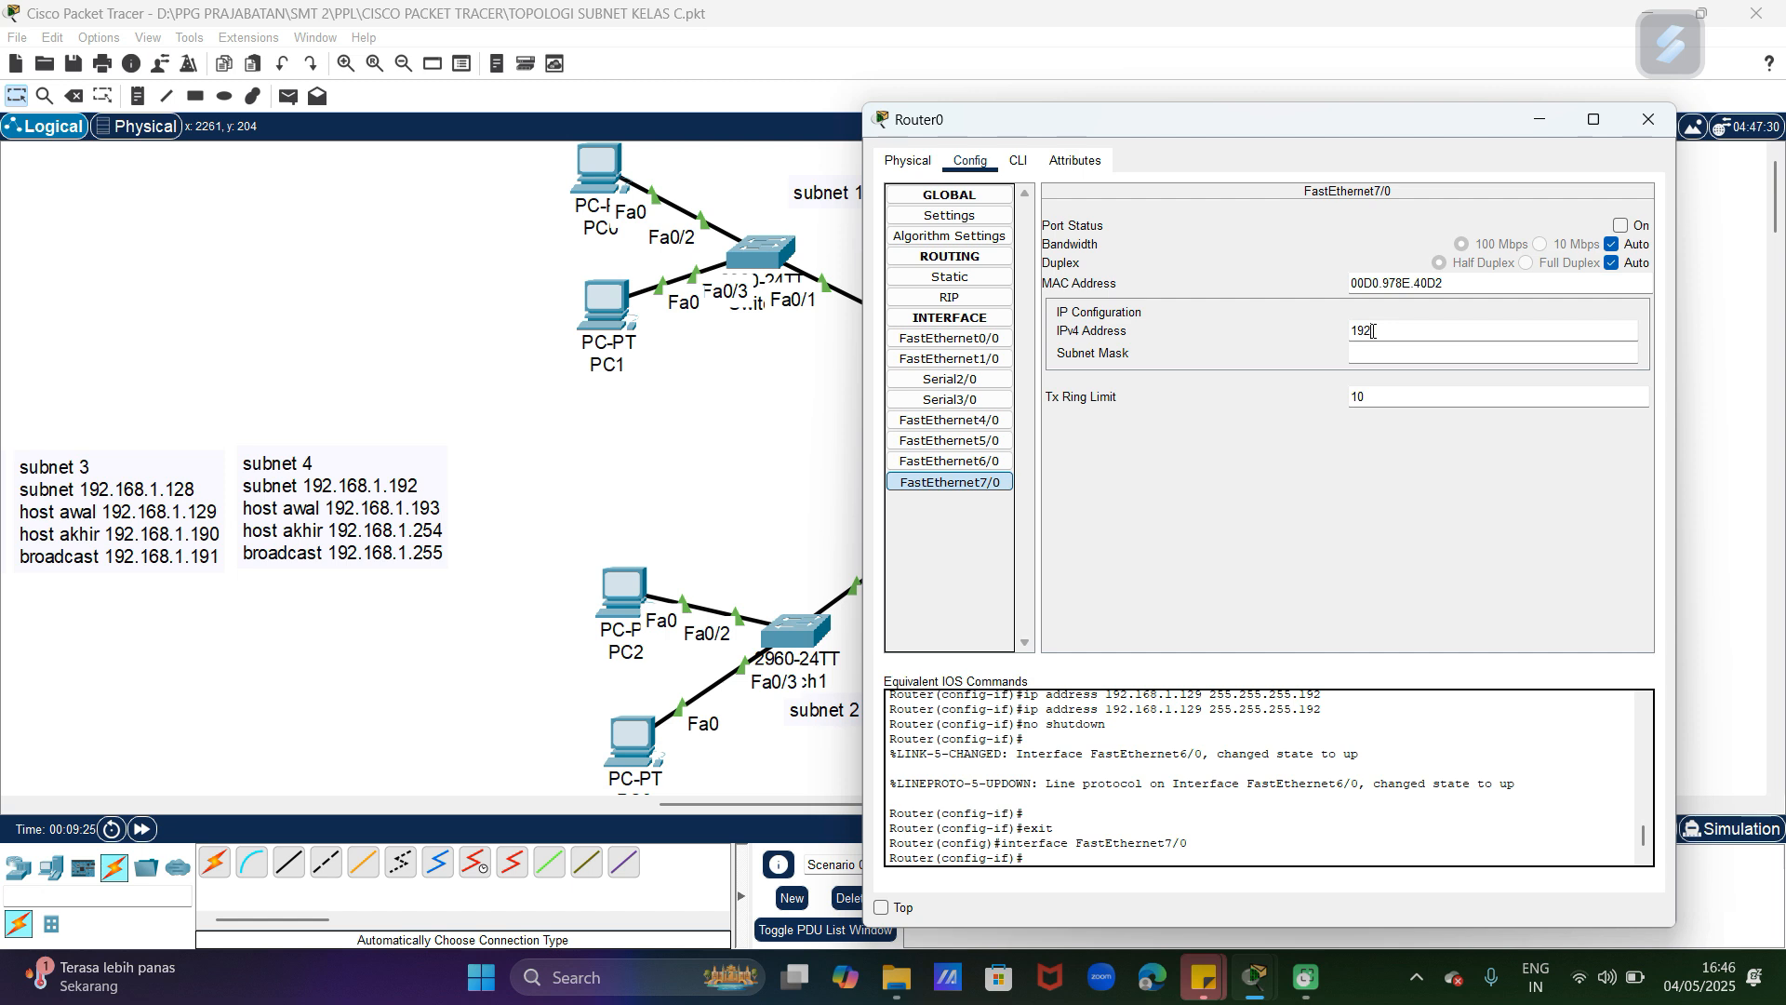
{"action": "type", "text": ".168.1.193"}
{"action": "left_click", "coordinate": [1455, 356]}
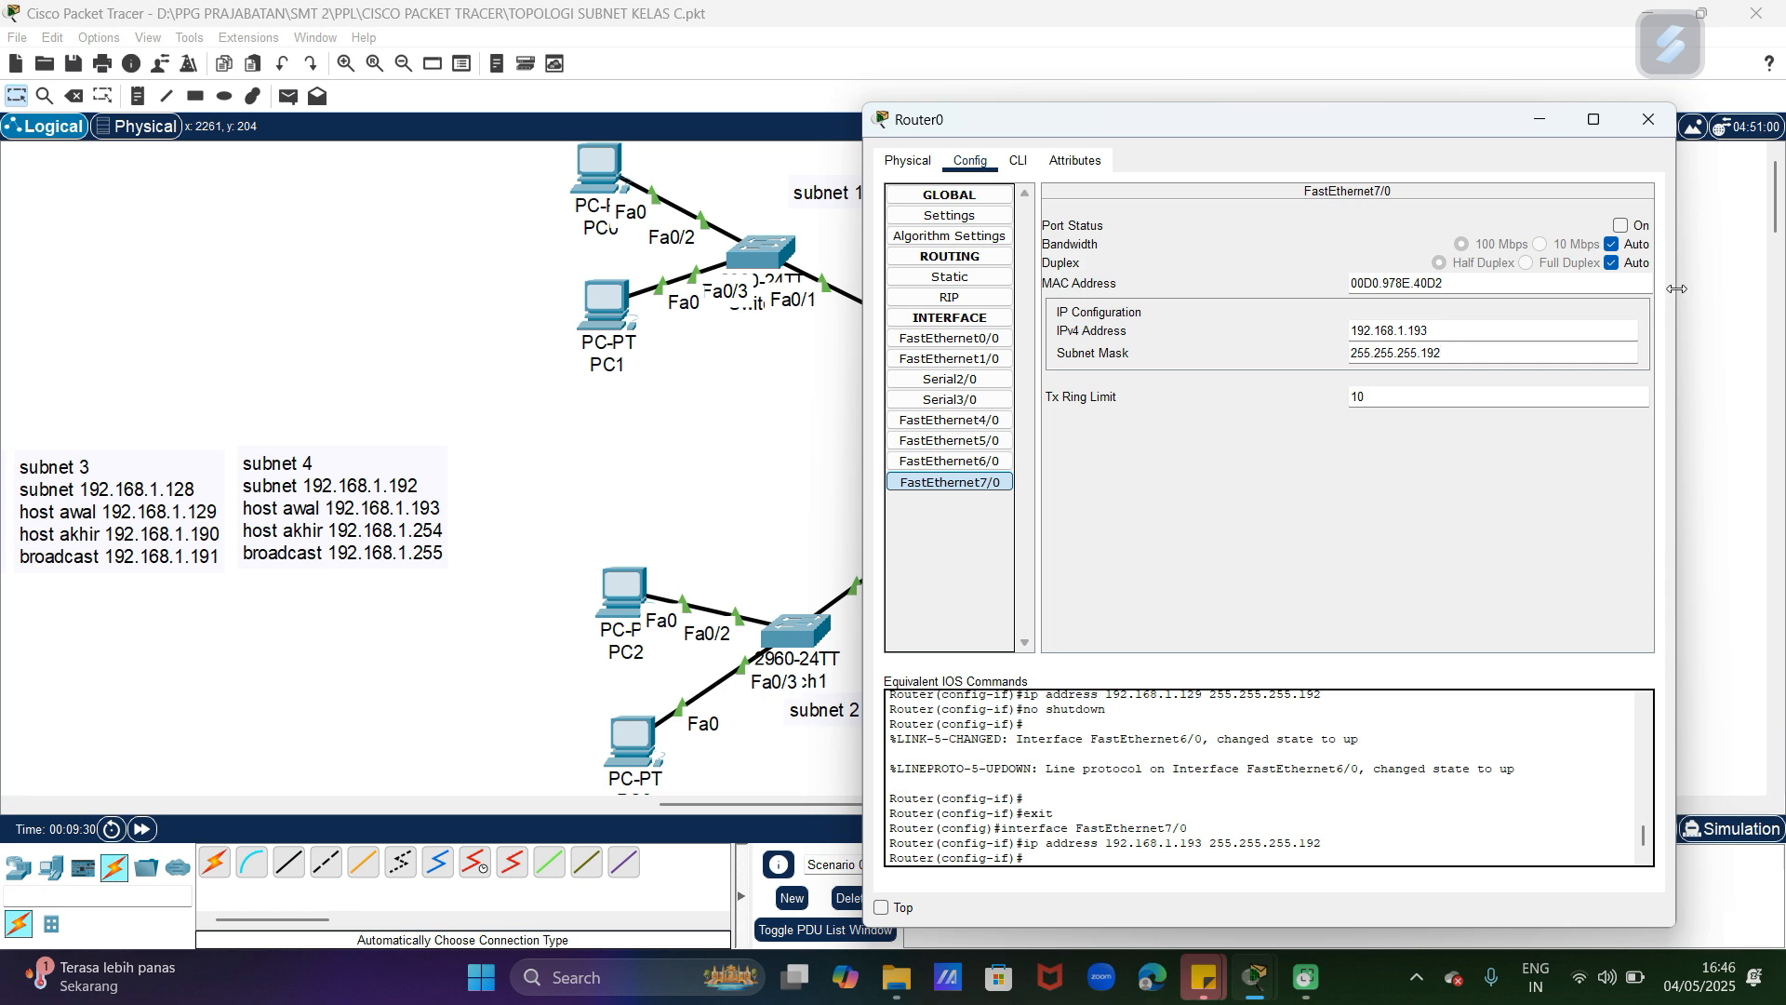
{"action": "left_click", "coordinate": [1621, 226]}
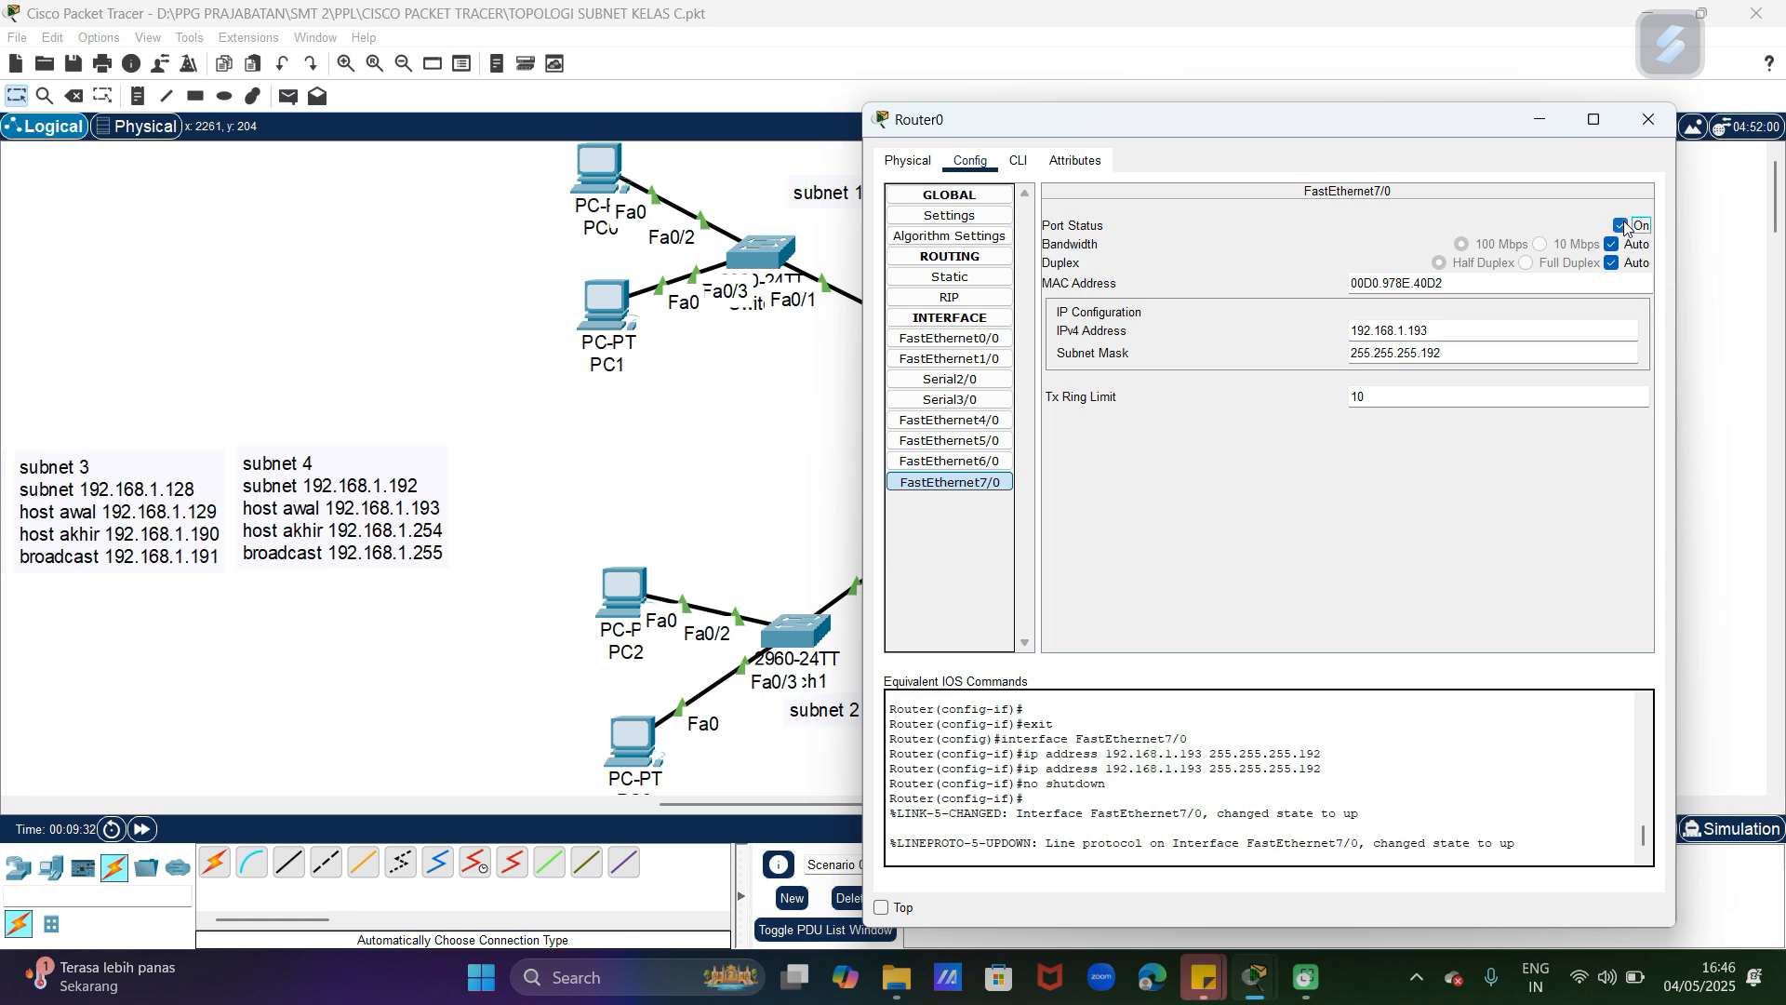
{"action": "left_click", "coordinate": [1649, 119]}
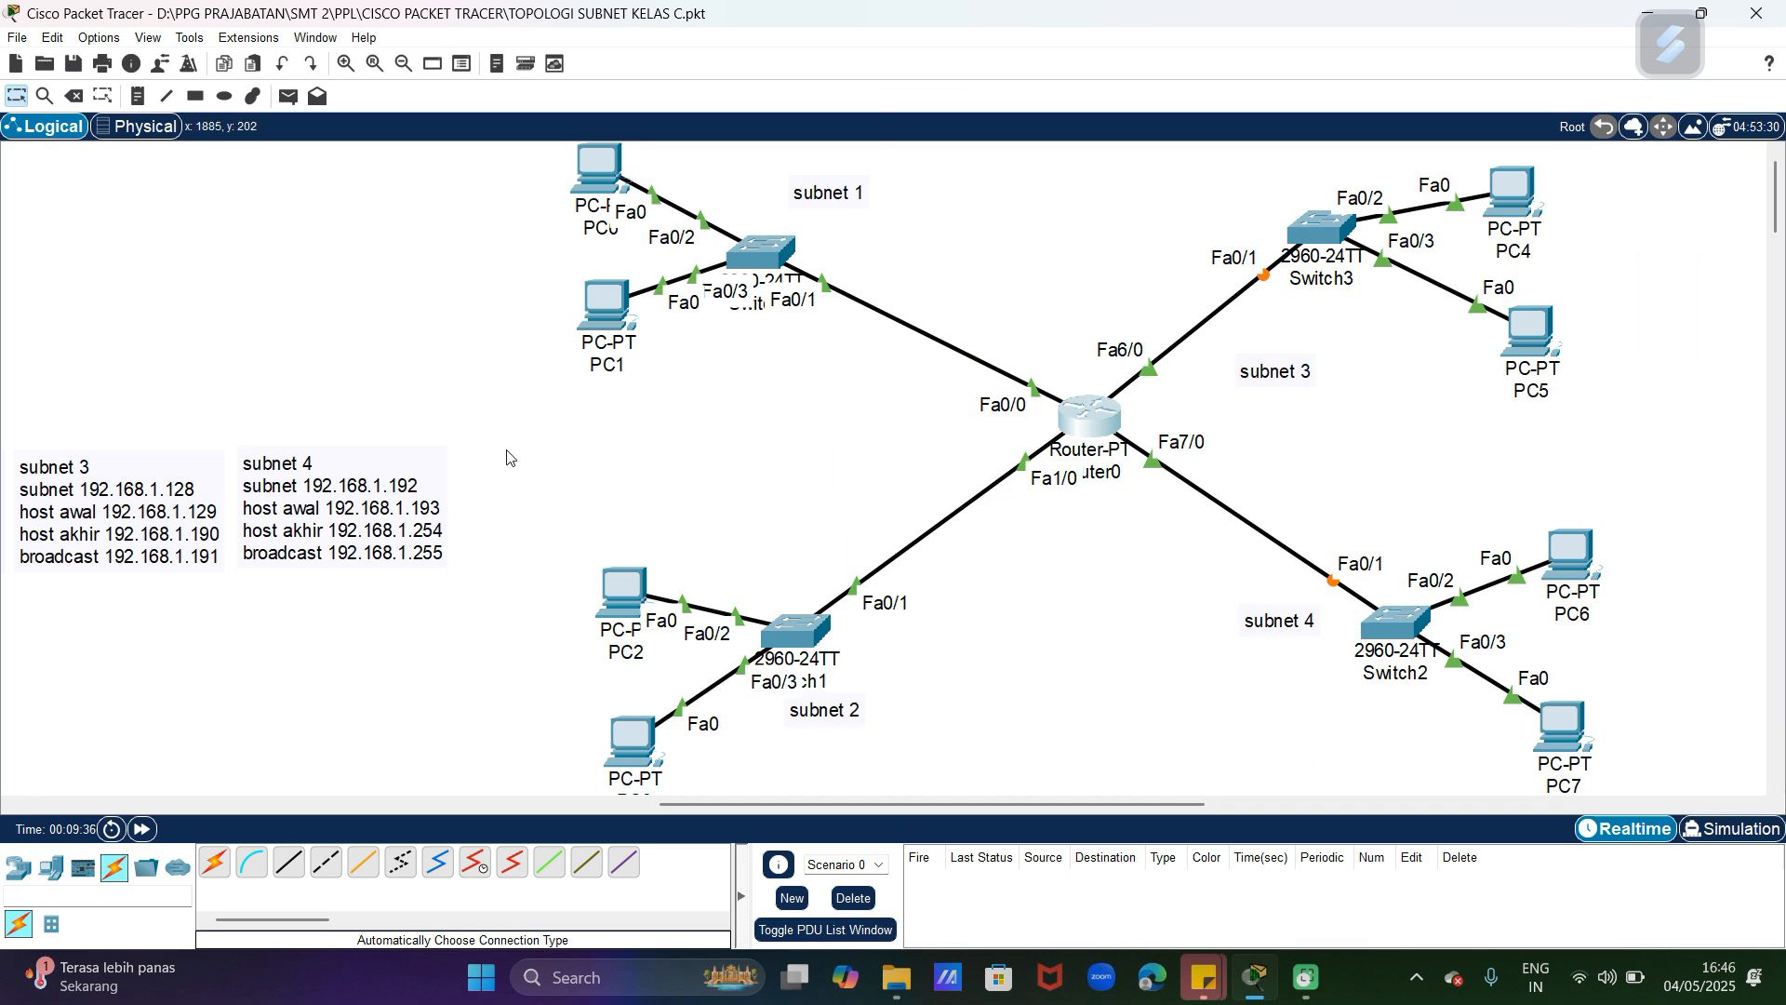
Step: Add network 192.168.1.0 to Router0's RIP routing and close the router's window
{"action": "left_click_drag", "start_coordinate": [800, 802], "coordinate": [618, 804]}
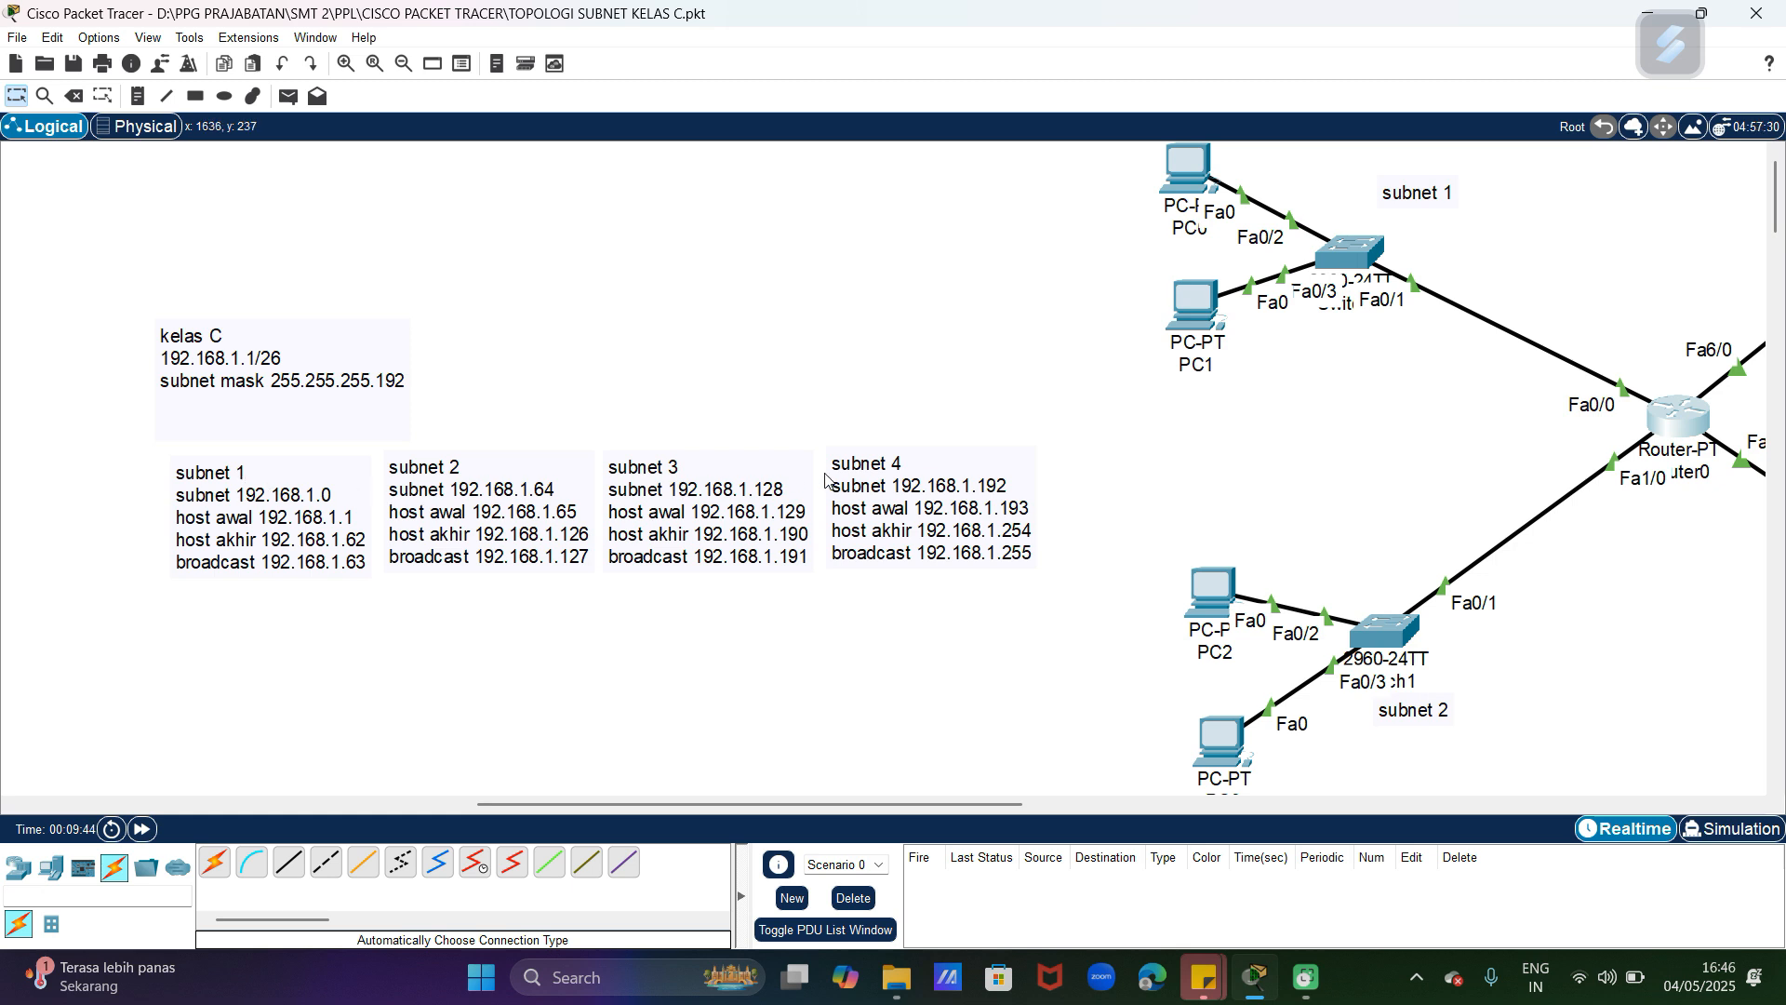
{"action": "left_click_drag", "start_coordinate": [877, 804], "coordinate": [926, 801]}
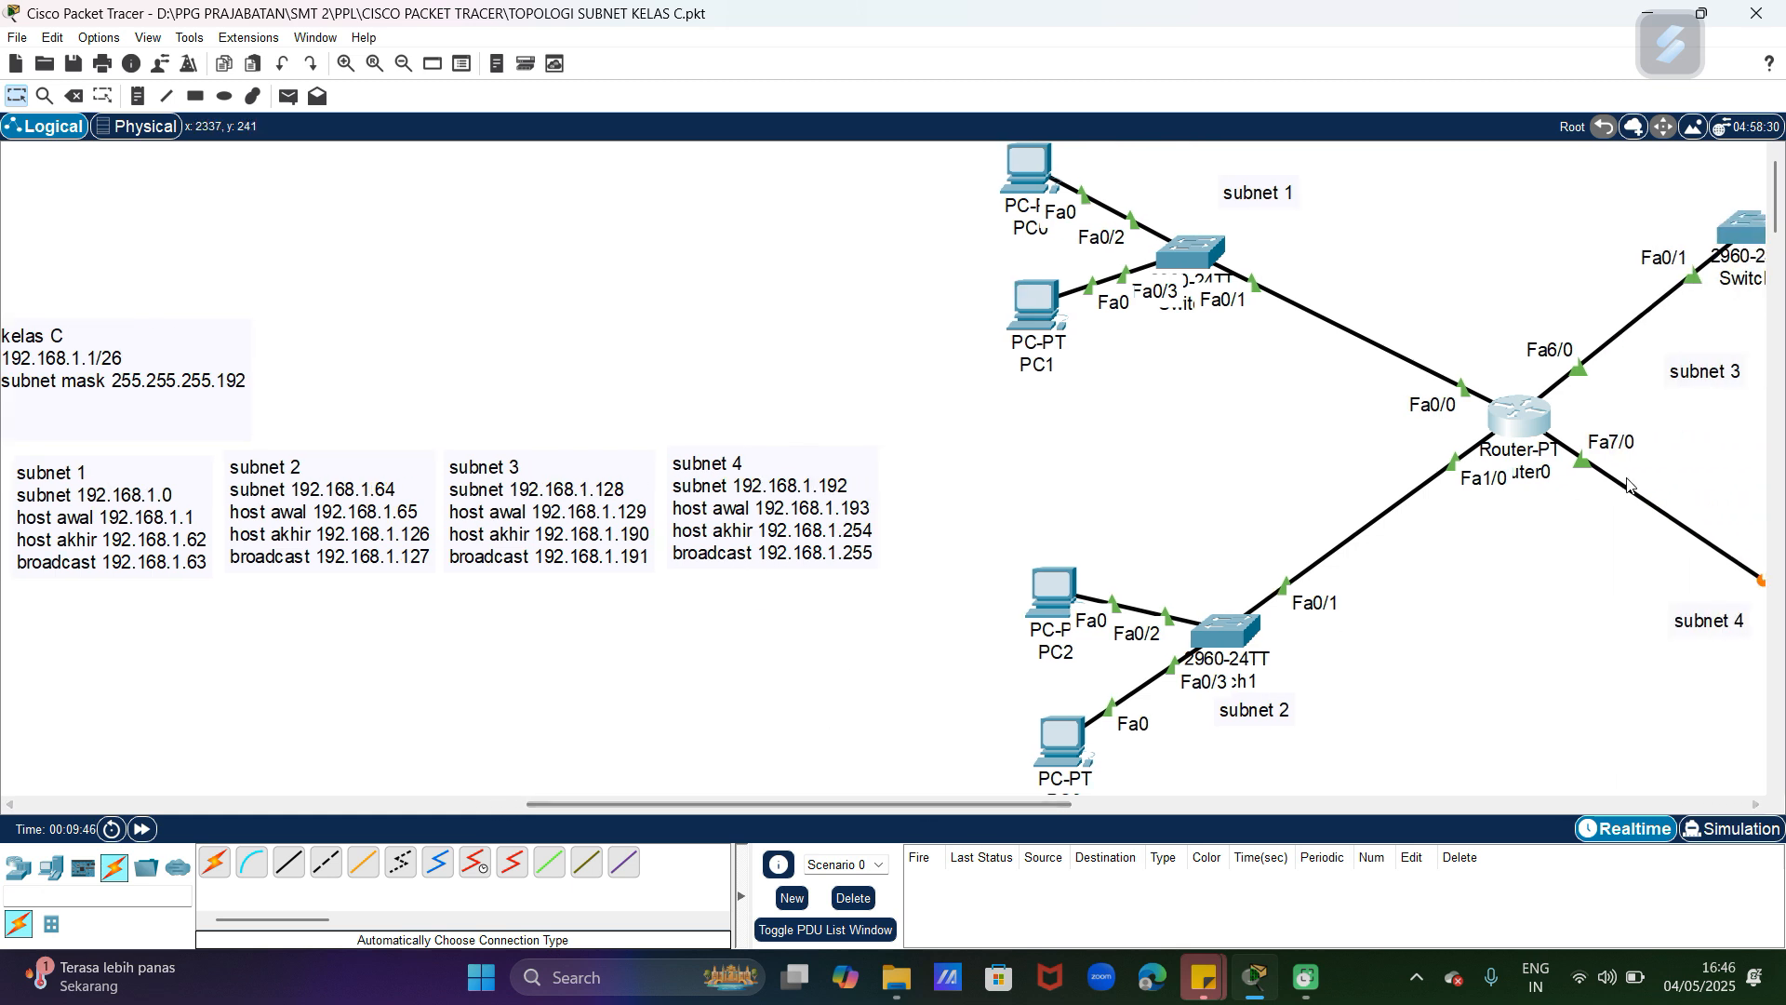
{"action": "left_click_drag", "start_coordinate": [1060, 804], "coordinate": [1142, 804]}
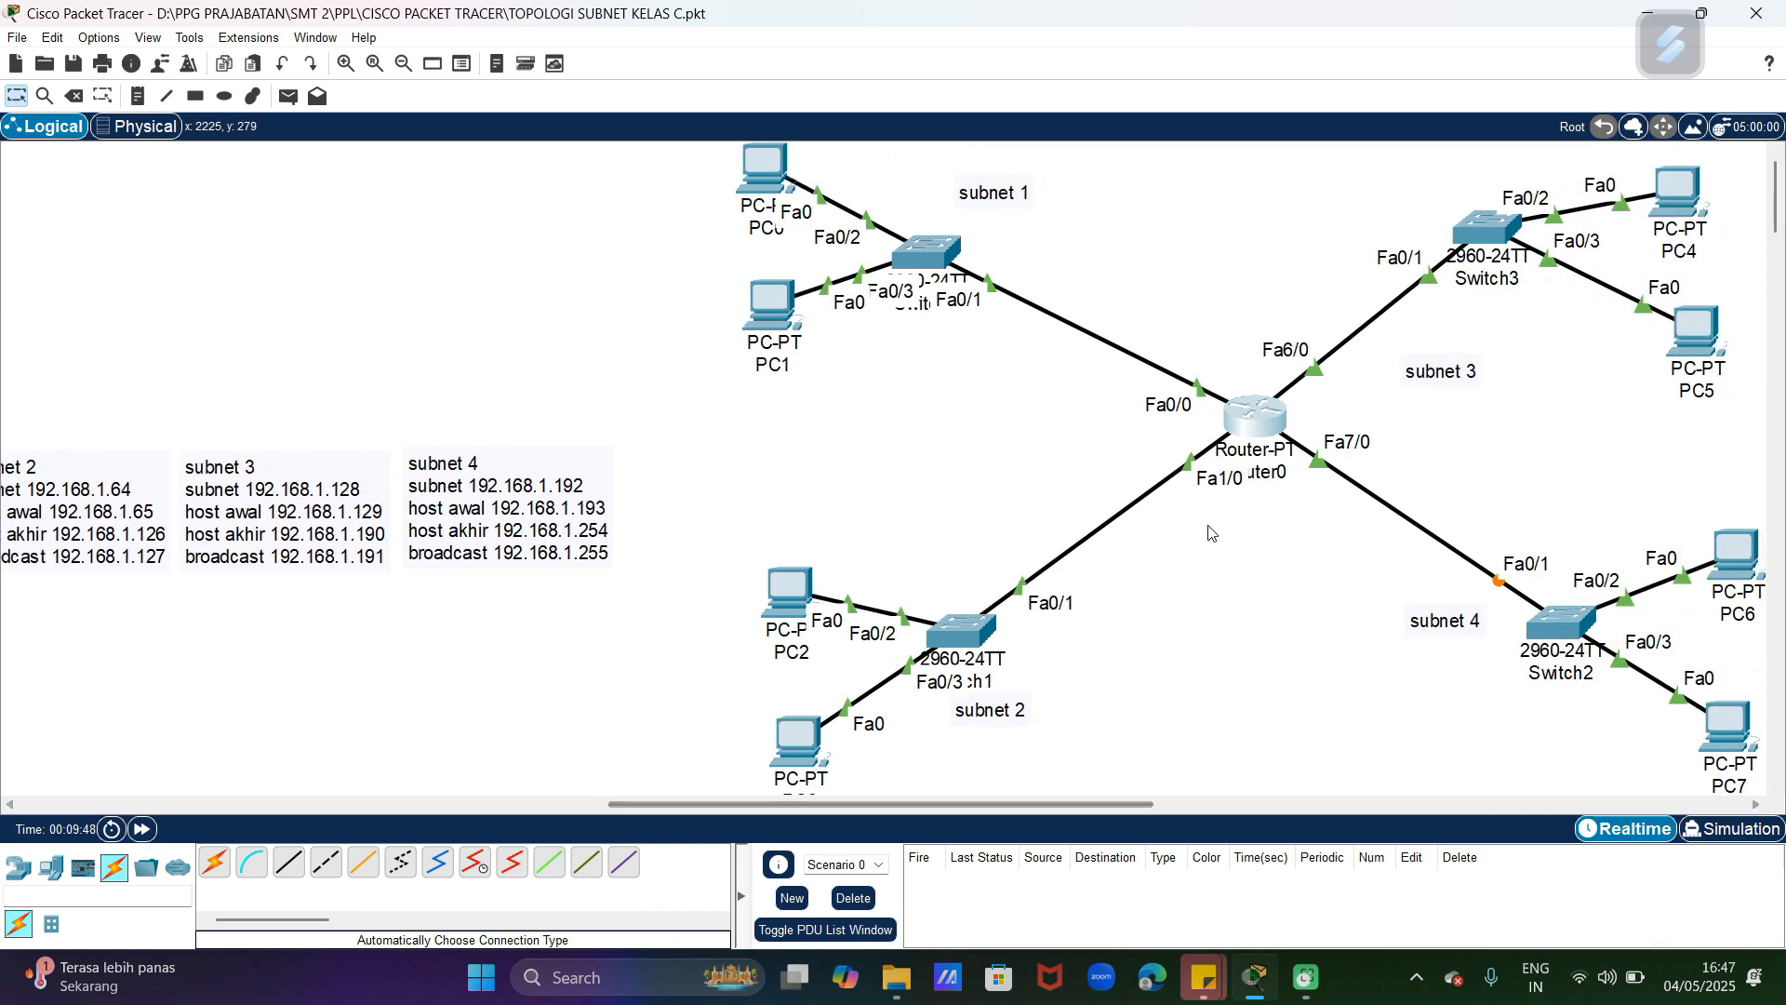
{"action": "left_click", "coordinate": [1256, 421]}
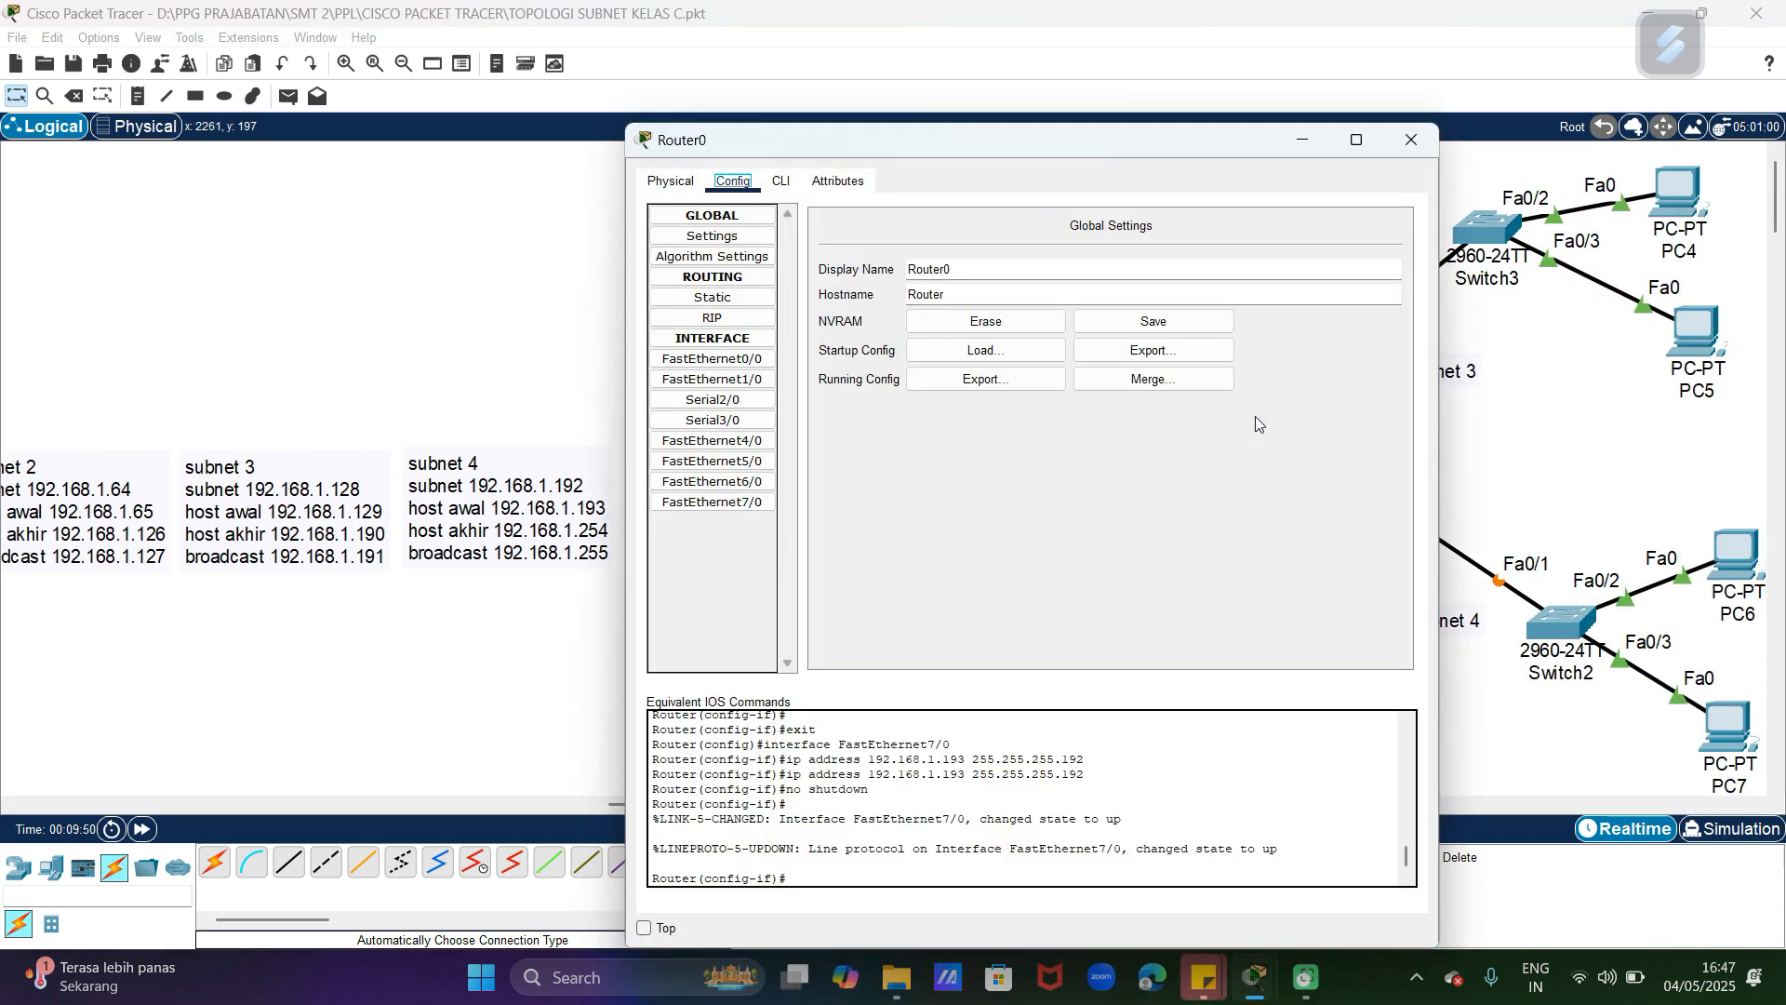
{"action": "left_click", "coordinate": [727, 319]}
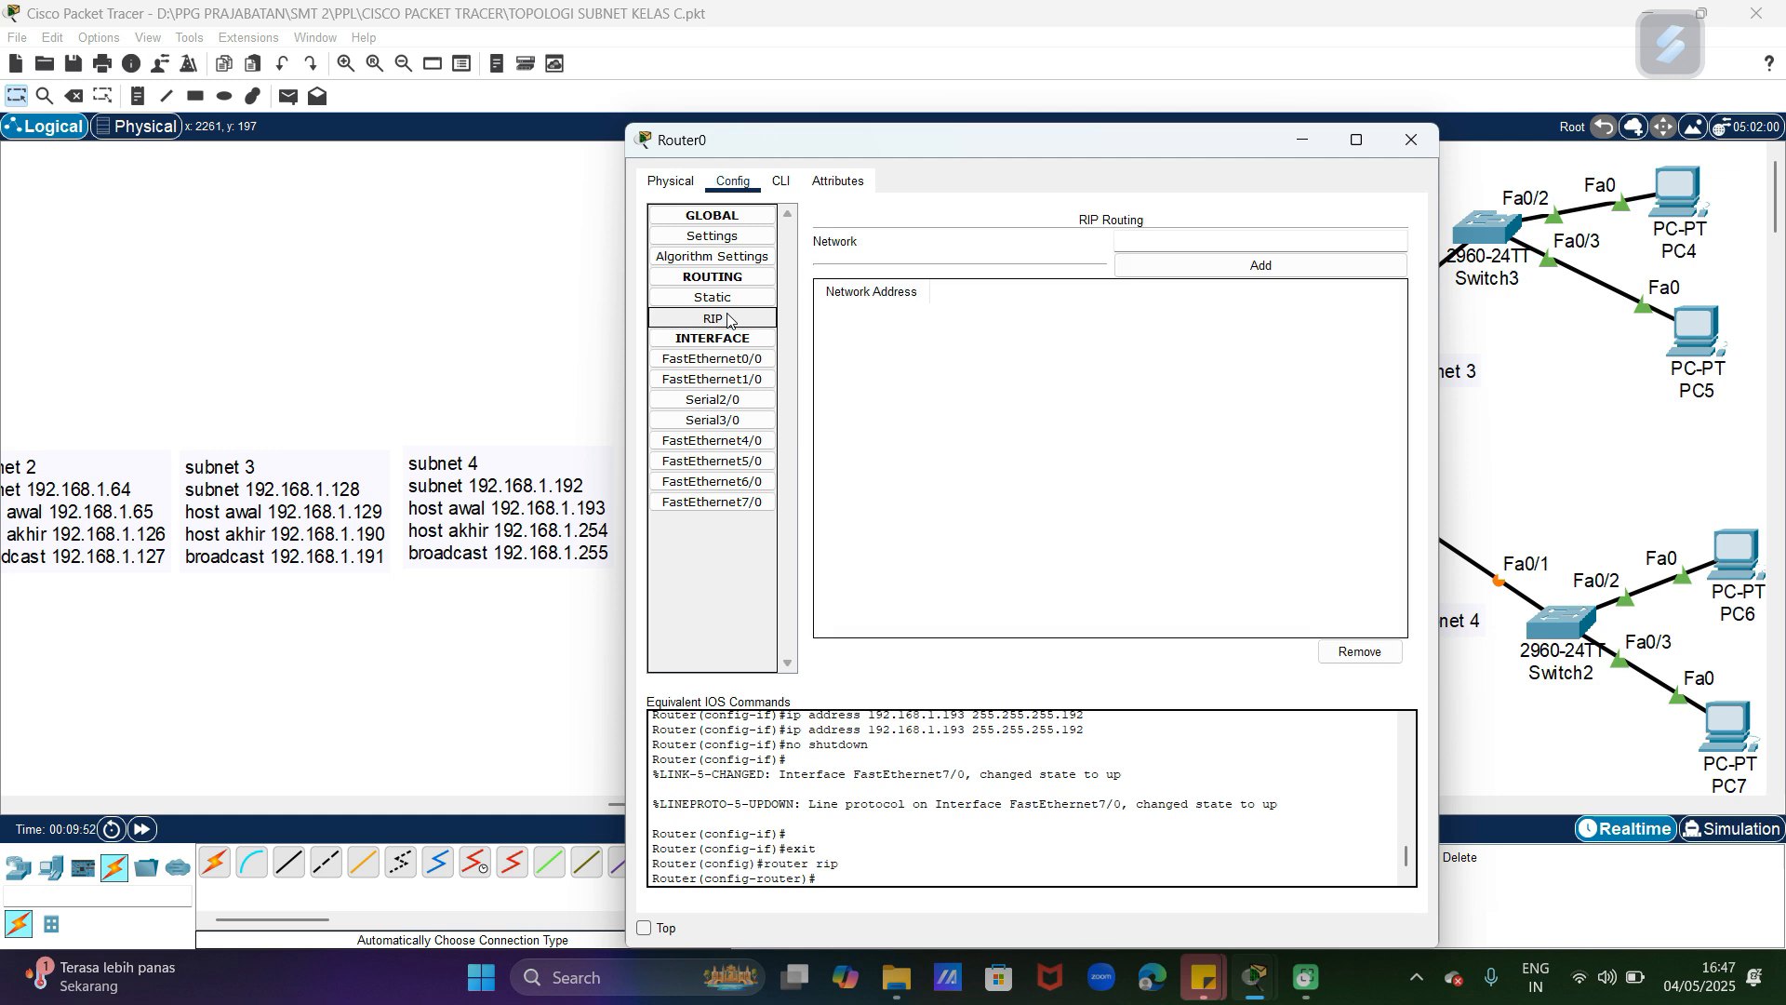
{"action": "left_click", "coordinate": [1152, 236]}
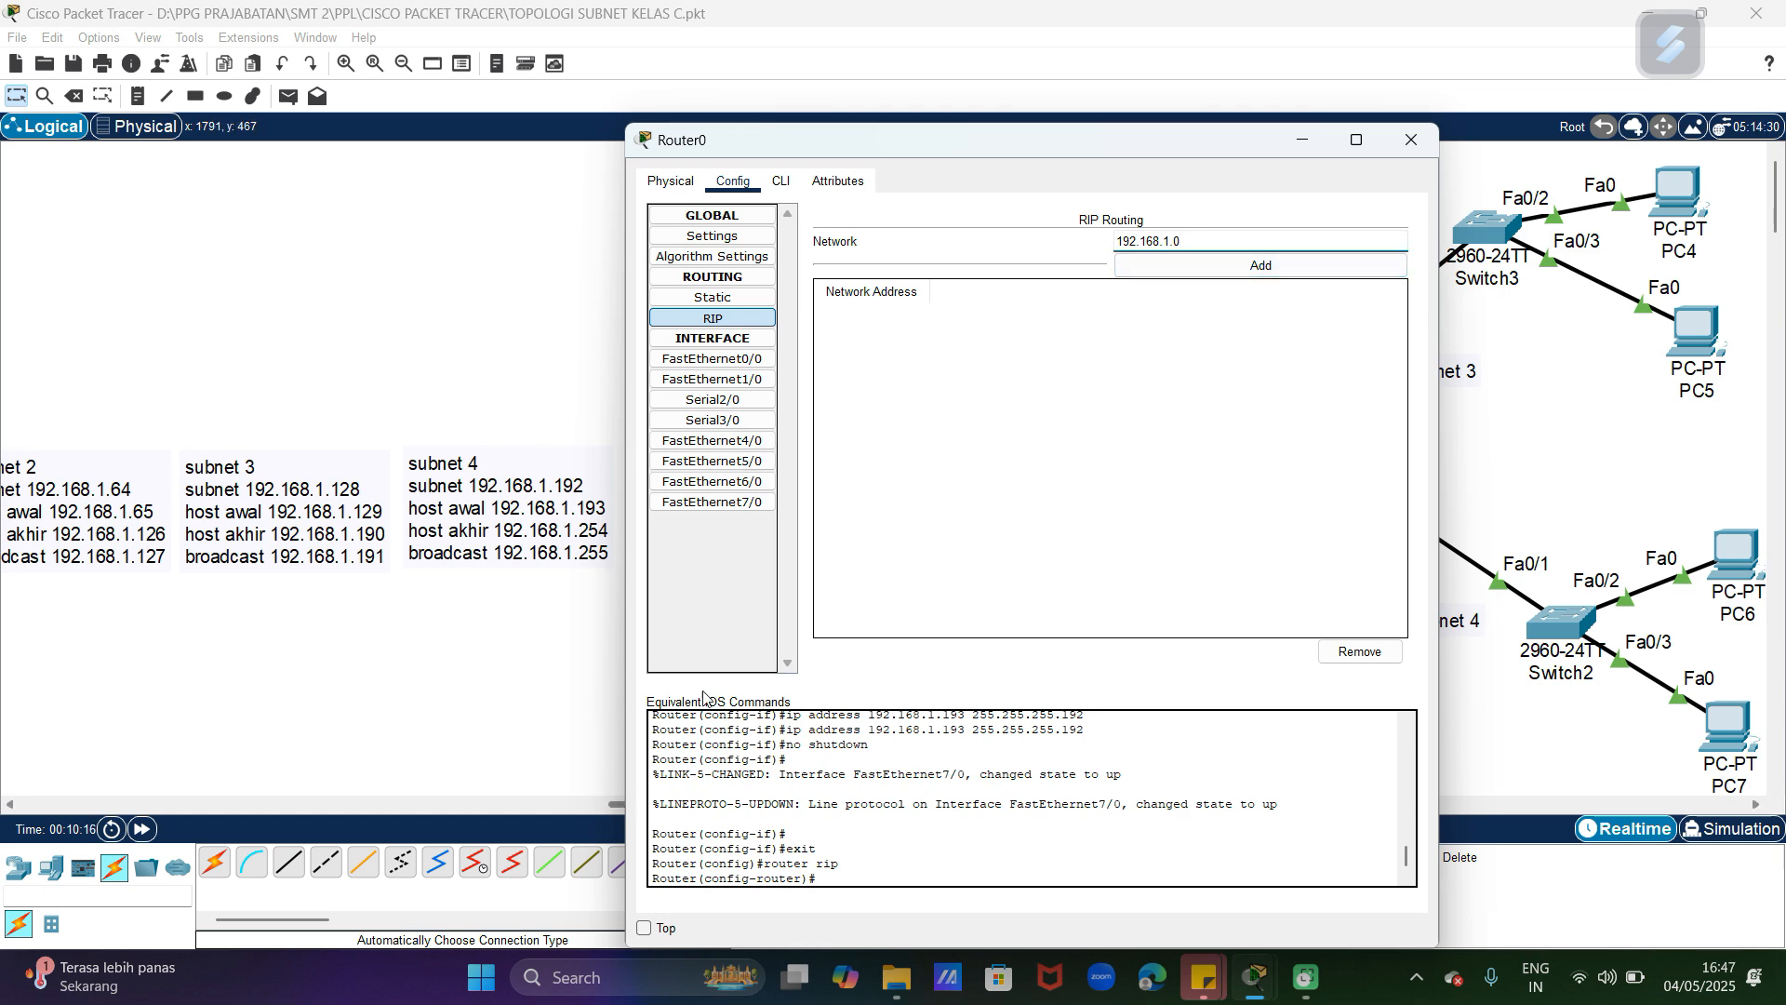
{"action": "left_click_drag", "start_coordinate": [1132, 138], "coordinate": [1260, 140]}
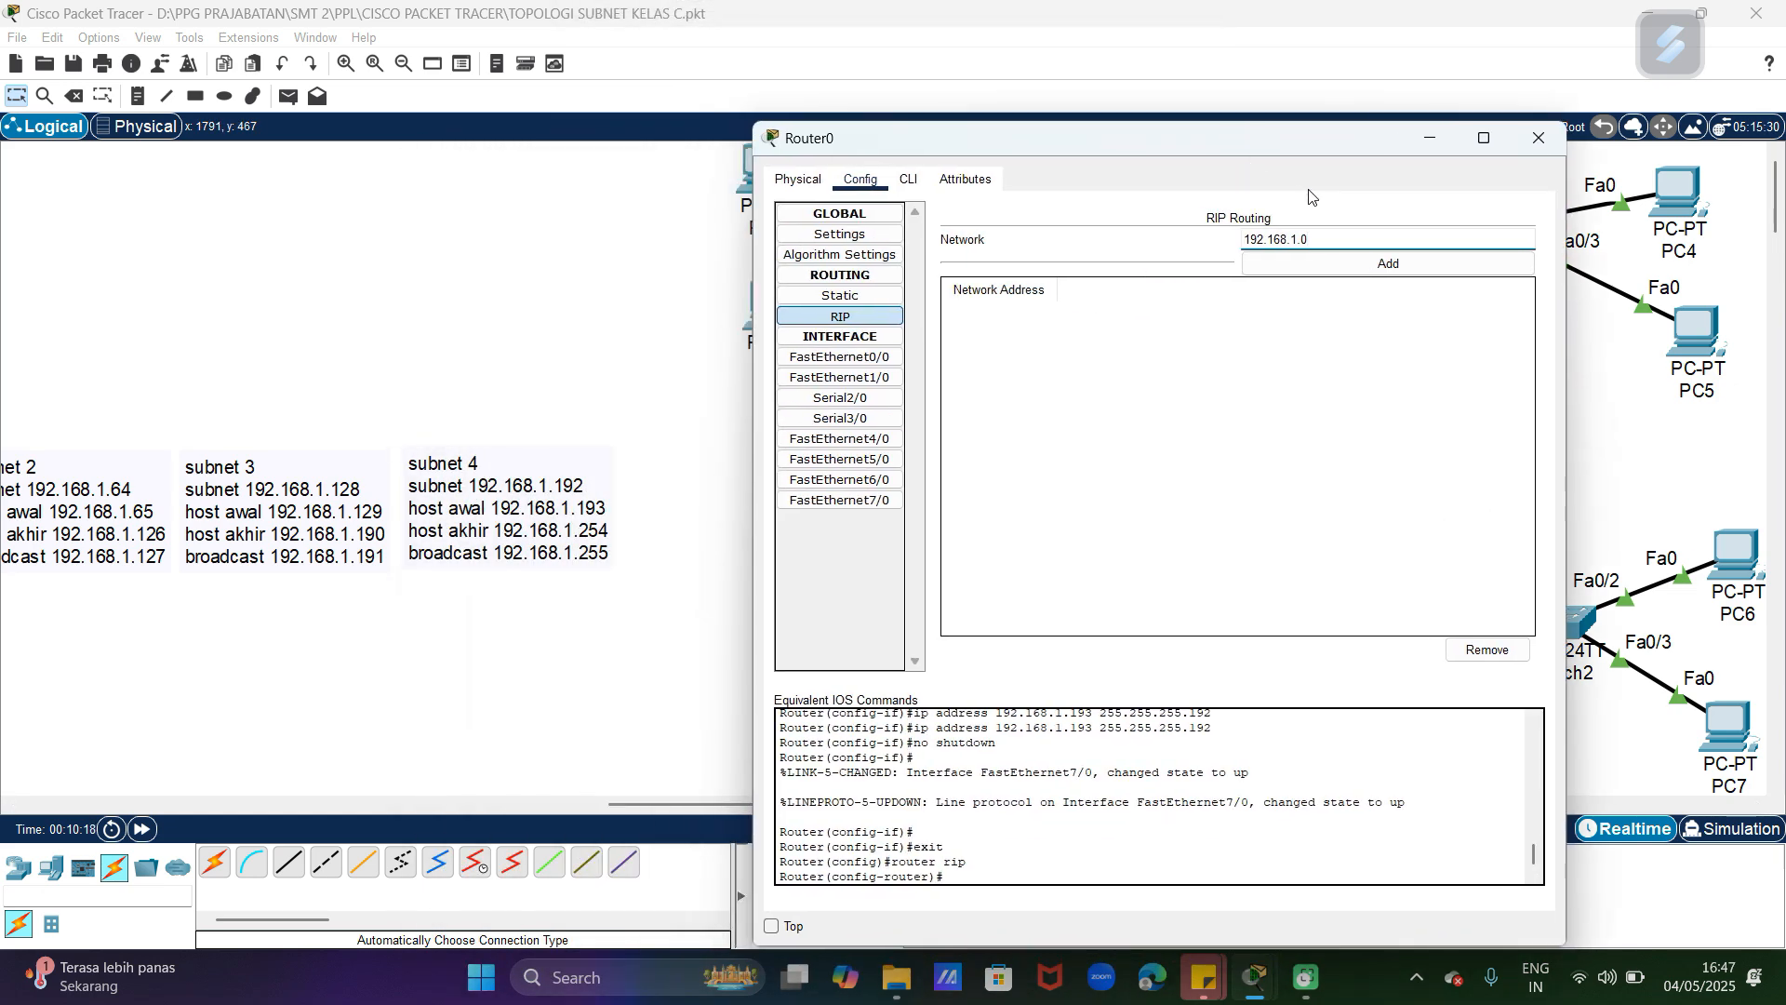
{"action": "left_click", "coordinate": [1329, 269]}
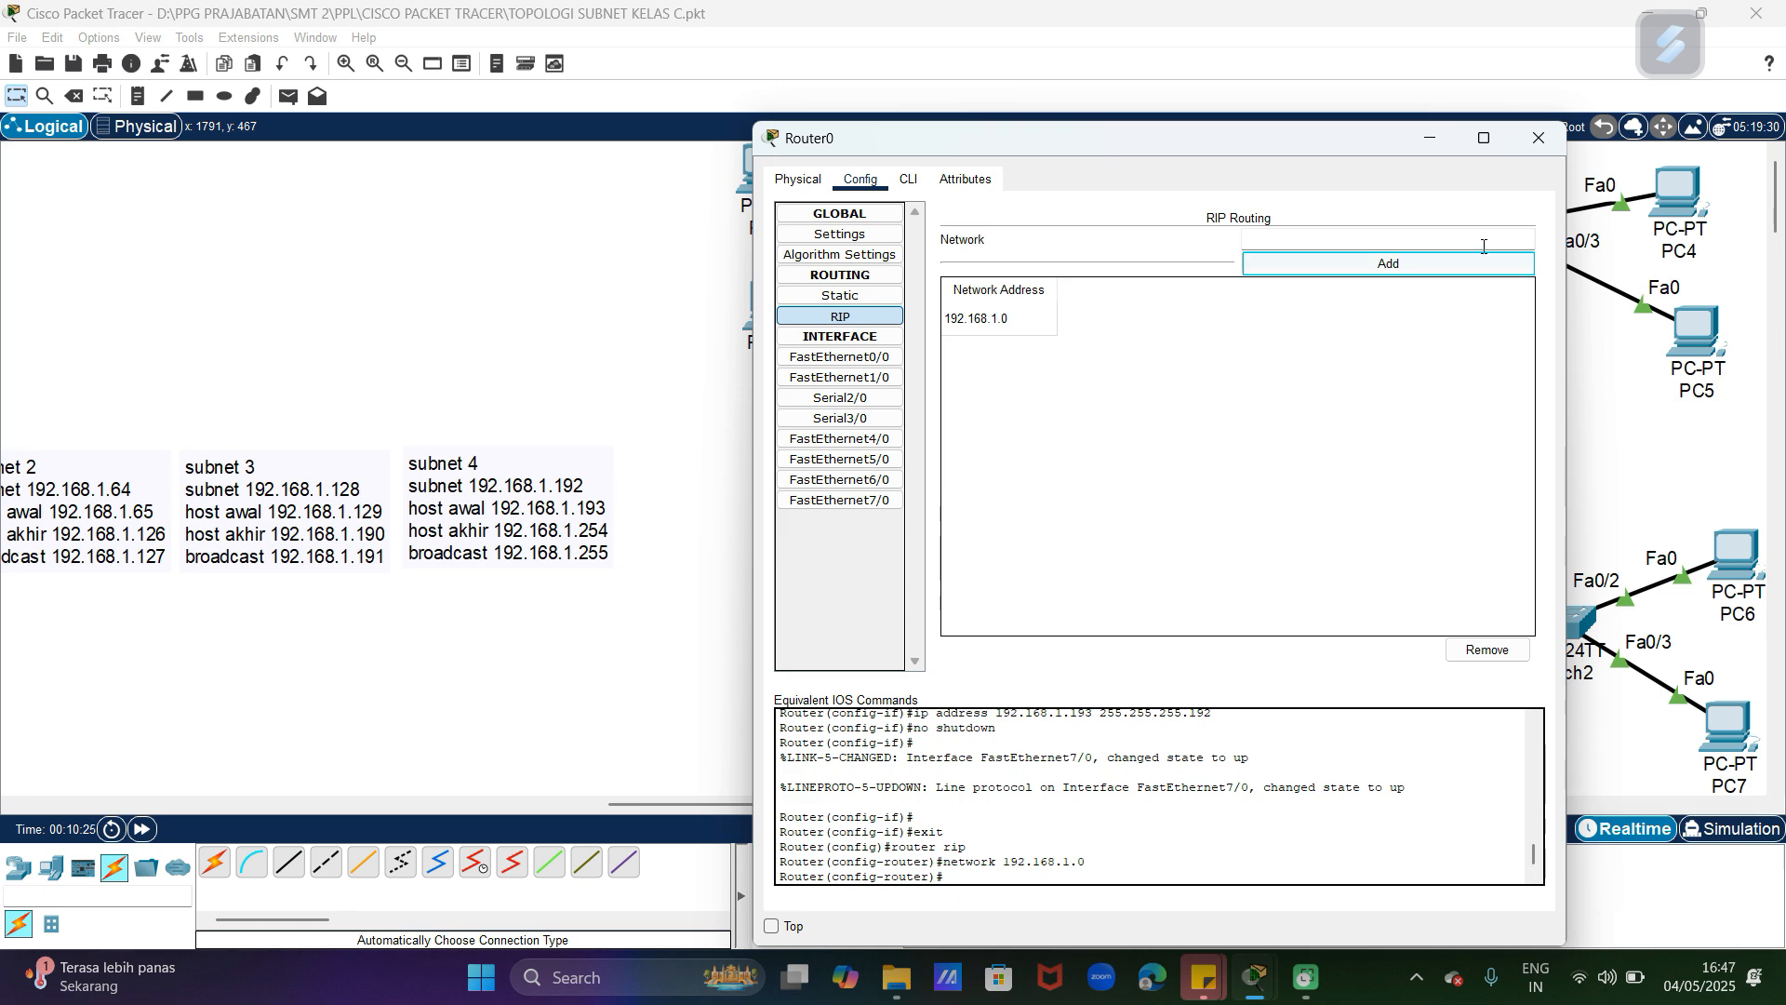
{"action": "left_click", "coordinate": [1538, 137]}
{"action": "left_click", "coordinate": [772, 376]}
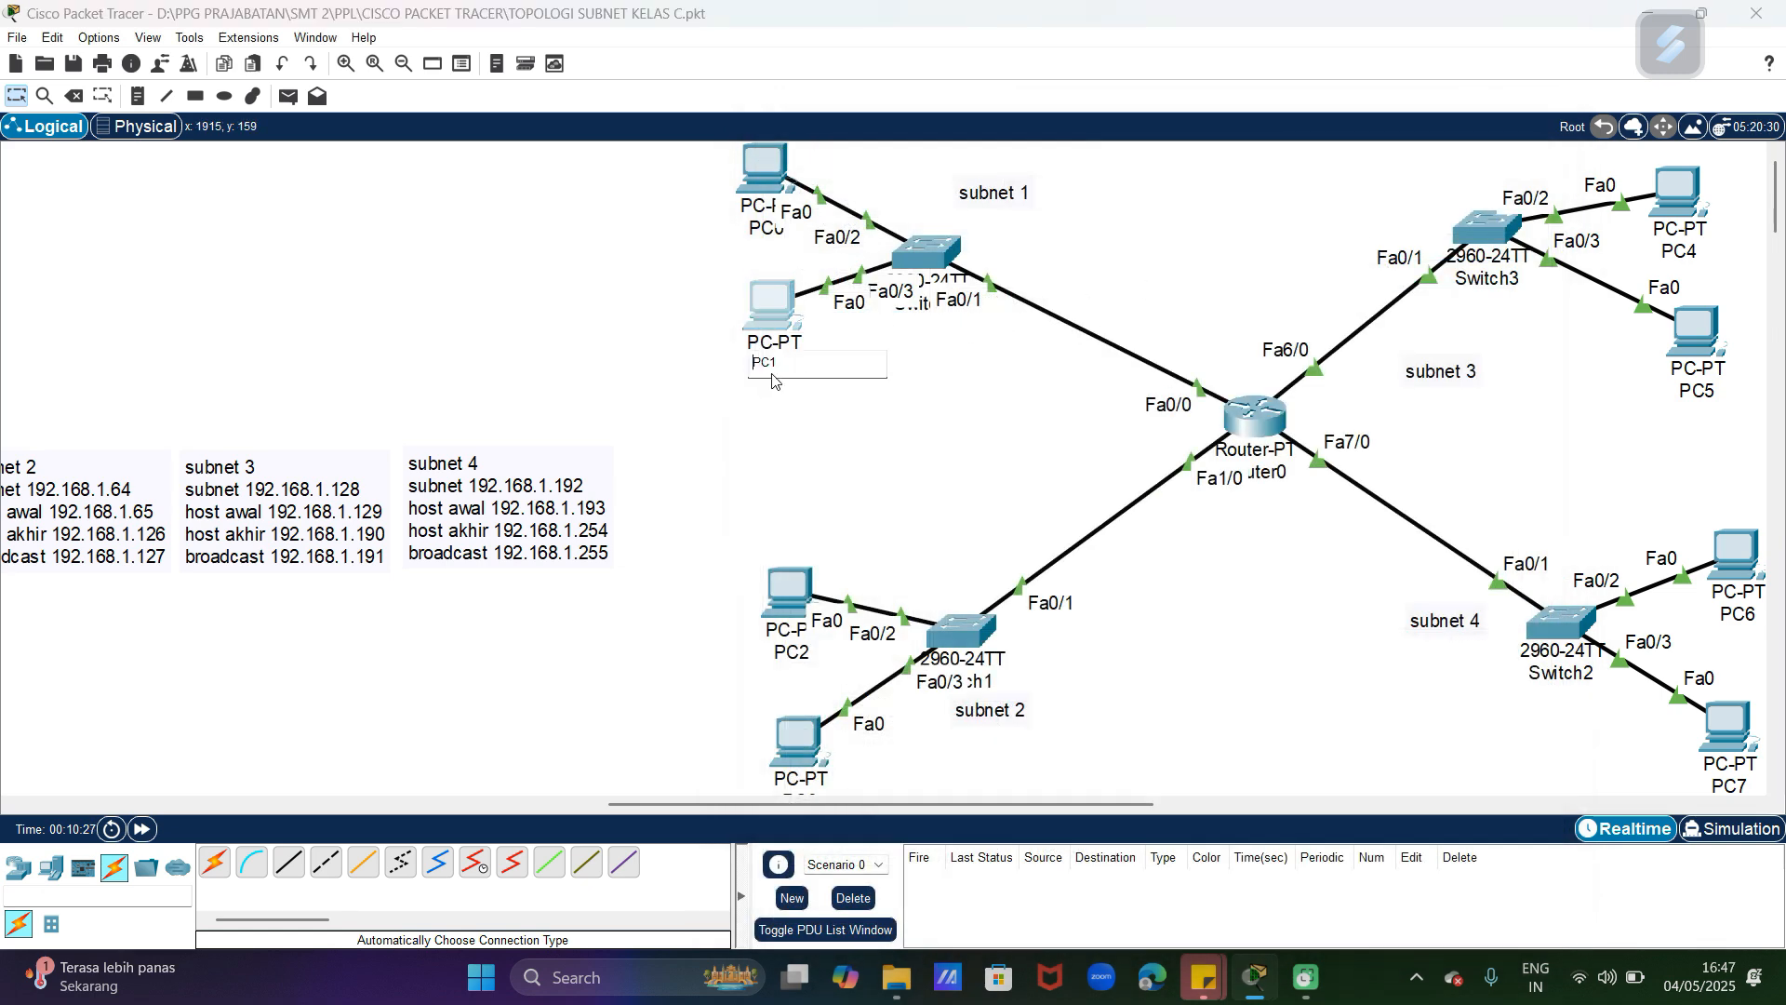
{"action": "left_click", "coordinate": [974, 483]}
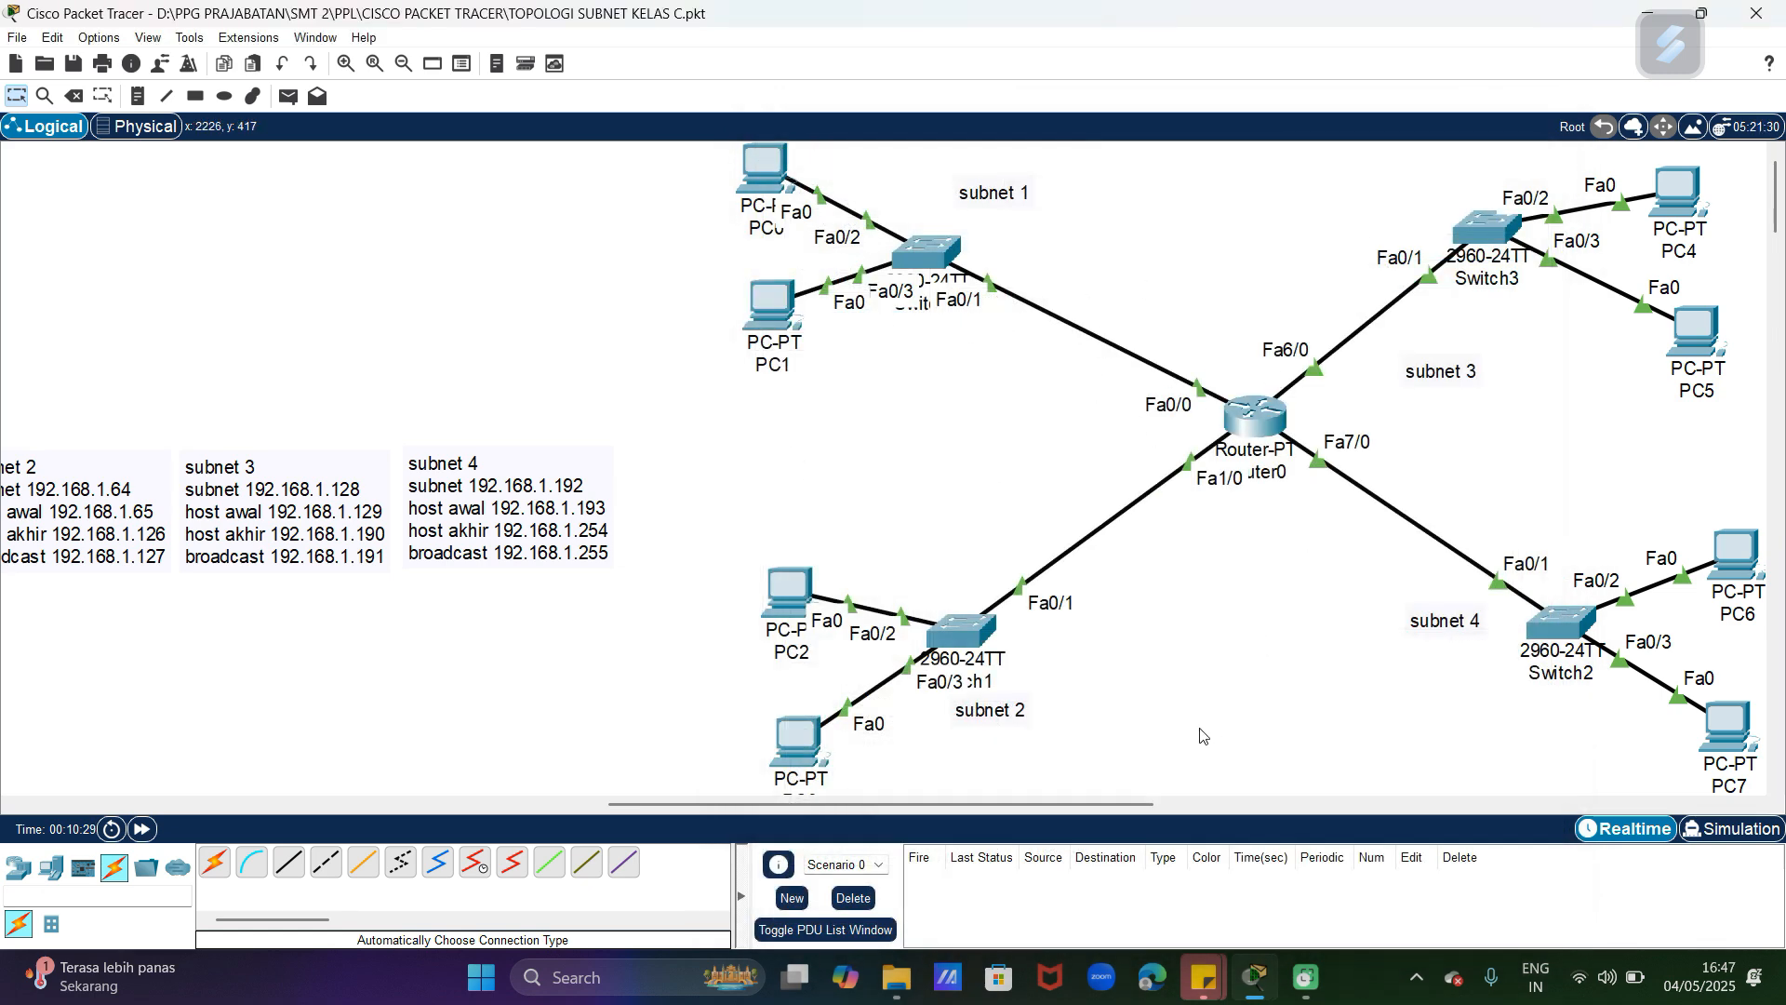
Step: Move Switch3, Switch0 and the PCs of subnets 1 and 3 slightly down, and shift the subnet 1 label down and right
{"action": "left_click_drag", "start_coordinate": [1091, 800], "coordinate": [1209, 800]}
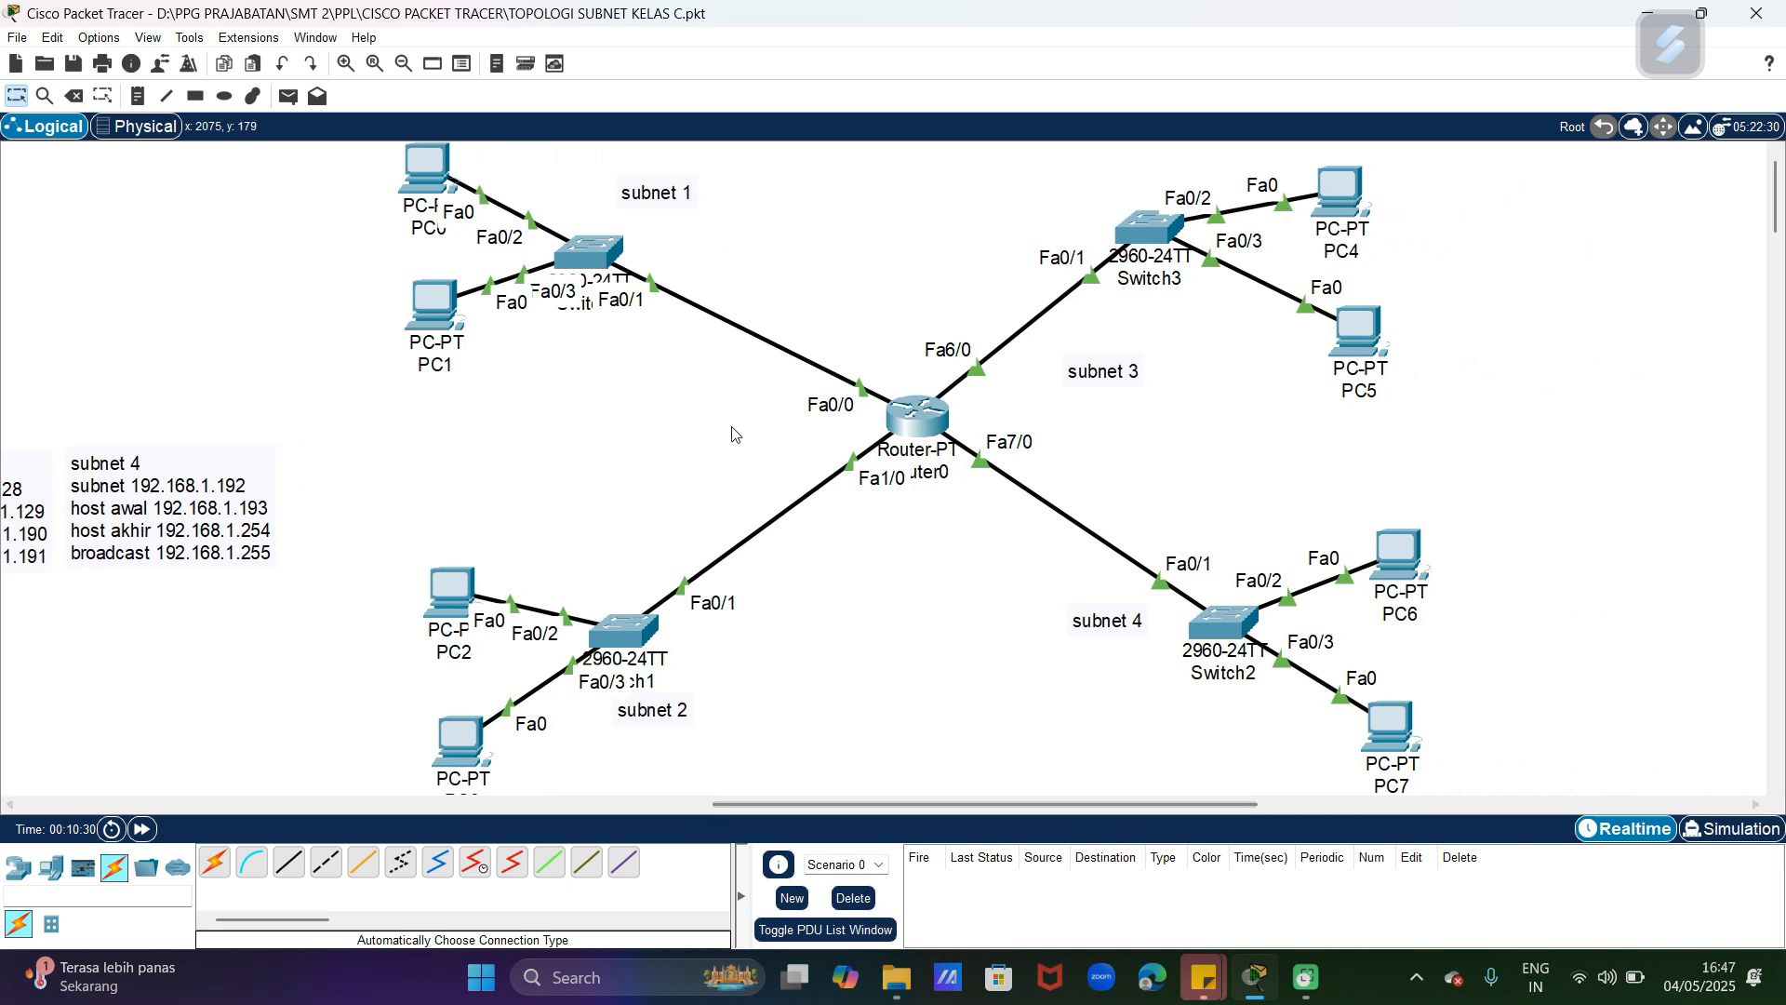
{"action": "left_click_drag", "start_coordinate": [1161, 234], "coordinate": [1157, 253]}
{"action": "left_click_drag", "start_coordinate": [582, 268], "coordinate": [594, 295]}
{"action": "left_click_drag", "start_coordinate": [335, 167], "coordinate": [437, 361]}
{"action": "left_click_drag", "start_coordinate": [1277, 167], "coordinate": [1433, 400]}
{"action": "left_click_drag", "start_coordinate": [1363, 352], "coordinate": [1376, 364]}
{"action": "left_click_drag", "start_coordinate": [656, 193], "coordinate": [692, 254]}
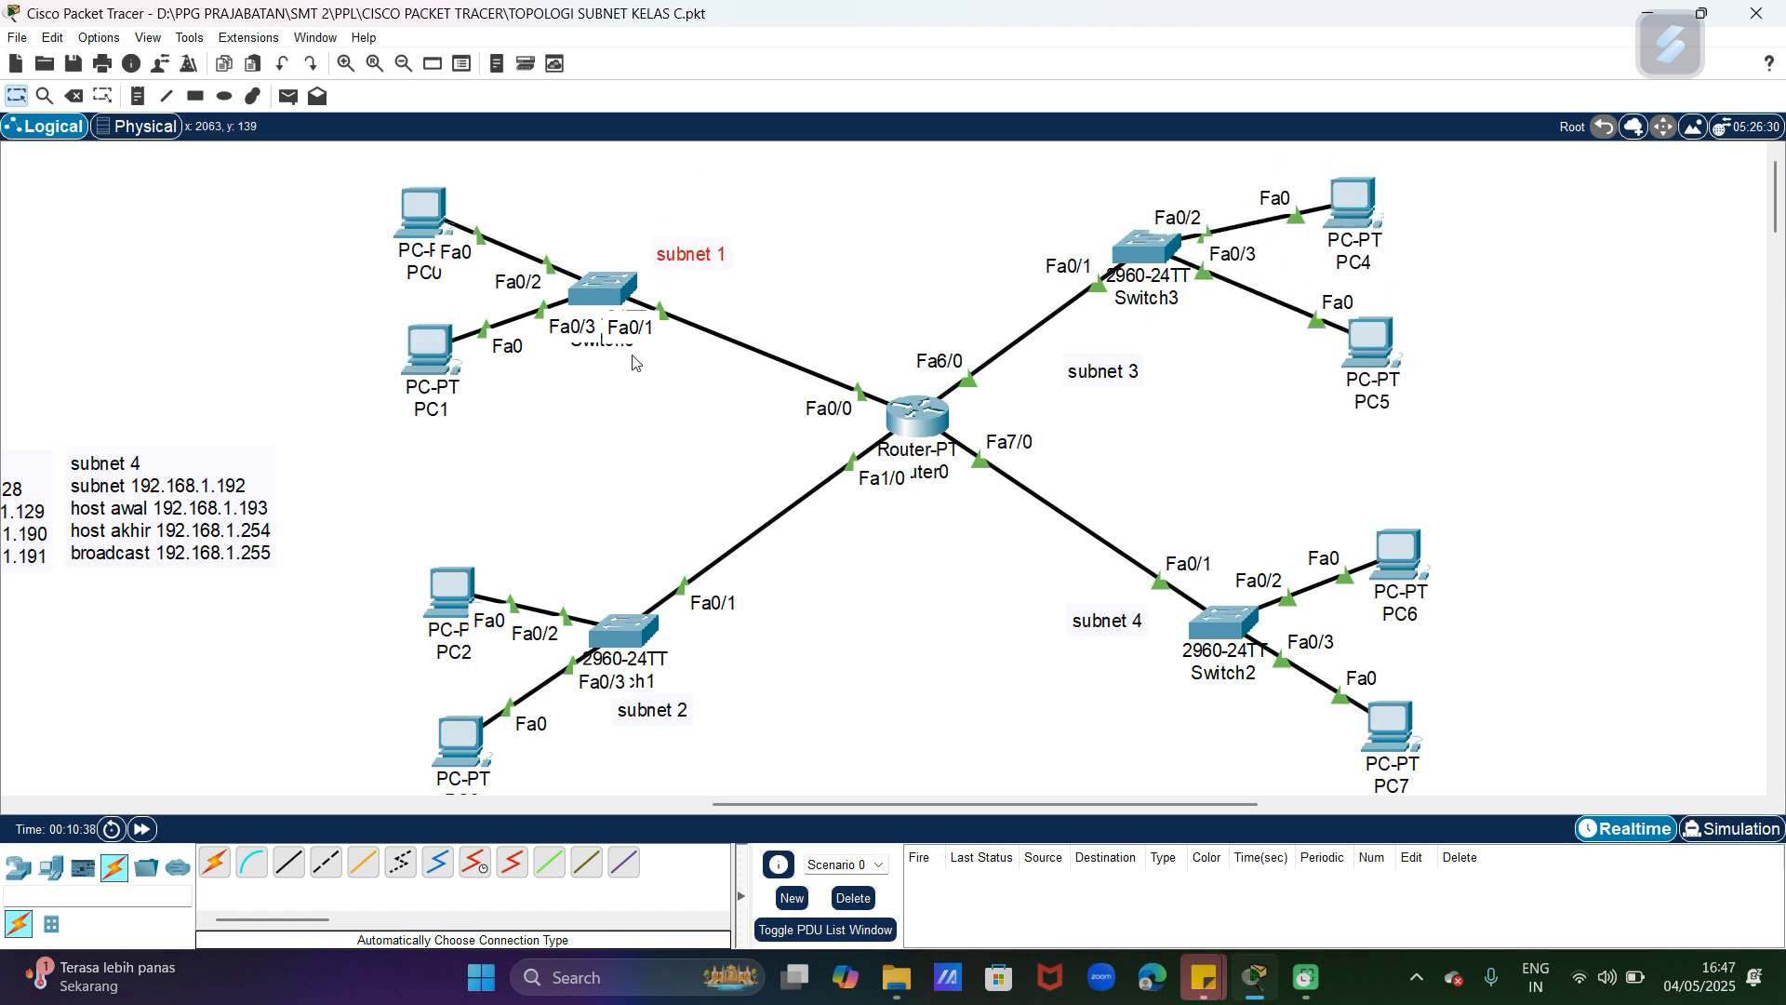
Step: Open the IP configuration of PC0 in subnet 1
{"action": "left_click_drag", "start_coordinate": [772, 804], "coordinate": [577, 798]}
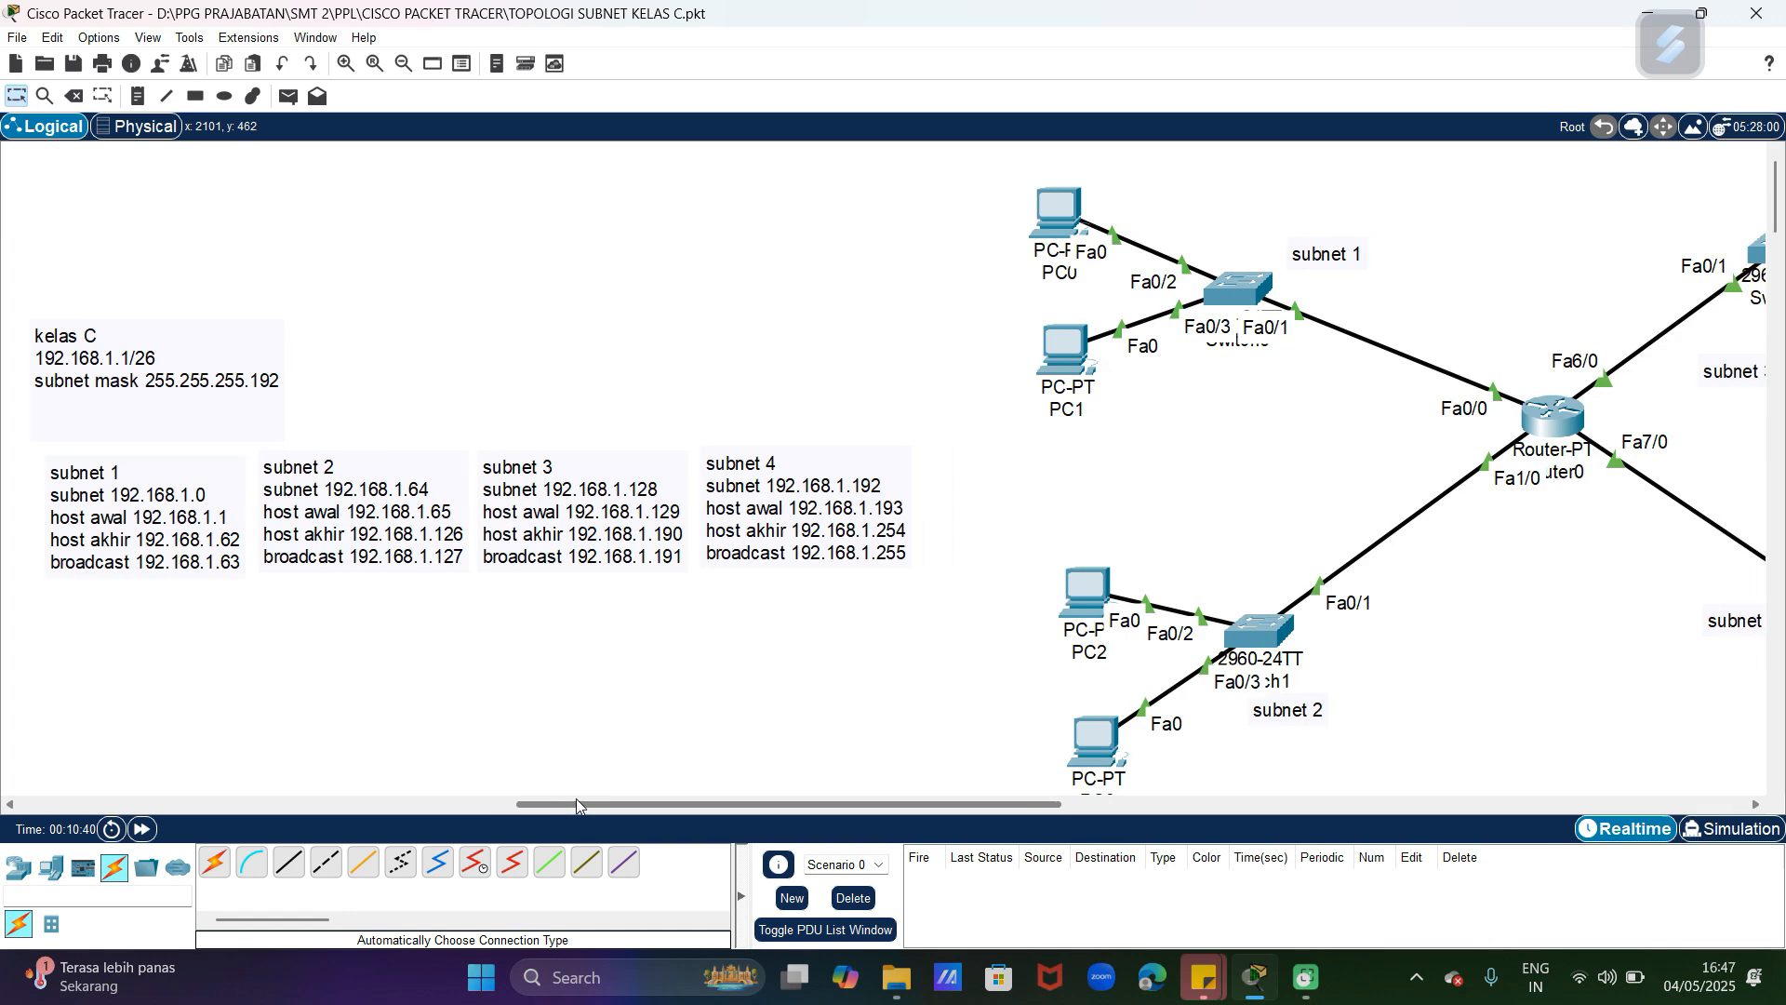
{"action": "left_click", "coordinate": [1053, 215]}
{"action": "left_click", "coordinate": [795, 181]}
{"action": "left_click", "coordinate": [737, 247]}
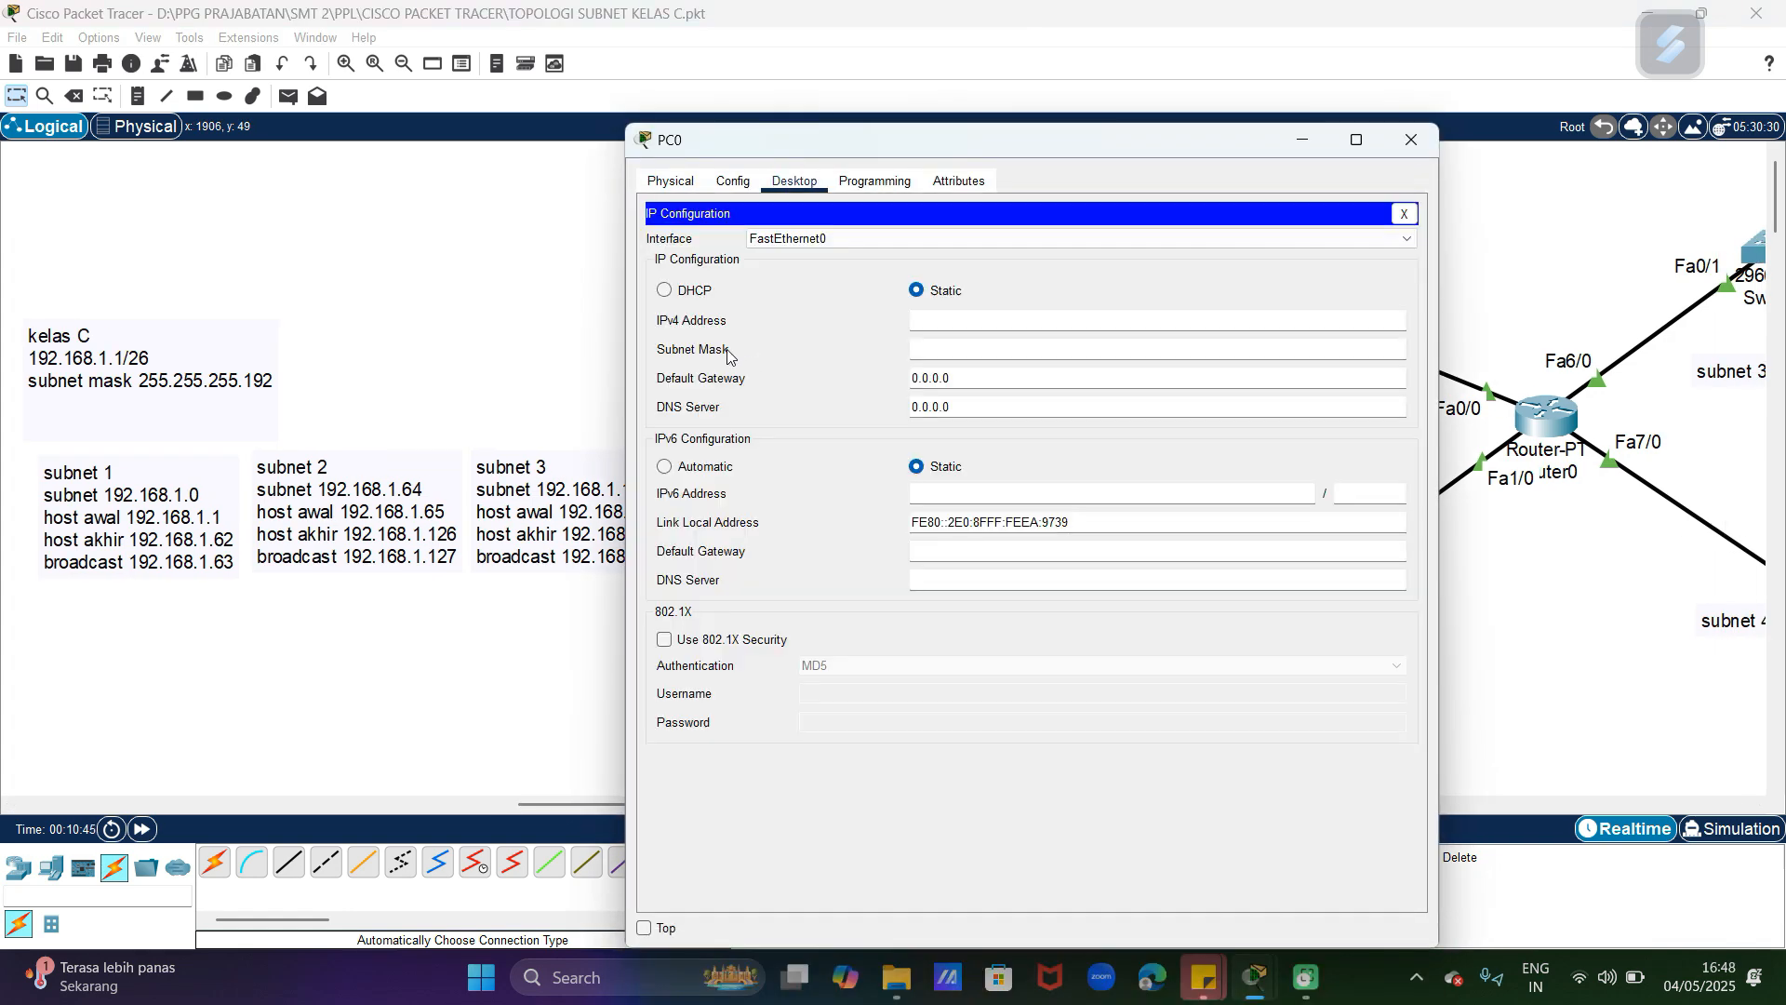
Step: Try to assign PC0 the static IPv4 address 192.168.1.1
{"action": "left_click", "coordinate": [935, 319]}
{"action": "type", "text": "192.168.1"}
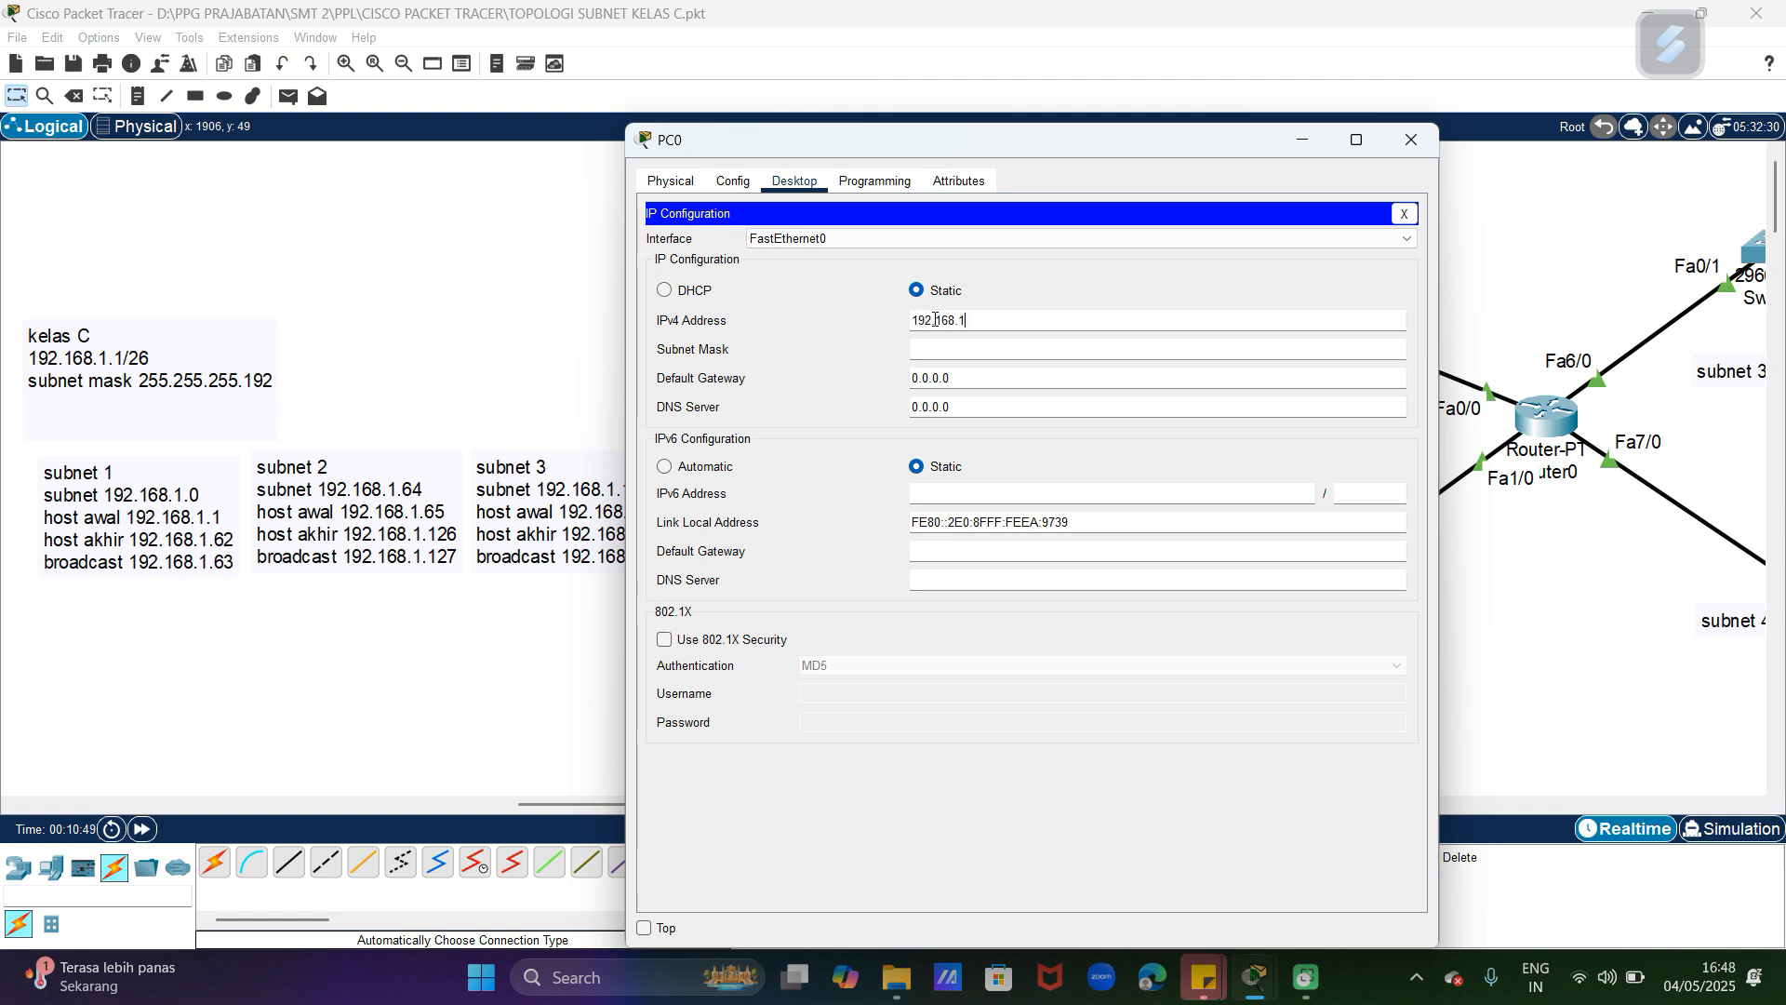
{"action": "type", "text": ".1"}
{"action": "left_click", "coordinate": [994, 342]}
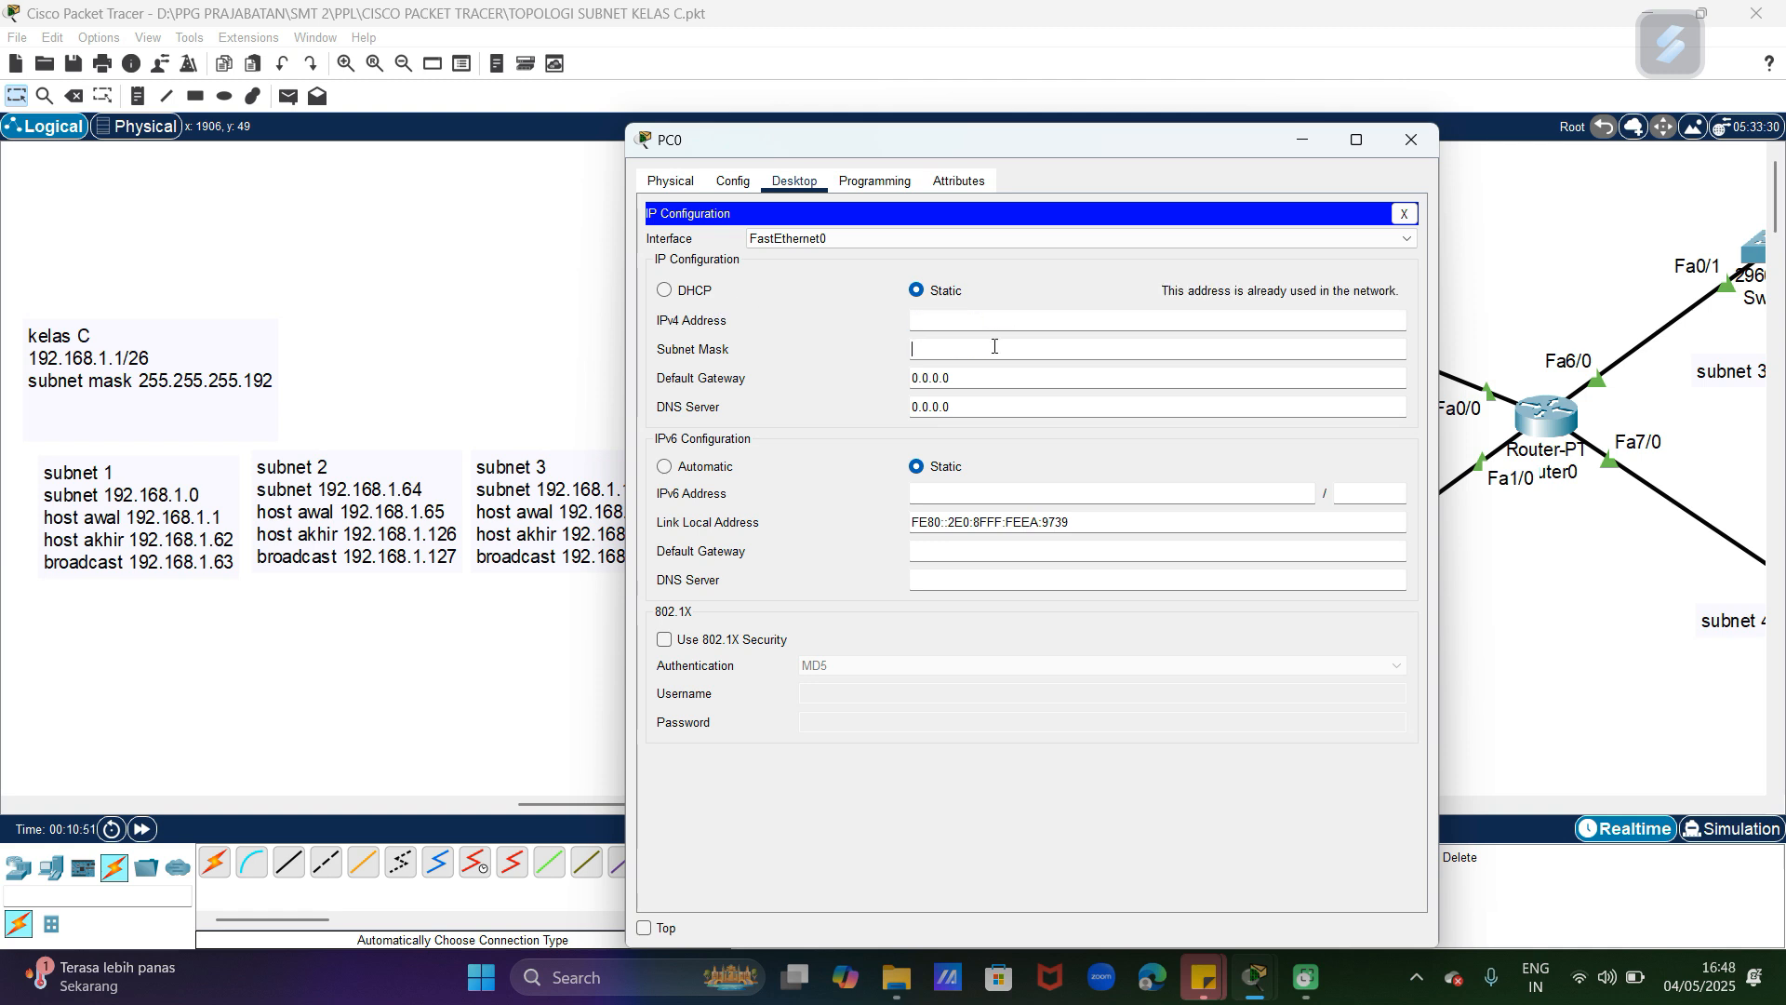
Step: Set PC0's IPv4 address to 192.168.1.2, subnet mask to 255.255.255.192 and default gateway to 192.168.1.1
{"action": "left_click", "coordinate": [984, 325]}
{"action": "type", "text": "192.168.1.2"}
{"action": "left_click", "coordinate": [987, 349]}
{"action": "key", "text": "BackSpace"}
{"action": "type", "text": "192"}
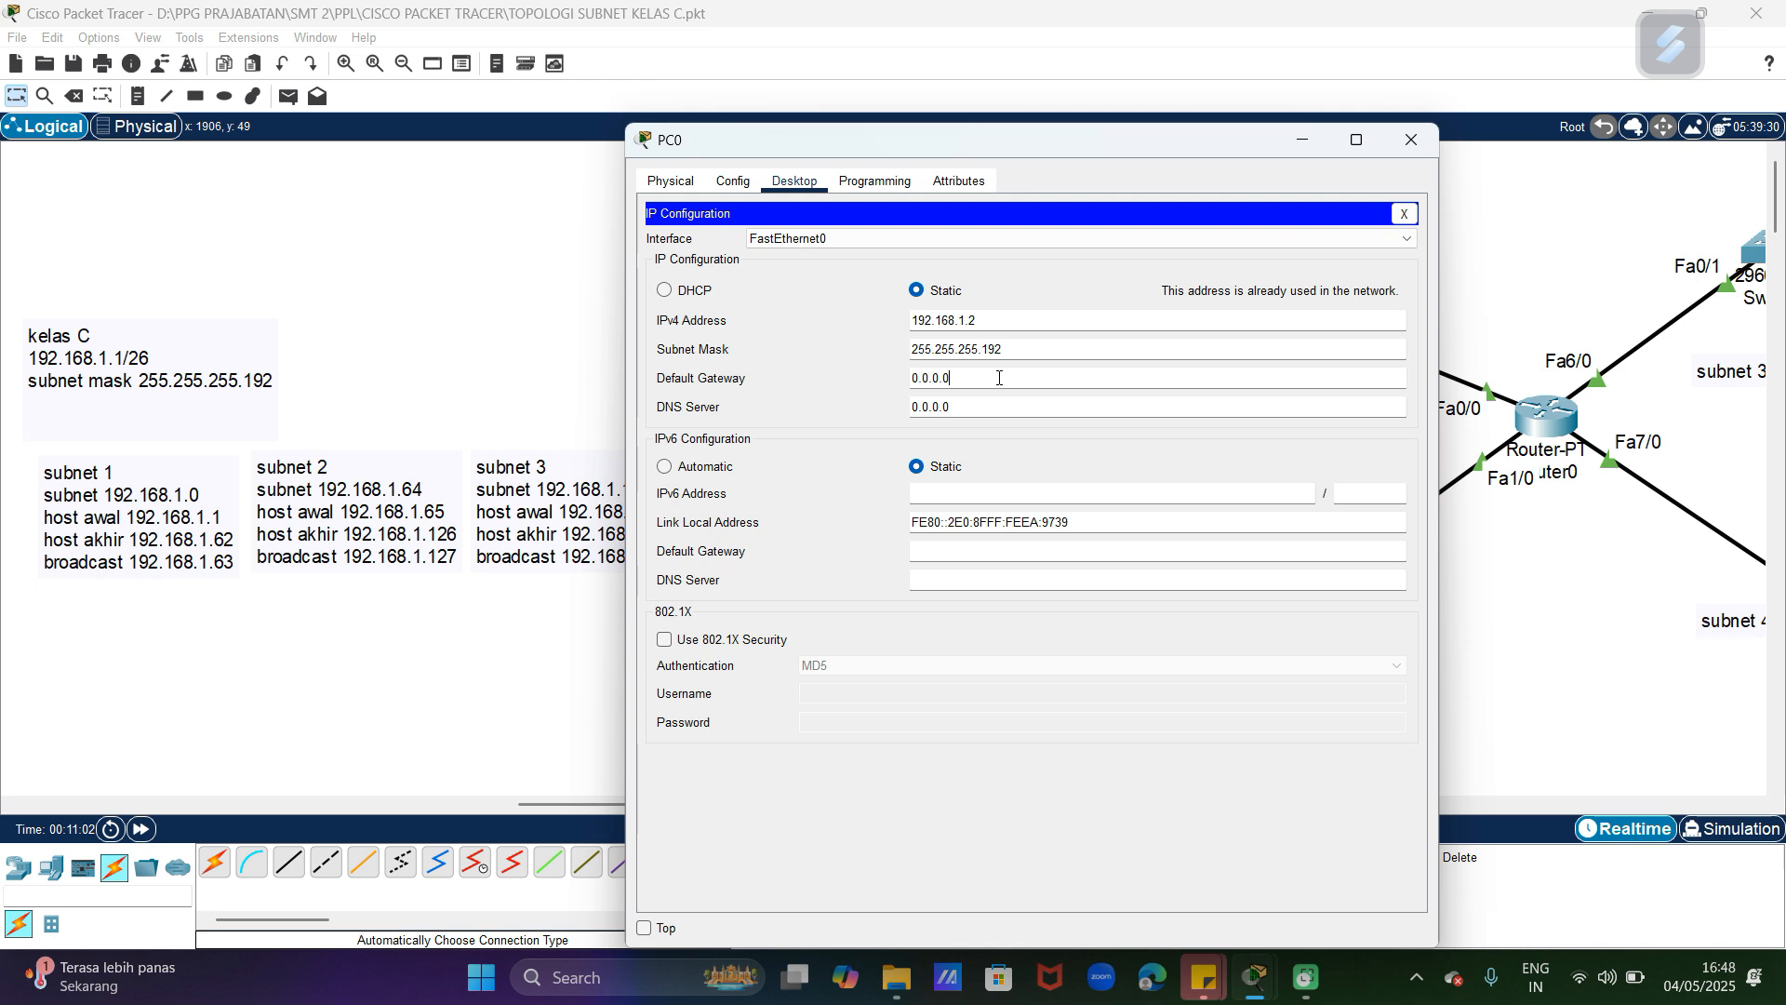
{"action": "left_click_drag", "start_coordinate": [998, 377], "coordinate": [870, 383]}
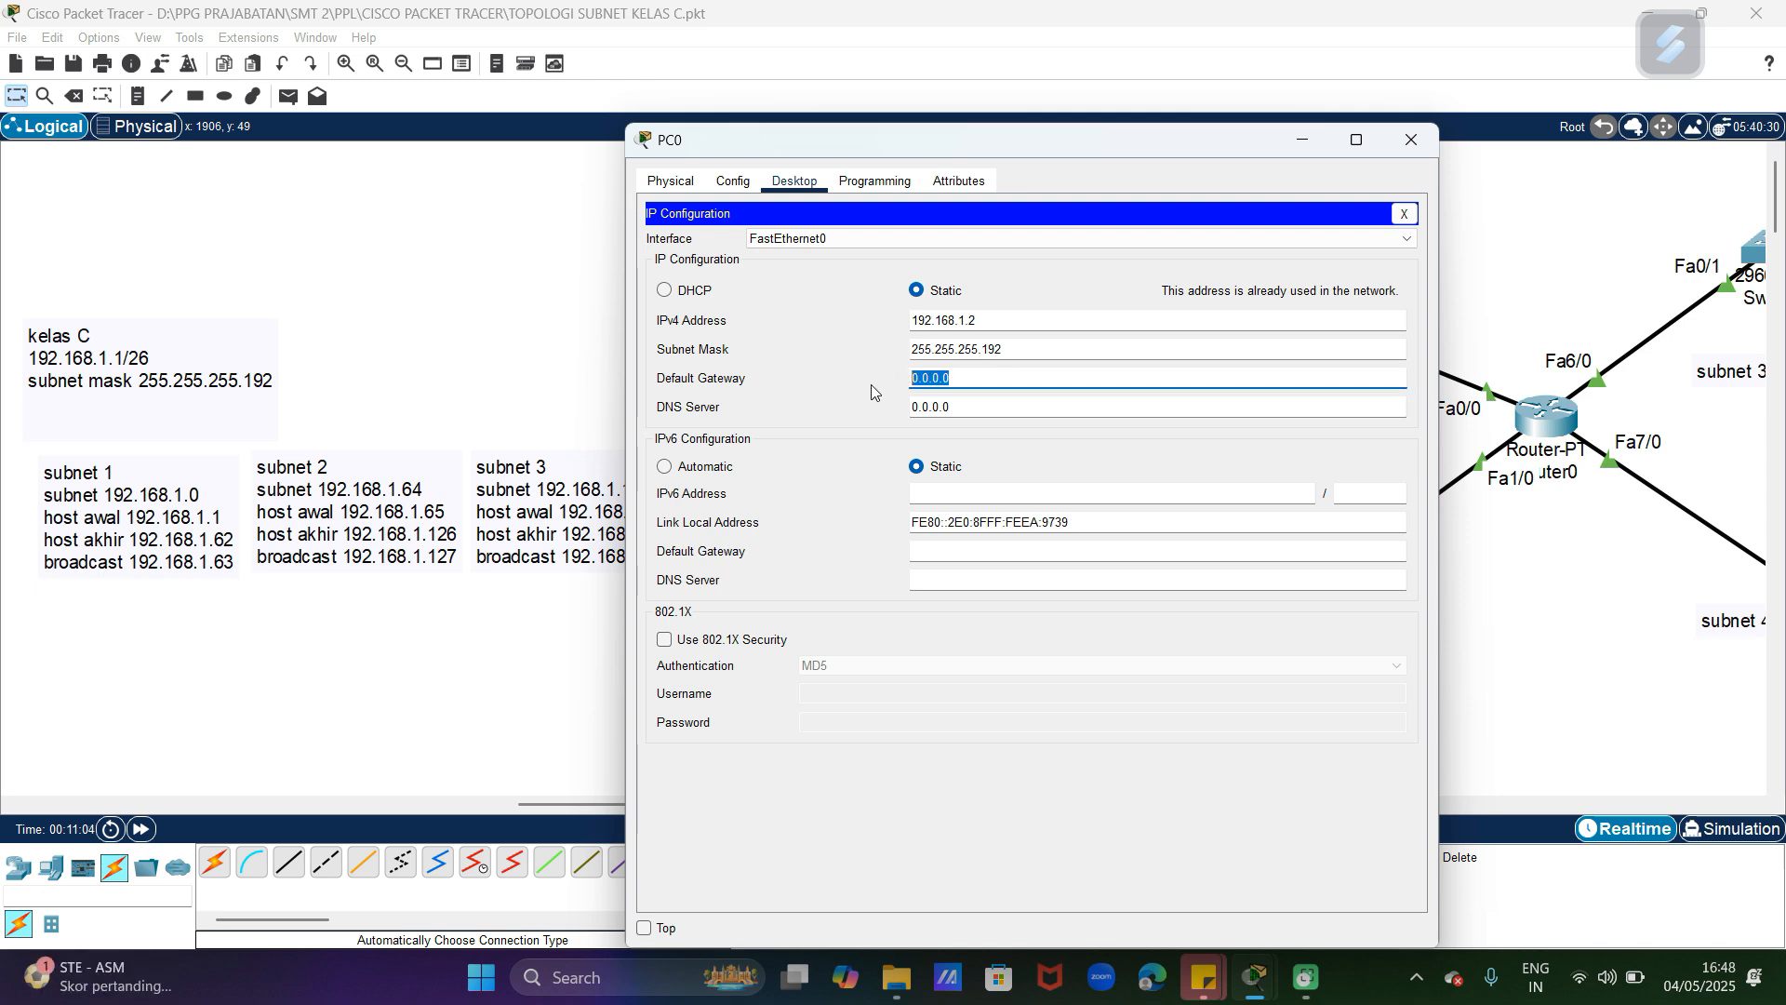
{"action": "type", "text": "192.168.1.1"}
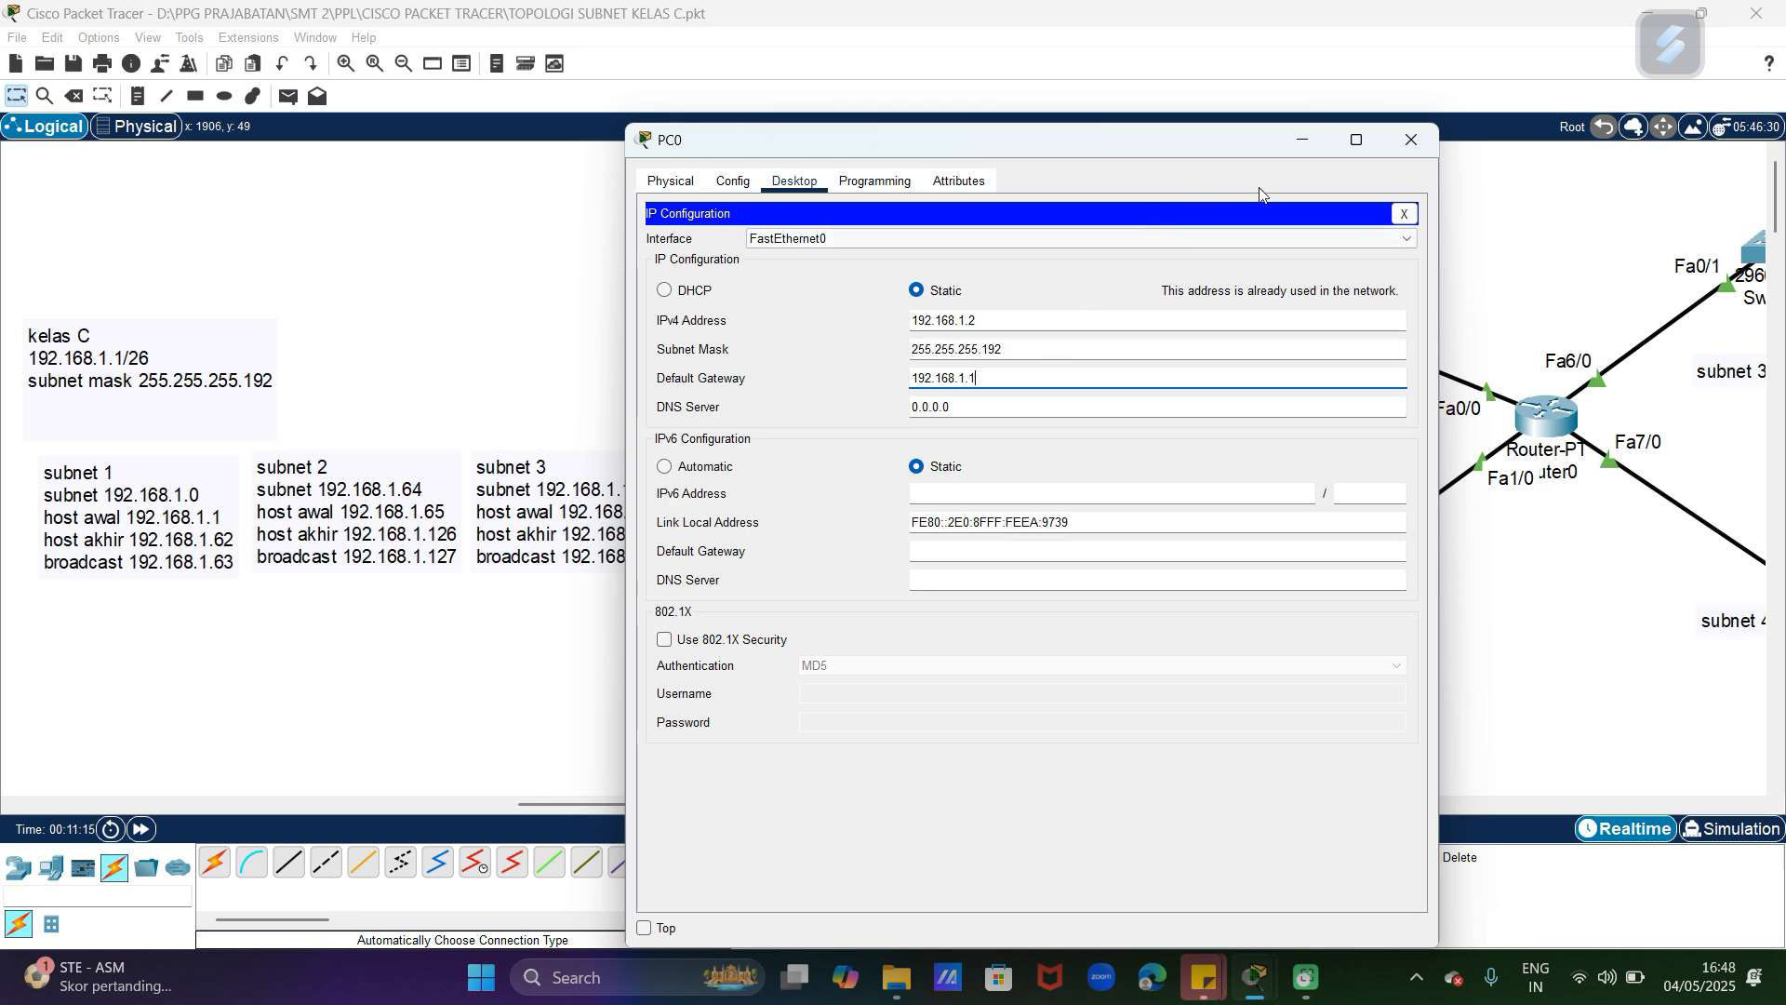
{"action": "left_click", "coordinate": [1411, 137]}
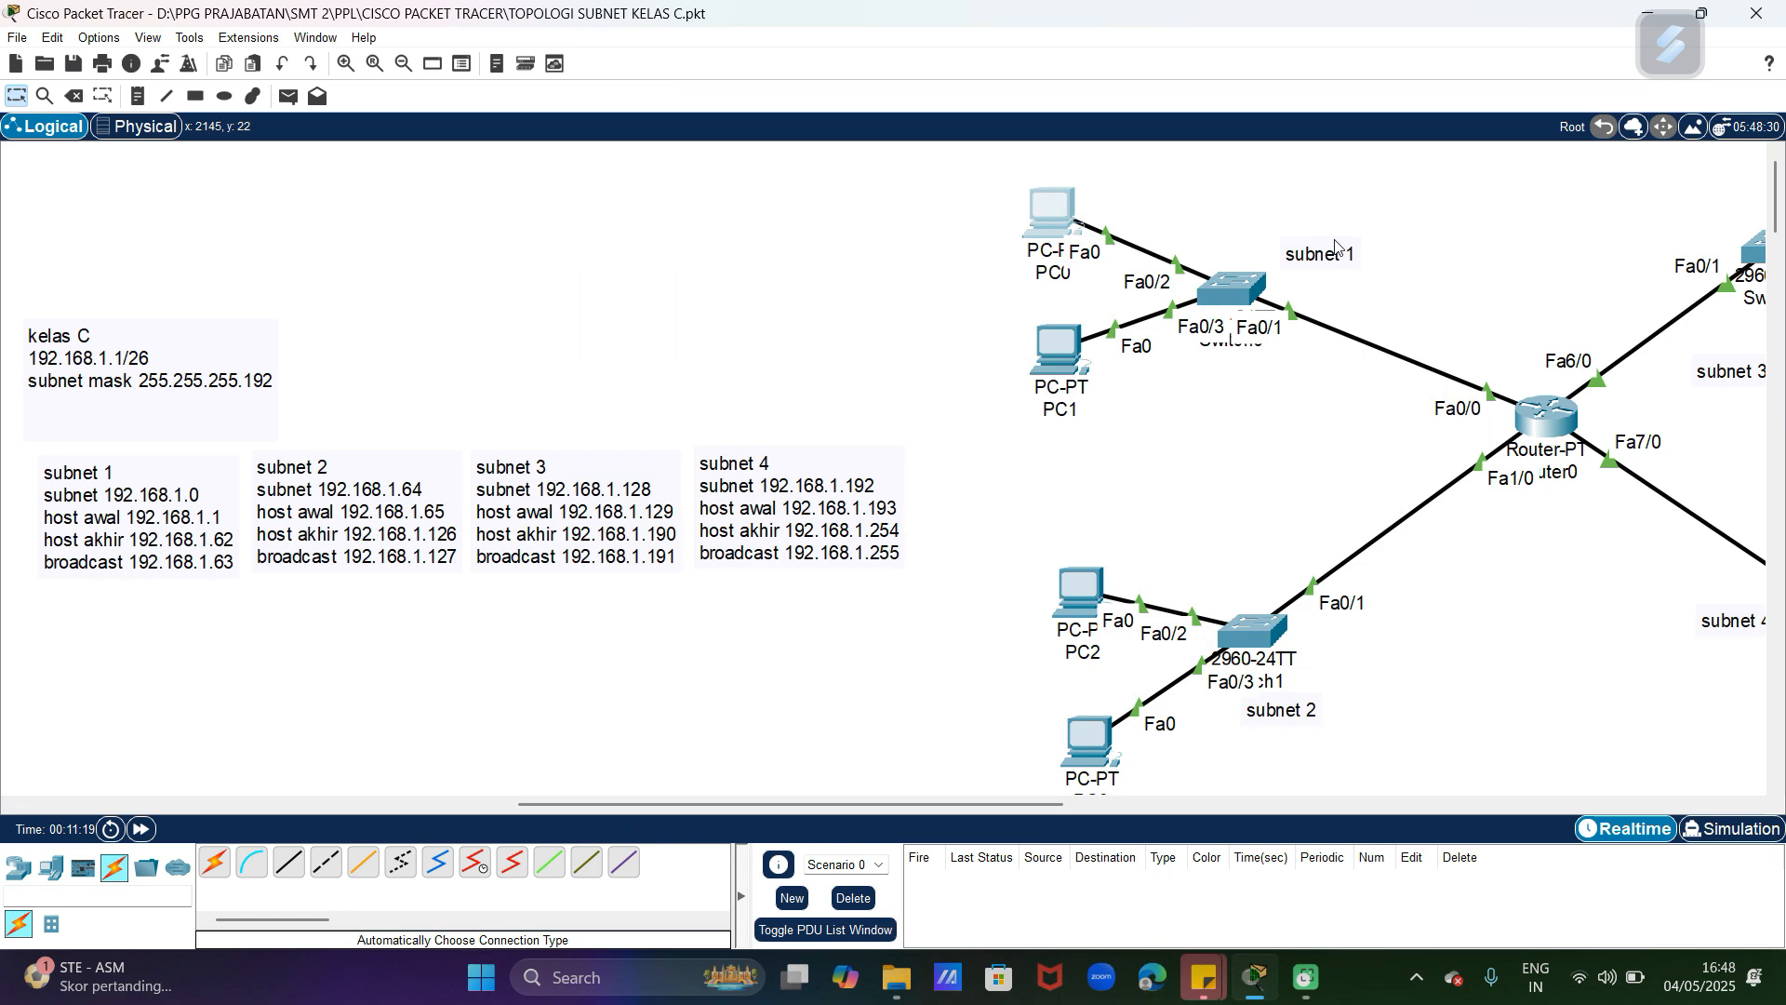
Step: Create a DHCP pool named net1 in the command line of Router0
{"action": "left_click", "coordinate": [1560, 428]}
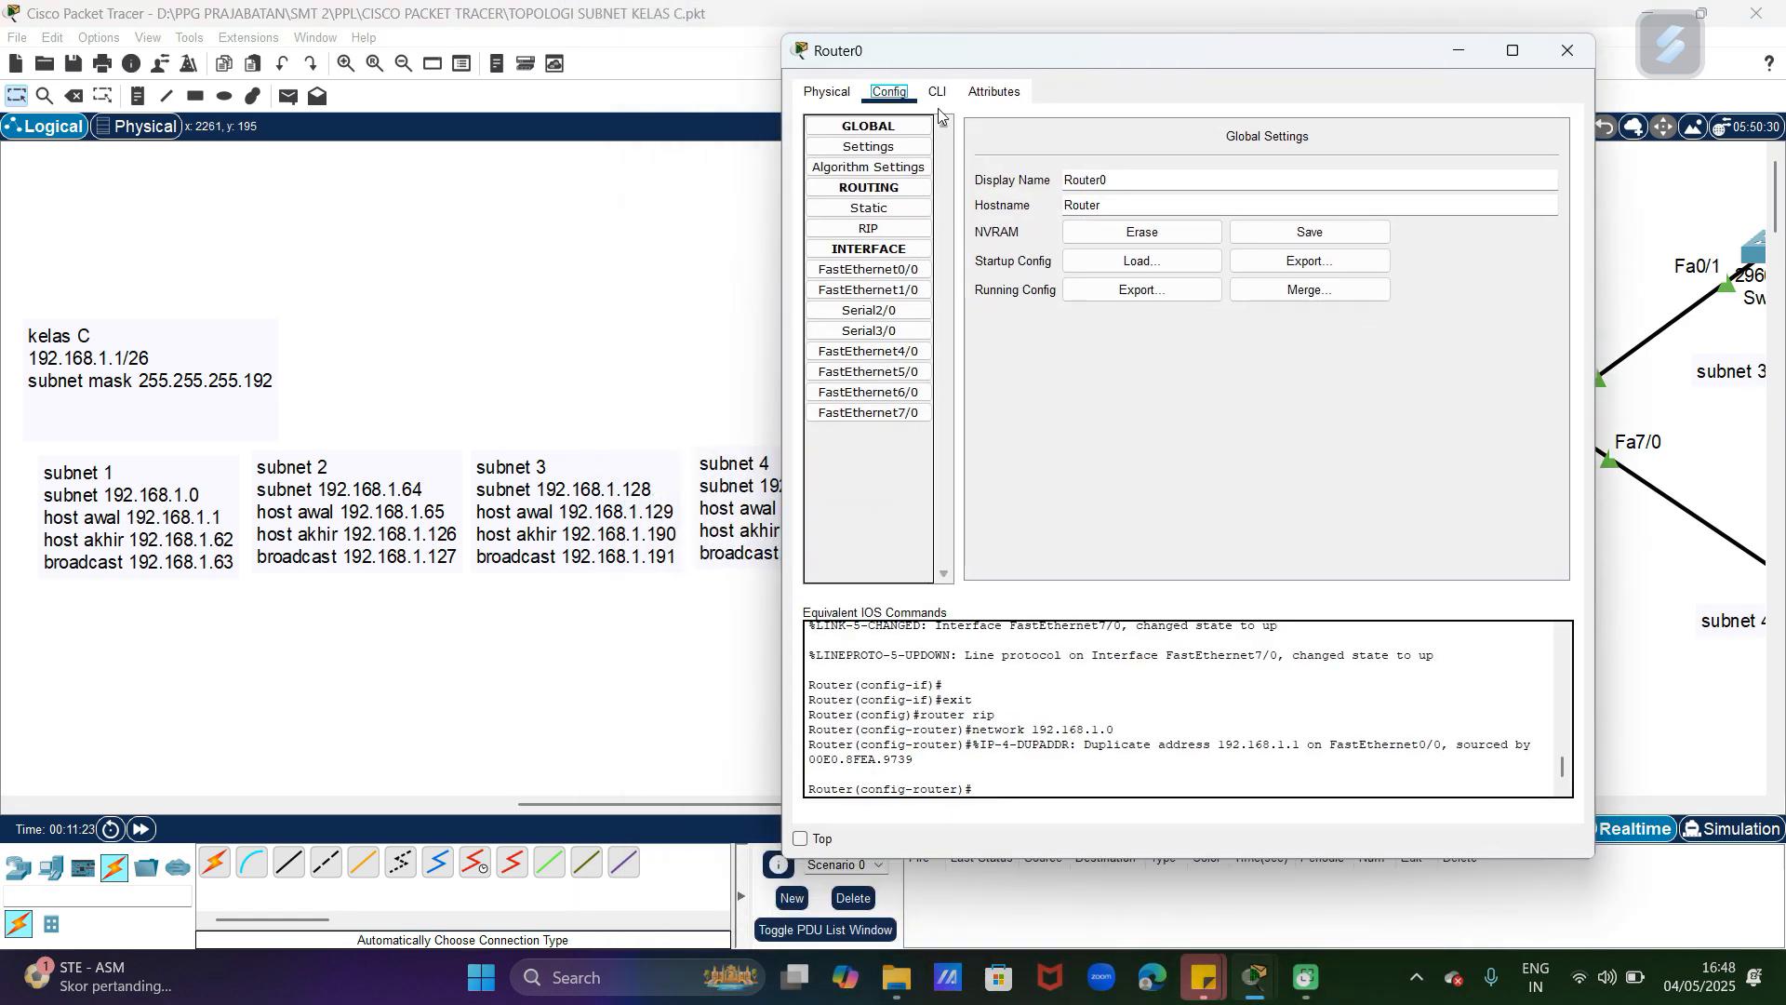
{"action": "left_click", "coordinate": [937, 93]}
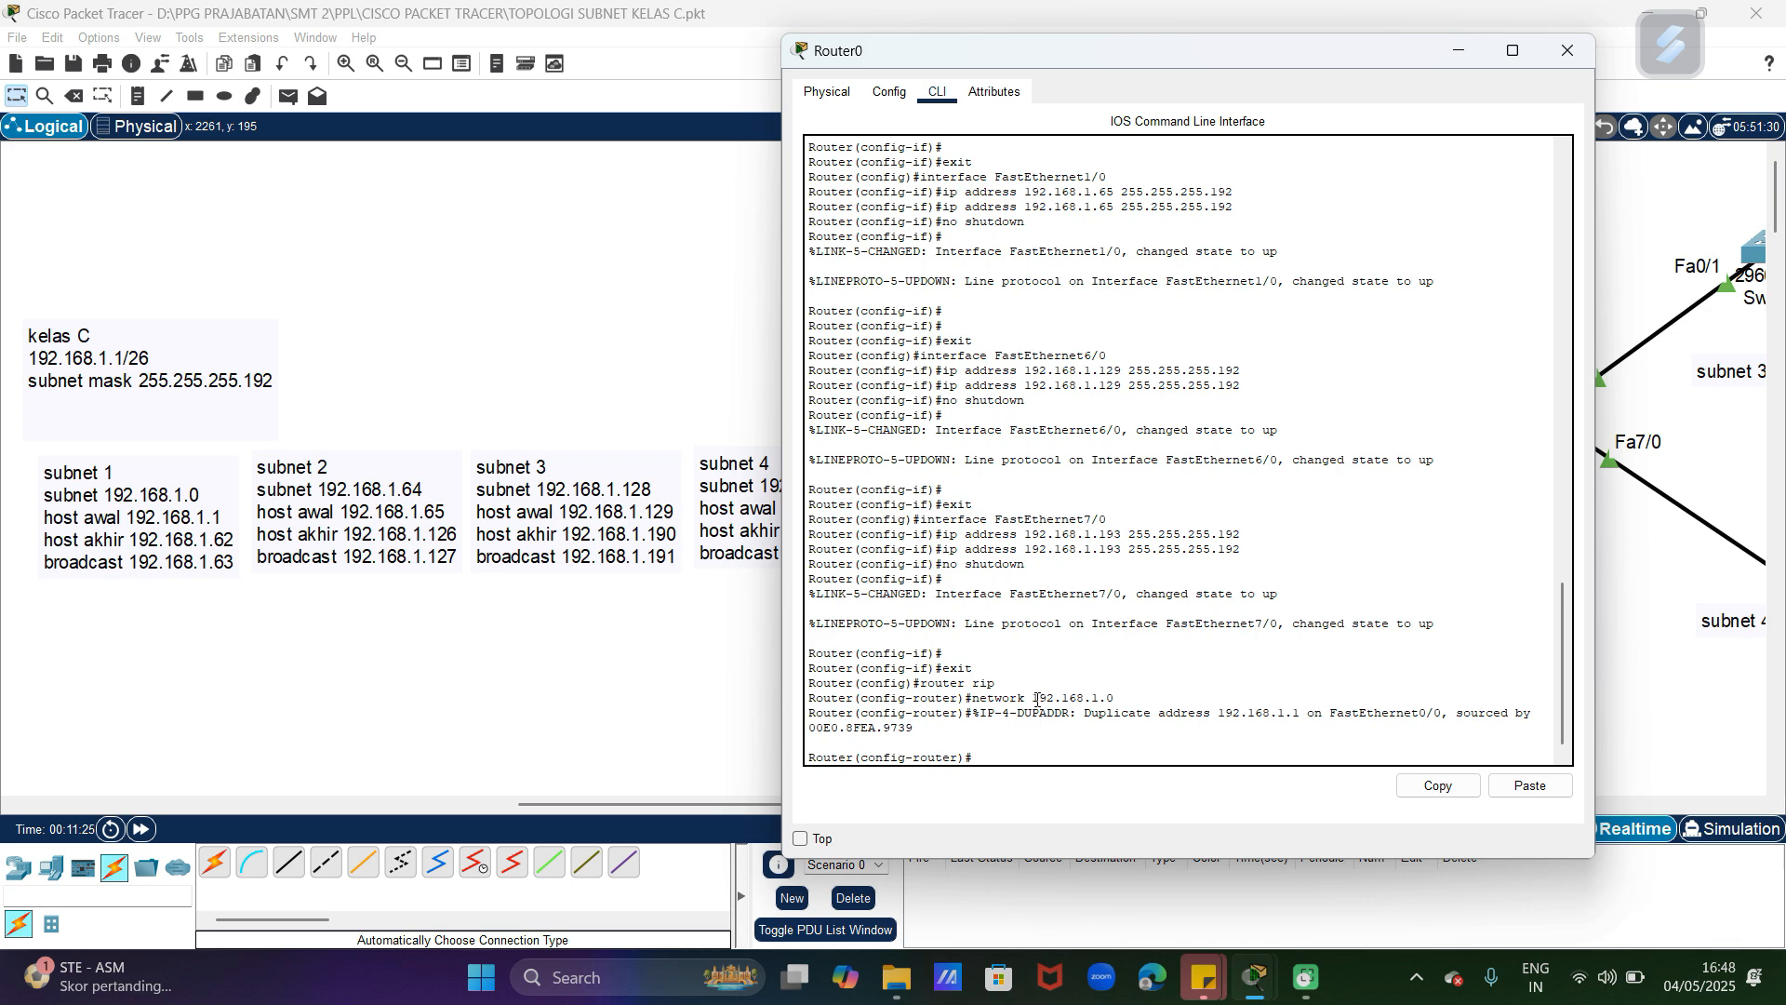
{"action": "type", "text": "ip dhcp pool net1"}
{"action": "key", "text": "Return"}
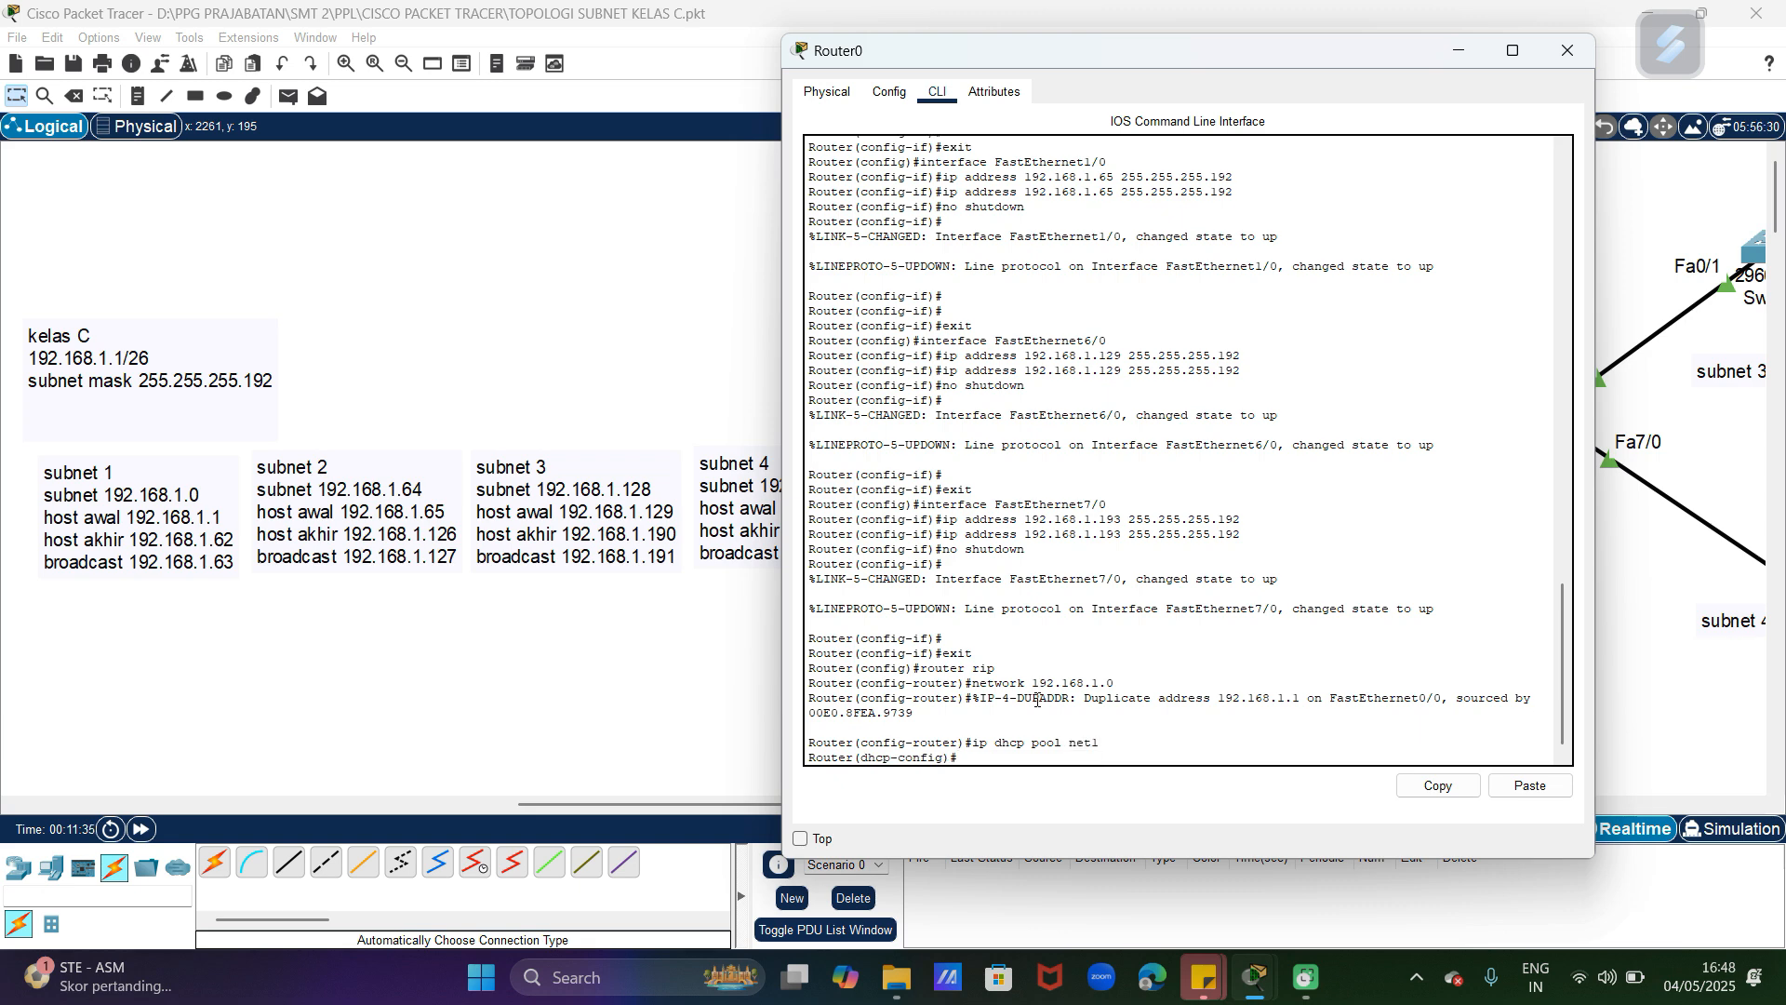
Step: Assign the network 192.168.1.1 with mask 255.255.255.192 to the net1 DHCP pool
{"action": "type", "text": "net"}
{"action": "key", "text": "Tab"}
{"action": "type", "text": "192.168."}
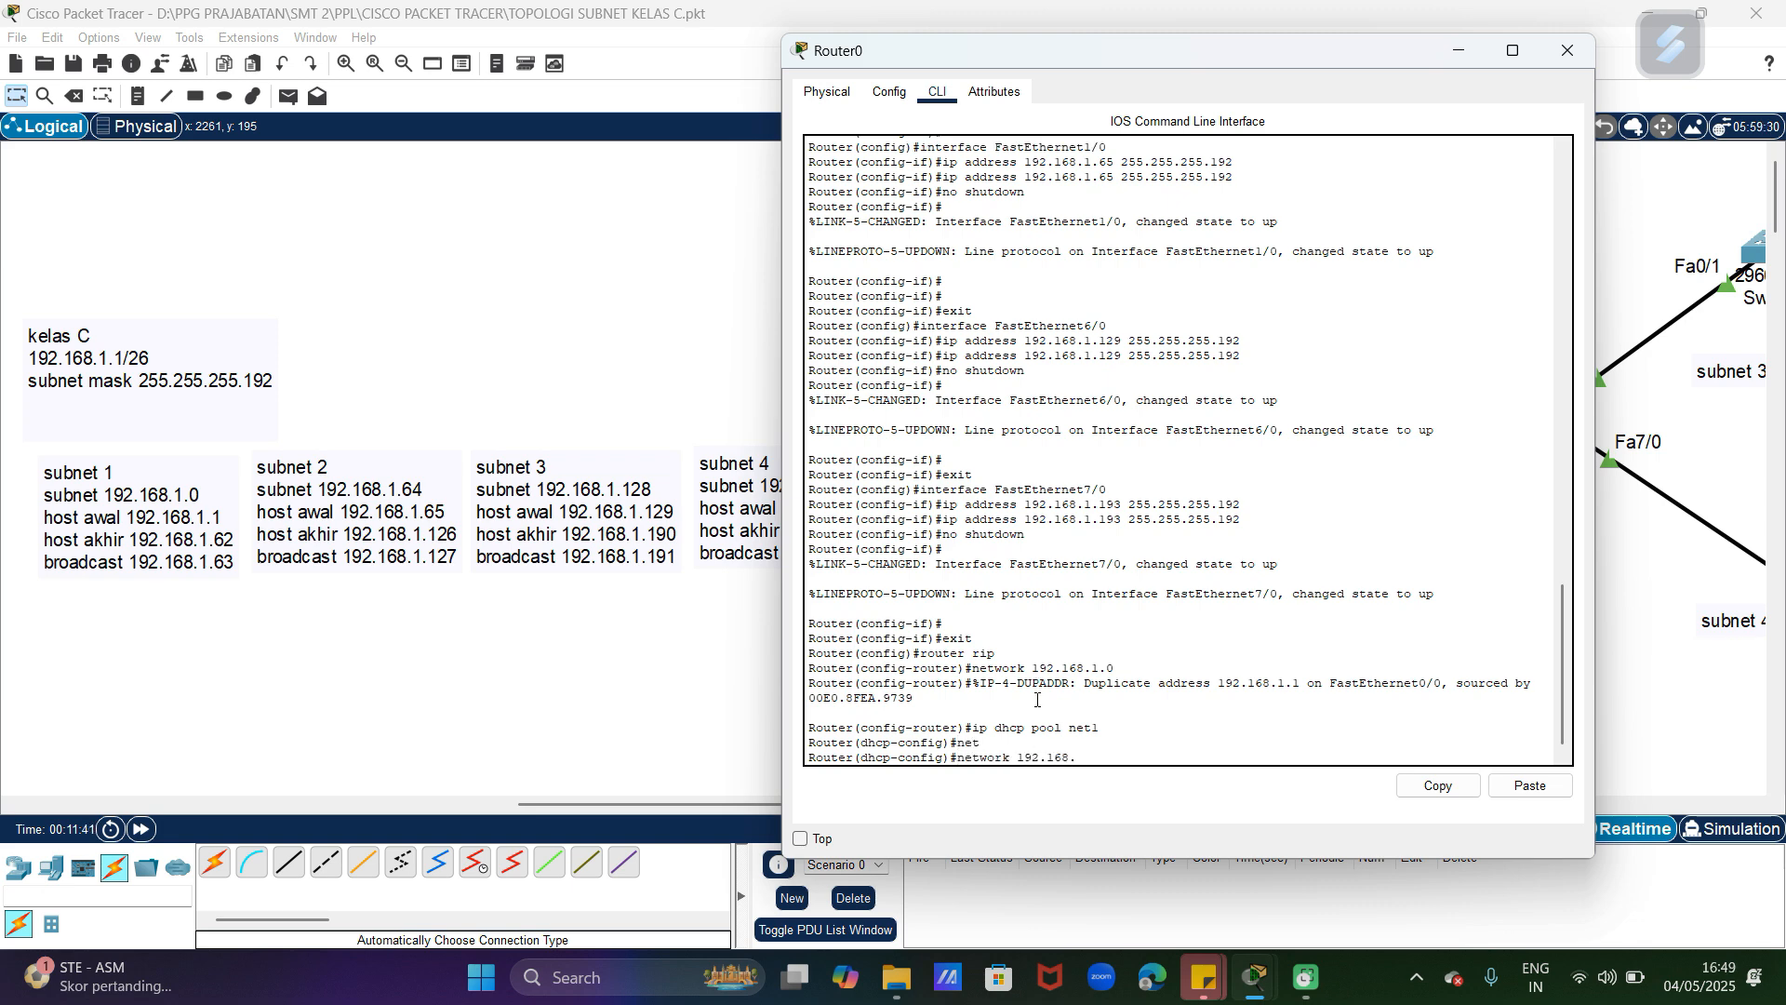
{"action": "type", "text": "1.1 255.255.255.192"}
{"action": "key", "text": "Return"}
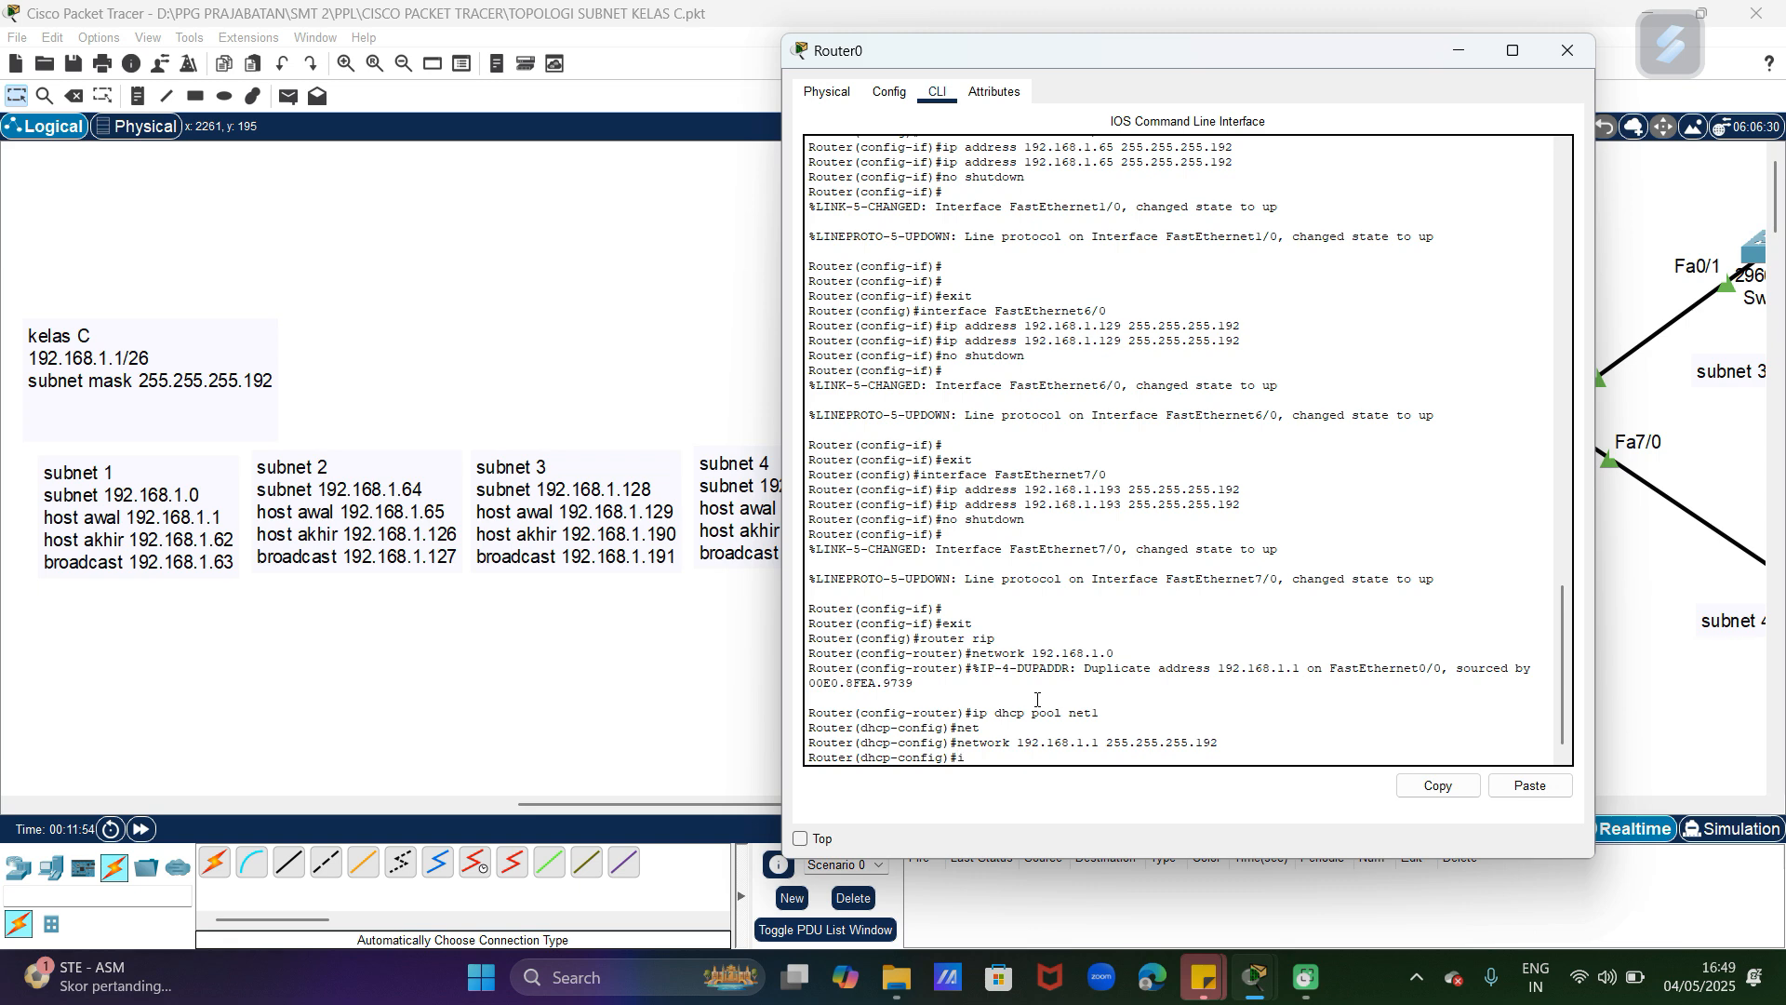
Step: Try to set the net1 pool's gateway with the command network default 192.168.1.1
{"action": "key", "text": "BackSpace"}
{"action": "key", "text": "BackSpace"}
{"action": "type", "text": "ip def"}
{"action": "key", "text": "Return"}
{"action": "type", "text": "ip detw"}
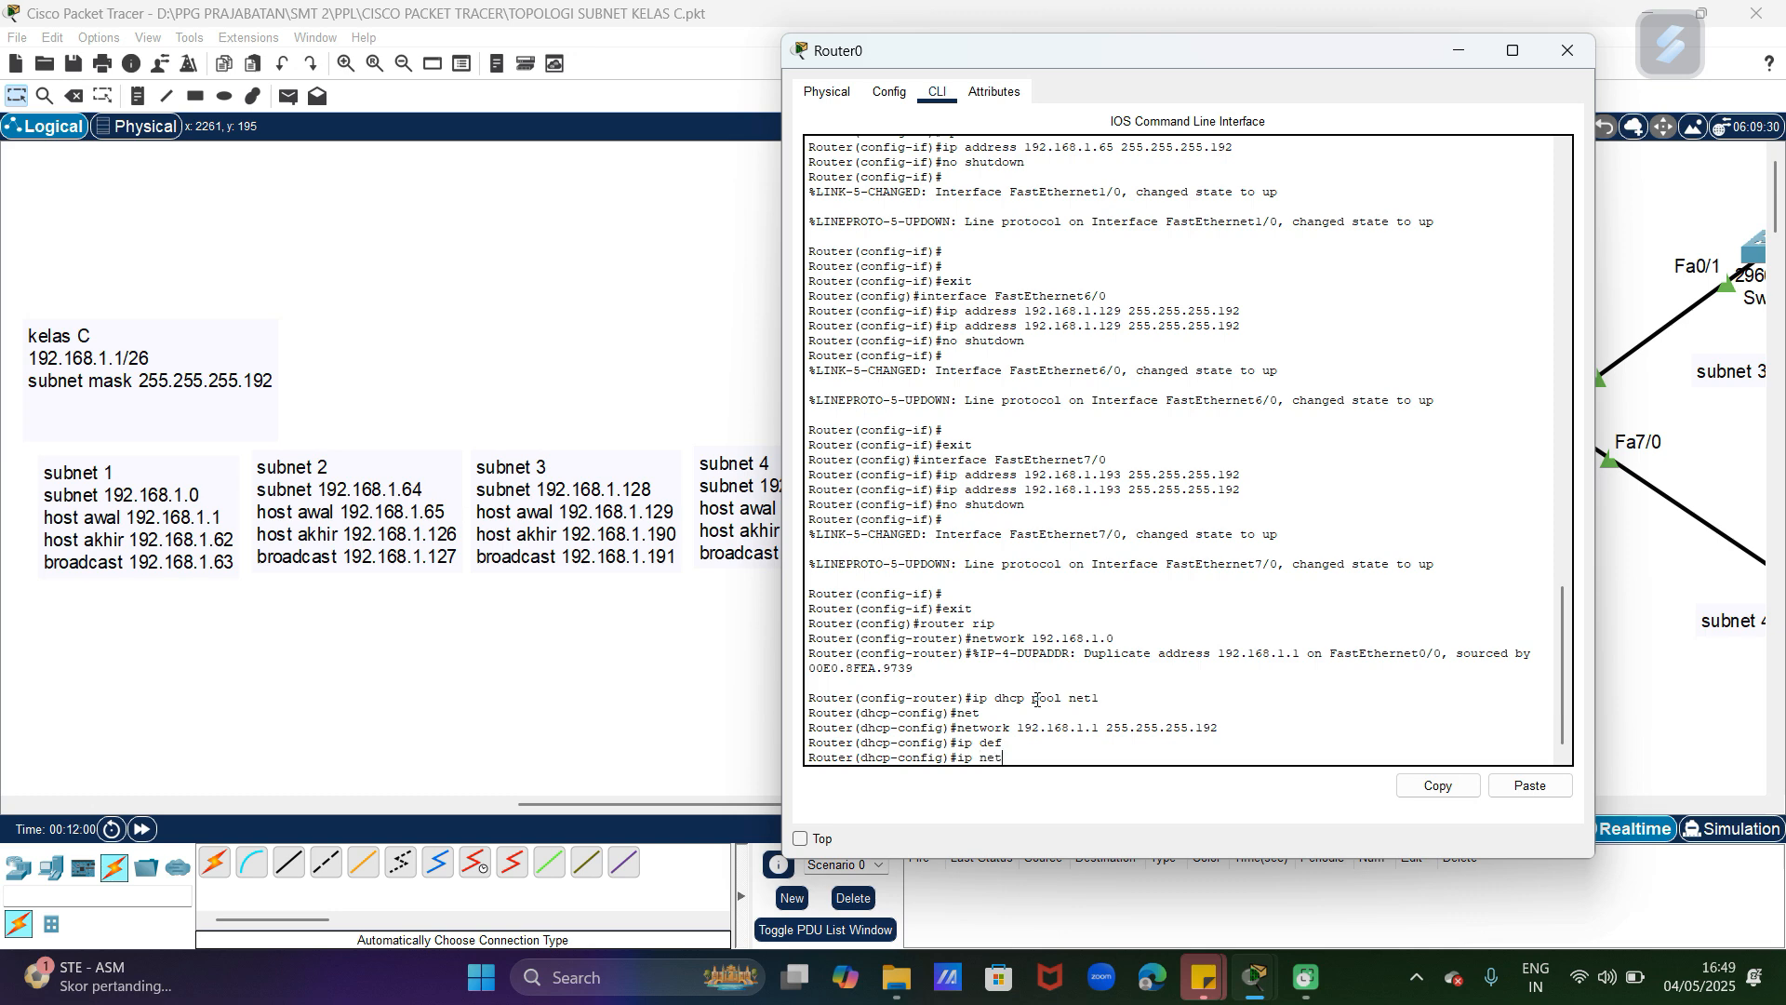
{"action": "key", "text": "Return"}
{"action": "type", "text": "ip net"}
{"action": "key", "text": "BackSpace"}
{"action": "key", "text": "BackSpace"}
{"action": "key", "text": "BackSpace"}
{"action": "key", "text": "BackSpace"}
{"action": "type", "text": "etwork"}
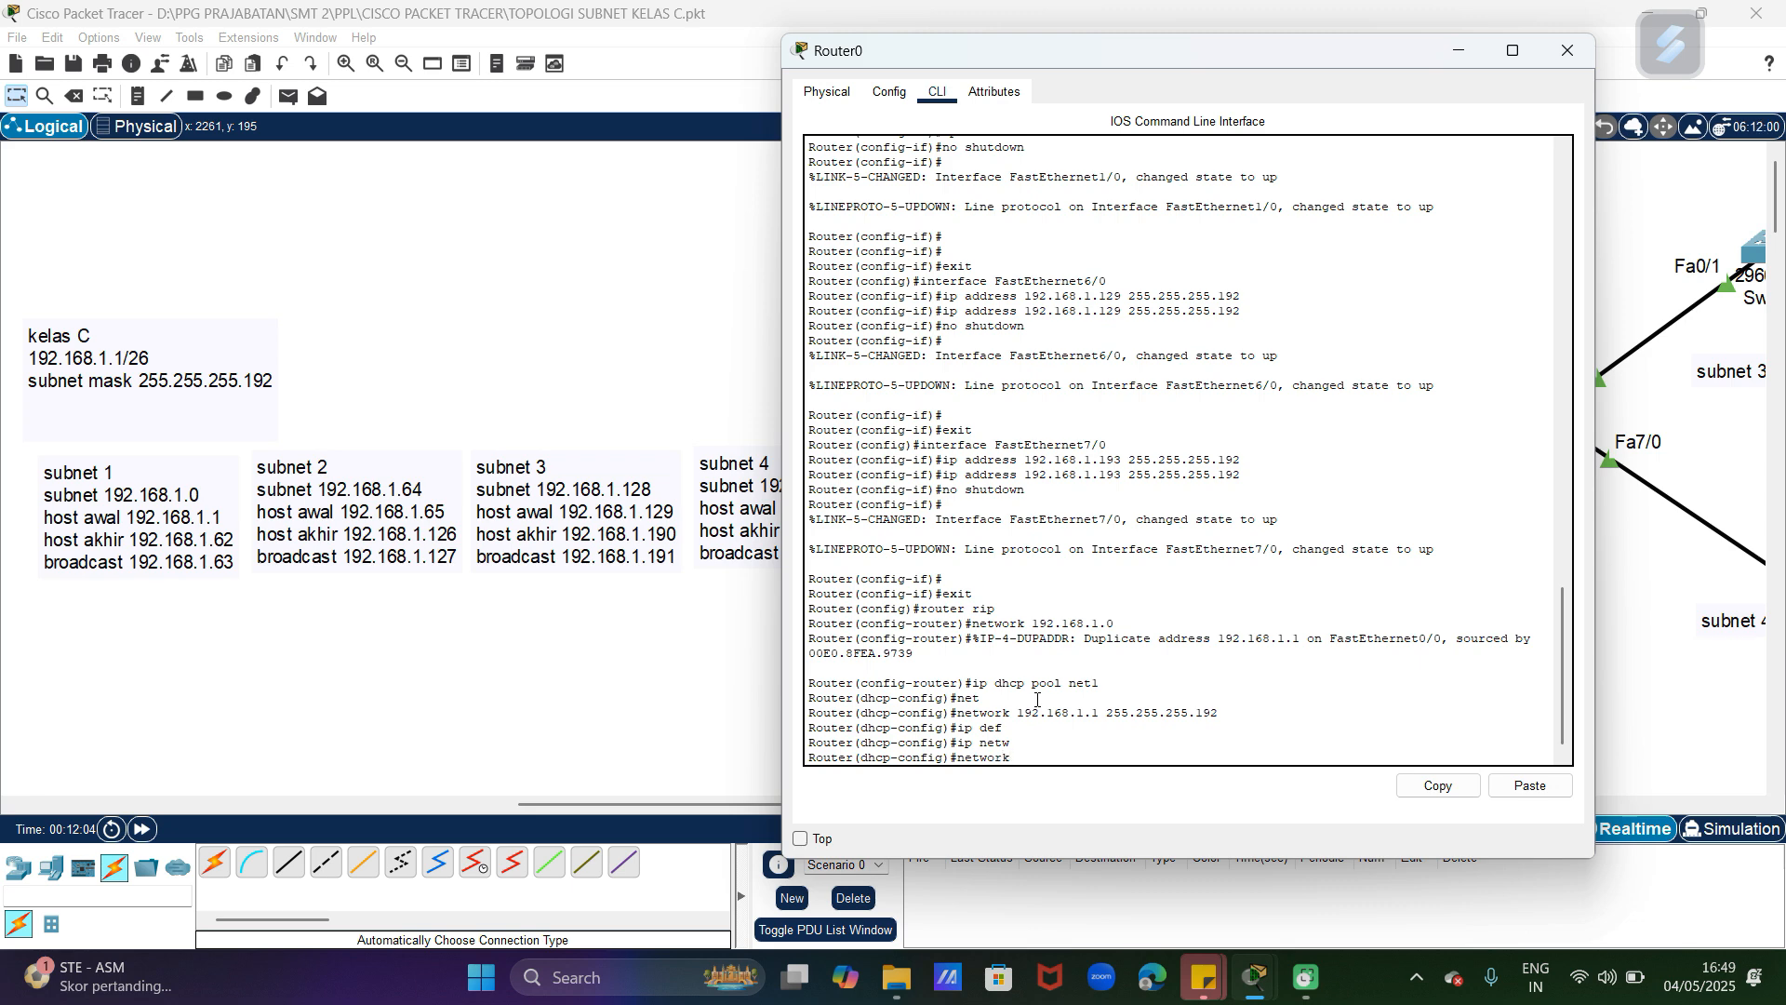
{"action": "key", "text": "Tab"}
{"action": "type", "text": "def"}
{"action": "key", "text": "Tab"}
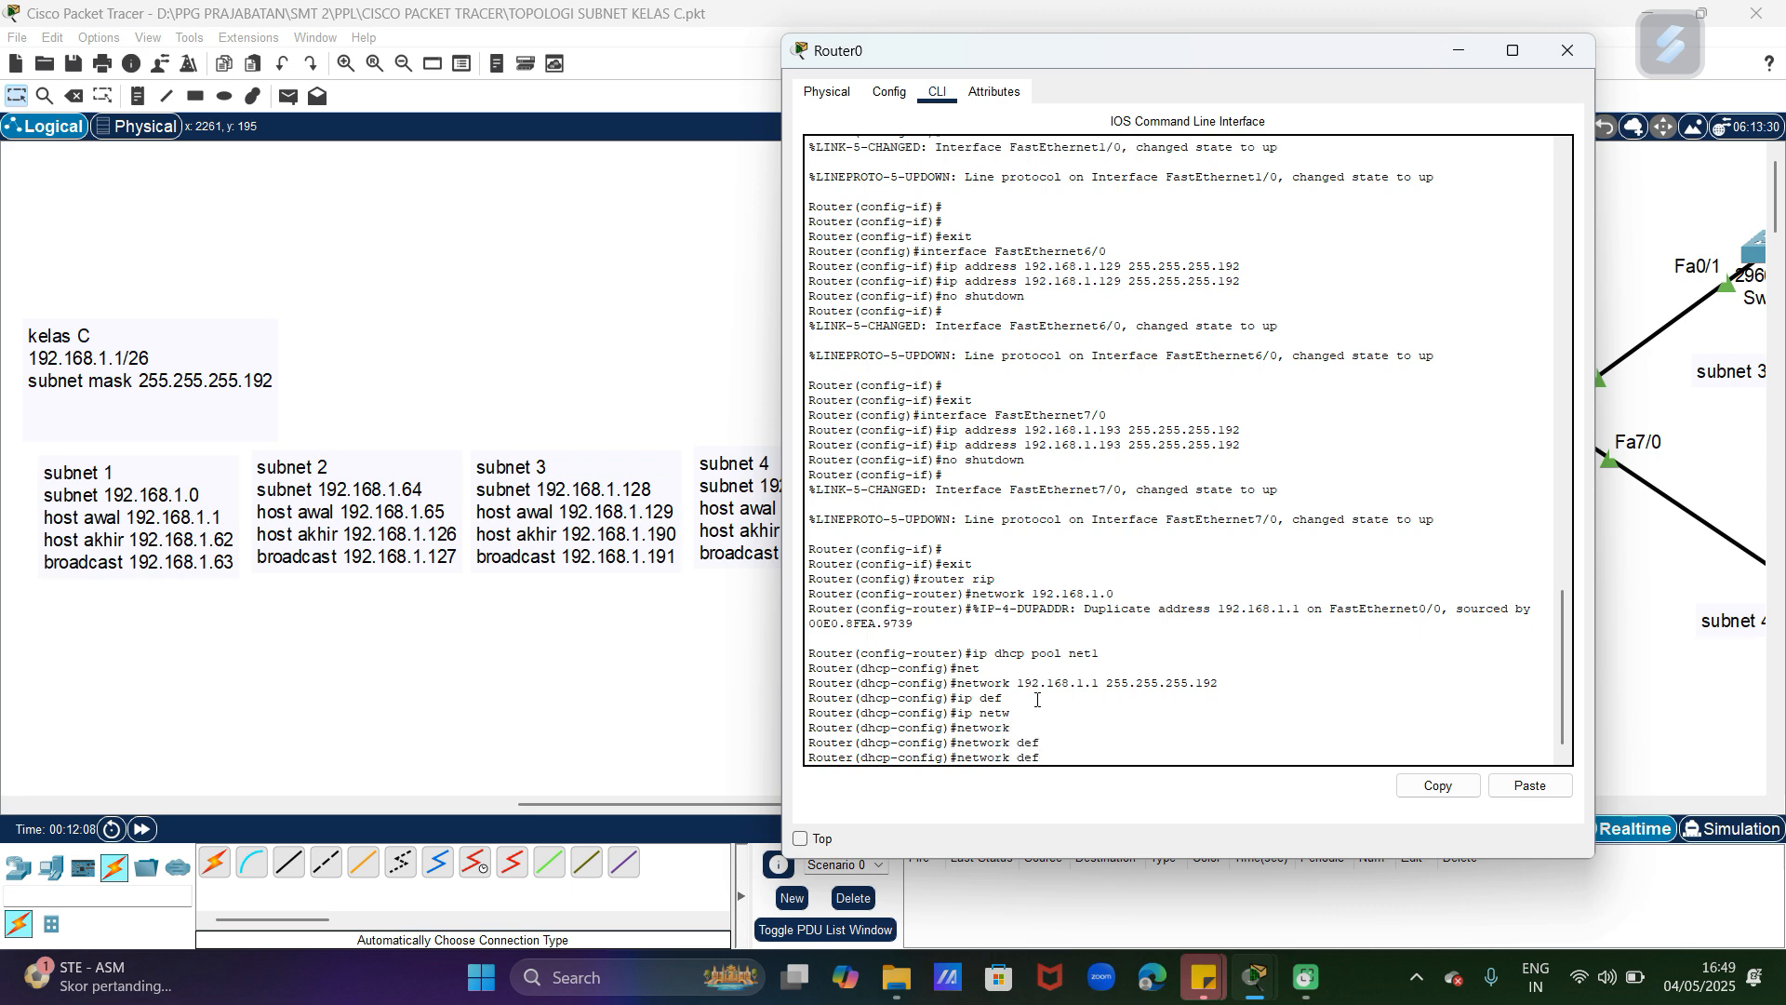
{"action": "type", "text": "ault 192.168.1.1"}
{"action": "key", "text": "Return"}
Step: Set the net1 pool's default router to 192.168.1.1, then exit DHCP configuration and close Router0's window
{"action": "key", "text": "Up"}
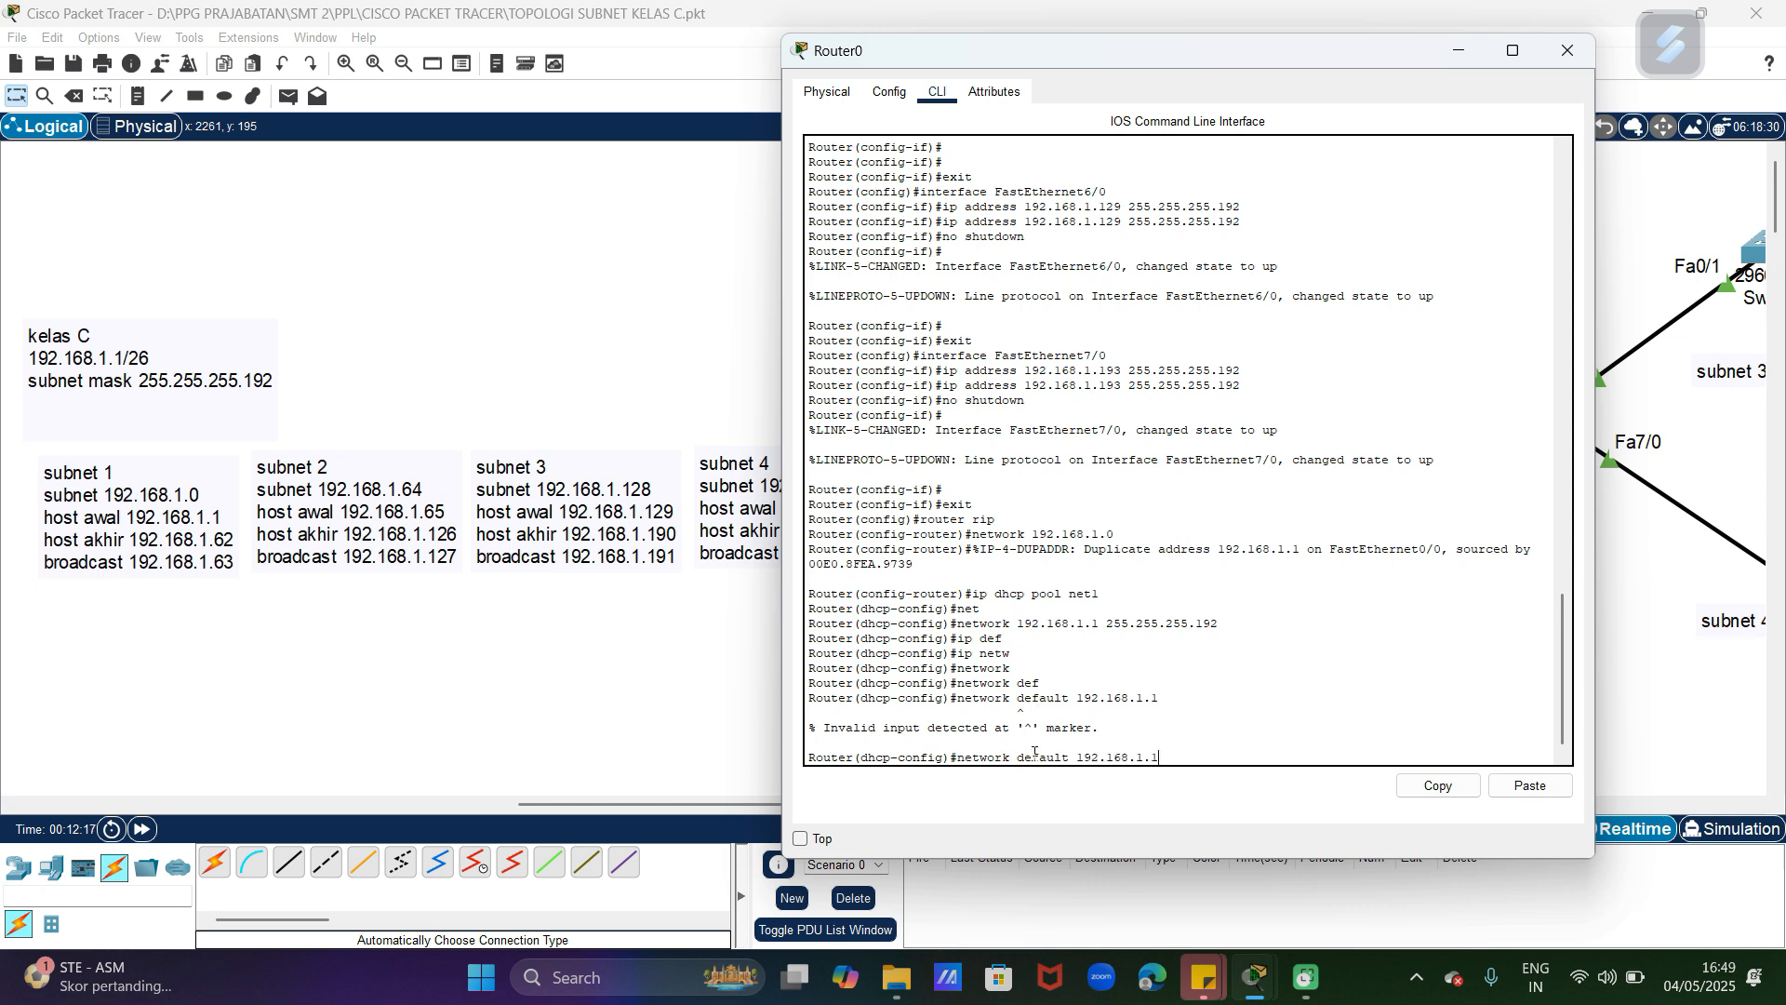
{"action": "left_click_drag", "start_coordinate": [1065, 756], "coordinate": [807, 756]}
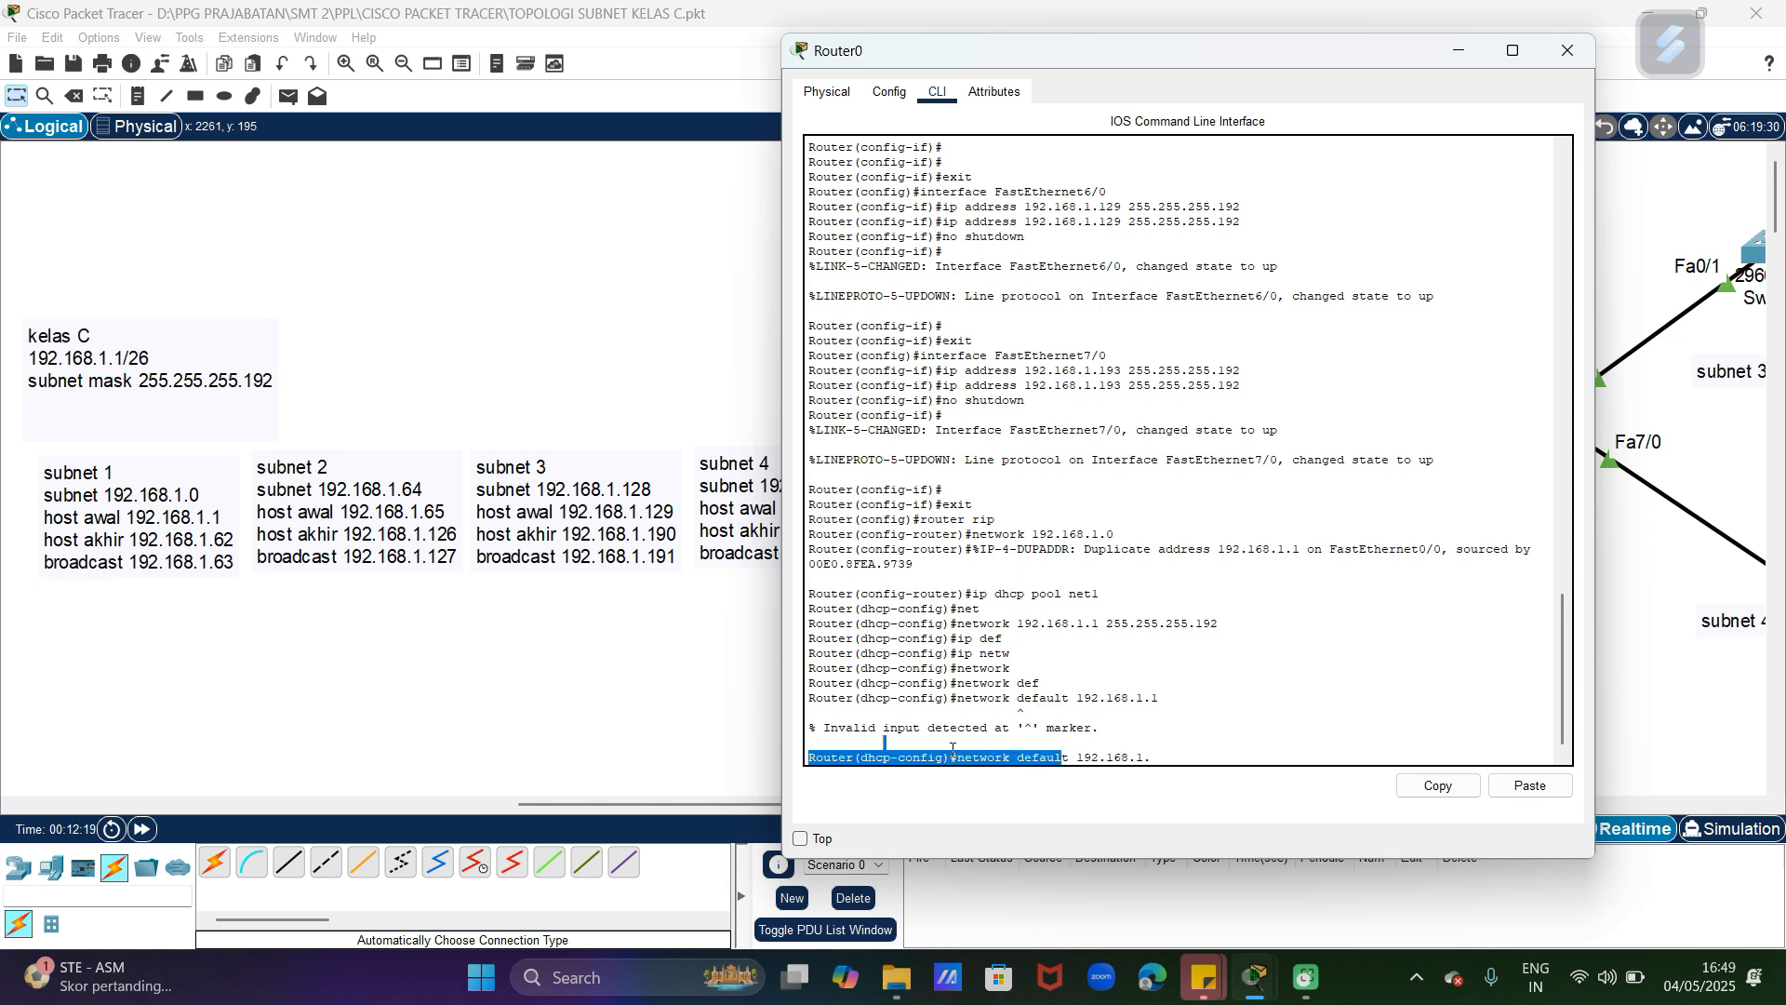
{"action": "left_click", "coordinate": [1170, 756]}
{"action": "key", "text": "BackSpace"}
{"action": "key", "text": "BackSpace"}
{"action": "key", "text": "BackSpace"}
{"action": "key", "text": "BackSpace"}
{"action": "key", "text": "BackSpace"}
{"action": "key", "text": "BackSpace"}
{"action": "key", "text": "BackSpace"}
{"action": "key", "text": "BackSpace"}
{"action": "key", "text": "BackSpace"}
{"action": "key", "text": "BackSpace"}
{"action": "key", "text": "BackSpace"}
{"action": "key", "text": "BackSpace"}
{"action": "key", "text": "BackSpace"}
{"action": "key", "text": "BackSpace"}
{"action": "key", "text": "BackSpace"}
{"action": "key", "text": "BackSpace"}
{"action": "key", "text": "BackSpace"}
{"action": "key", "text": "BackSpace"}
{"action": "key", "text": "BackSpace"}
{"action": "key", "text": "BackSpace"}
{"action": "type", "text": "defau"}
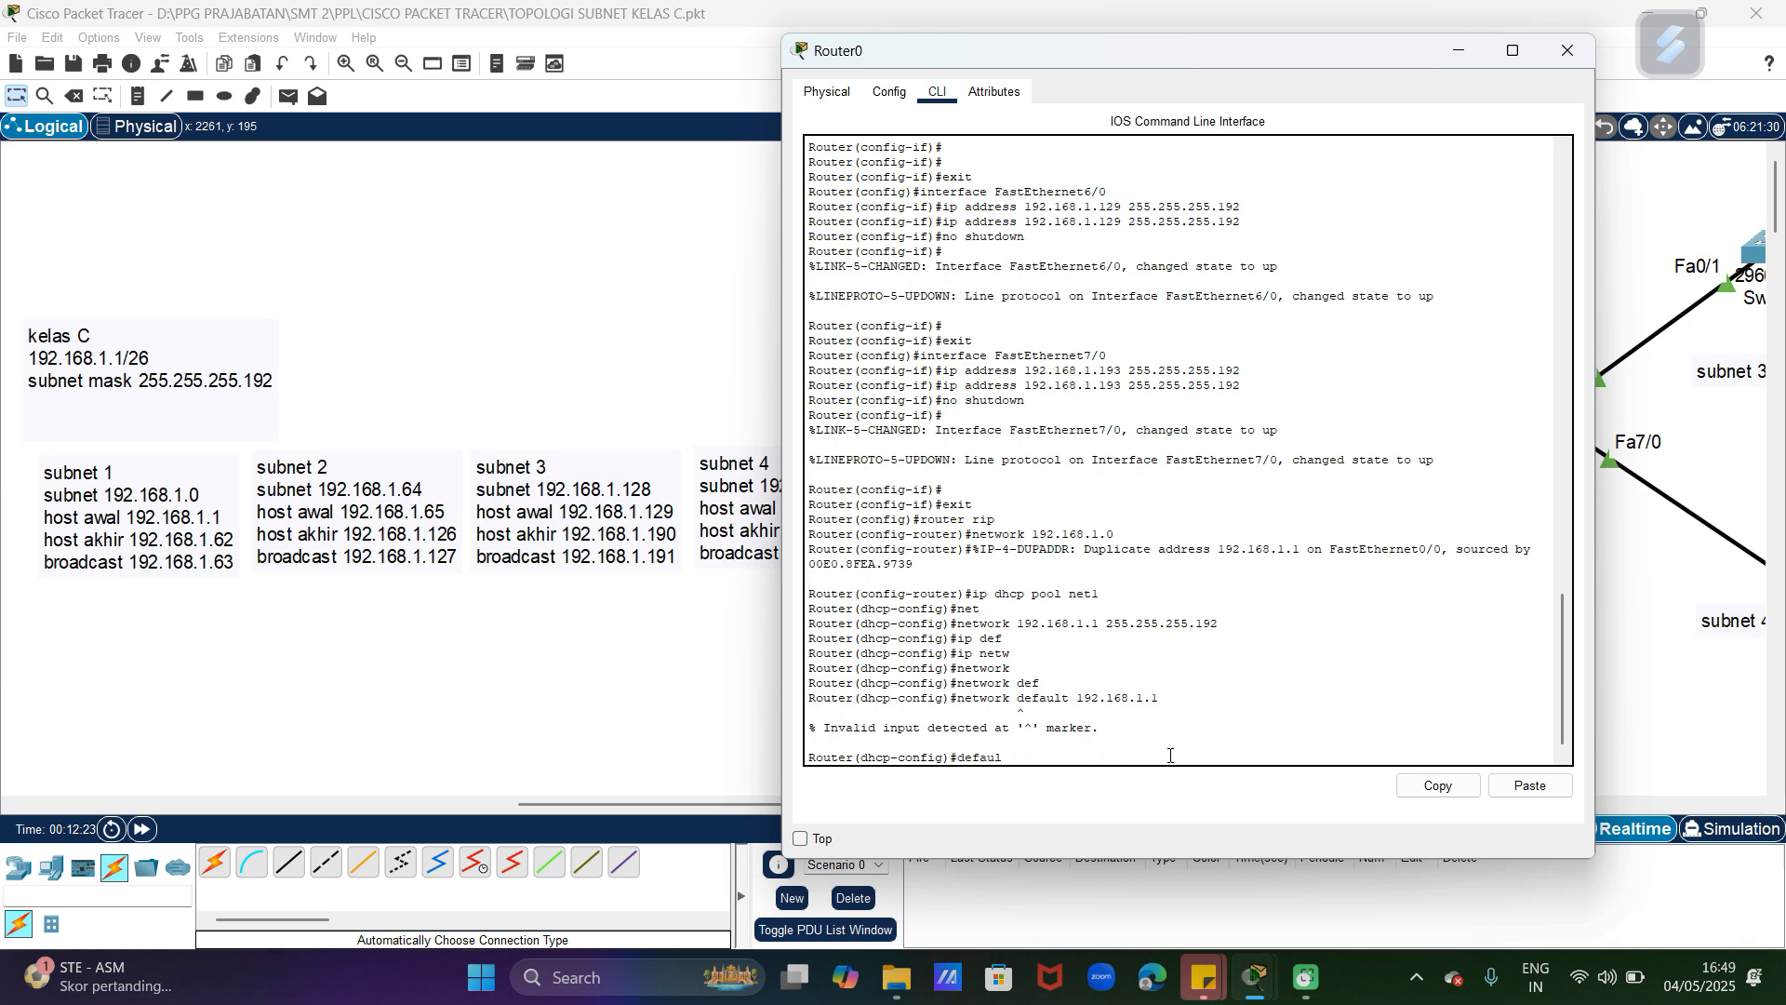
{"action": "type", "text": "l"}
{"action": "key", "text": "Tab"}
{"action": "type", "text": "192.21"}
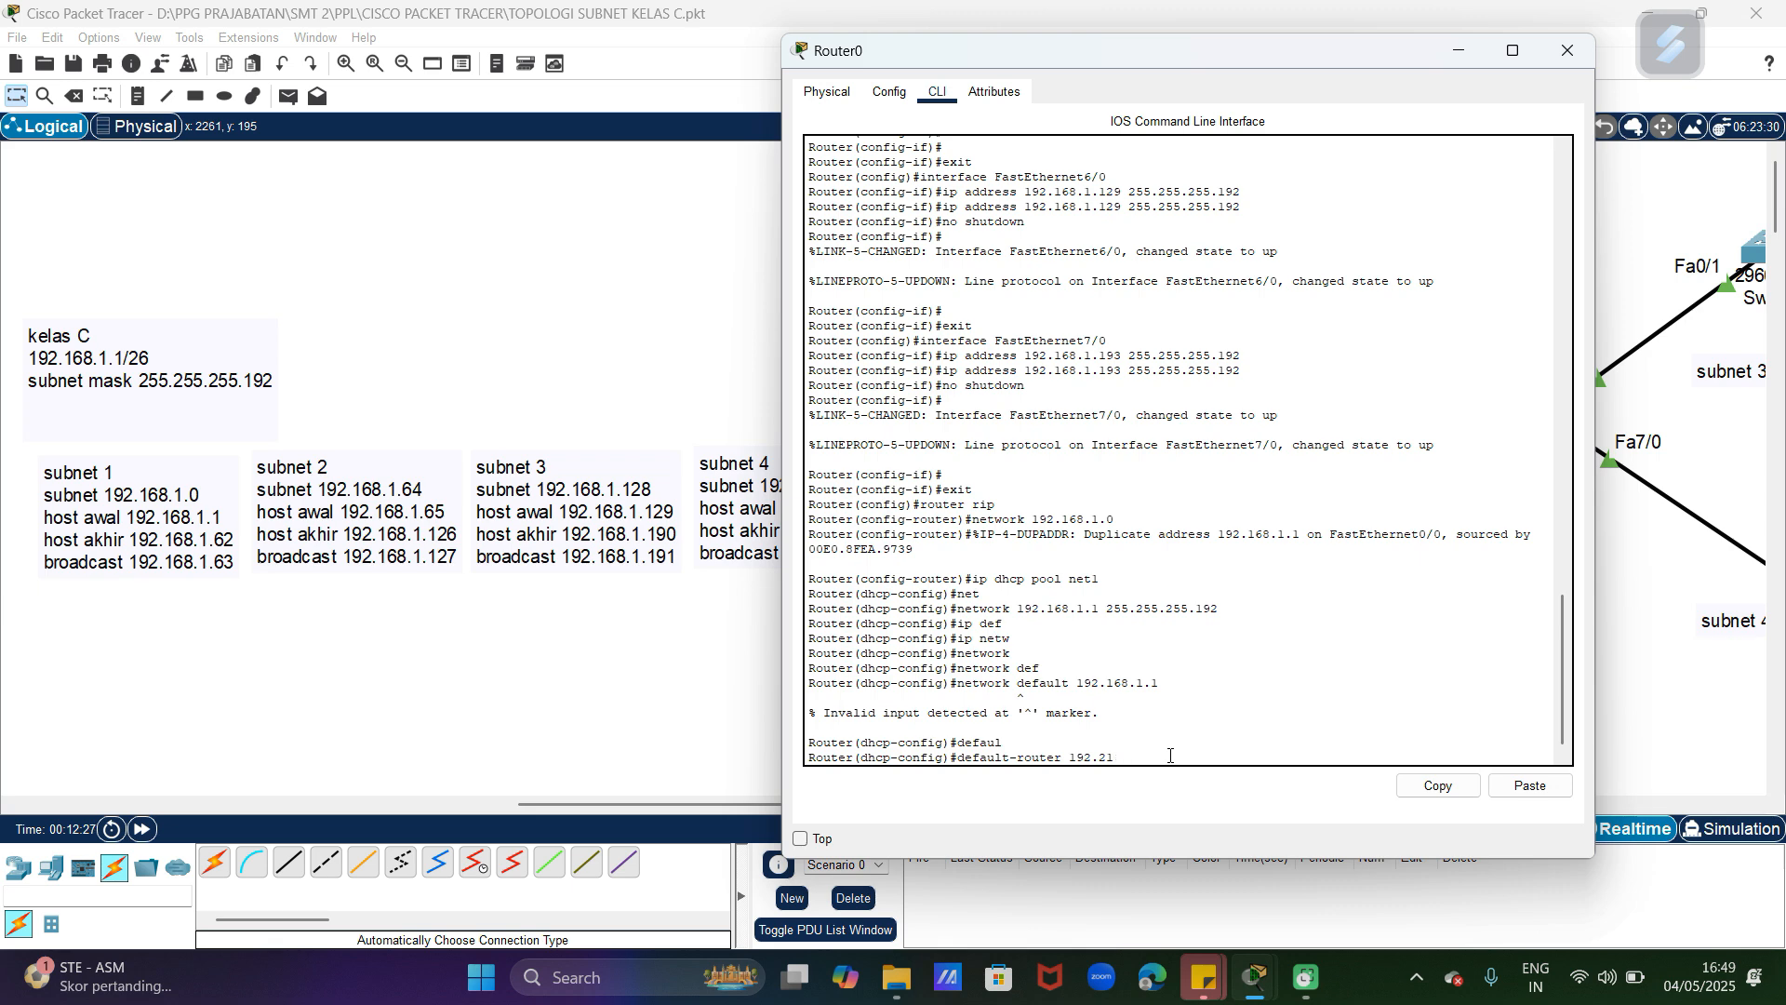
{"action": "key", "text": "BackSpace"}
{"action": "key", "text": "BackSpace"}
{"action": "type", "text": "168.1.1"}
{"action": "key", "text": "Return"}
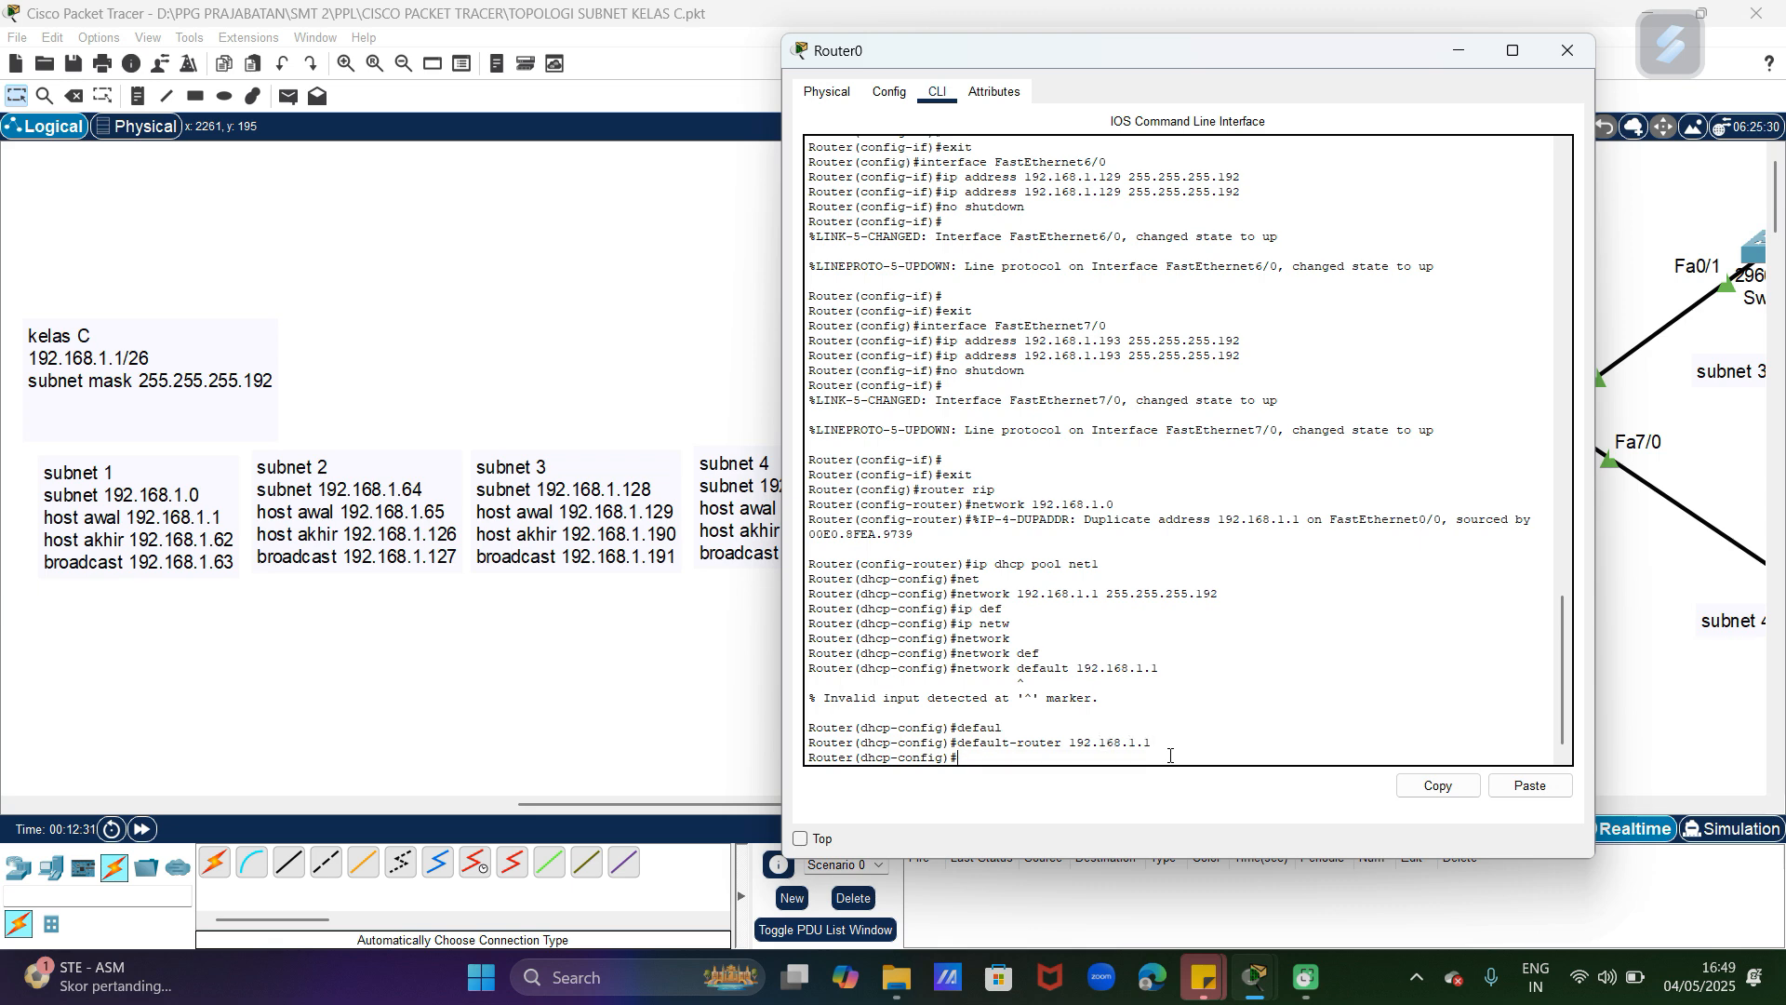
{"action": "type", "text": "exit"}
{"action": "key", "text": "Return"}
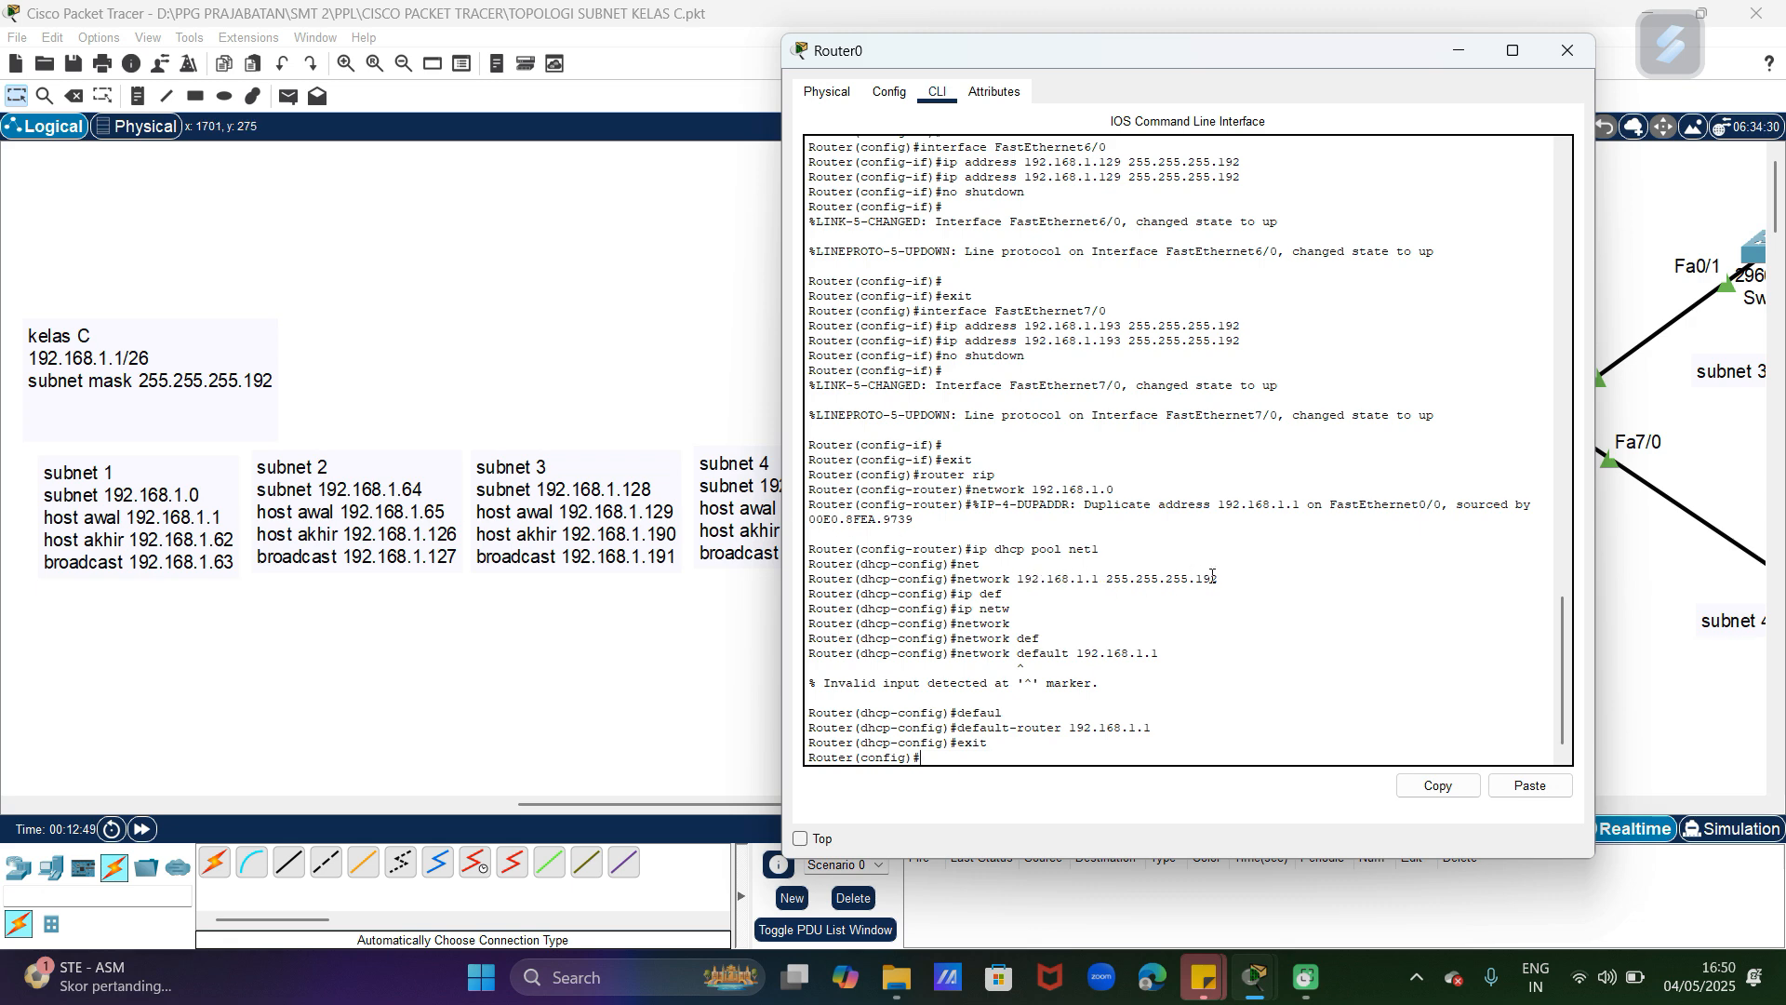
{"action": "left_click", "coordinate": [1580, 57]}
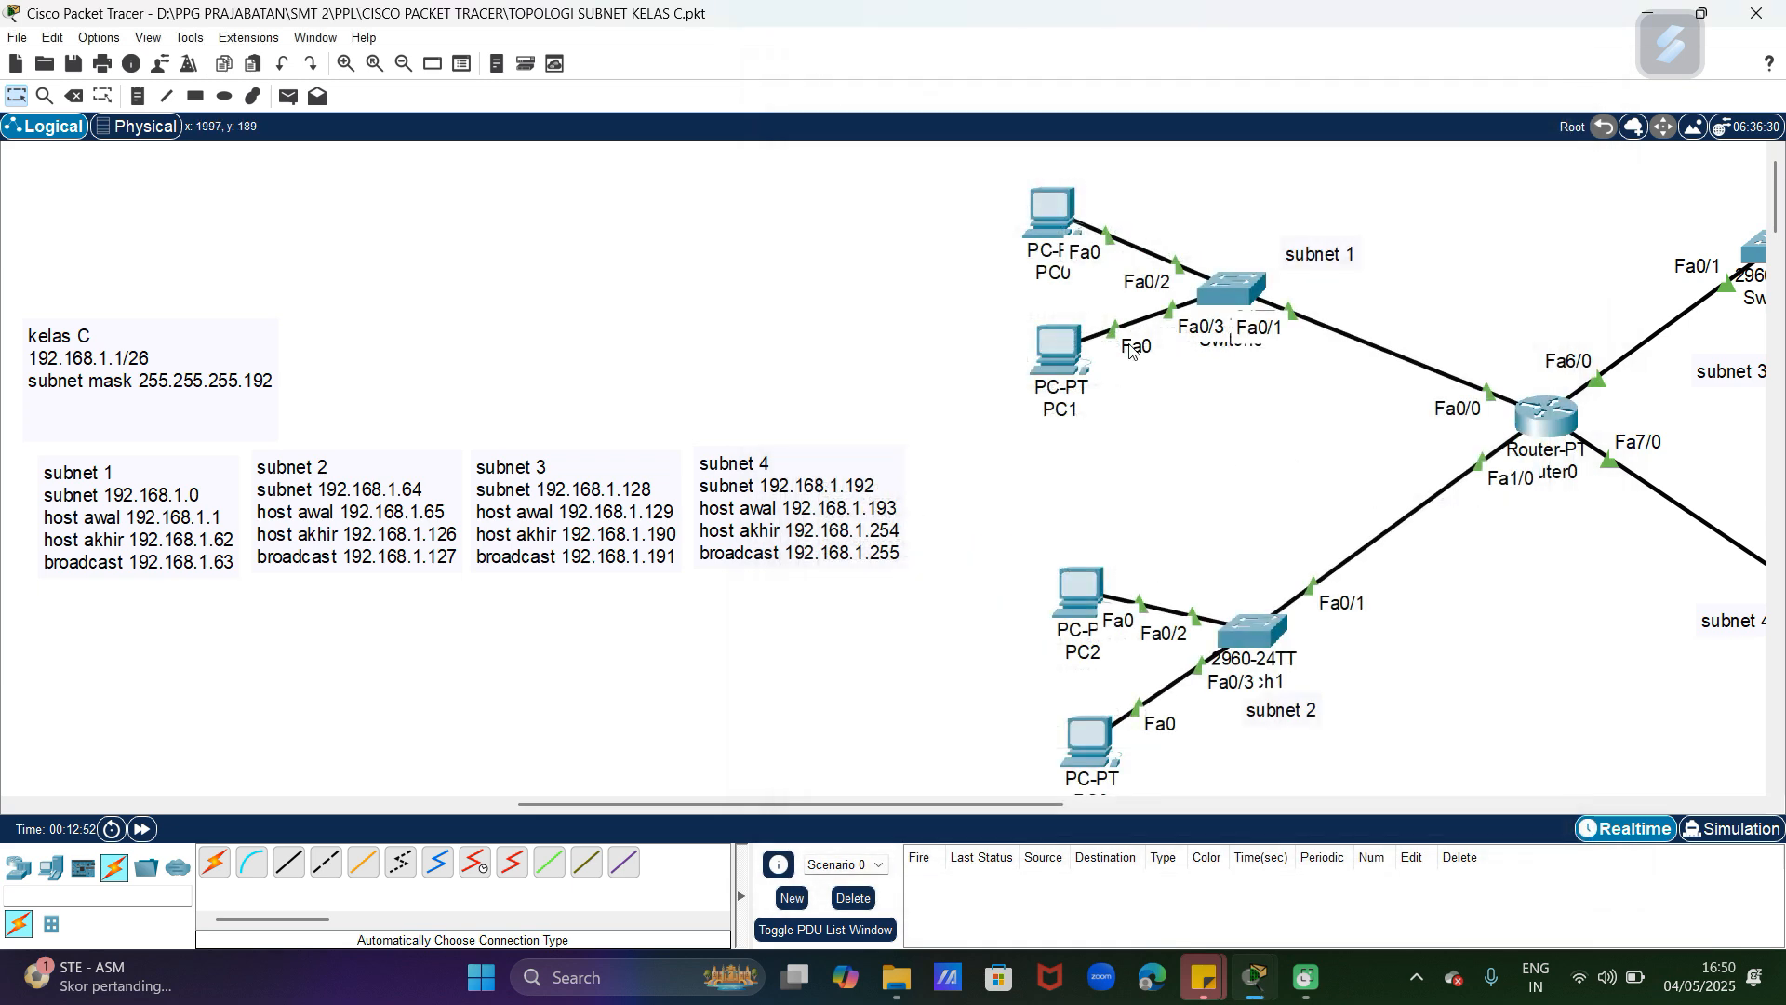
Step: Switch PC0's IP configuration from static to DHCP and close its window
{"action": "left_click", "coordinate": [1061, 212]}
{"action": "left_click", "coordinate": [729, 276]}
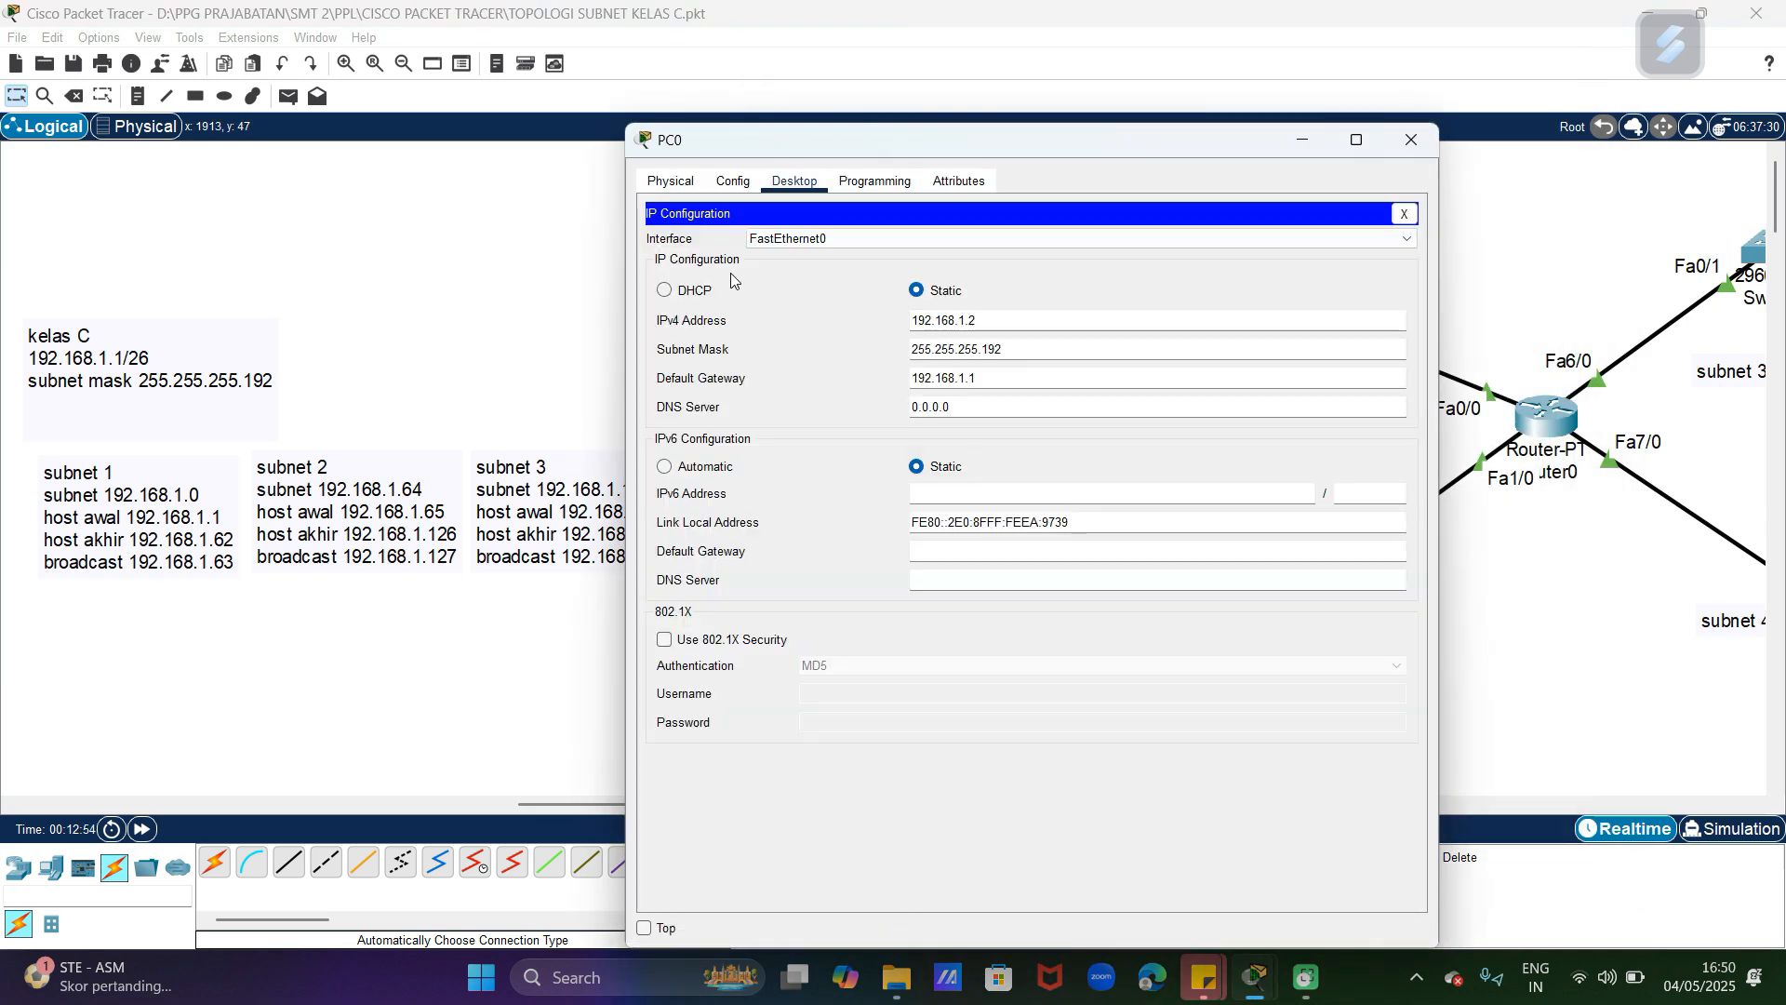
{"action": "left_click", "coordinate": [704, 292]}
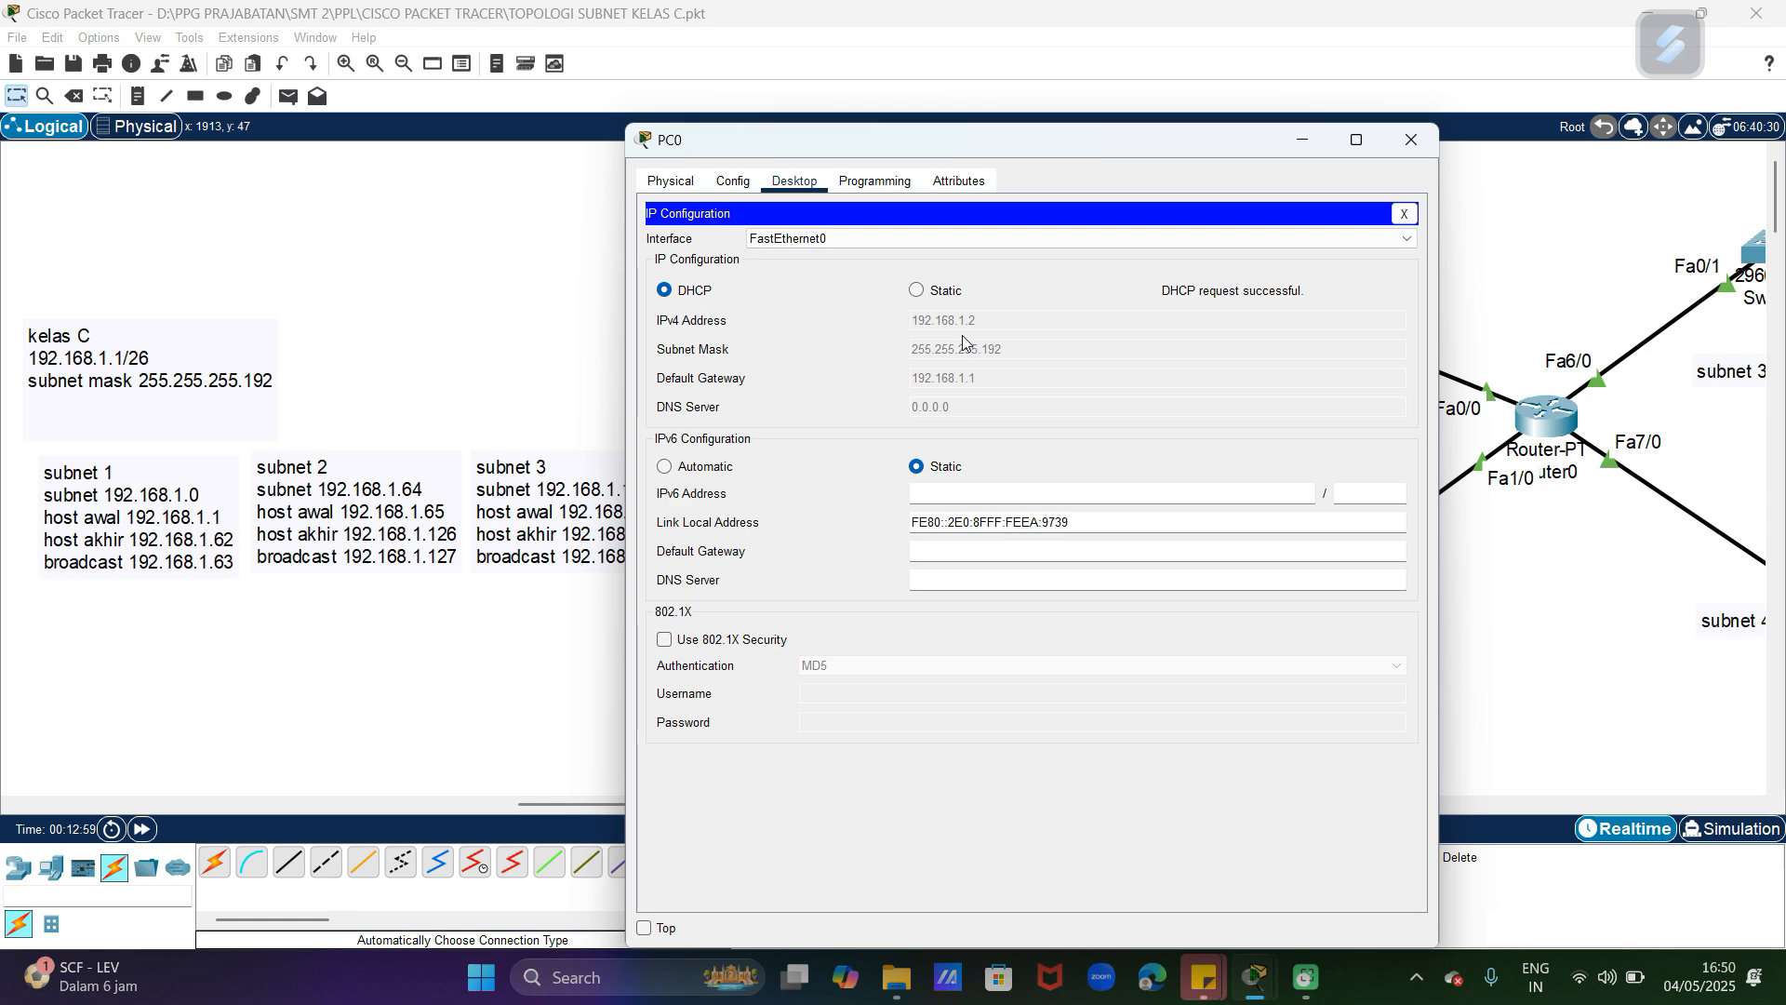
{"action": "left_click", "coordinate": [1412, 140]}
Step: Switch PC1's IP configuration to DHCP and close its window
{"action": "left_click", "coordinate": [1074, 340]}
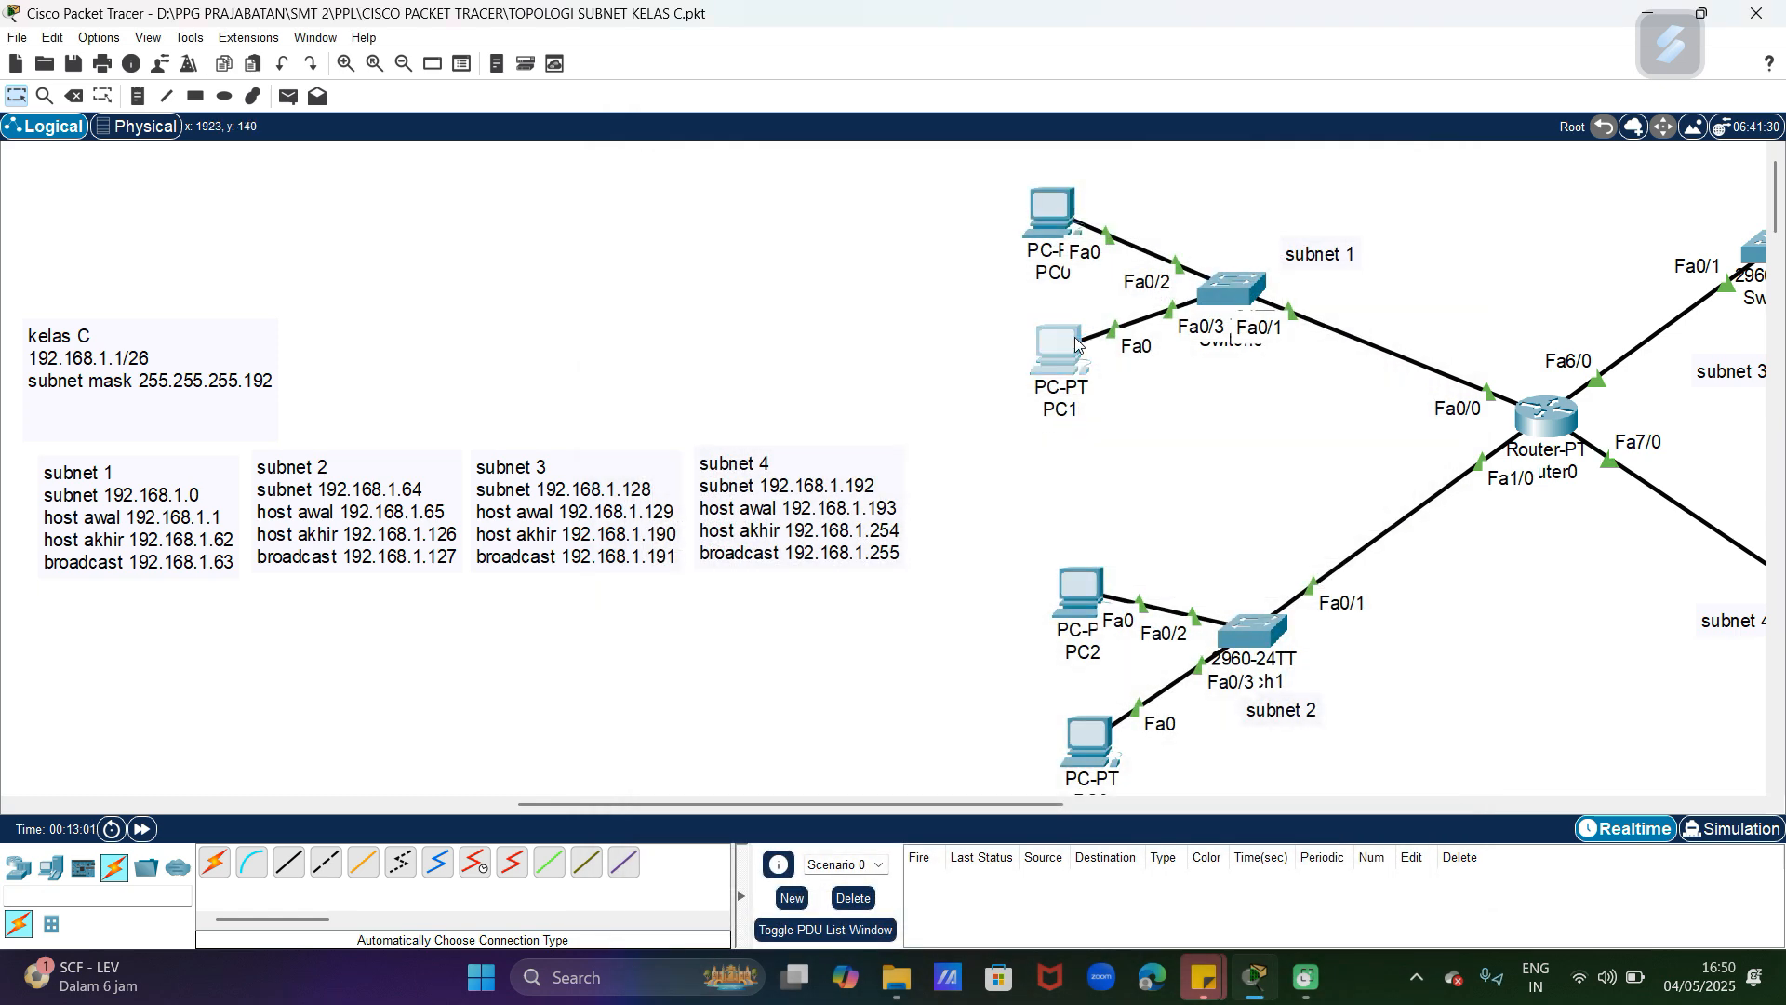
{"action": "left_click", "coordinate": [794, 180]}
{"action": "left_click", "coordinate": [745, 249]}
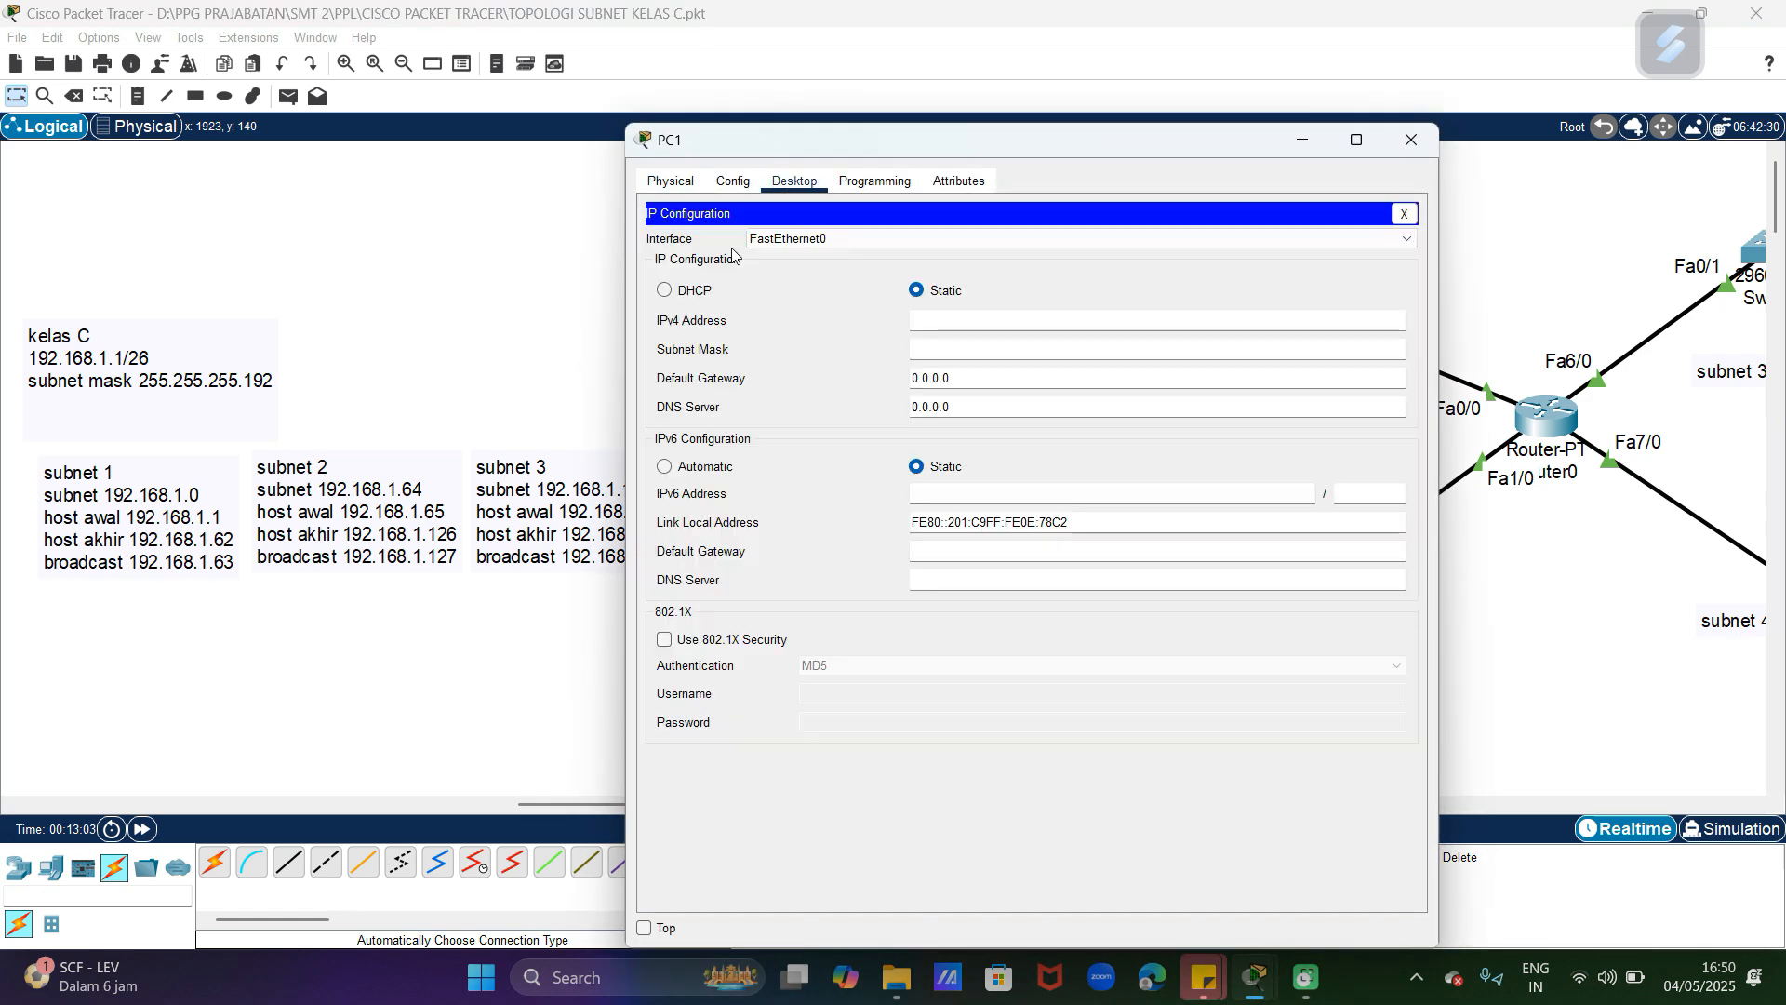
{"action": "left_click", "coordinate": [665, 291]}
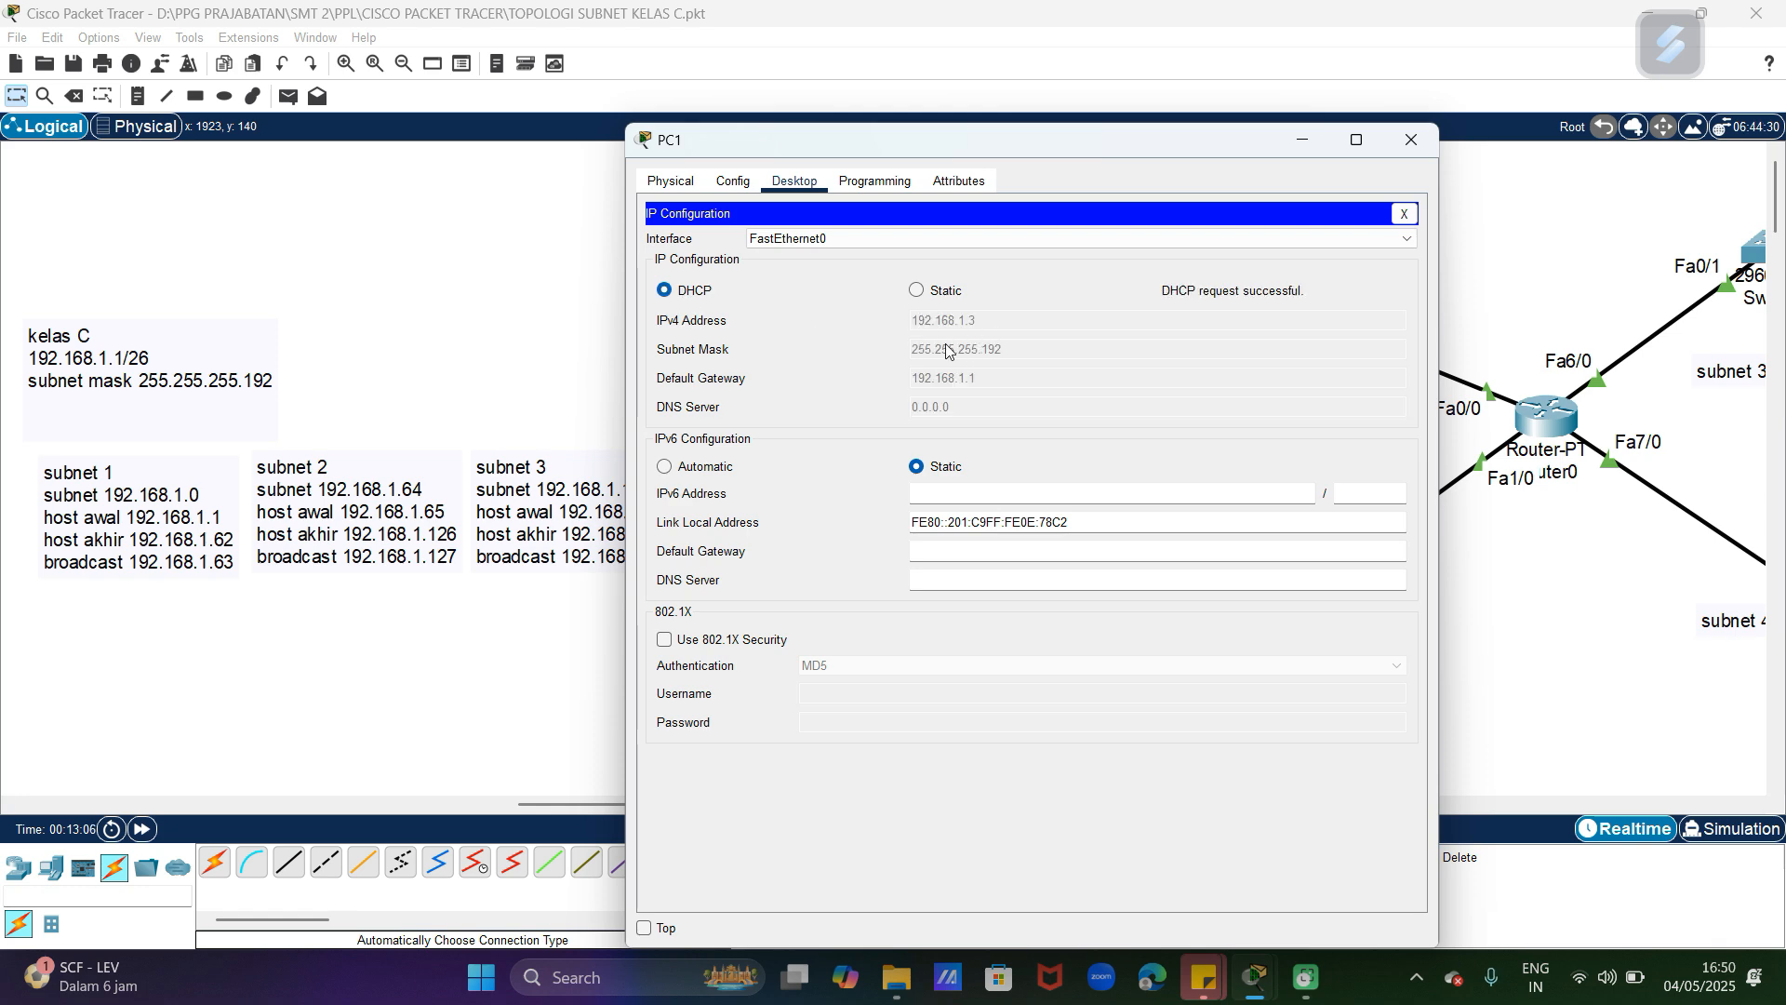
{"action": "left_click", "coordinate": [1411, 141]}
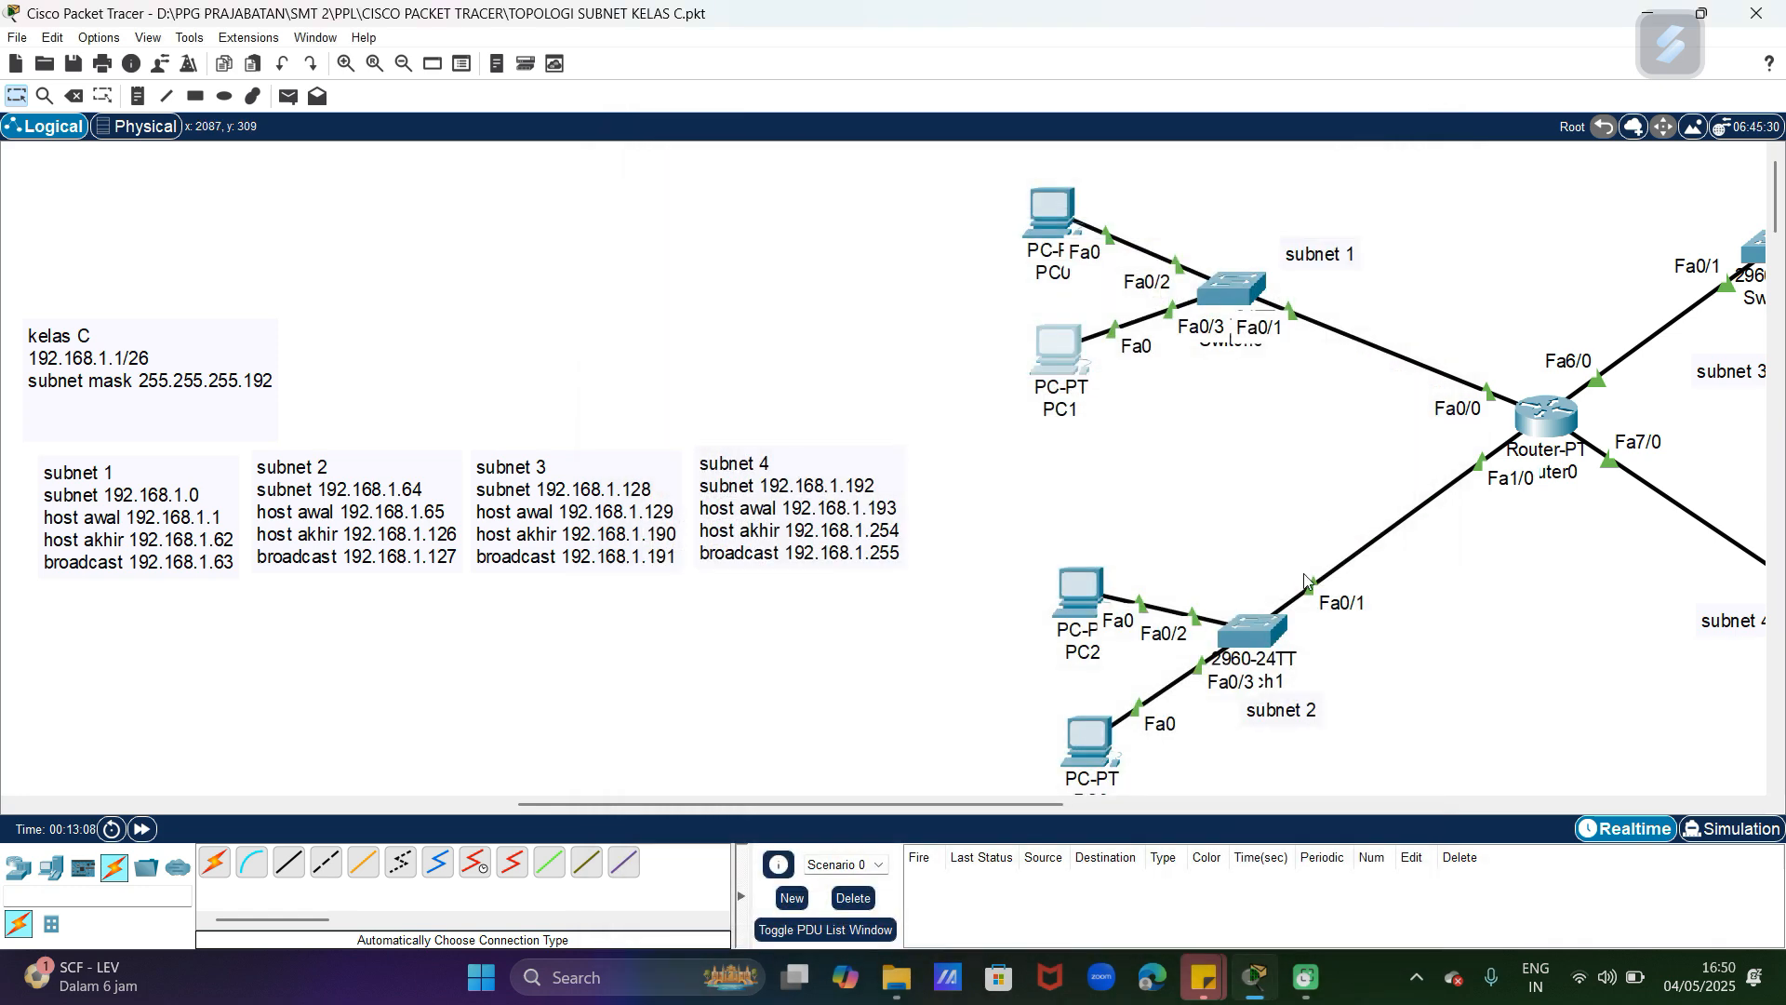
Step: Create a second DHCP pool named net2 in Router0's command line, with its window moved clear of the subnet notes
{"action": "left_click_drag", "start_coordinate": [1038, 803], "coordinate": [1057, 804]}
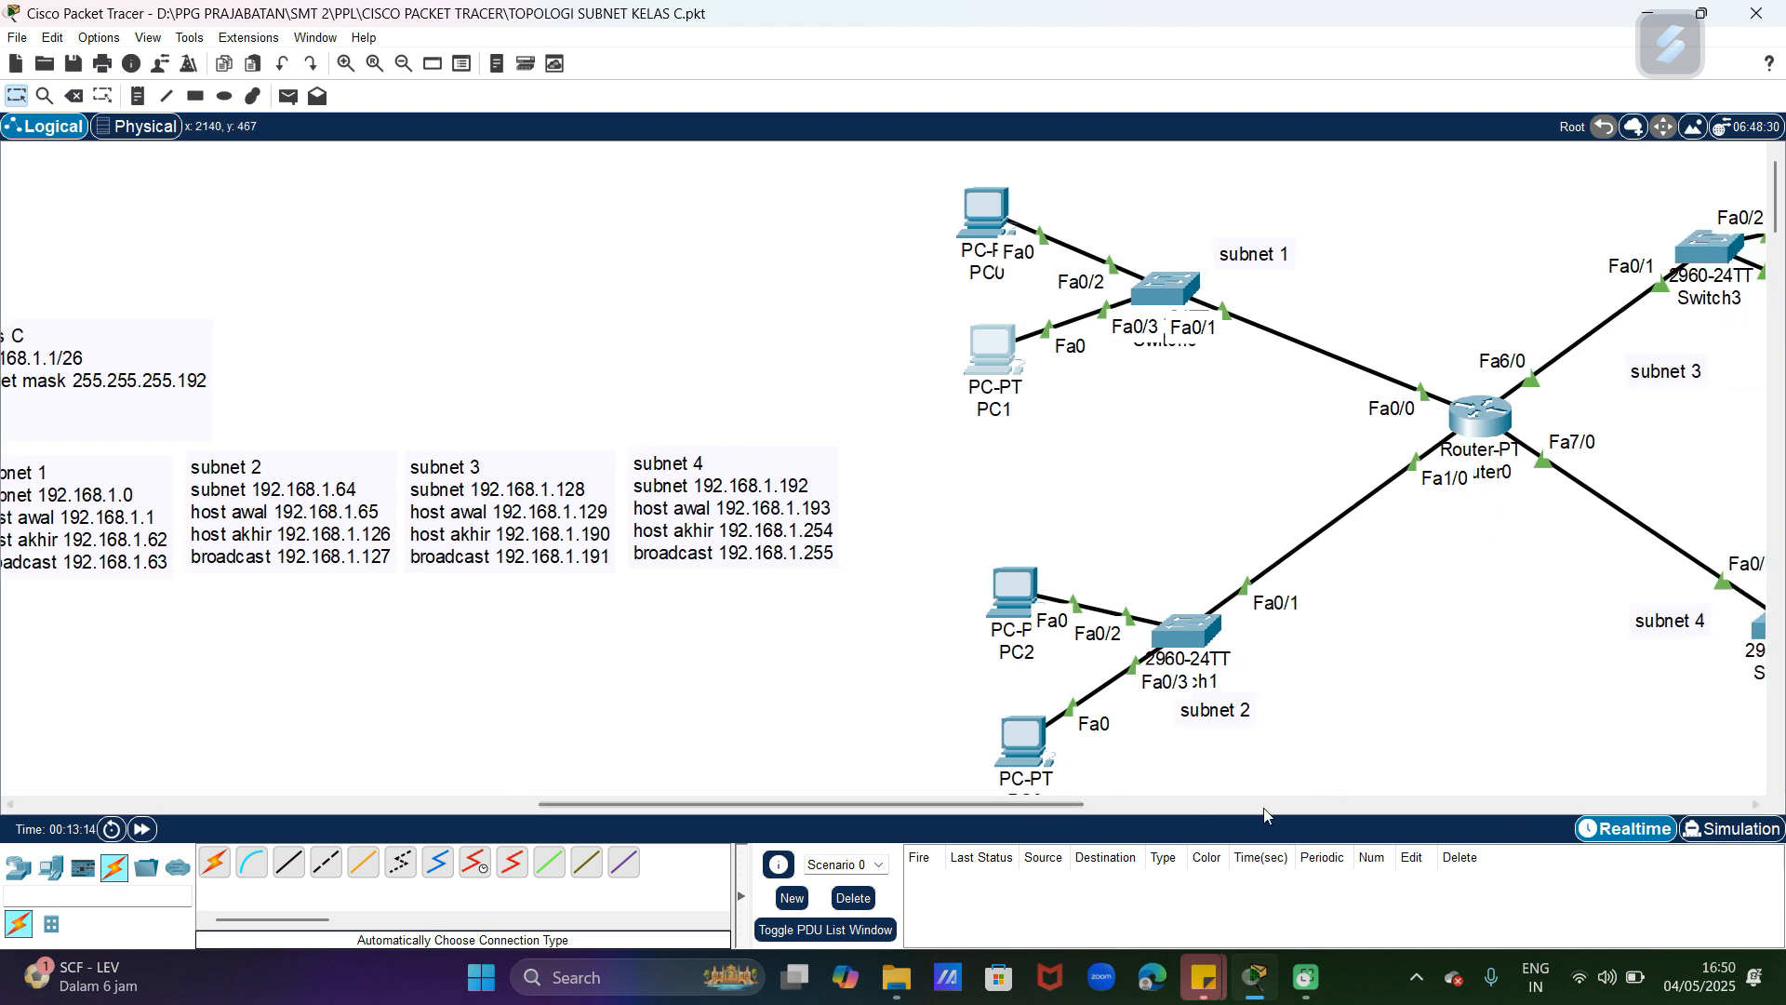
{"action": "left_click", "coordinate": [1494, 434]}
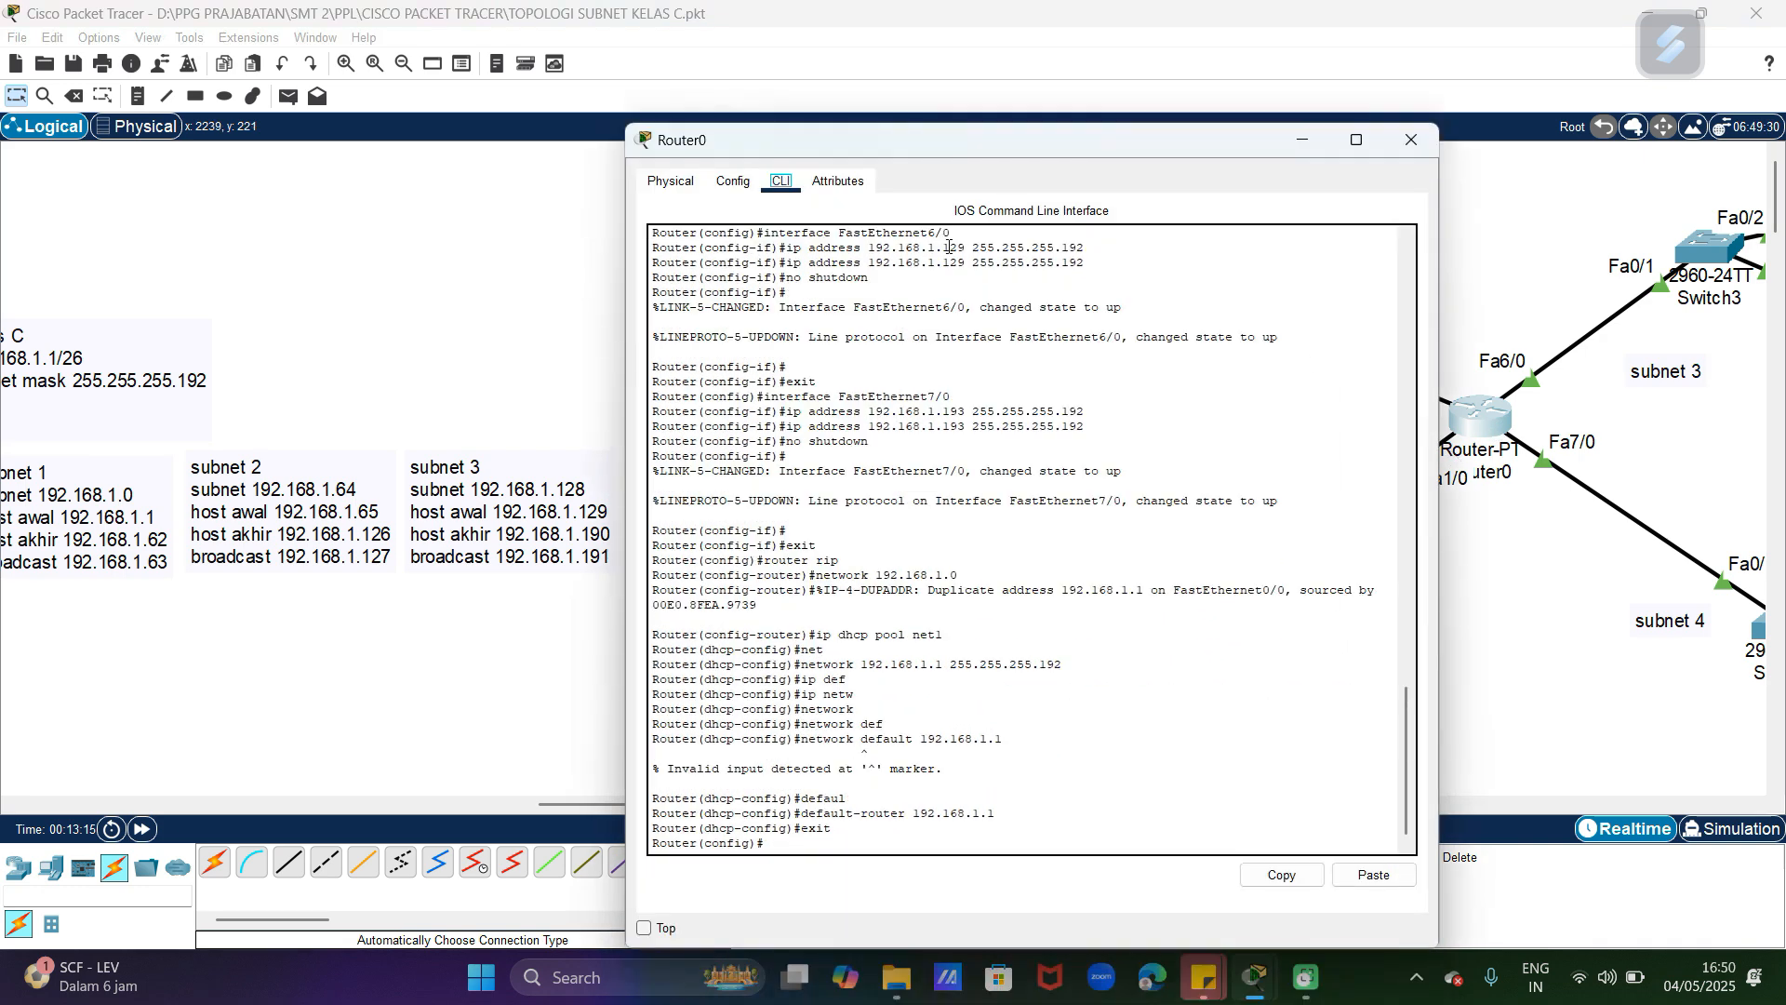
{"action": "left_click_drag", "start_coordinate": [934, 142], "coordinate": [1306, 76]}
{"action": "left_click", "coordinate": [1192, 776]}
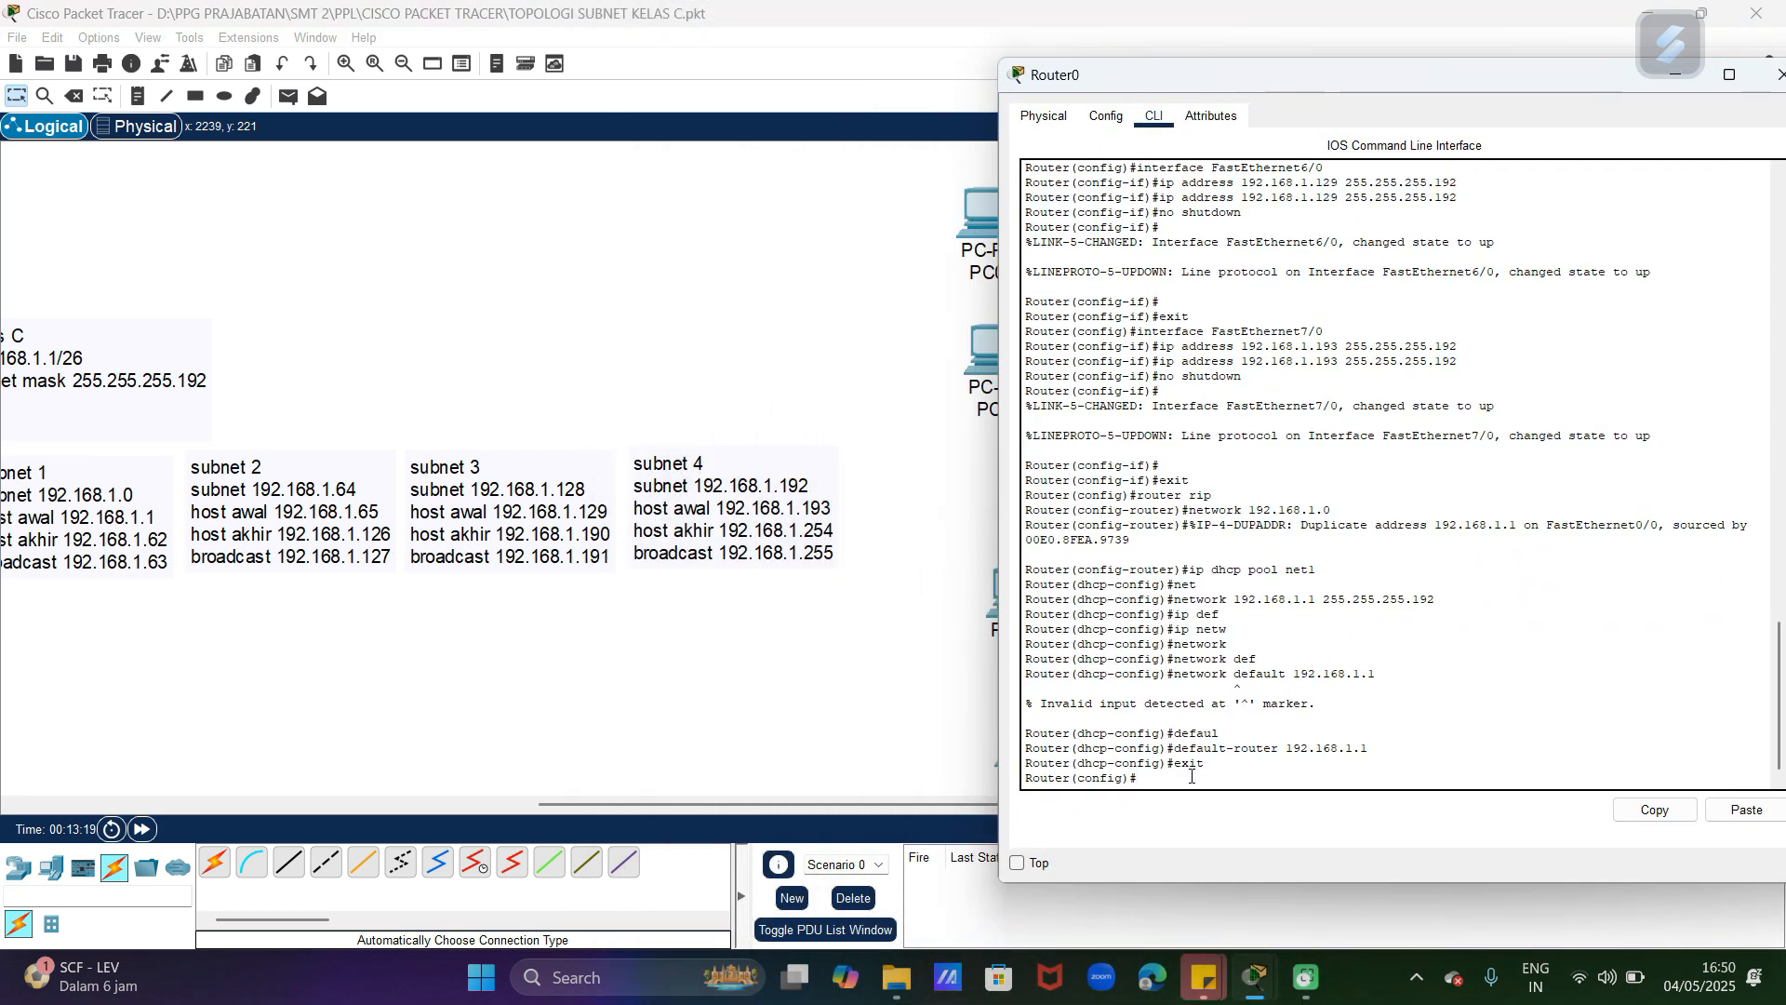
{"action": "type", "text": "ip dhcp pool net2"}
{"action": "key", "text": "Return"}
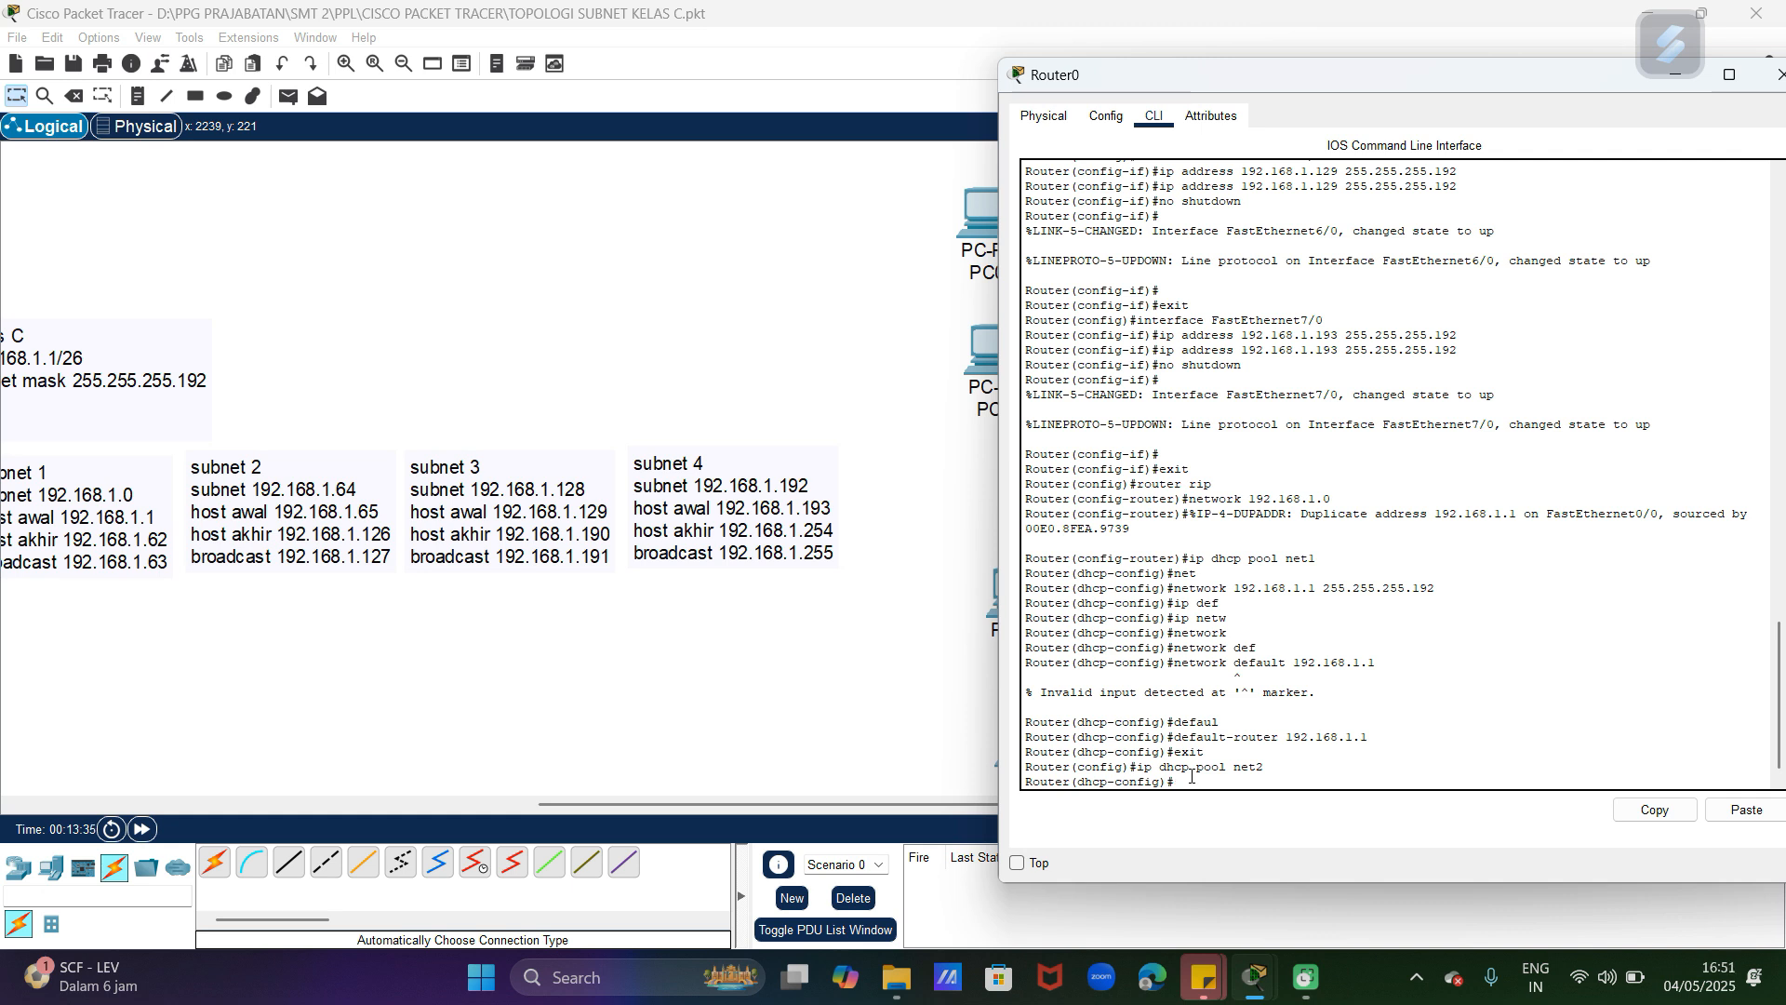
Step: Assign the network 192.168.1.65 with mask 255.255.255.192 to the net2 DHCP pool
{"action": "type", "text": "et"}
{"action": "key", "text": "Tab"}
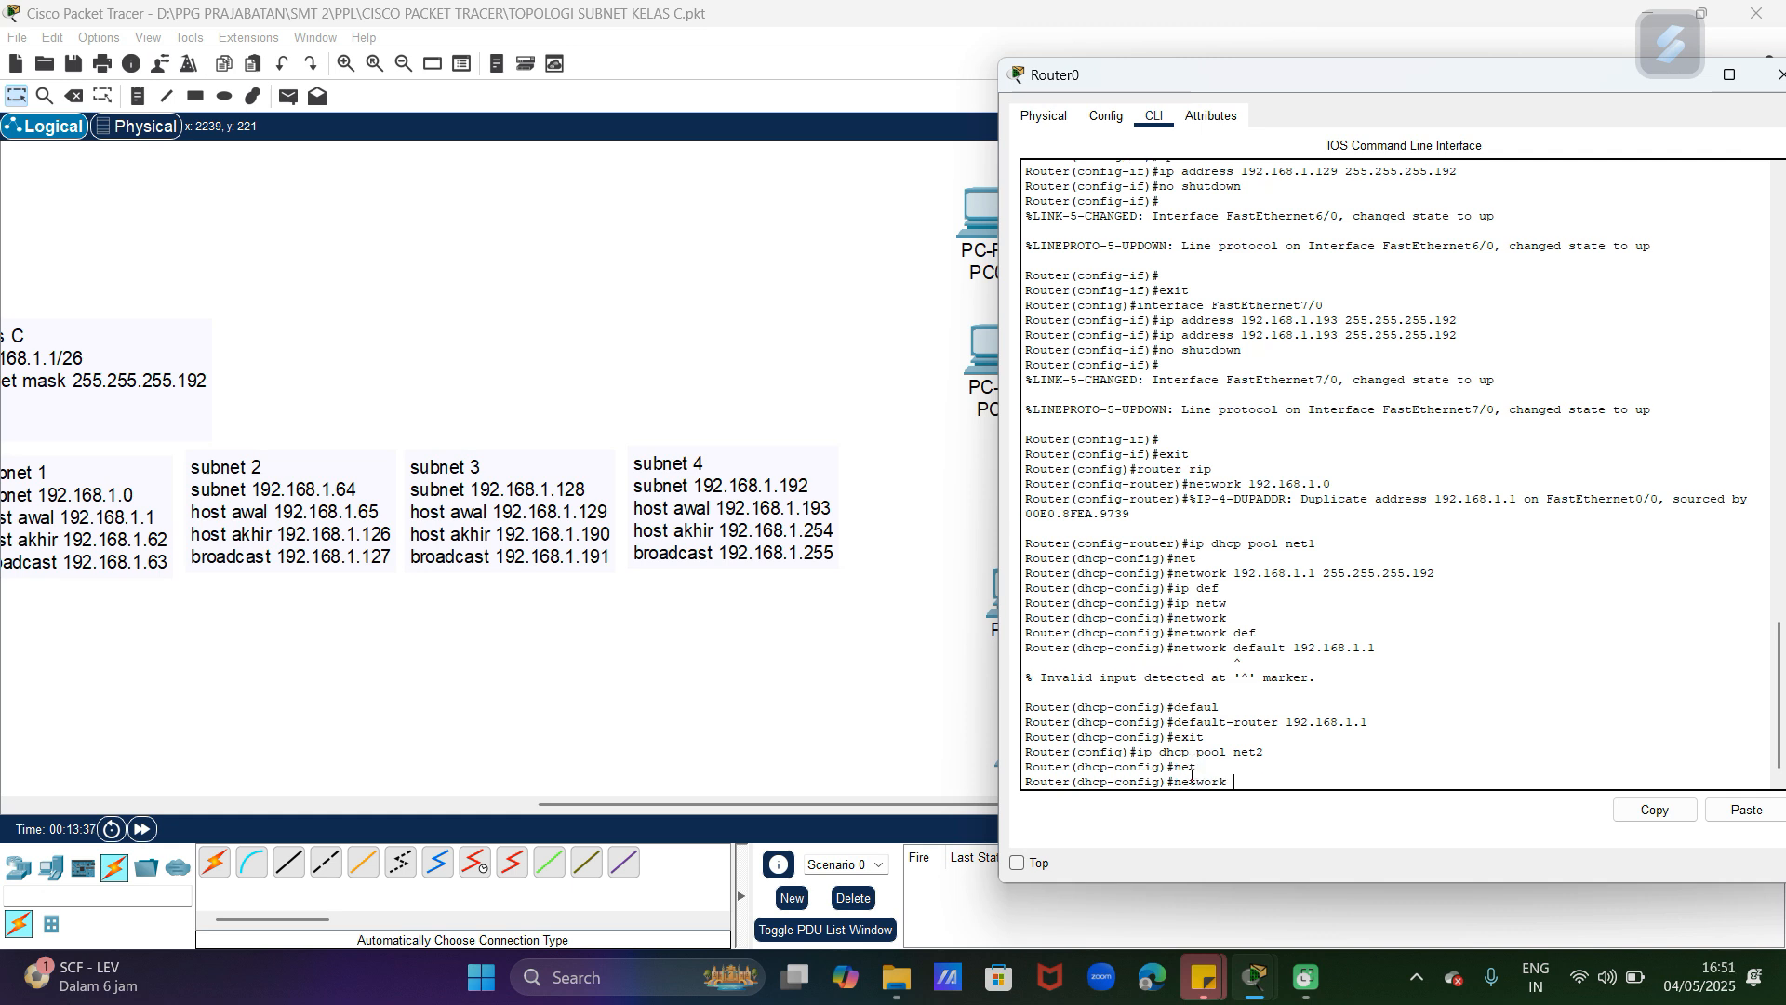
{"action": "type", "text": "192.168.1.65 255.255.255.192"}
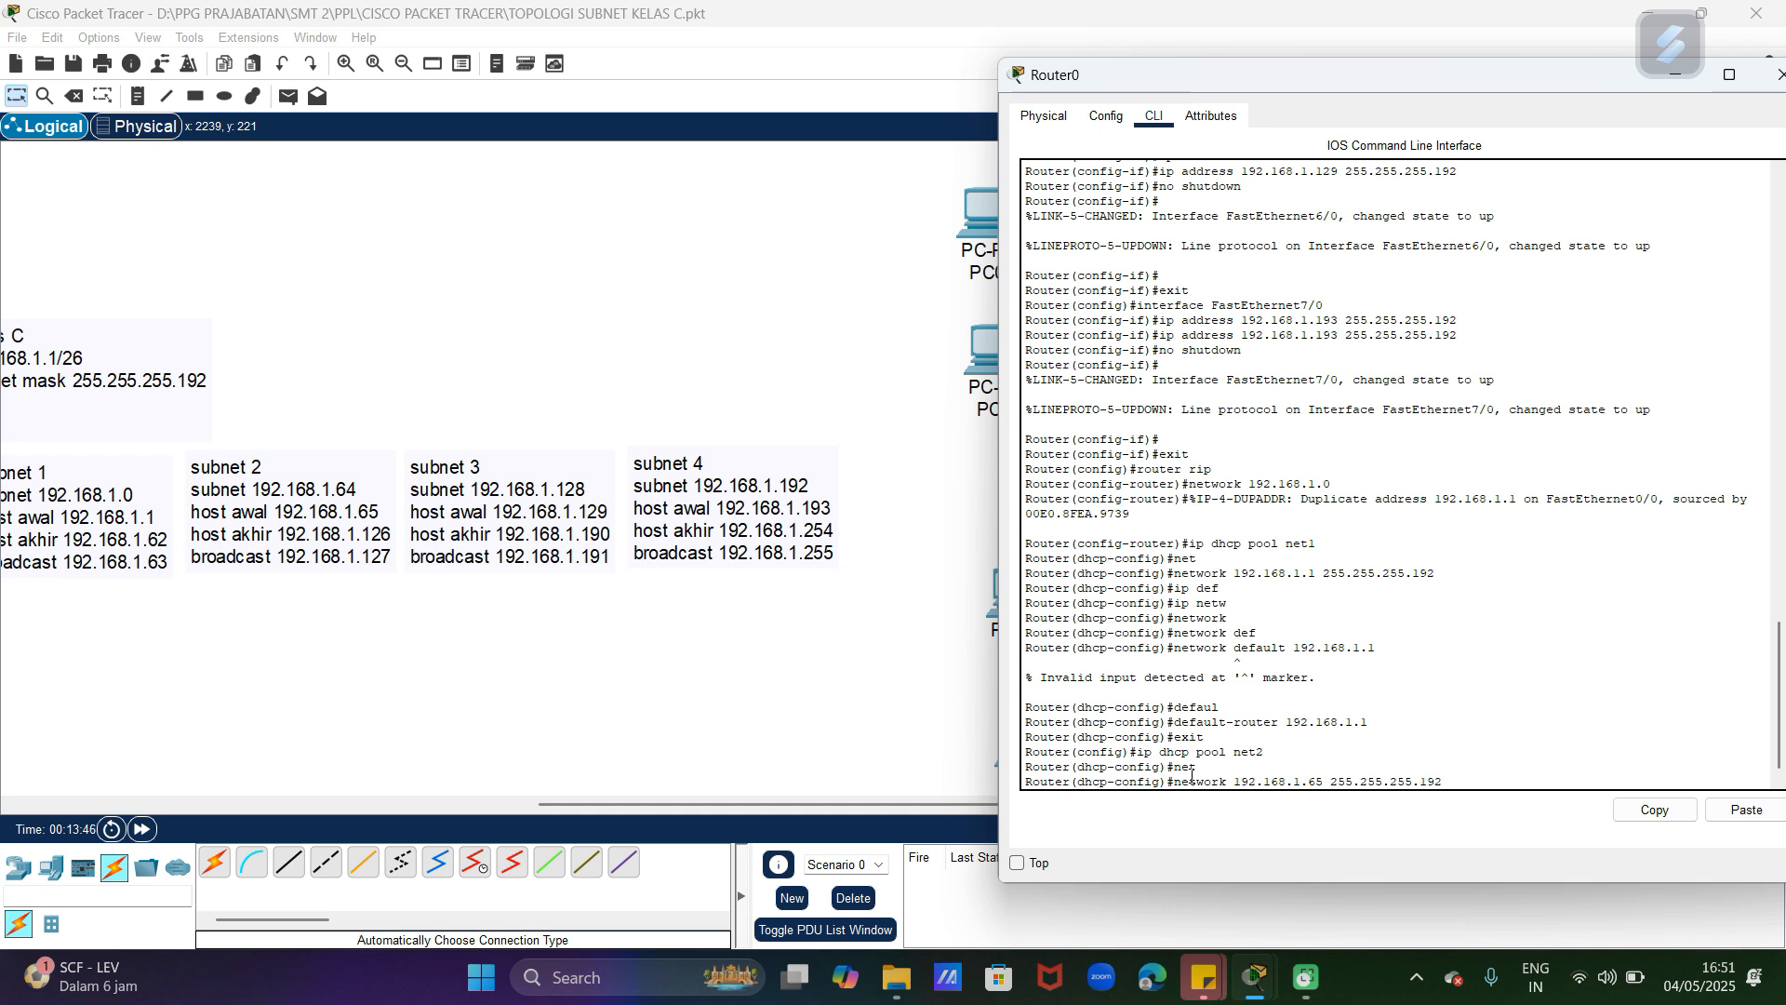
{"action": "key", "text": "Return"}
Step: Set the net2 pool's default router to 192.168.1.65 and exit DHCP configuration
{"action": "type", "text": "def"}
{"action": "key", "text": "Tab"}
{"action": "type", "text": "192.16"}
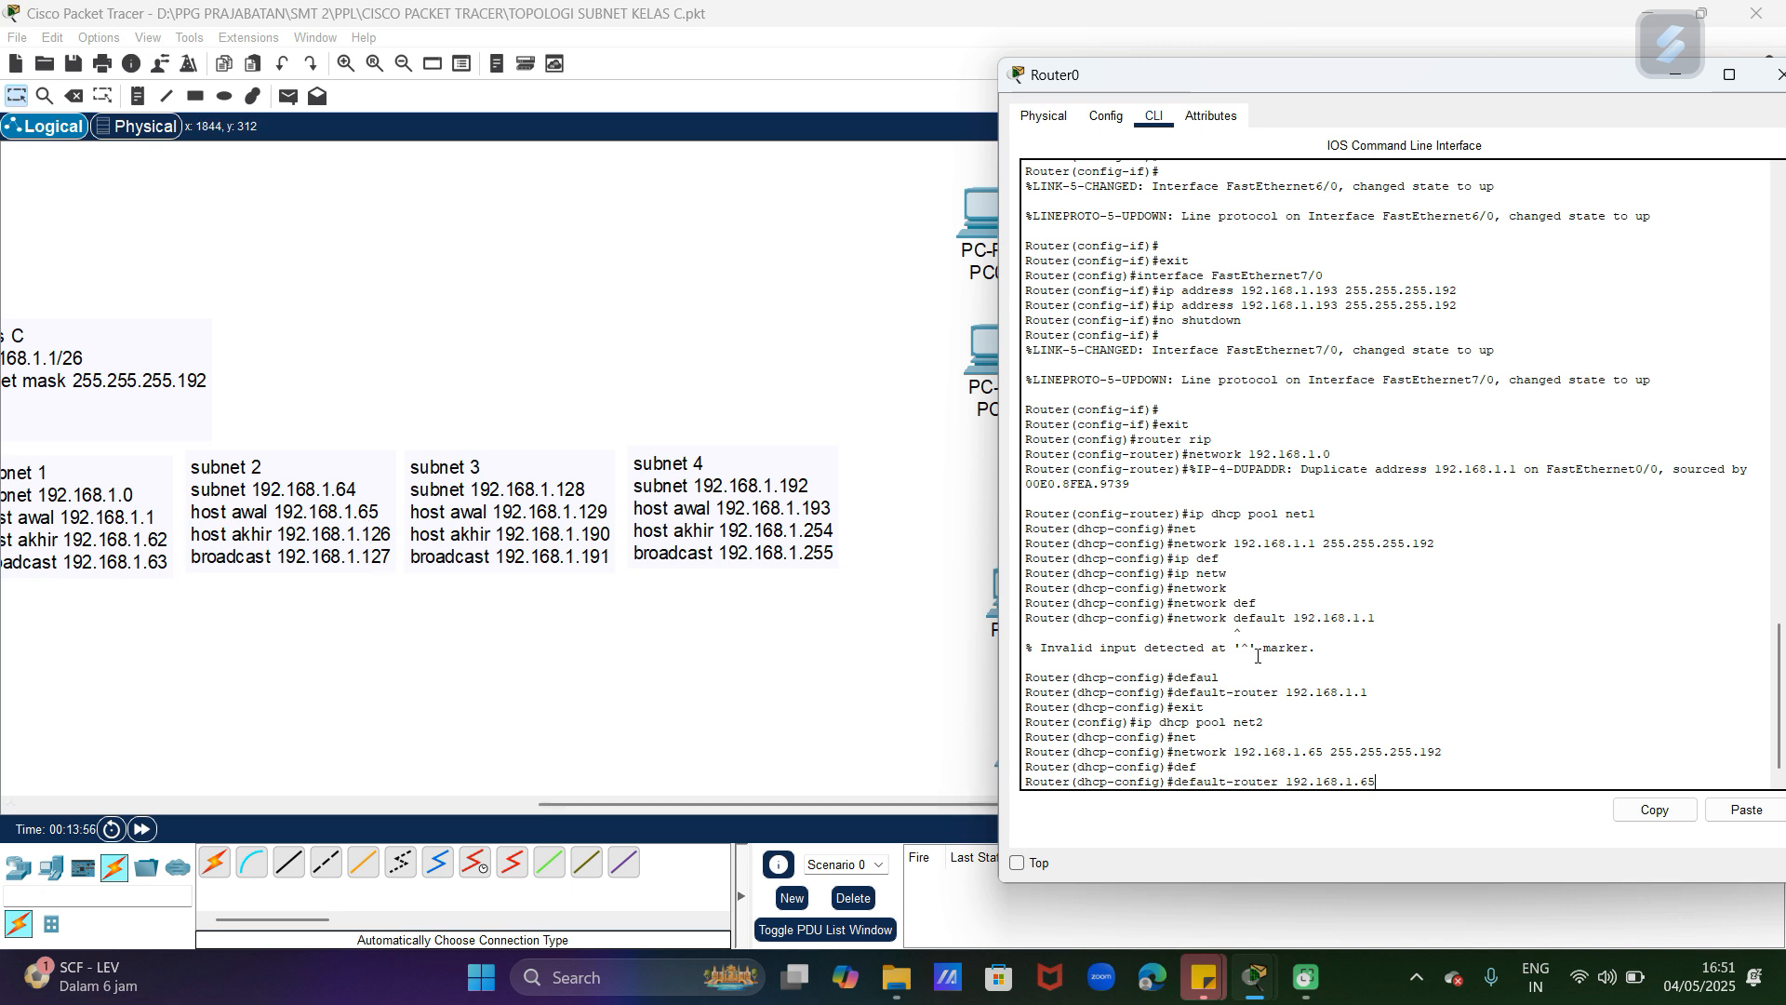
{"action": "key", "text": "Return"}
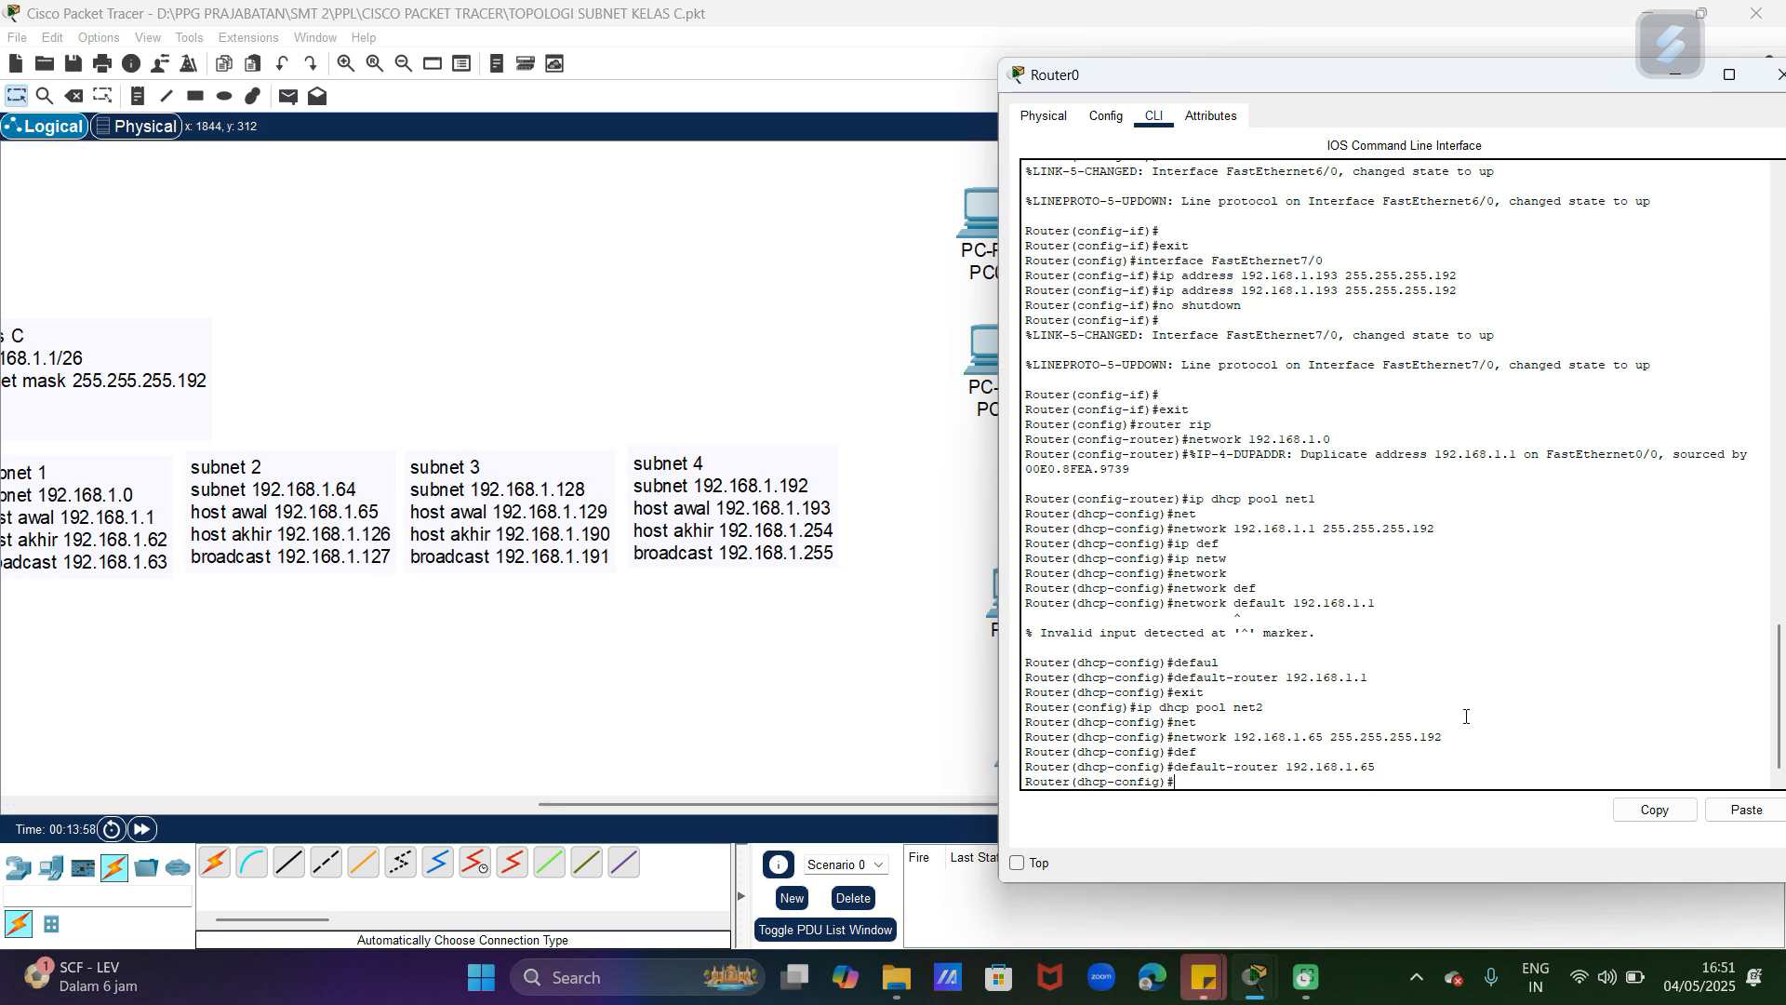
{"action": "type", "text": "exit"}
{"action": "key", "text": "Return"}
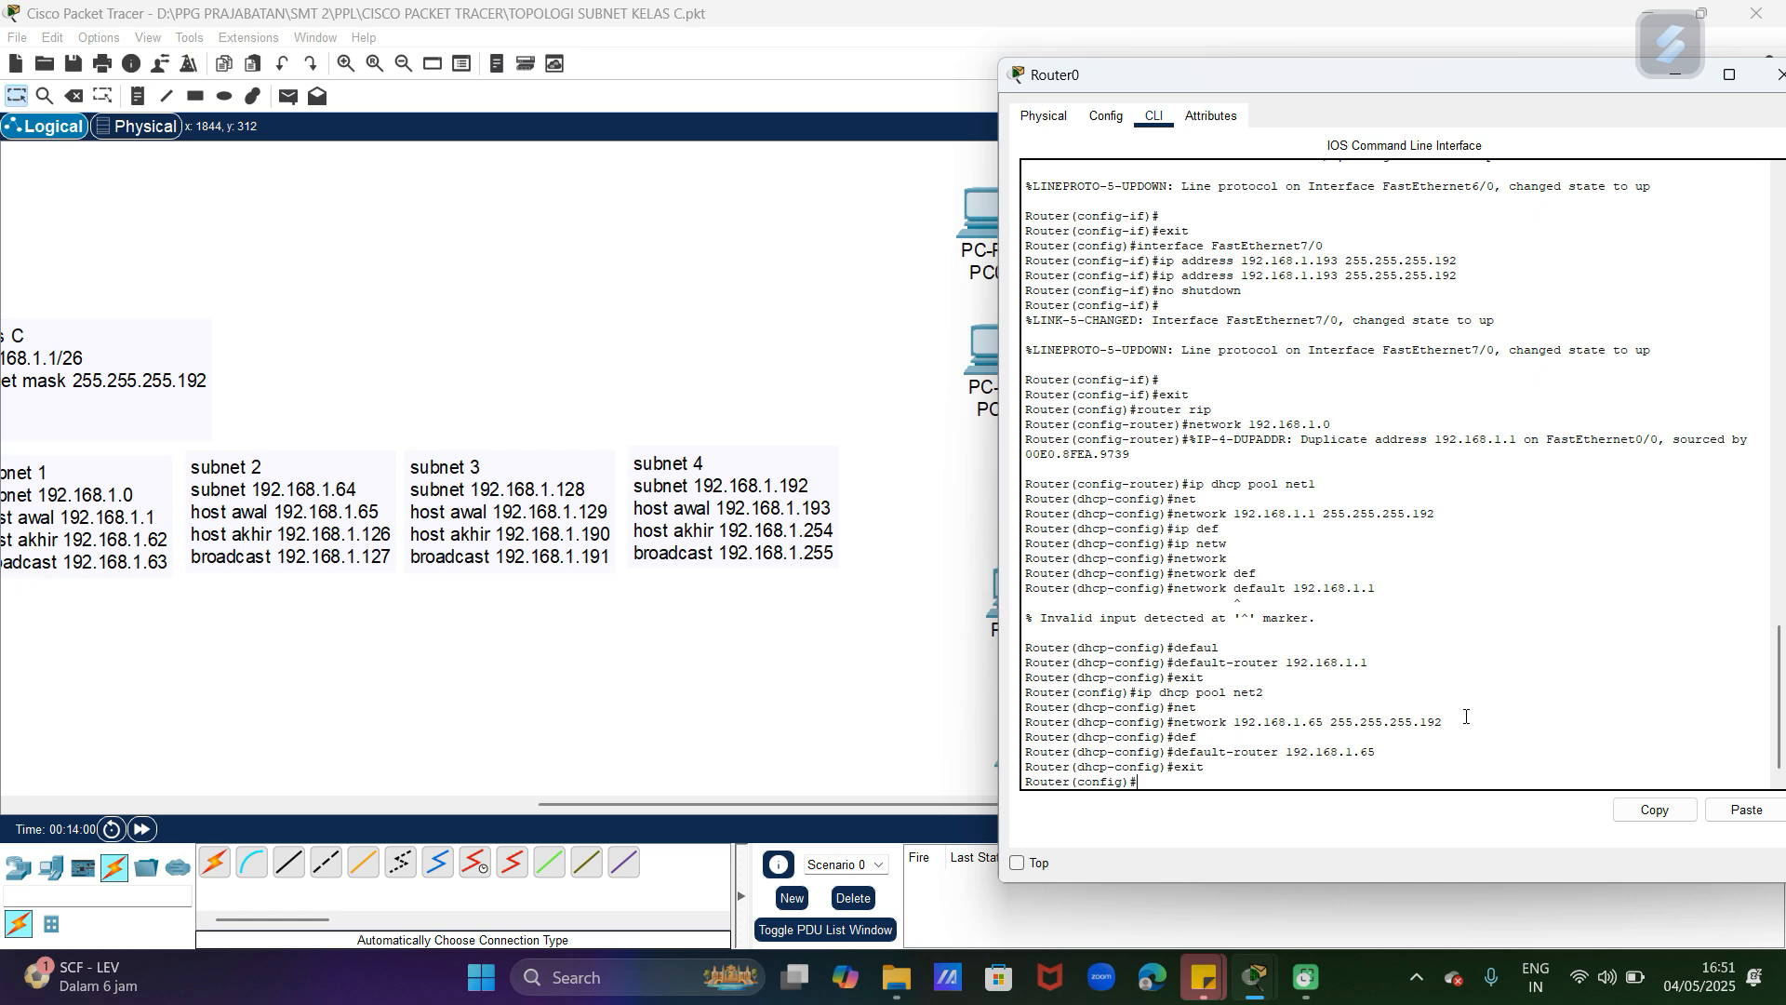
Step: Switch the IP configuration of PC2 in subnet 2 to DHCP and close its window
{"action": "left_click", "coordinate": [788, 562]}
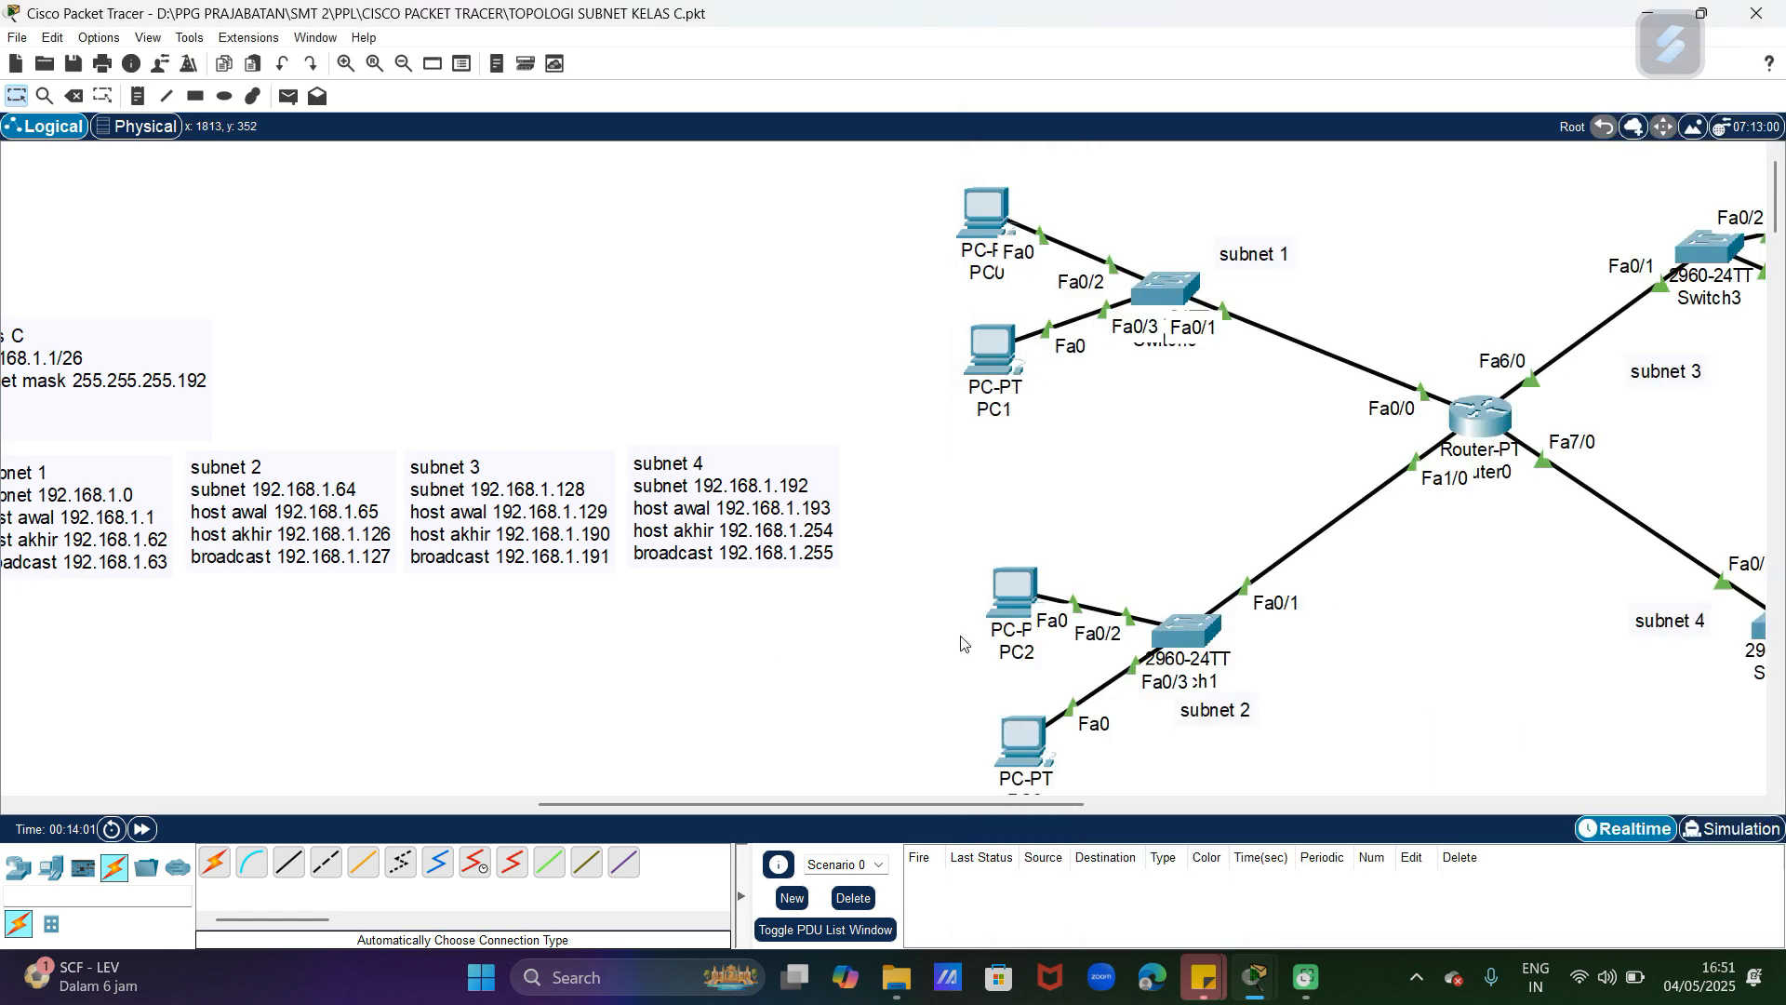
{"action": "left_click", "coordinate": [1012, 602]}
{"action": "left_click", "coordinate": [797, 183]}
{"action": "left_click", "coordinate": [707, 238]}
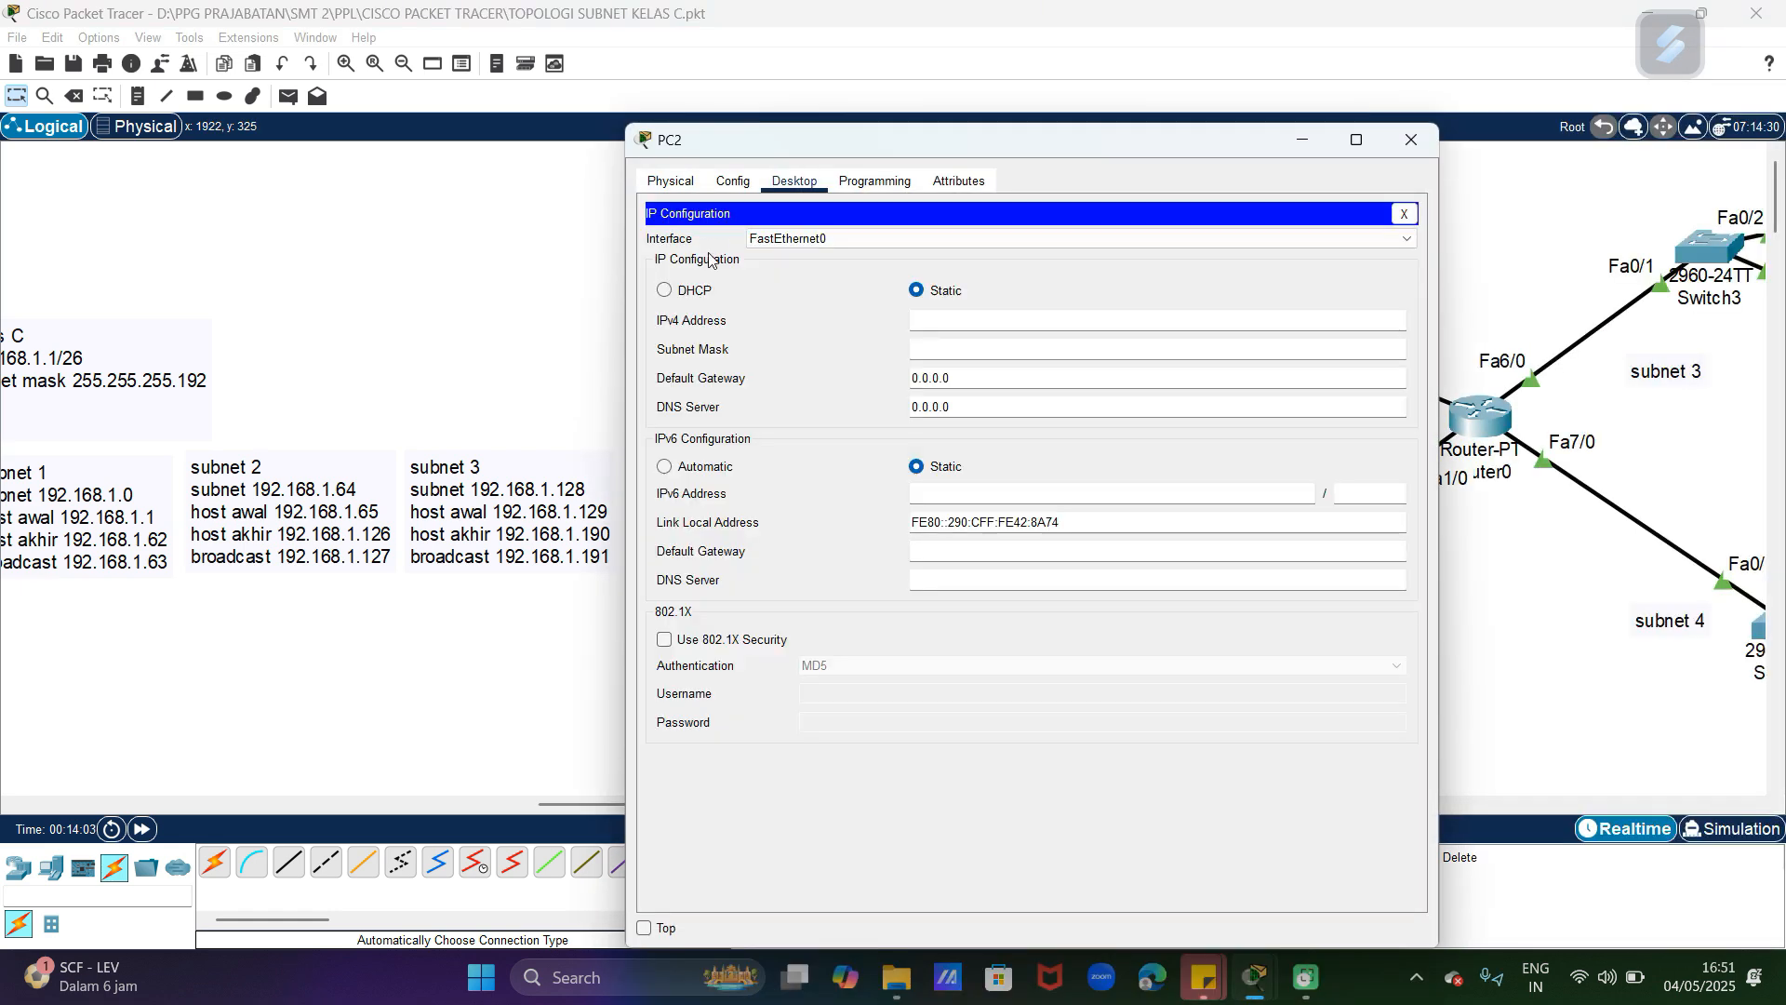
{"action": "left_click", "coordinate": [705, 292]}
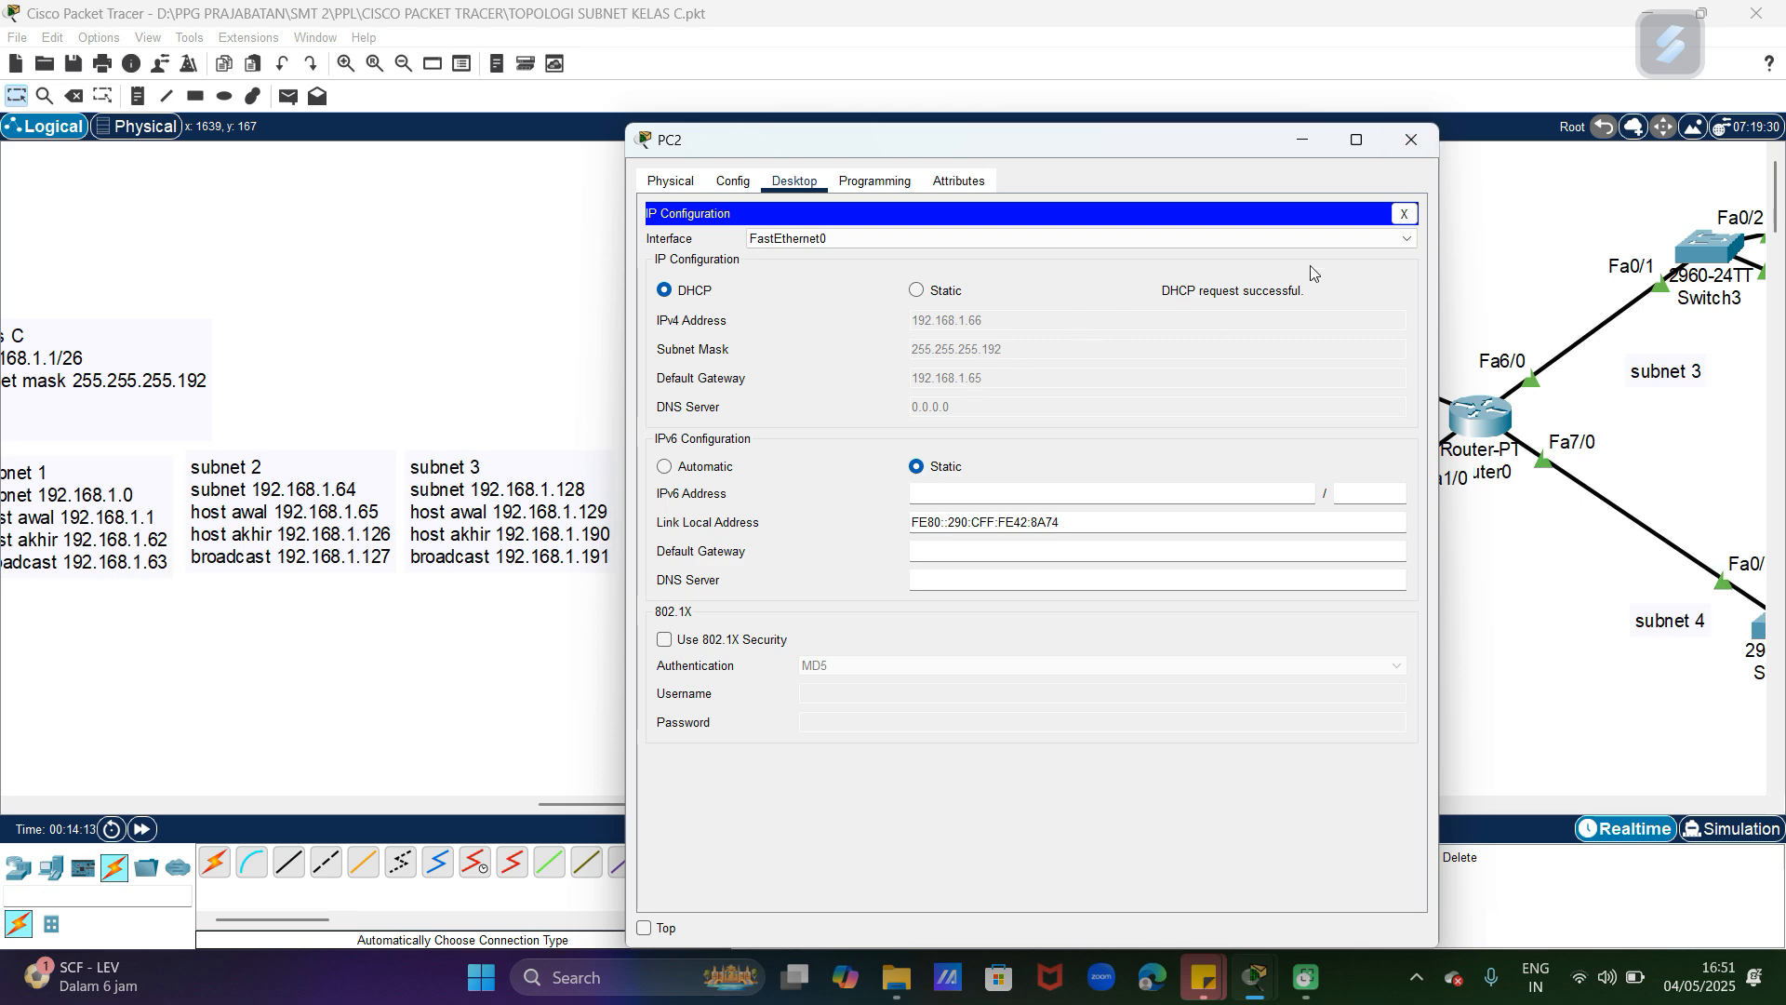
{"action": "left_click", "coordinate": [1412, 140]}
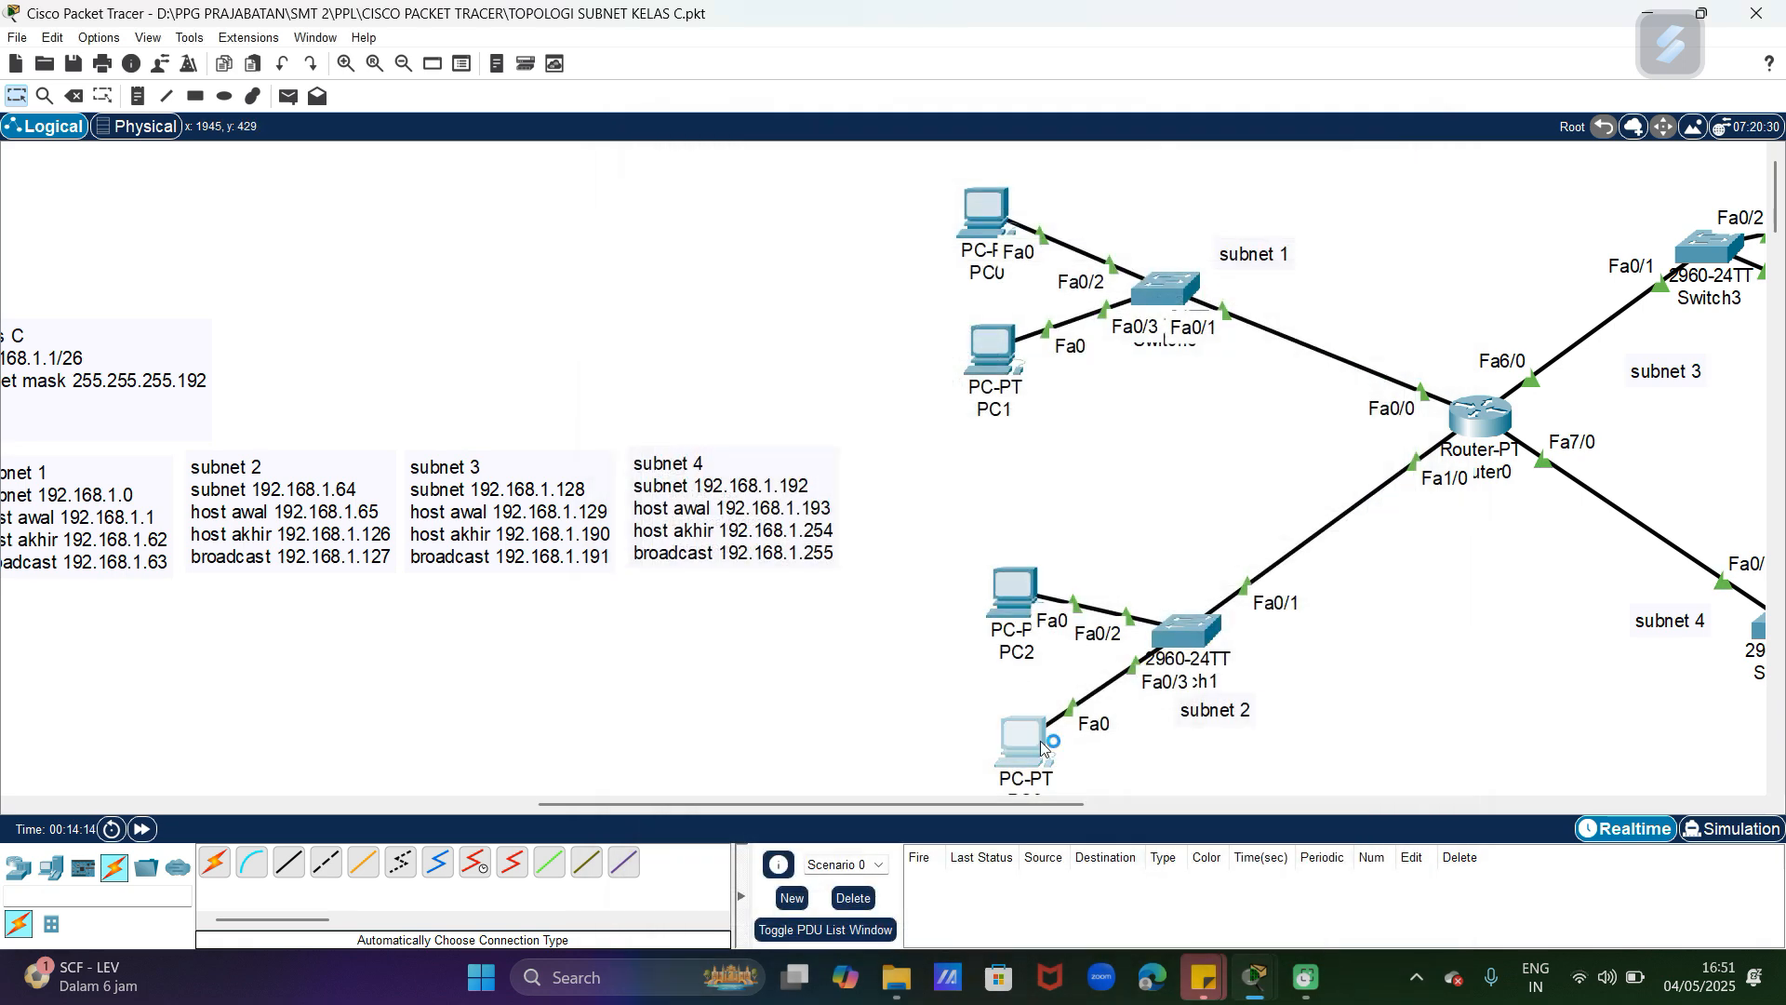
Step: Switch the IP configuration of PC3 in subnet 2 to DHCP and close its window
{"action": "left_click", "coordinate": [1042, 749]}
{"action": "left_click", "coordinate": [795, 180]}
{"action": "left_click", "coordinate": [686, 277]}
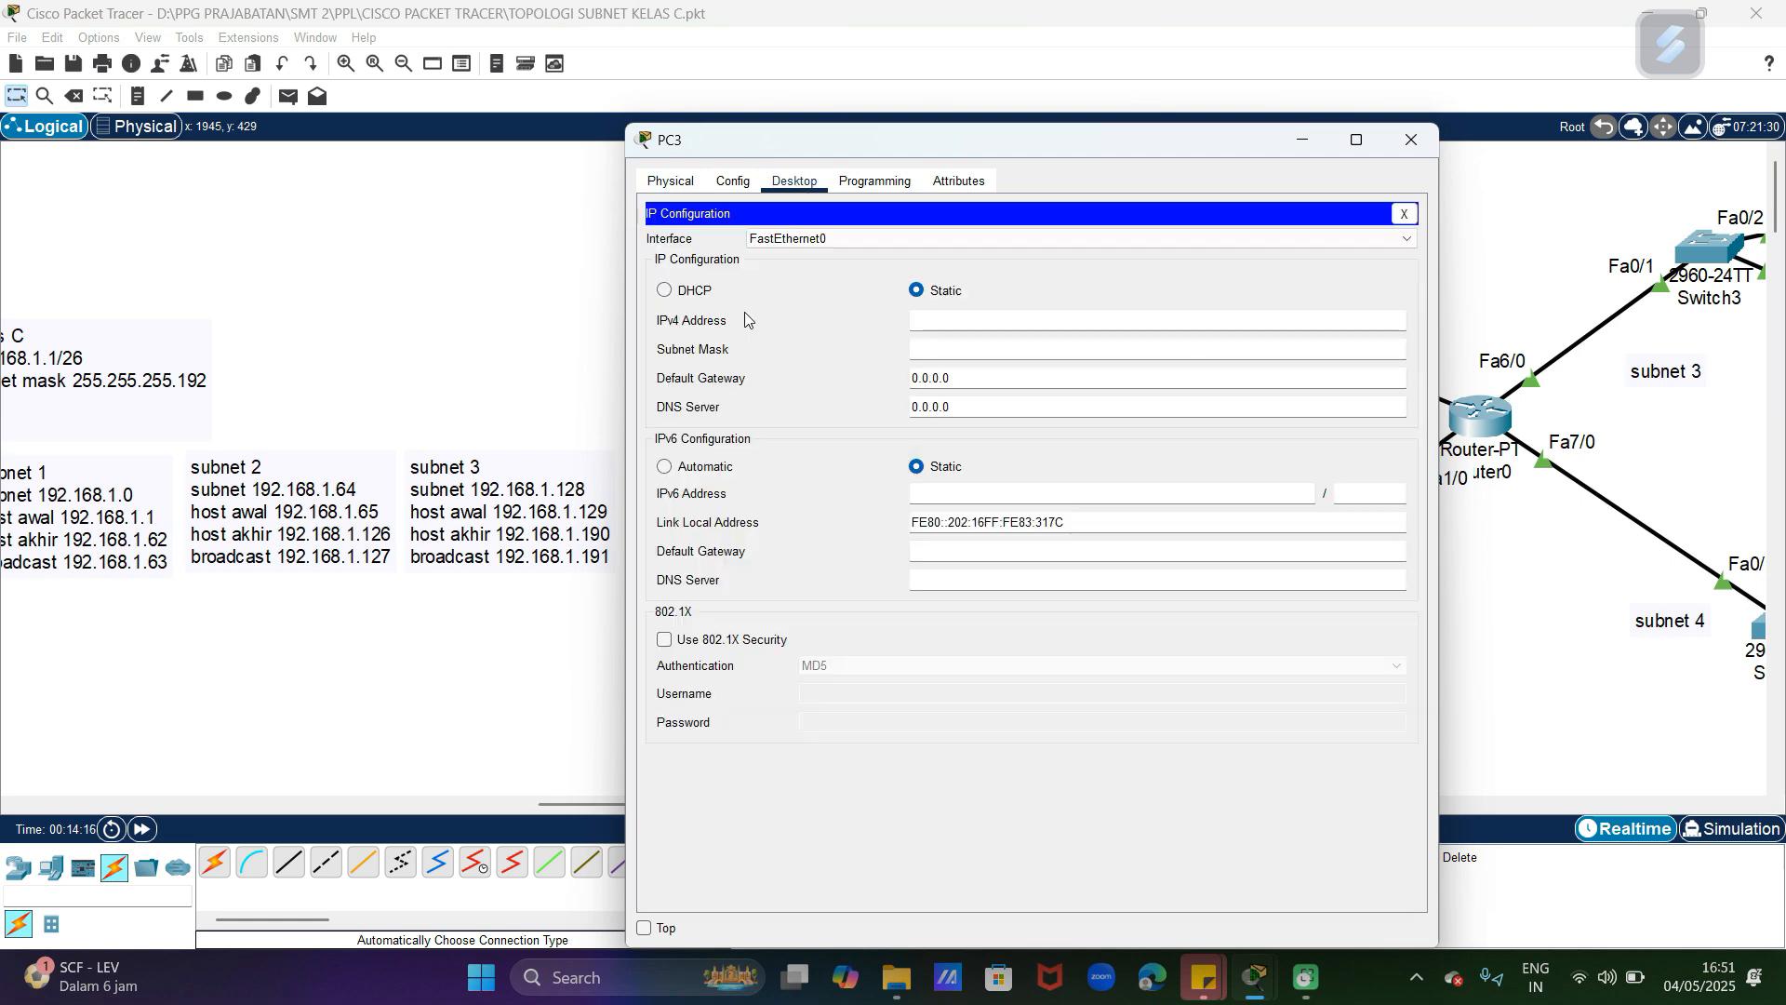
{"action": "left_click", "coordinate": [687, 290]}
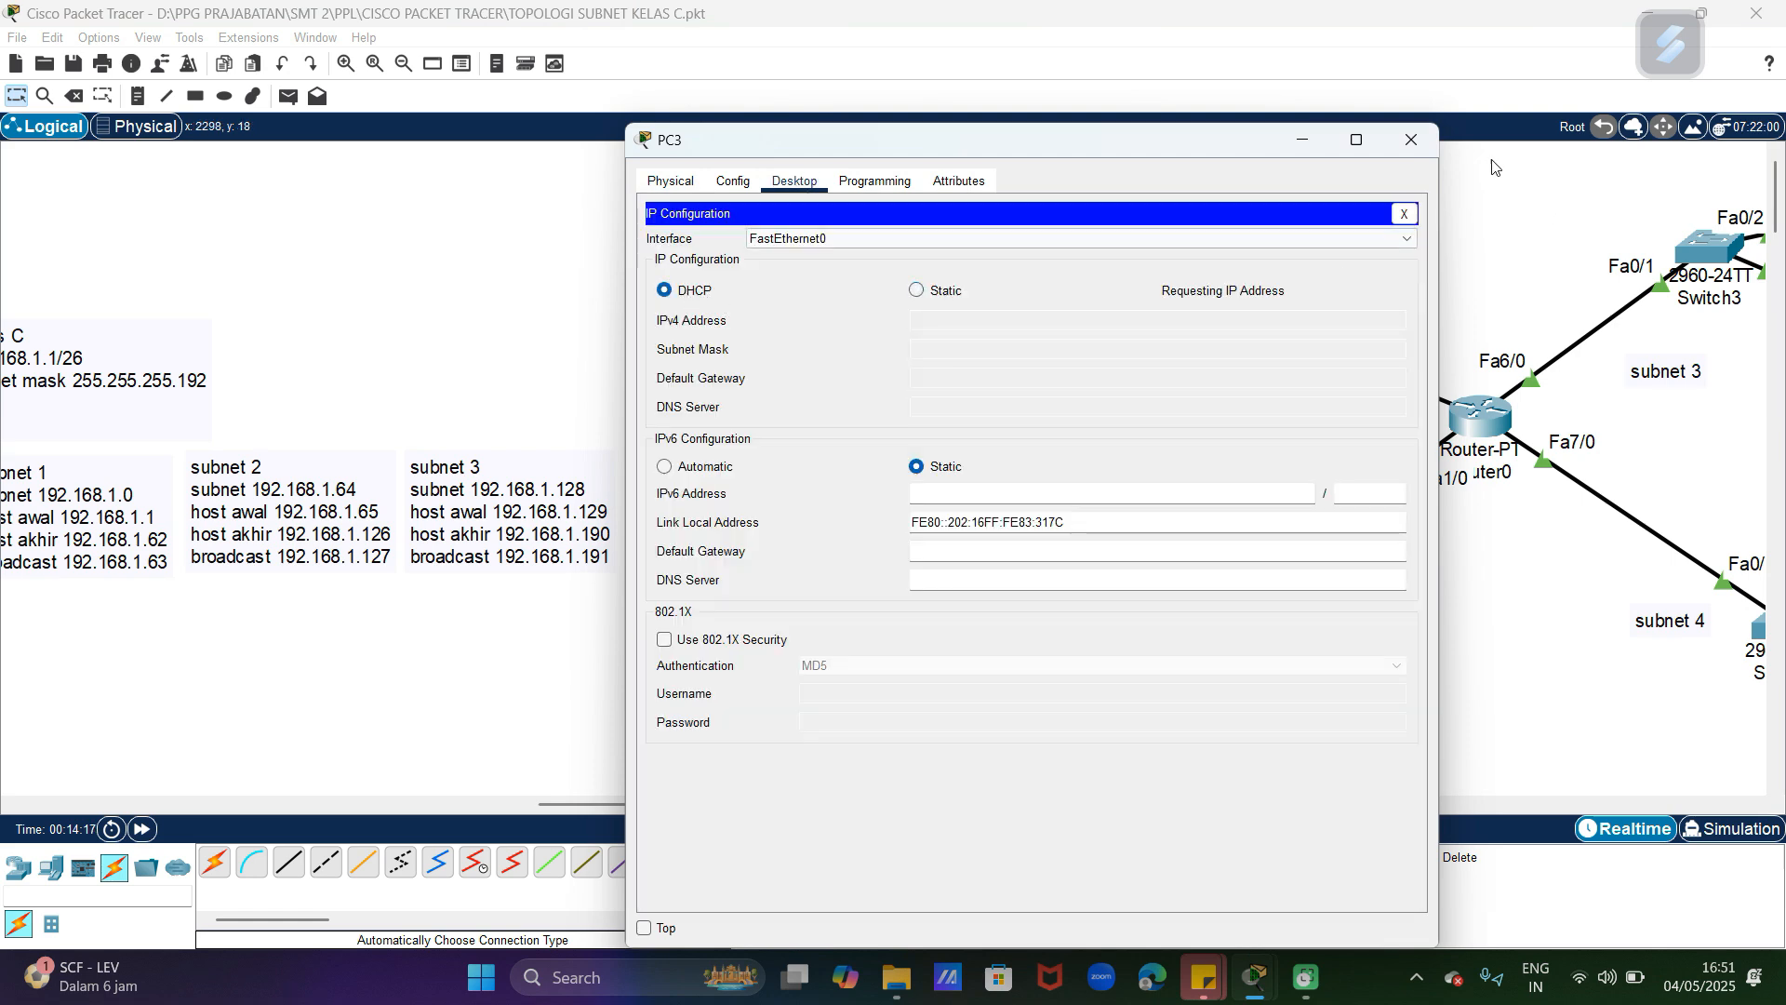
{"action": "left_click", "coordinate": [1411, 141]}
Step: Create a DHCP pool named net3 in Router0's command line, keeping the subnet 3 and 4 notes in view
{"action": "left_click_drag", "start_coordinate": [1036, 800], "coordinate": [1211, 800]}
{"action": "left_click", "coordinate": [934, 421]}
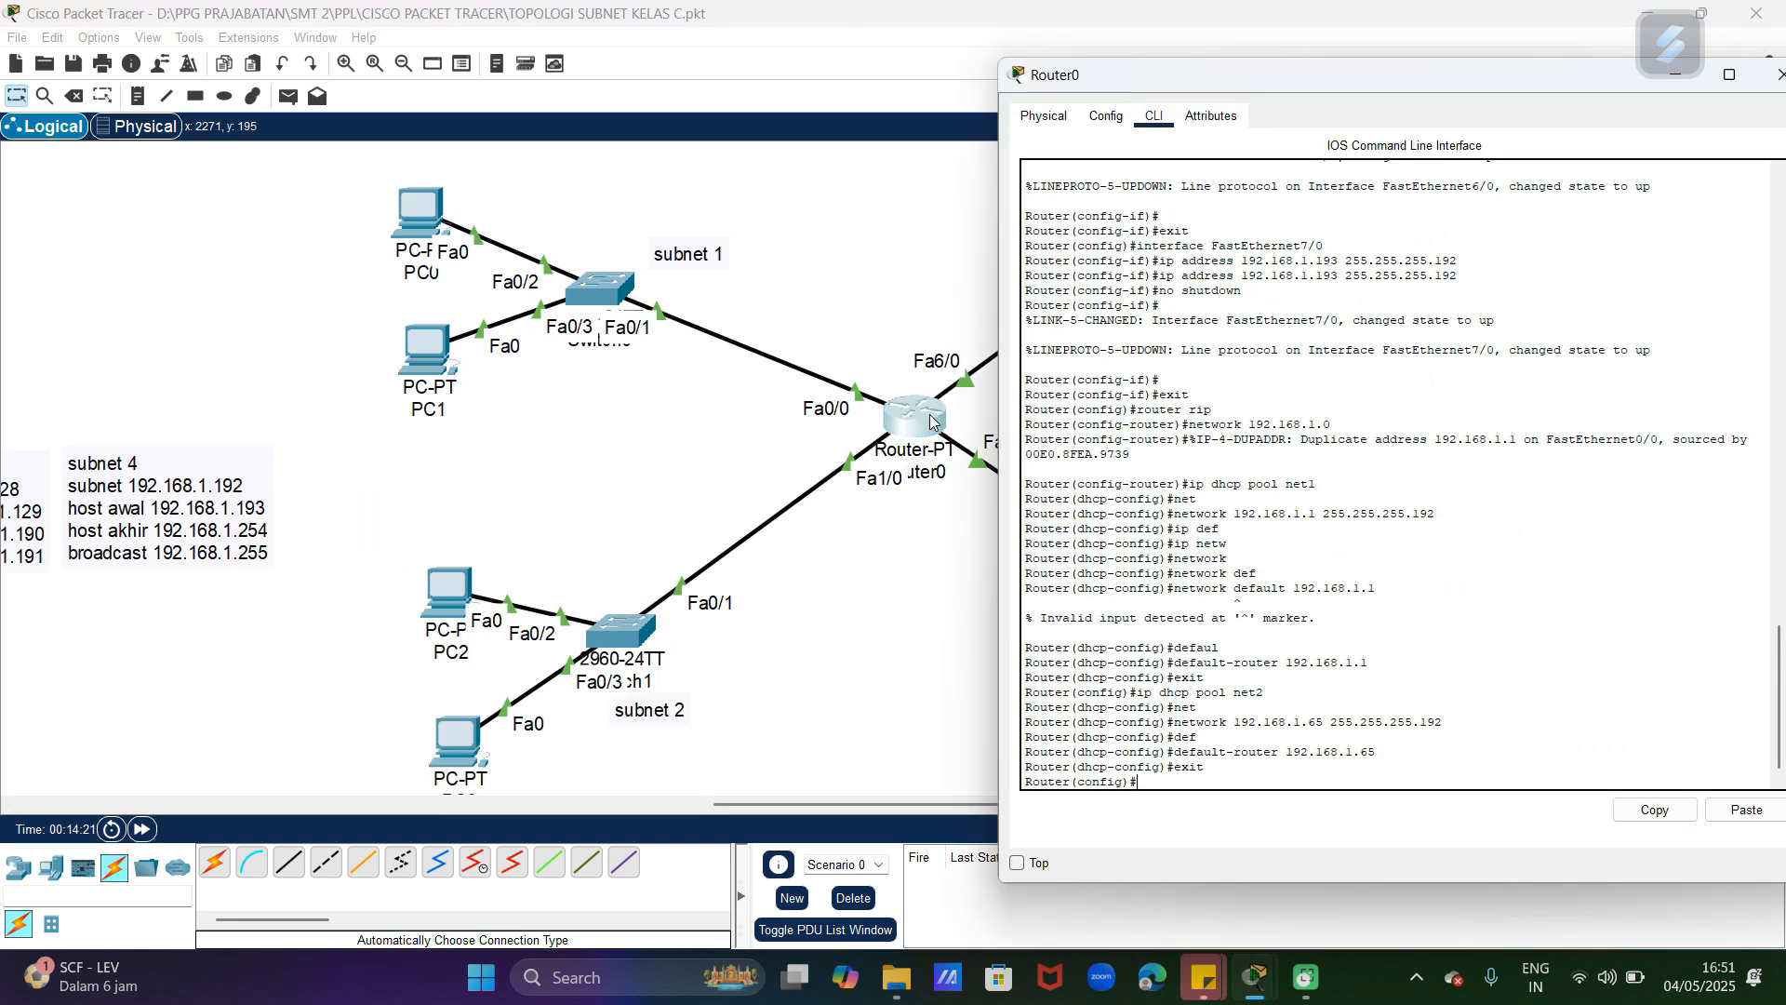
{"action": "left_click", "coordinate": [909, 596]}
{"action": "left_click_drag", "start_coordinate": [770, 800], "coordinate": [720, 800]}
{"action": "left_click", "coordinate": [1069, 418]}
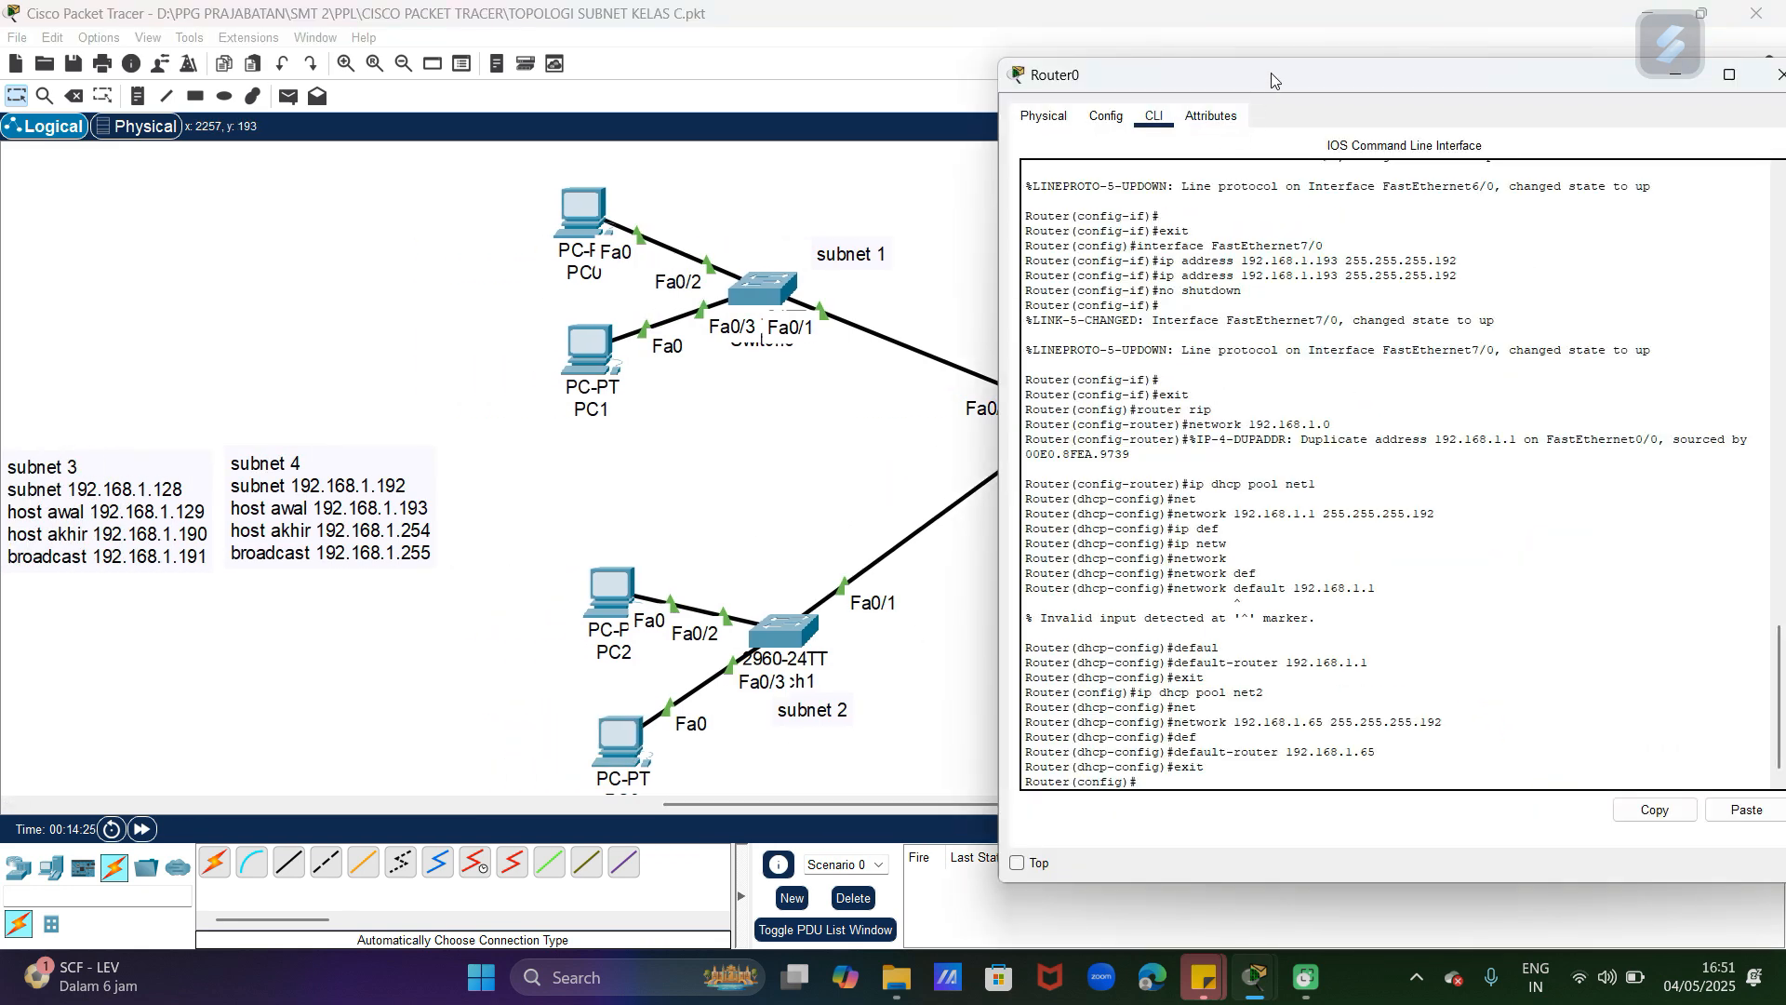
{"action": "type", "text": "ip dhcp pool net3"}
{"action": "key", "text": "Return"}
Step: Assign the network 192.168.1.129 with mask 255.255.255.192 to the net3 DHCP pool
{"action": "type", "text": "netq"}
{"action": "key", "text": "Tab"}
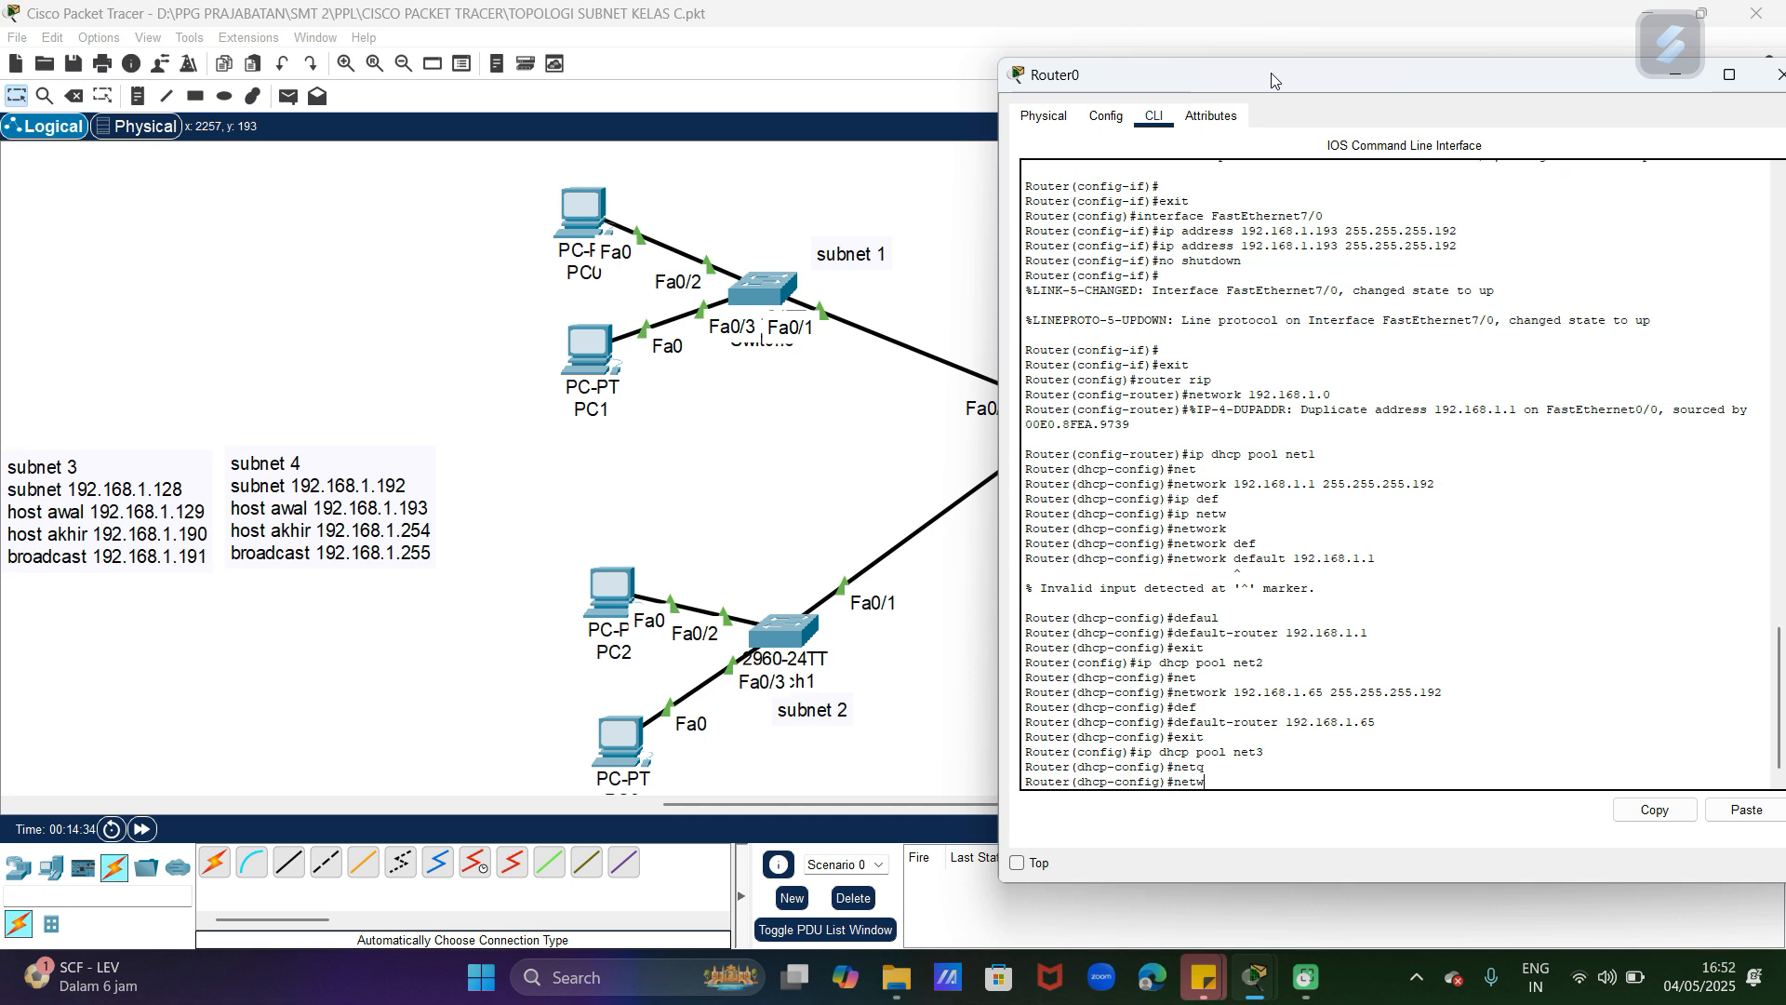
{"action": "key", "text": "Tab"}
{"action": "type", "text": "192.168.1.12"}
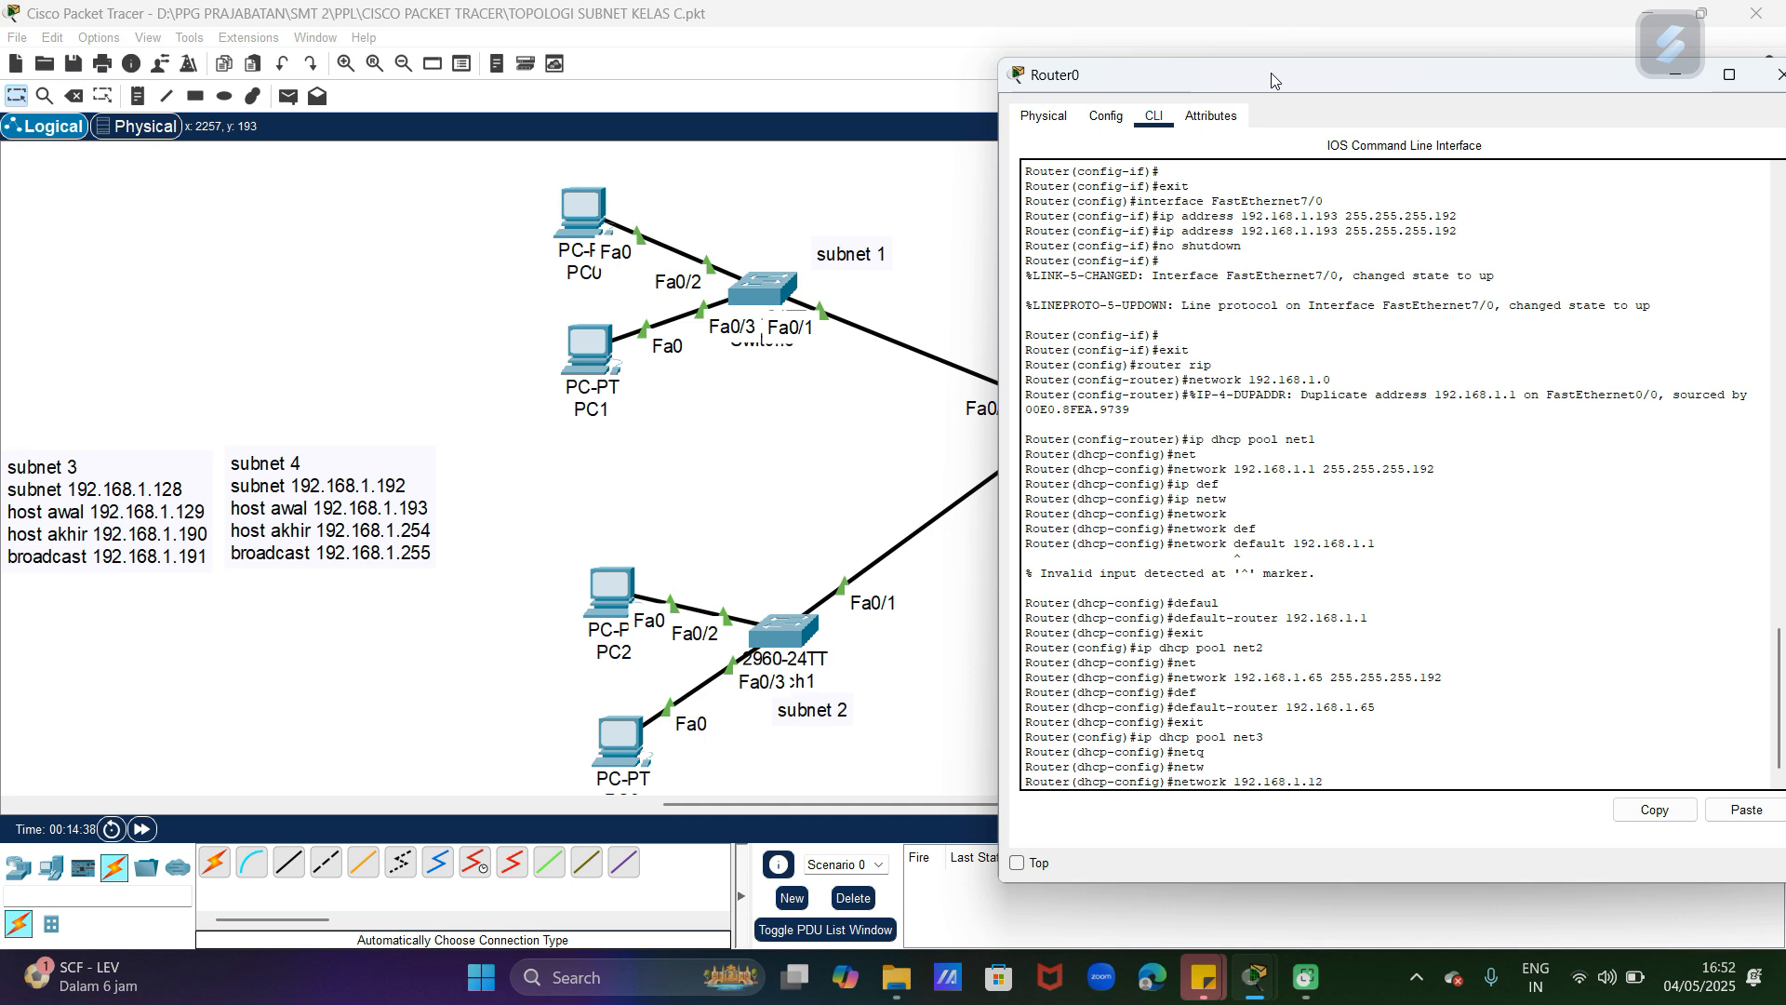
{"action": "type", "text": "9 255.255.255.192"}
{"action": "key", "text": "Return"}
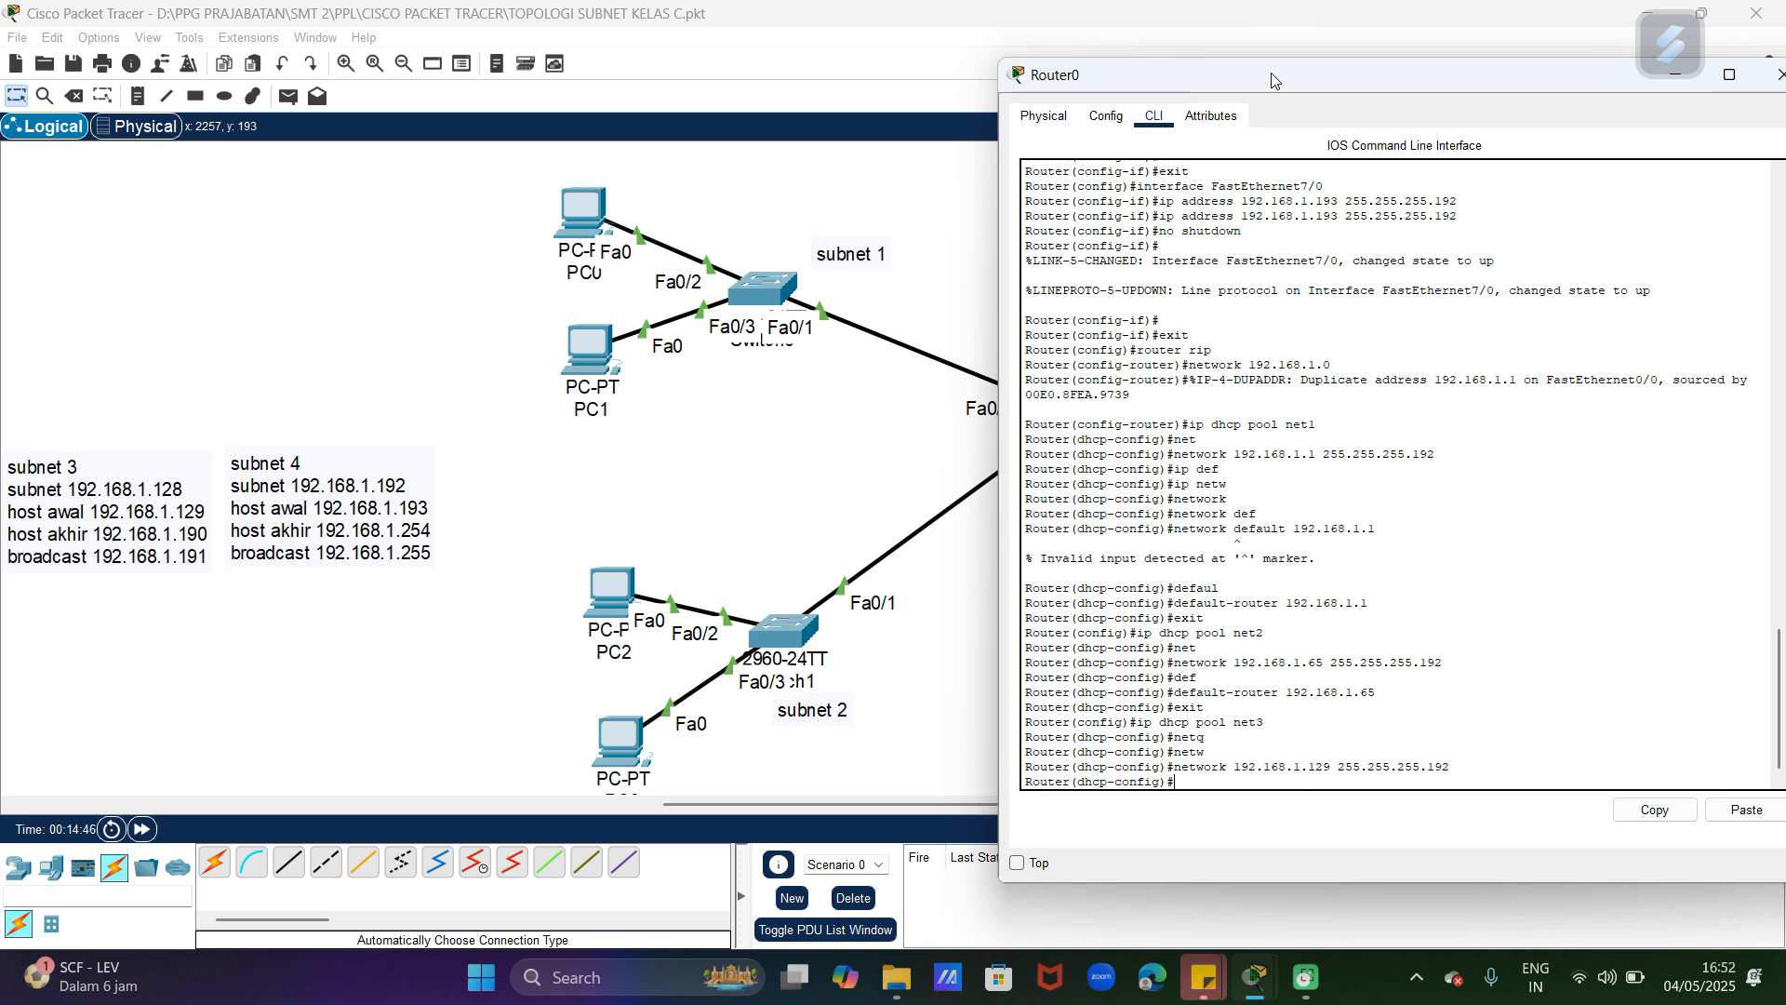
Step: Set the net3 pool's default router to 192.168.1.129 and exit DHCP configuration
{"action": "type", "text": "def"}
{"action": "key", "text": "Tab"}
{"action": "type", "text": "ault-router "}
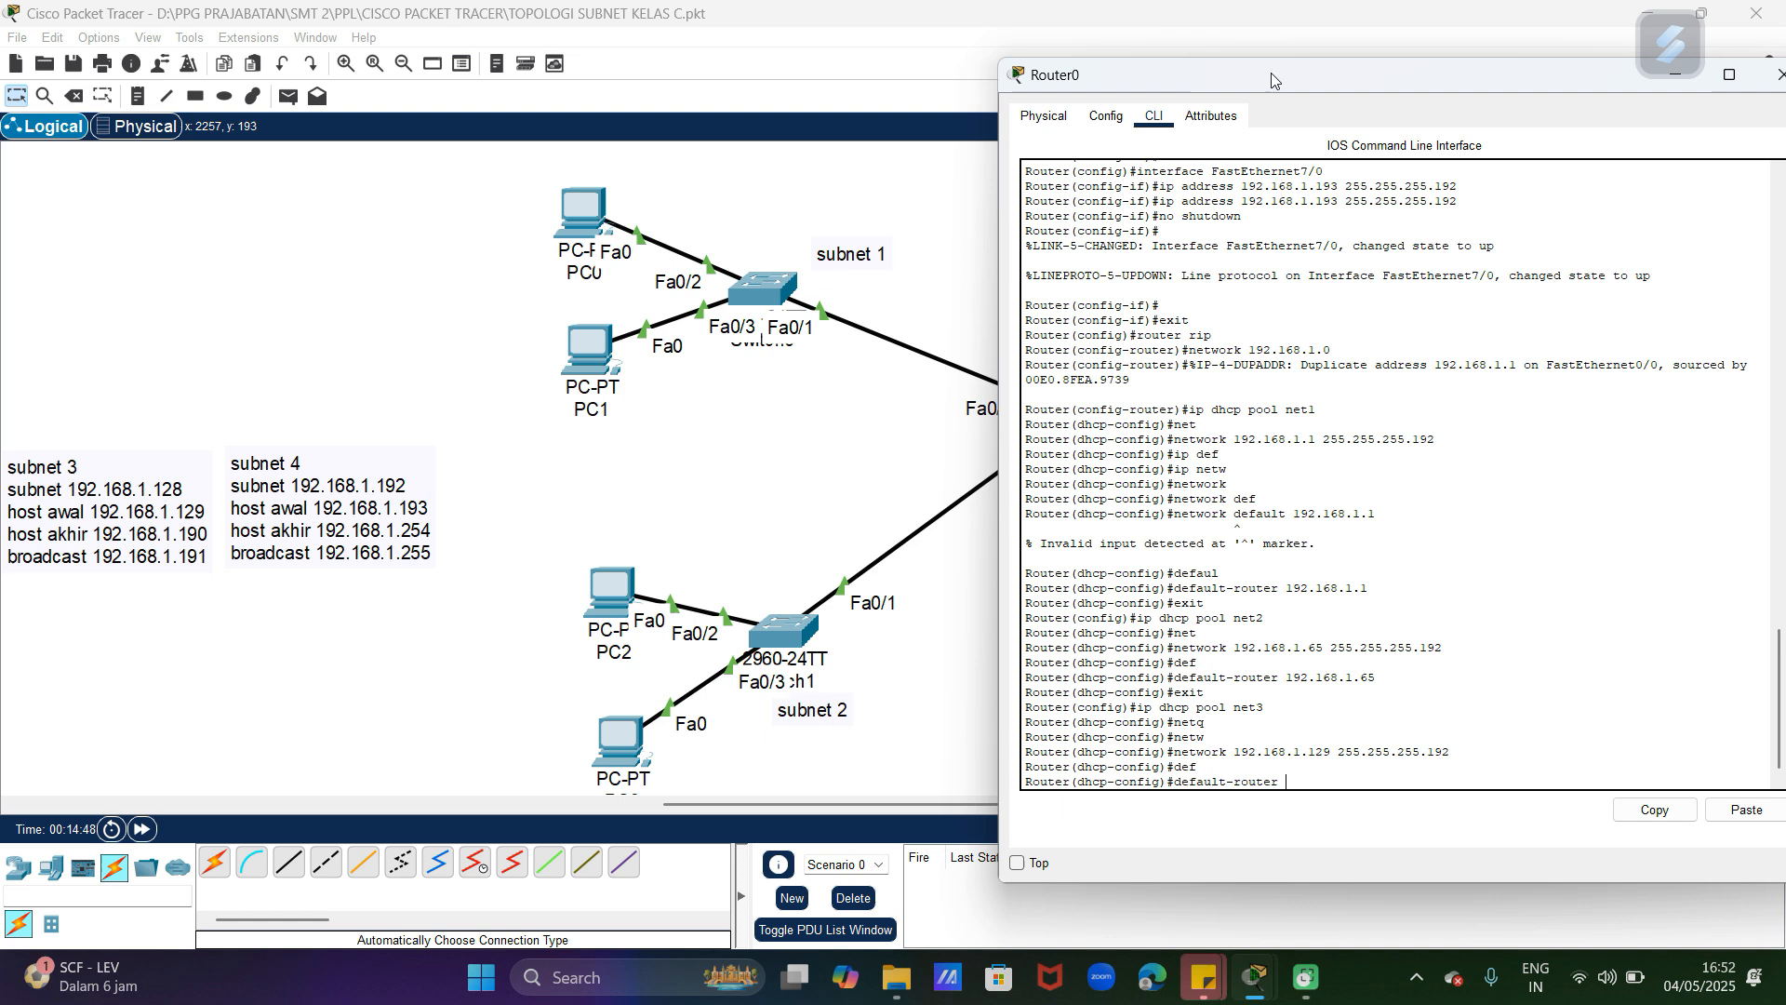
{"action": "type", "text": "192.168.1.129"}
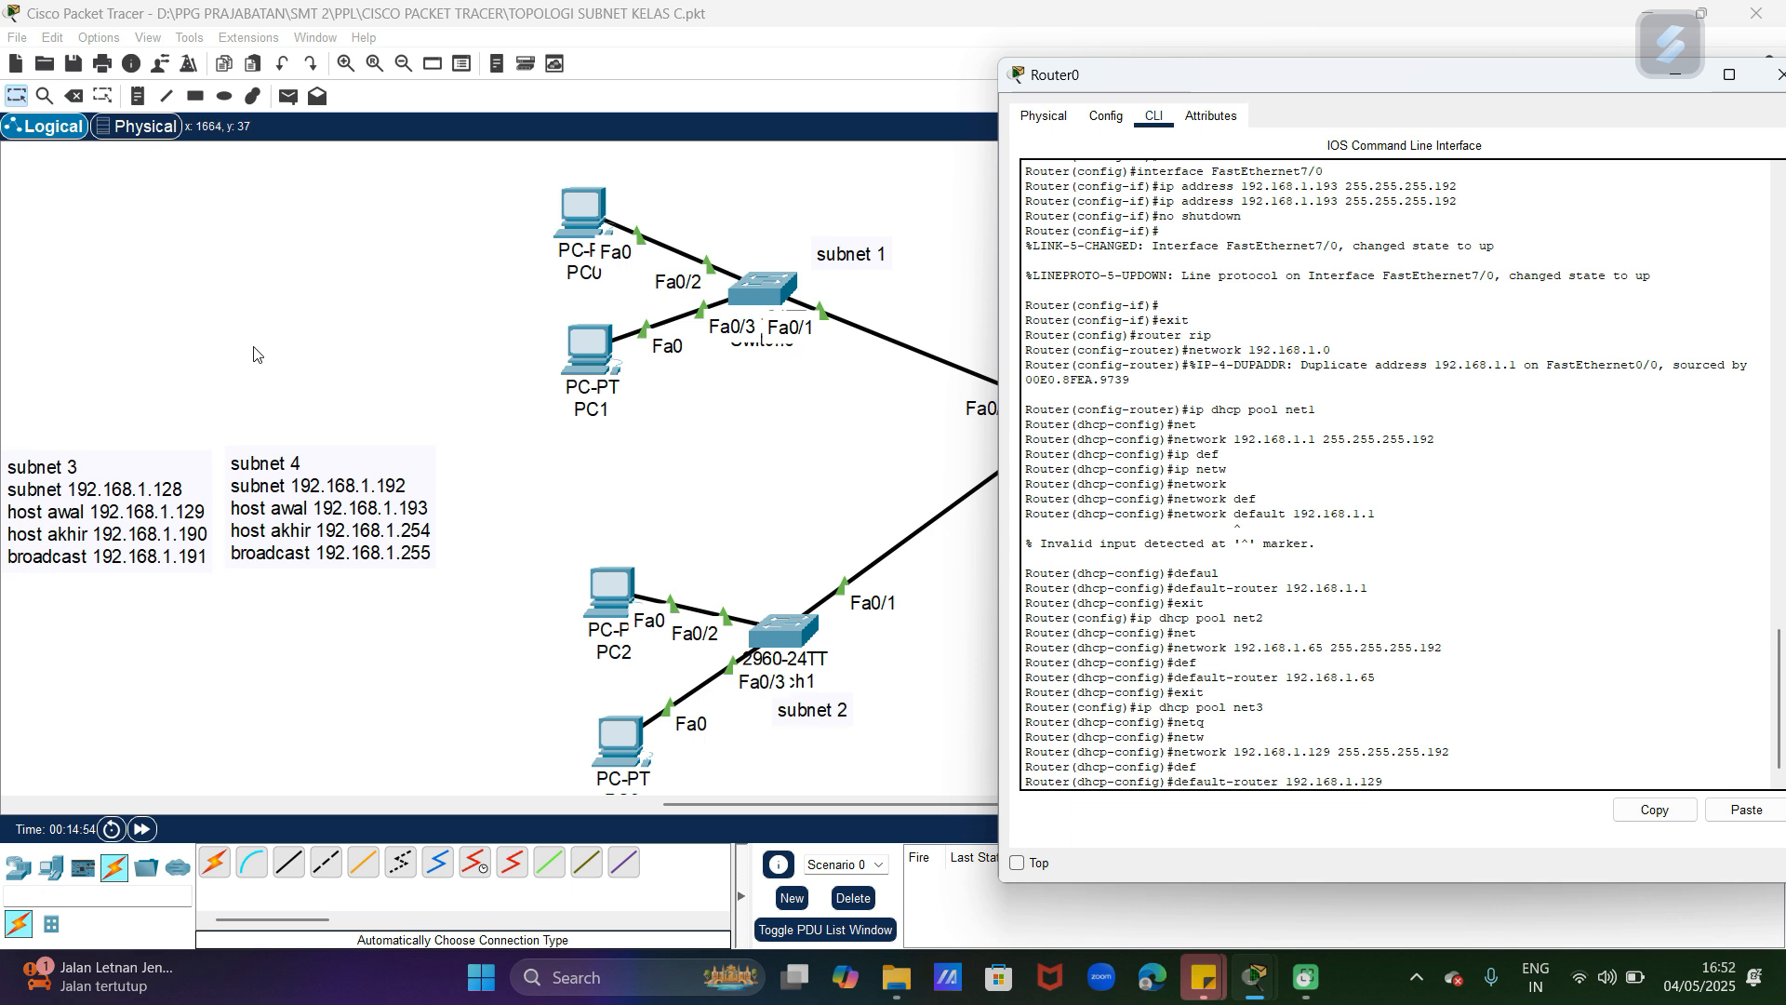
{"action": "key", "text": "Return"}
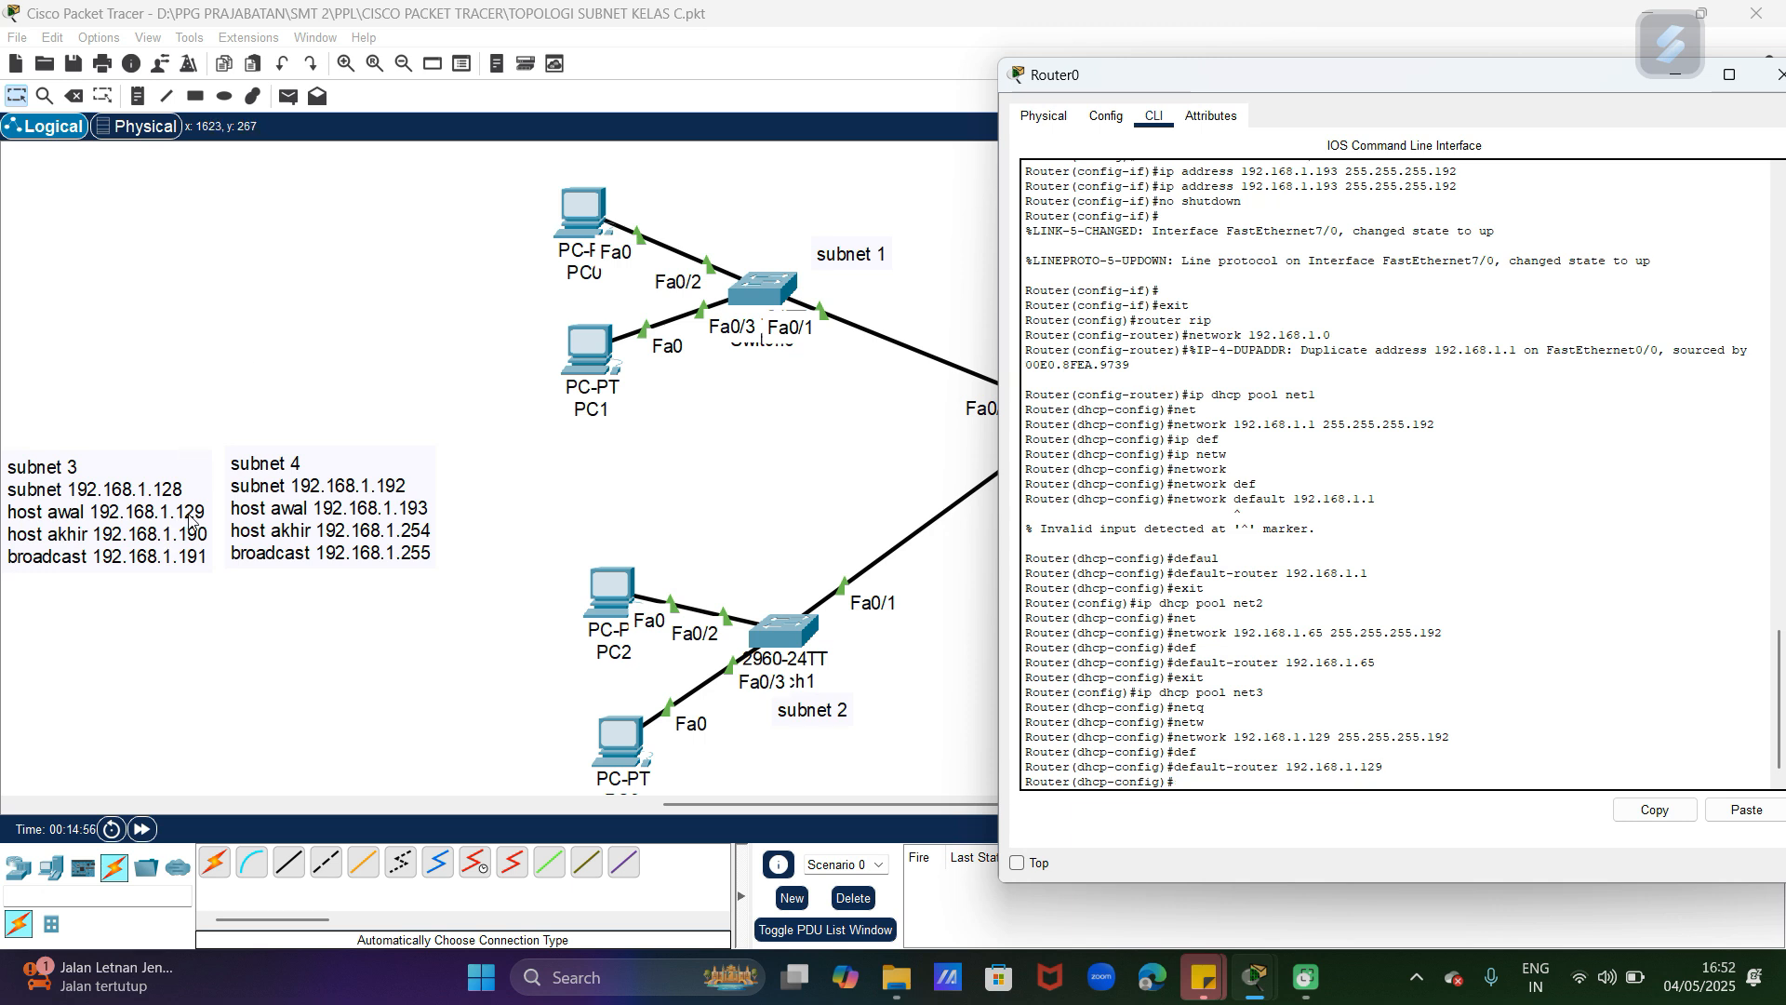
{"action": "type", "text": "exit"}
{"action": "key", "text": "Return"}
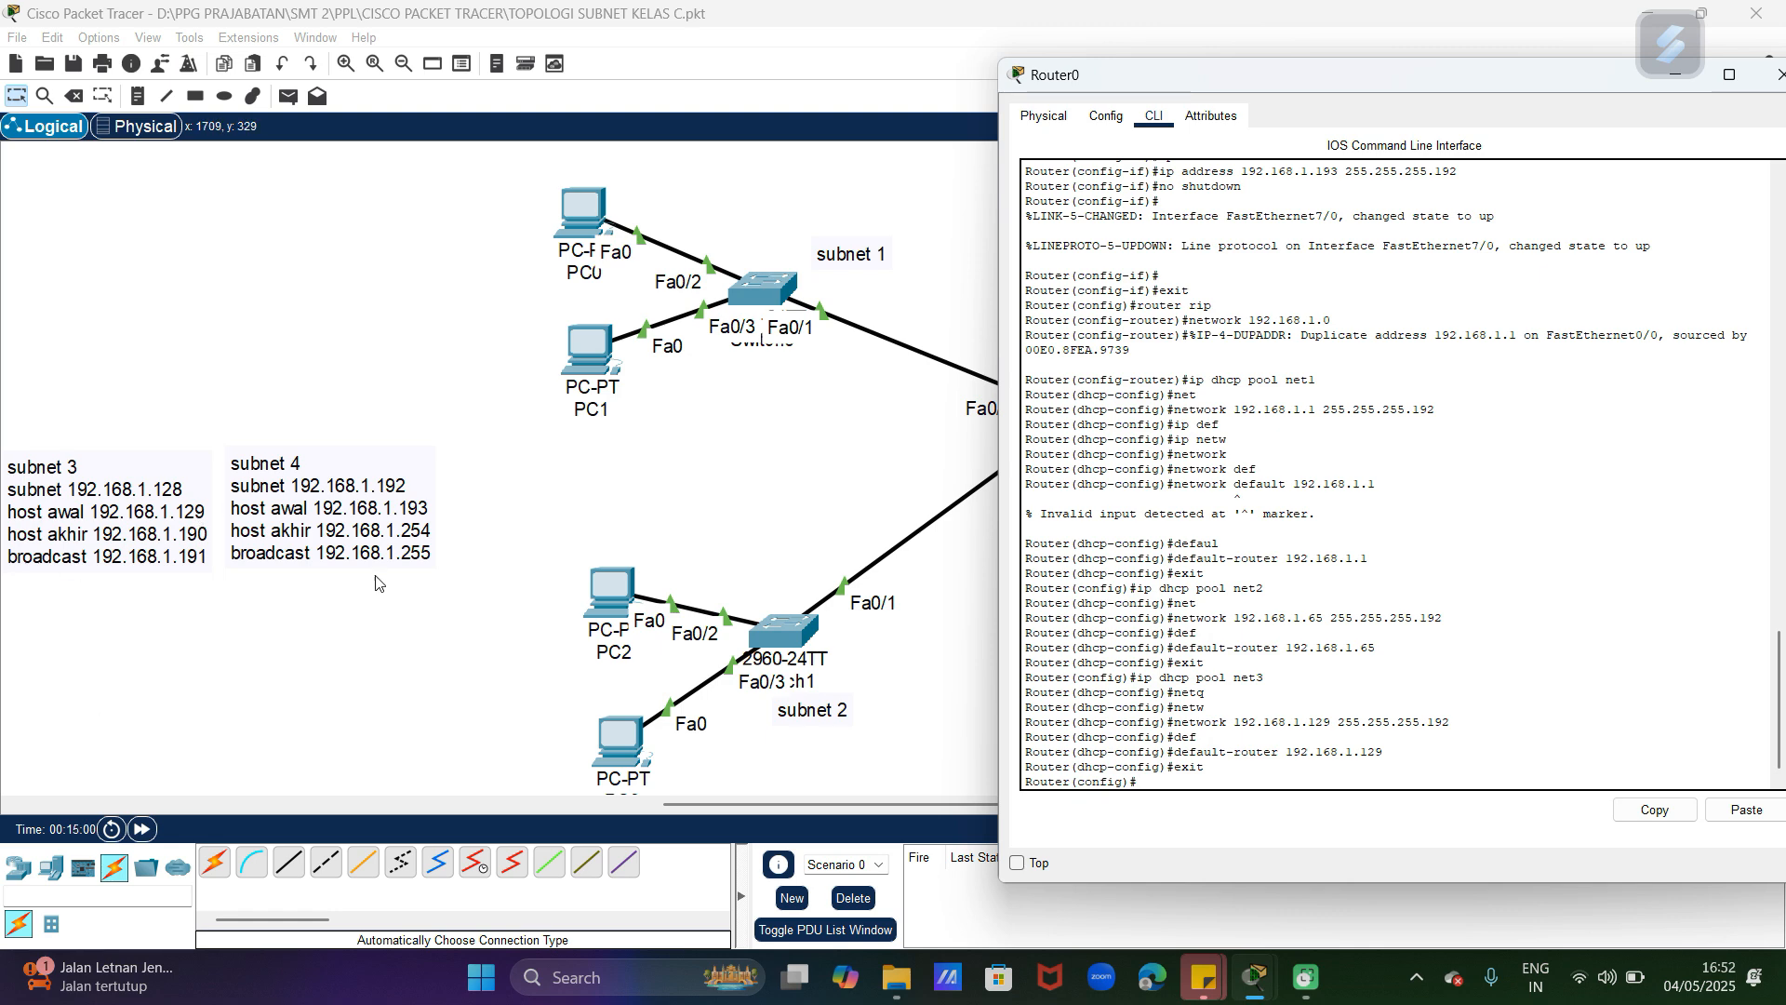
Step: Move the "subnet 3" label in the topology closer to Switch3, just beneath its name
{"action": "left_click", "coordinate": [564, 510]}
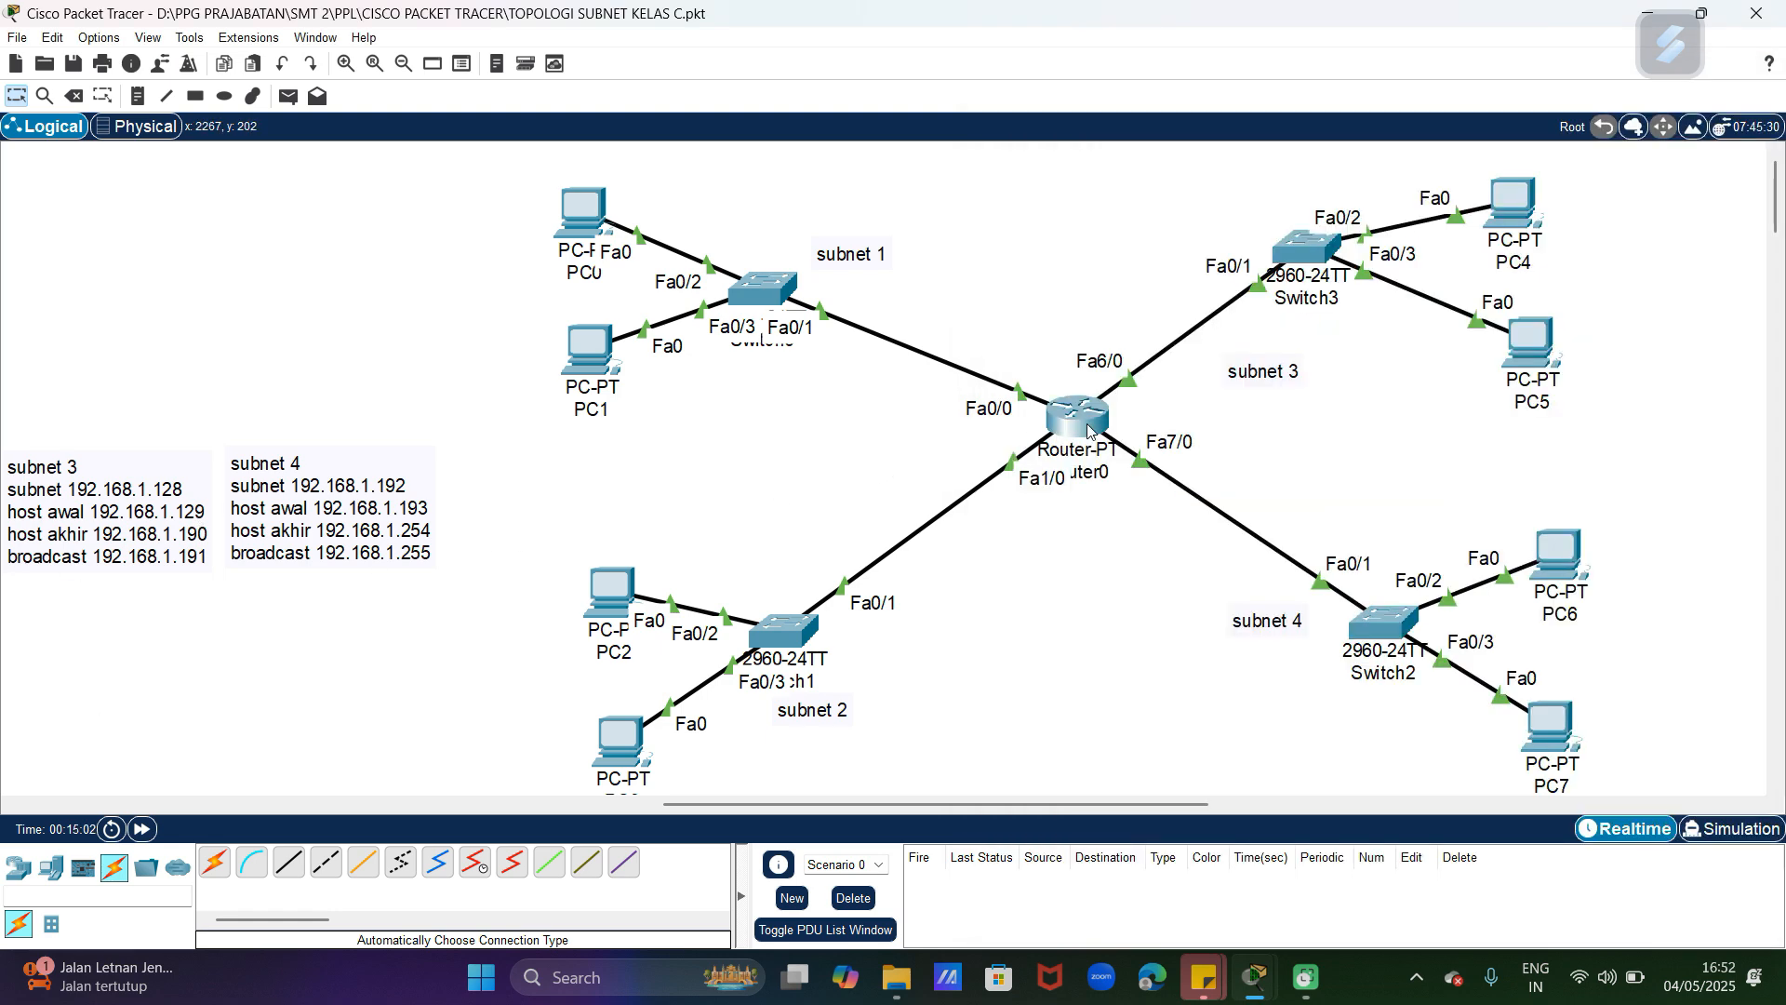
{"action": "left_click_drag", "start_coordinate": [1287, 376], "coordinate": [1338, 337]}
{"action": "left_click", "coordinate": [1362, 519]}
Step: Create a DHCP pool named net4 in Router0's command line
{"action": "left_click", "coordinate": [1084, 419]}
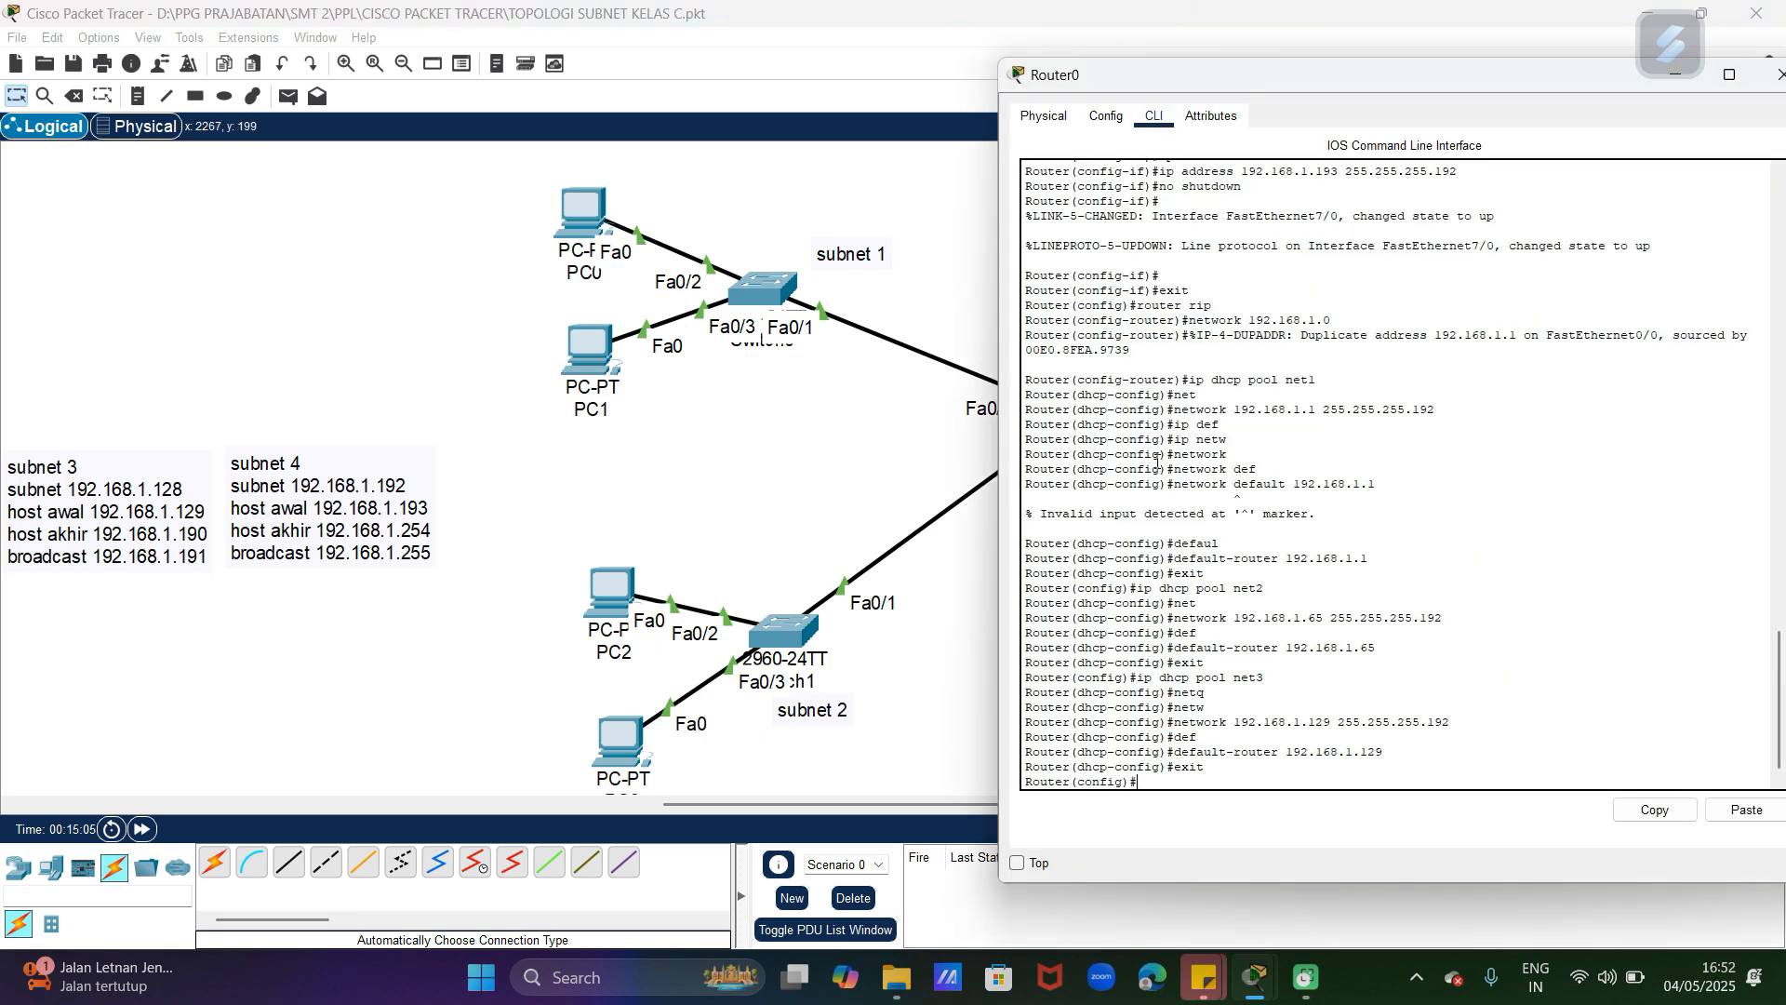
{"action": "type", "text": "ip dhcp pool net4"}
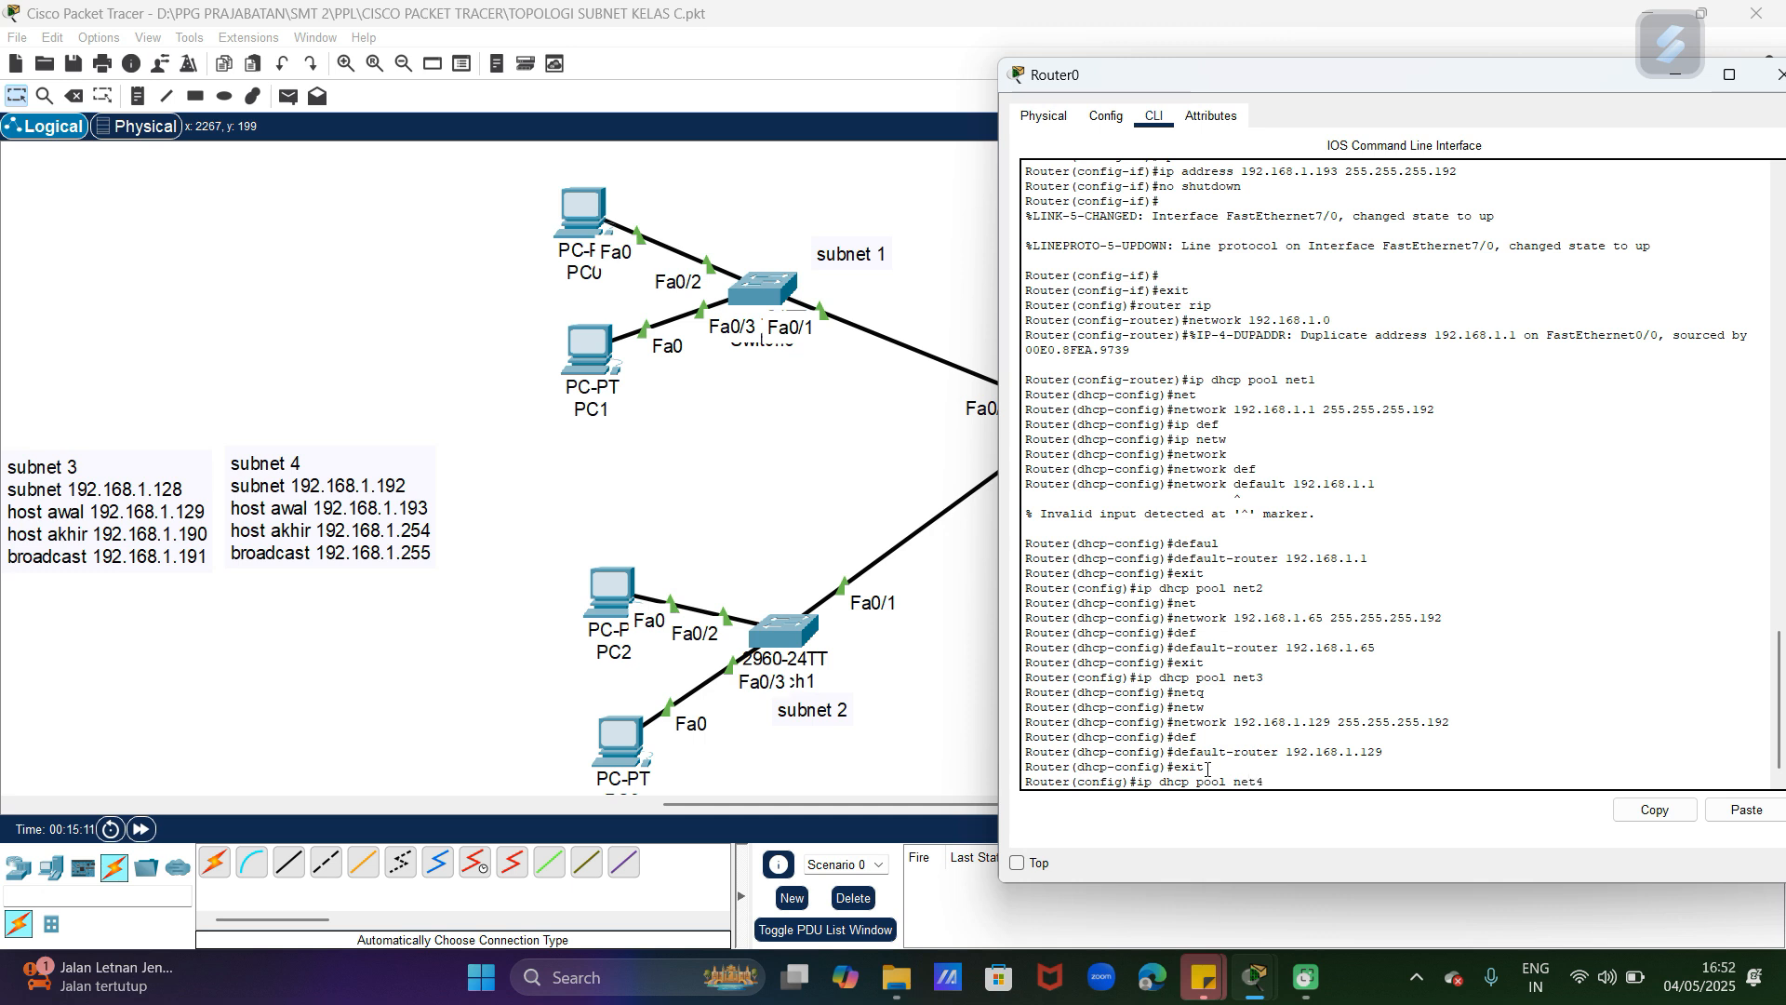
{"action": "key", "text": "Return"}
Step: Assign the network 192.168.1.193 with mask 255.255.255.192 to the net4 DHCP pool
{"action": "type", "text": "net"}
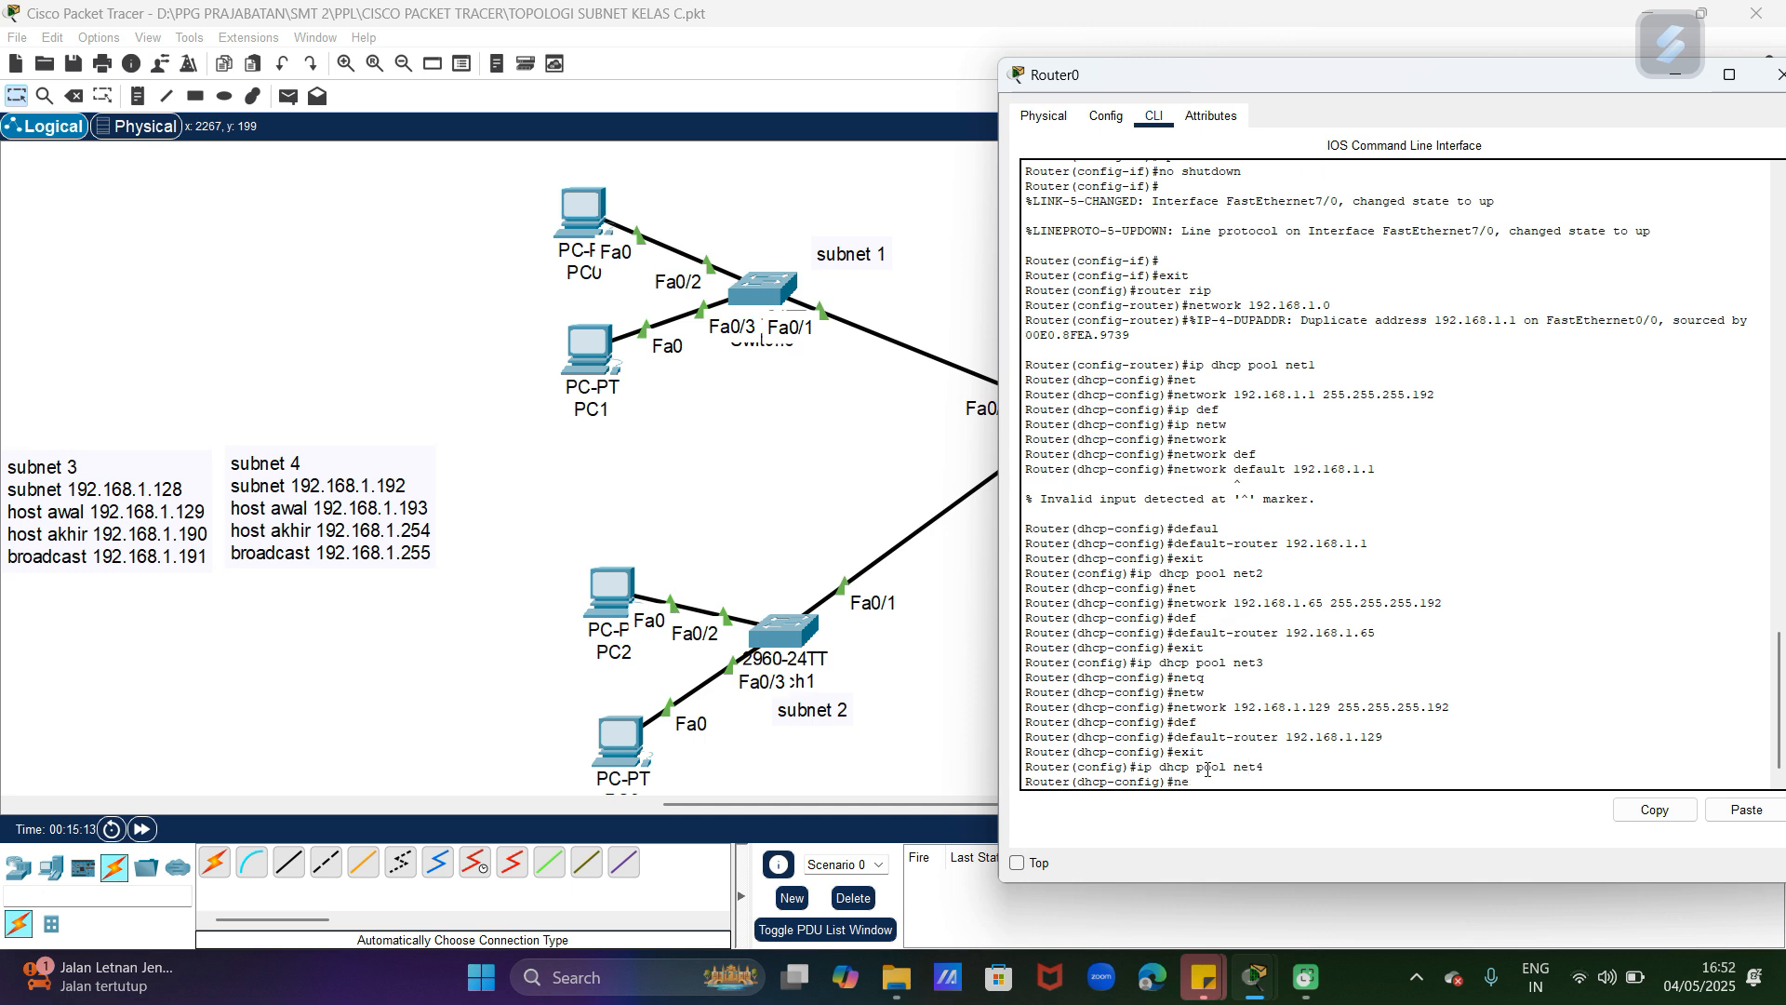
{"action": "key", "text": "Tab"}
{"action": "type", "text": "192.168.1.1"}
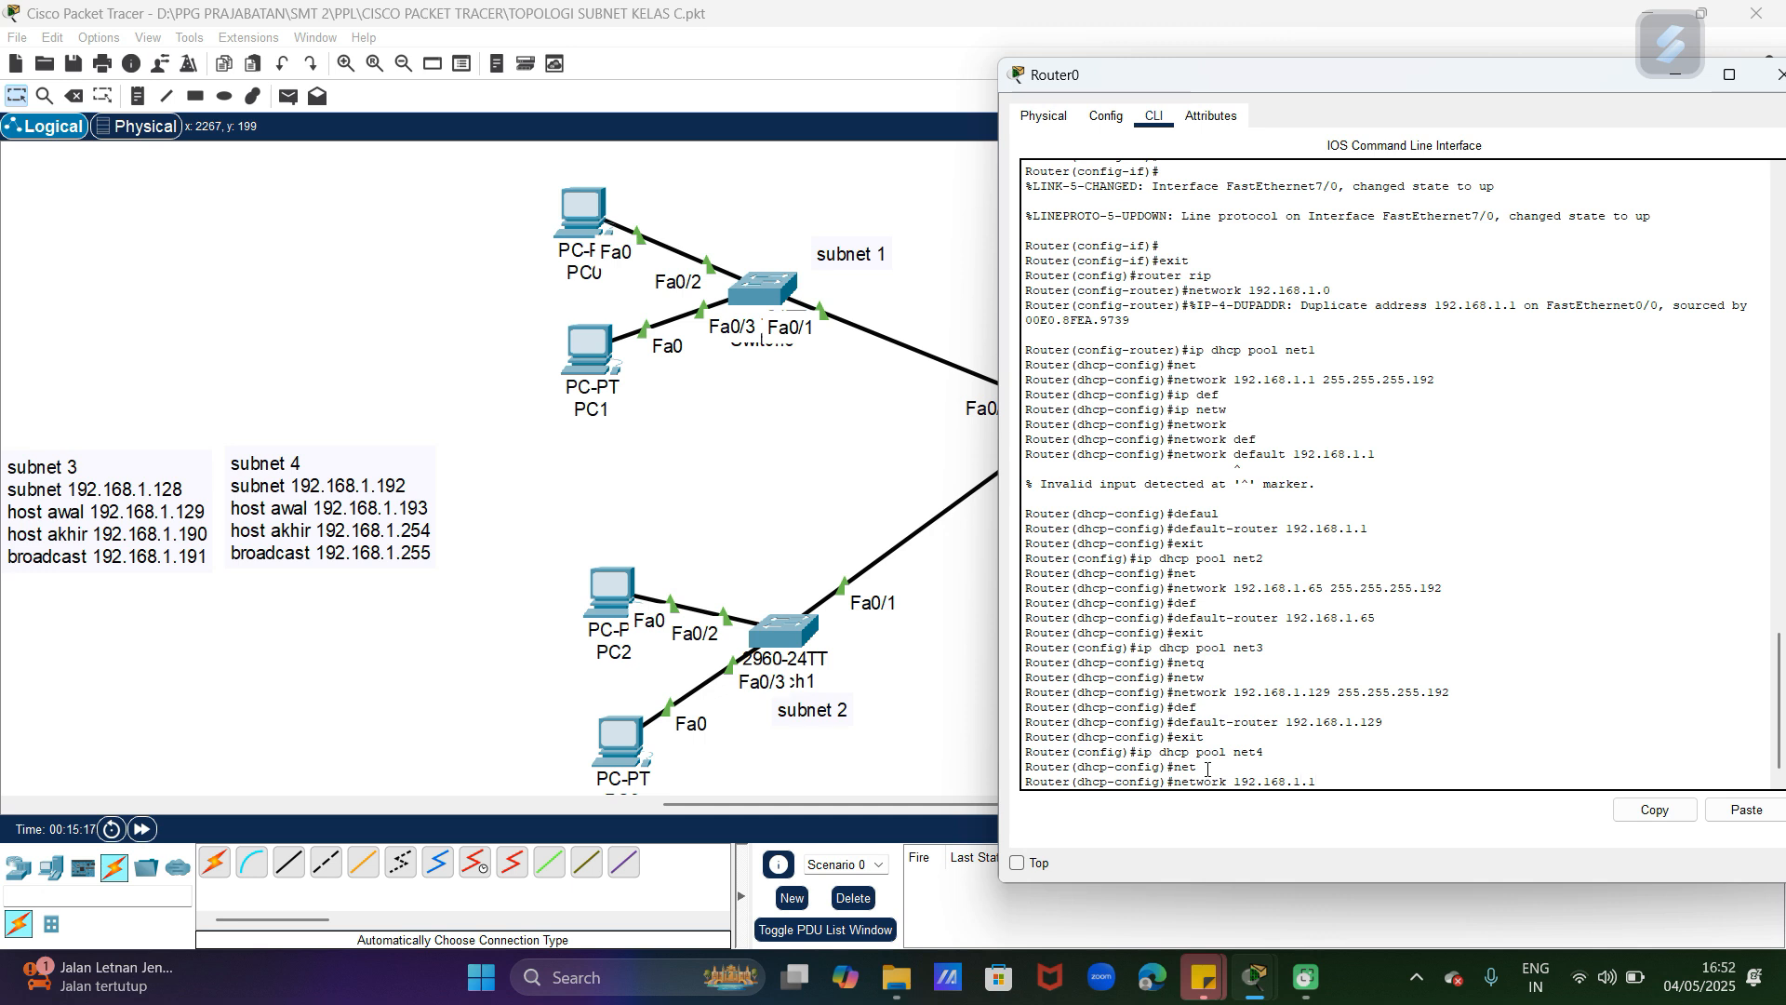
{"action": "key", "text": "BackSpace"}
{"action": "key", "text": "BackSpace"}
{"action": "key", "text": "BackSpace"}
{"action": "type", "text": "3 255.255.255.192"}
{"action": "key", "text": "Return"}
Step: Set the net4 pool's default router to 192.168.1.193 and exit DHCP configuration
{"action": "type", "text": "def"}
{"action": "key", "text": "Tab"}
{"action": "type", "text": "192.168."}
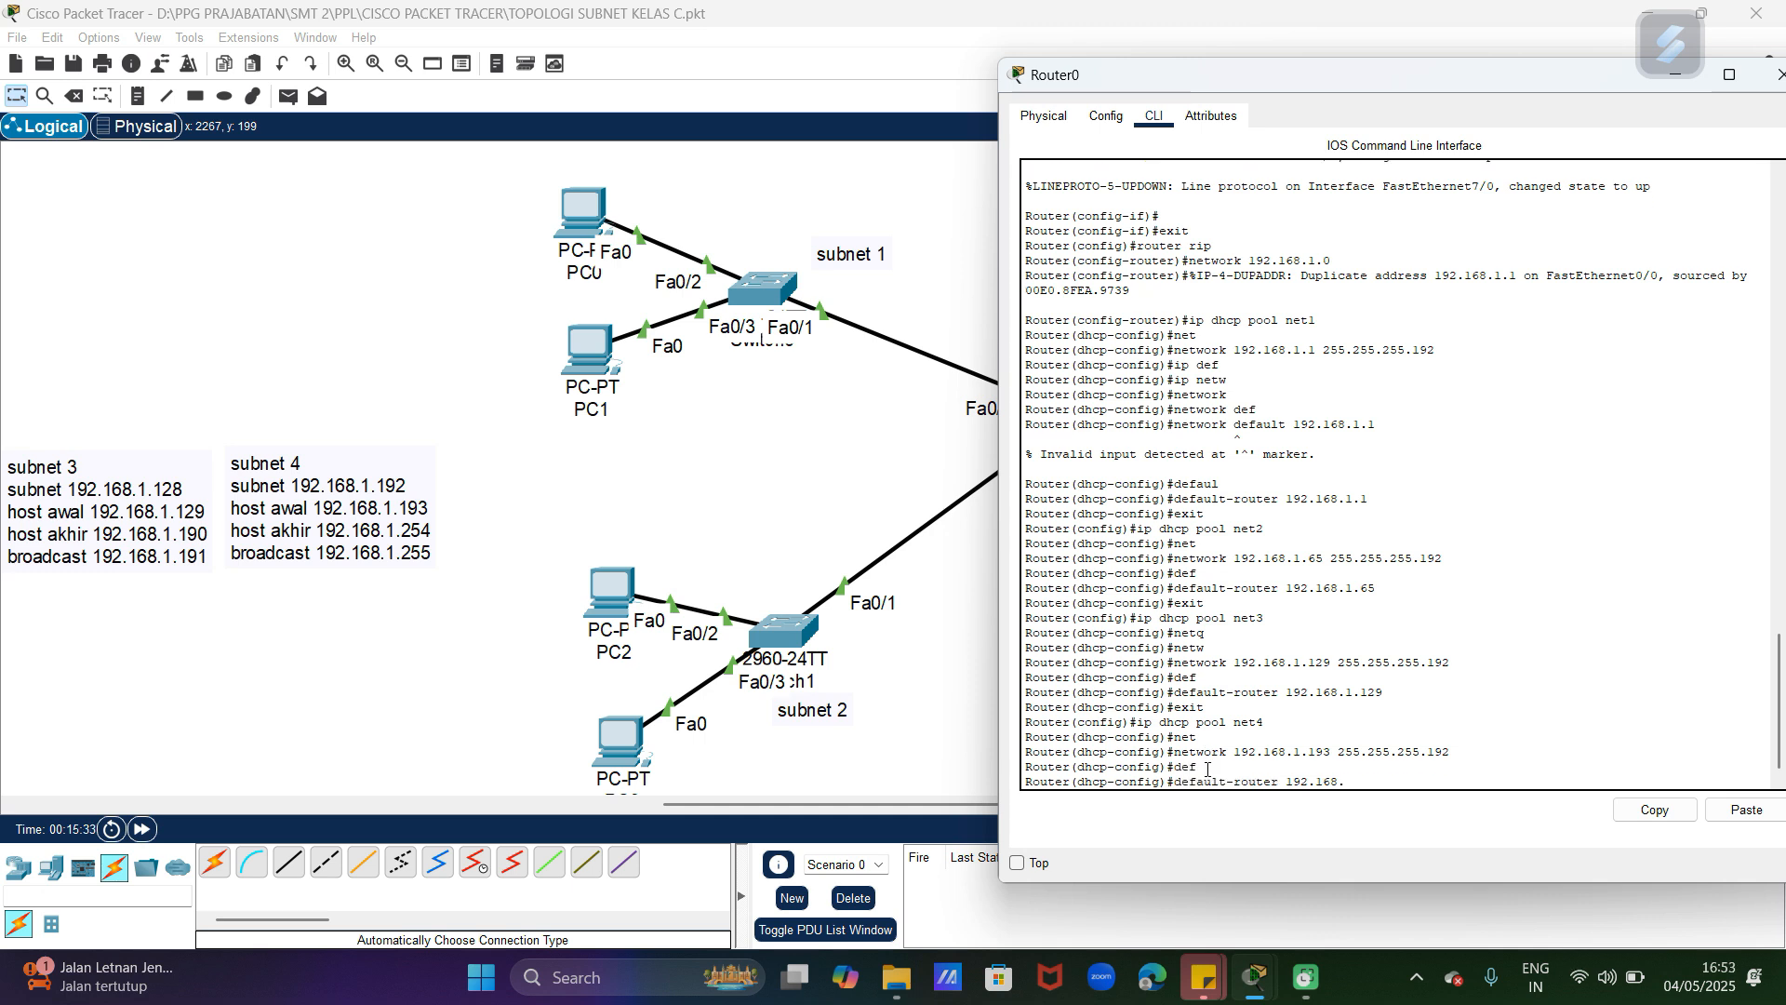
{"action": "type", "text": "1.193"}
{"action": "key", "text": "Return"}
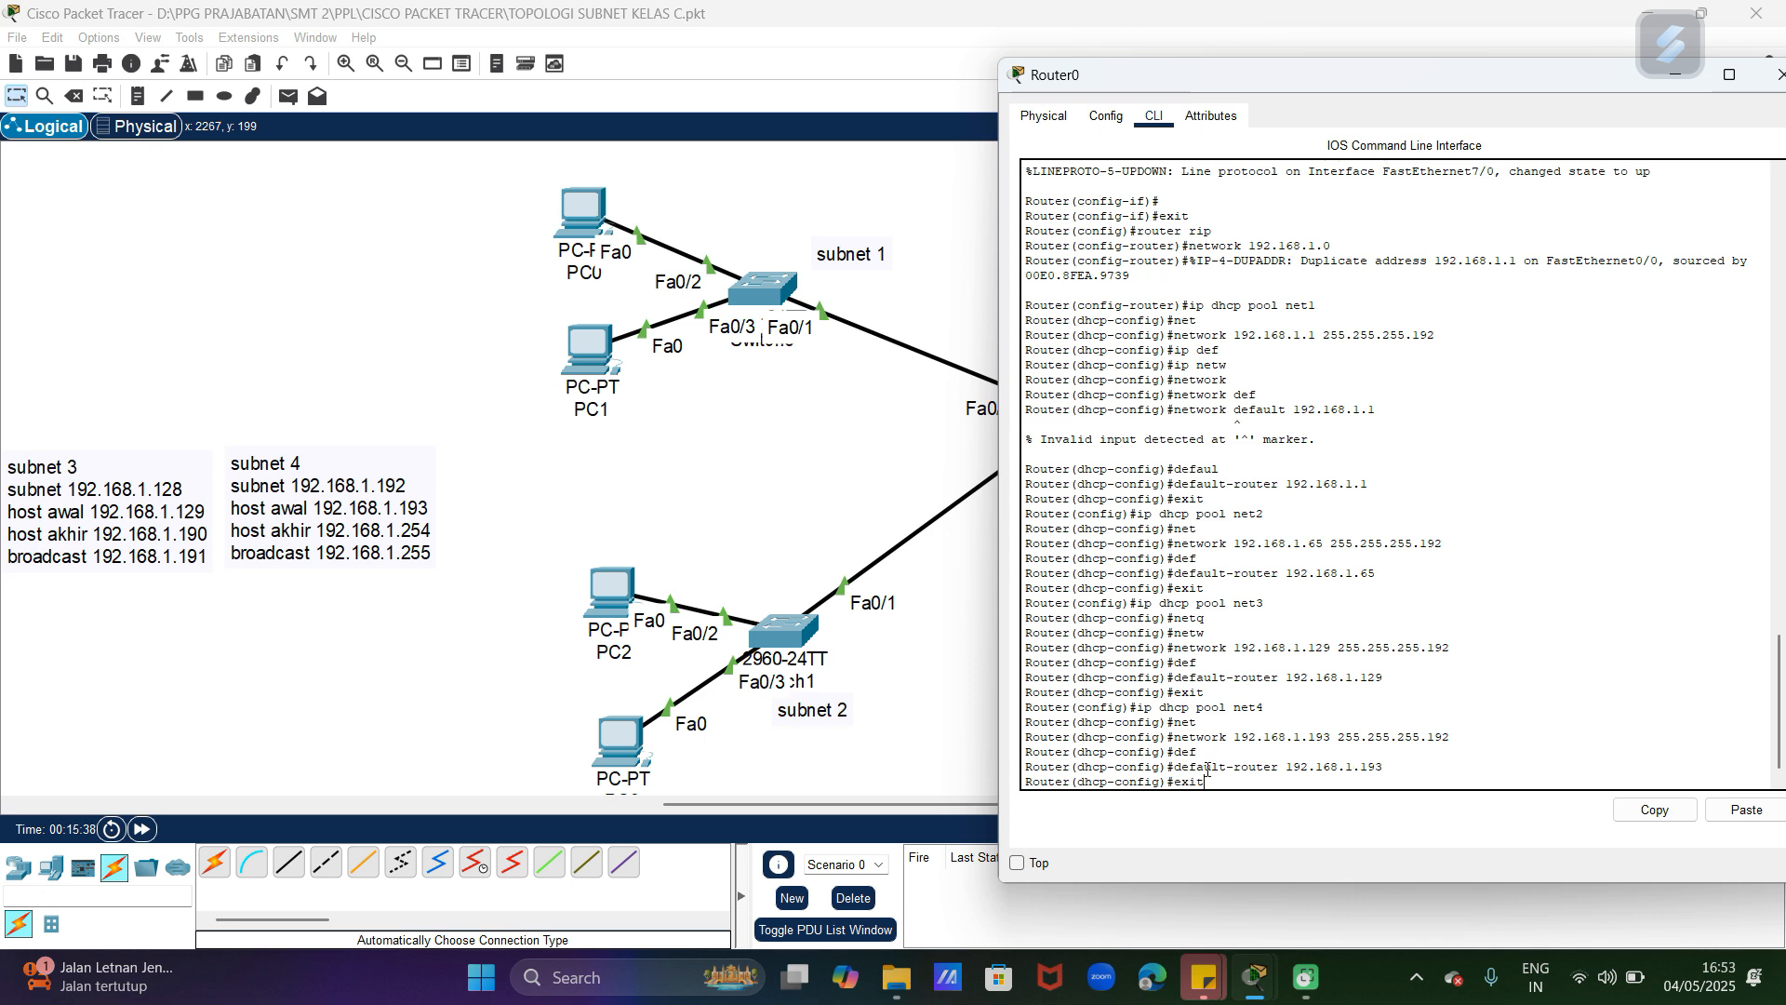
{"action": "type", "text": "exit"}
{"action": "key", "text": "Return"}
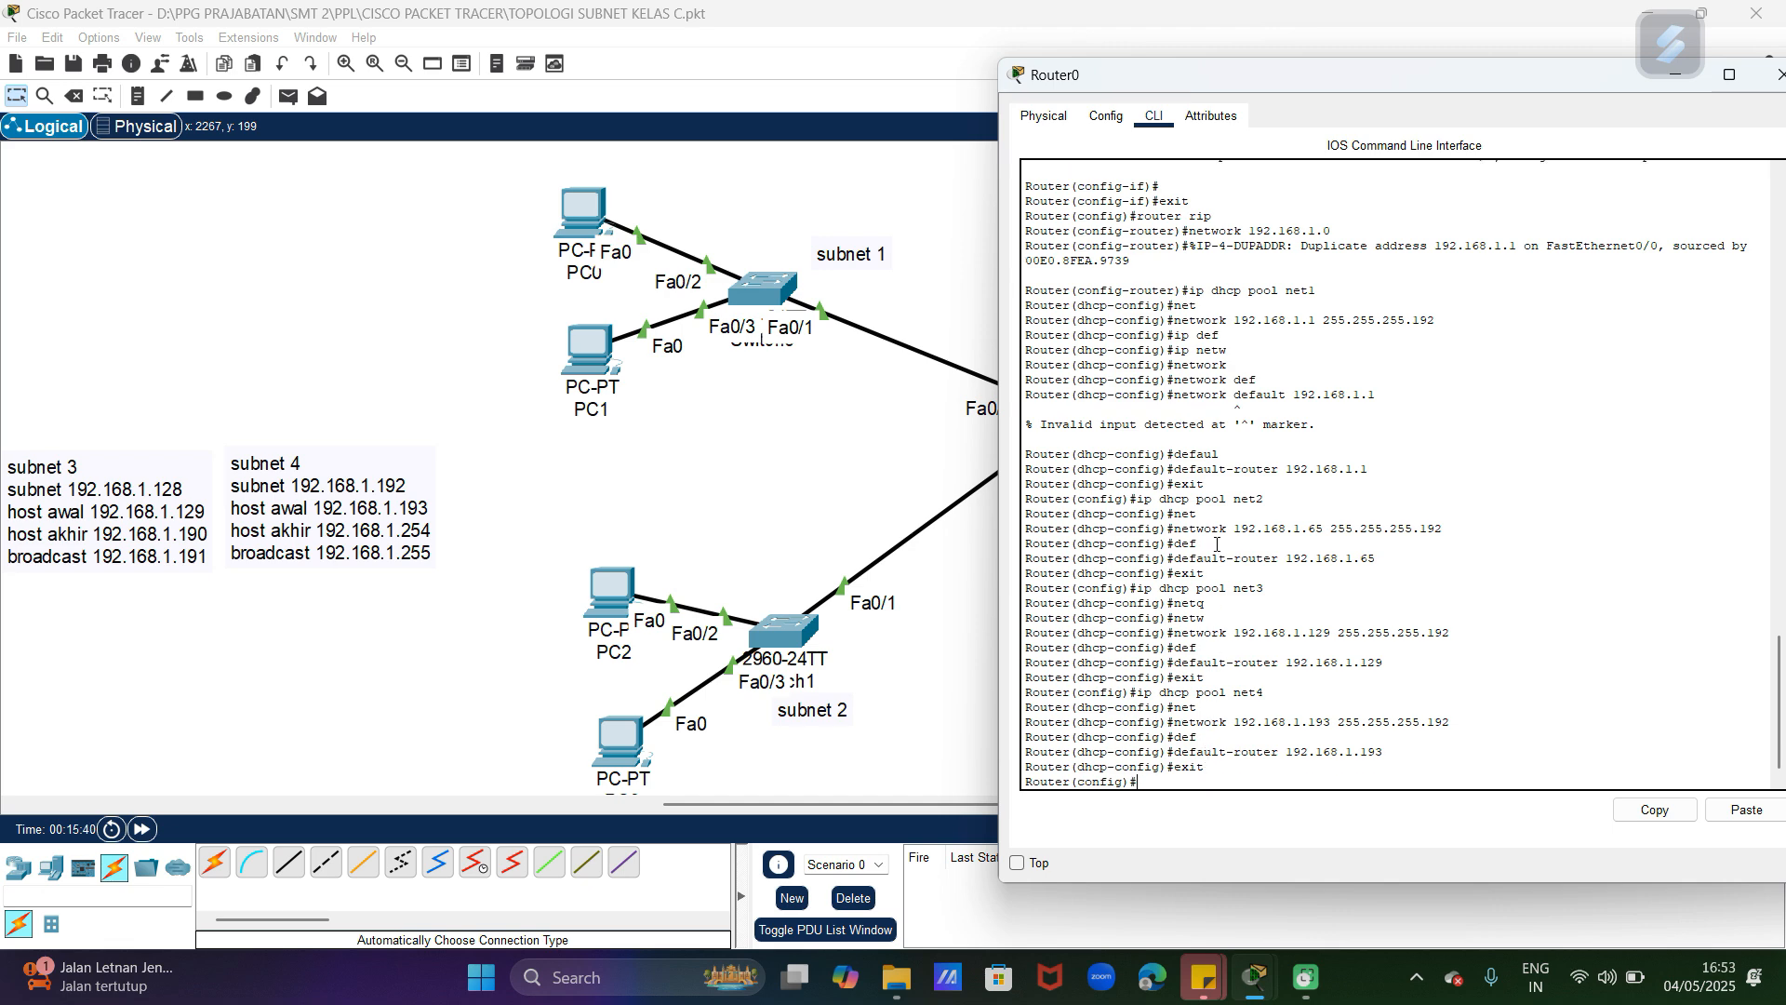
Step: Switch the IP configuration of PC4 in subnet 3 to DHCP and close its window
{"action": "left_click", "coordinate": [970, 350]}
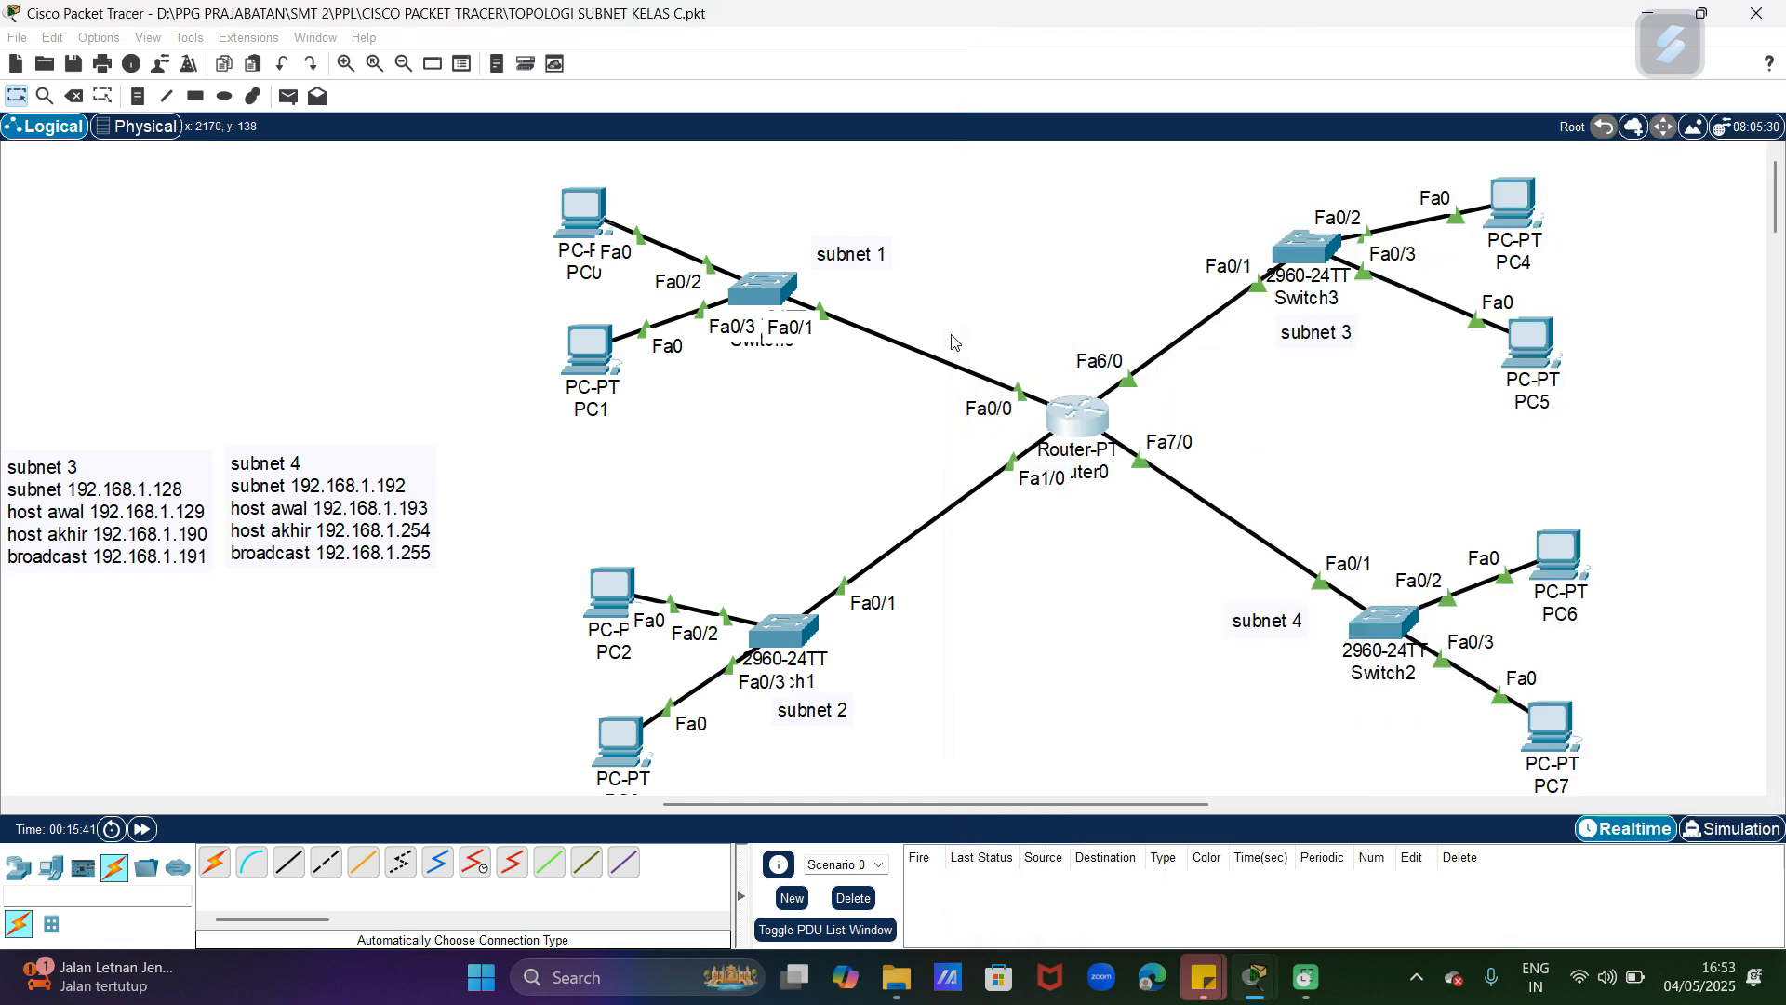
{"action": "left_click", "coordinate": [1526, 240]}
{"action": "left_click", "coordinate": [793, 181]}
{"action": "left_click", "coordinate": [730, 270]}
{"action": "left_click", "coordinate": [730, 289]}
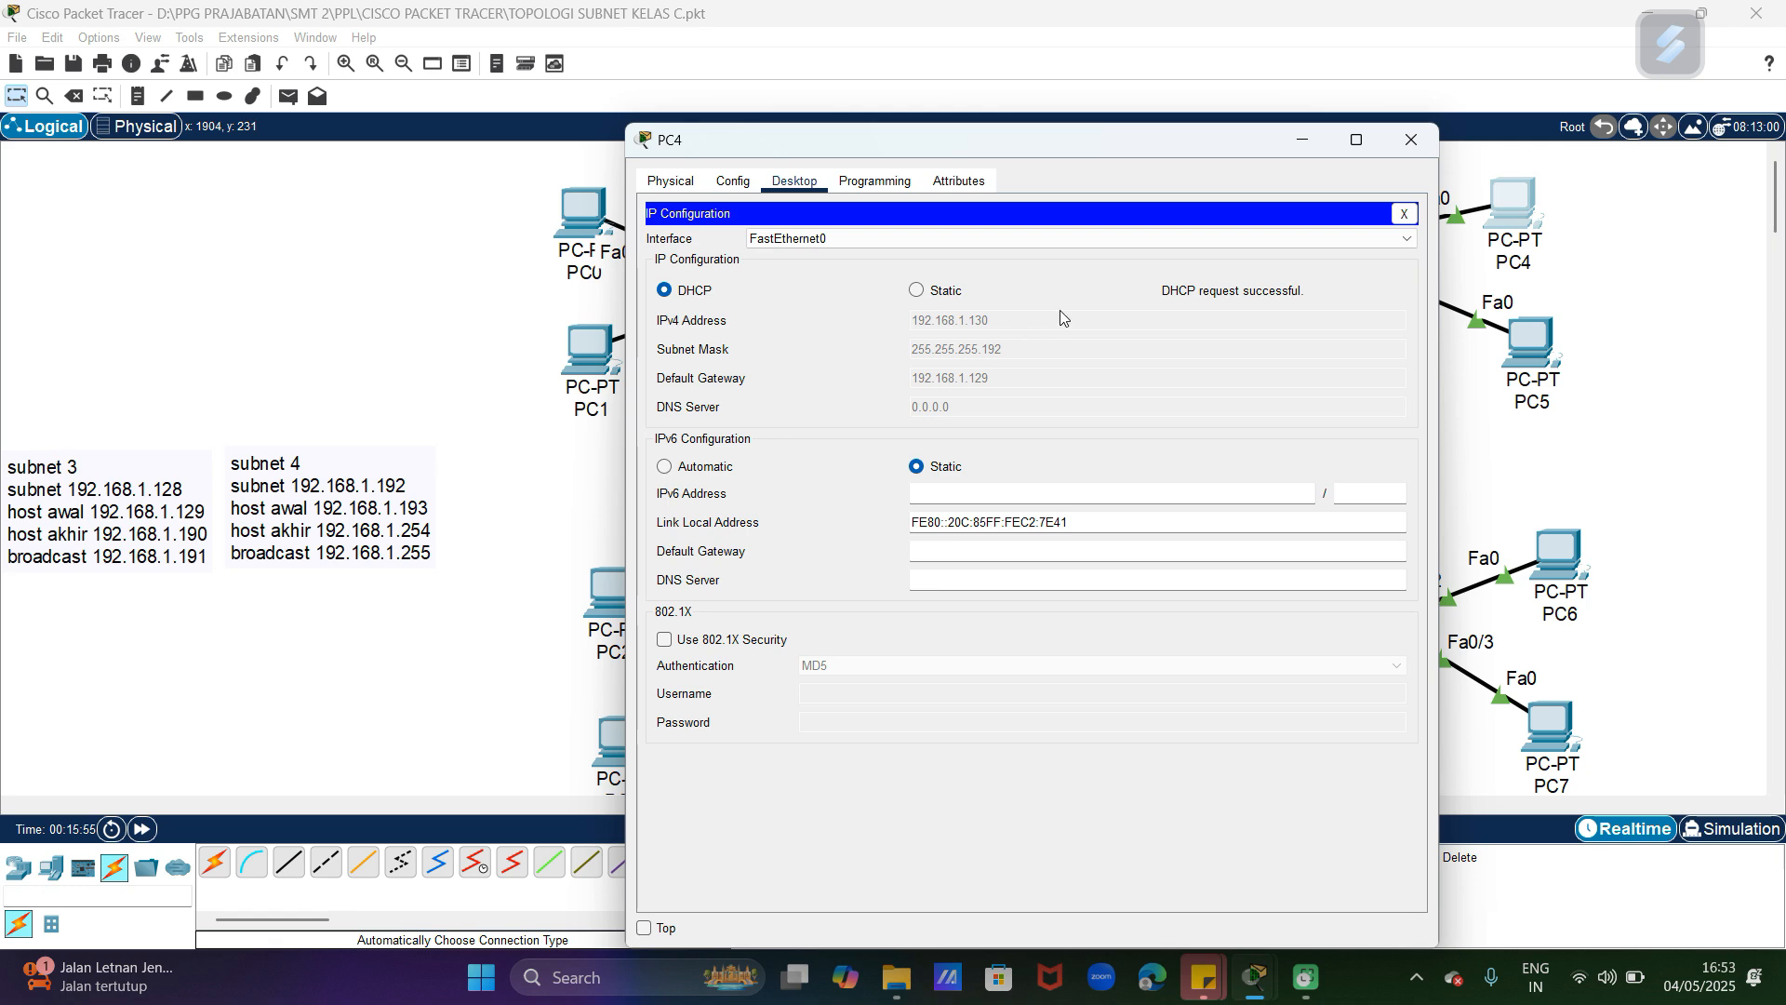
{"action": "left_click", "coordinate": [1415, 138]}
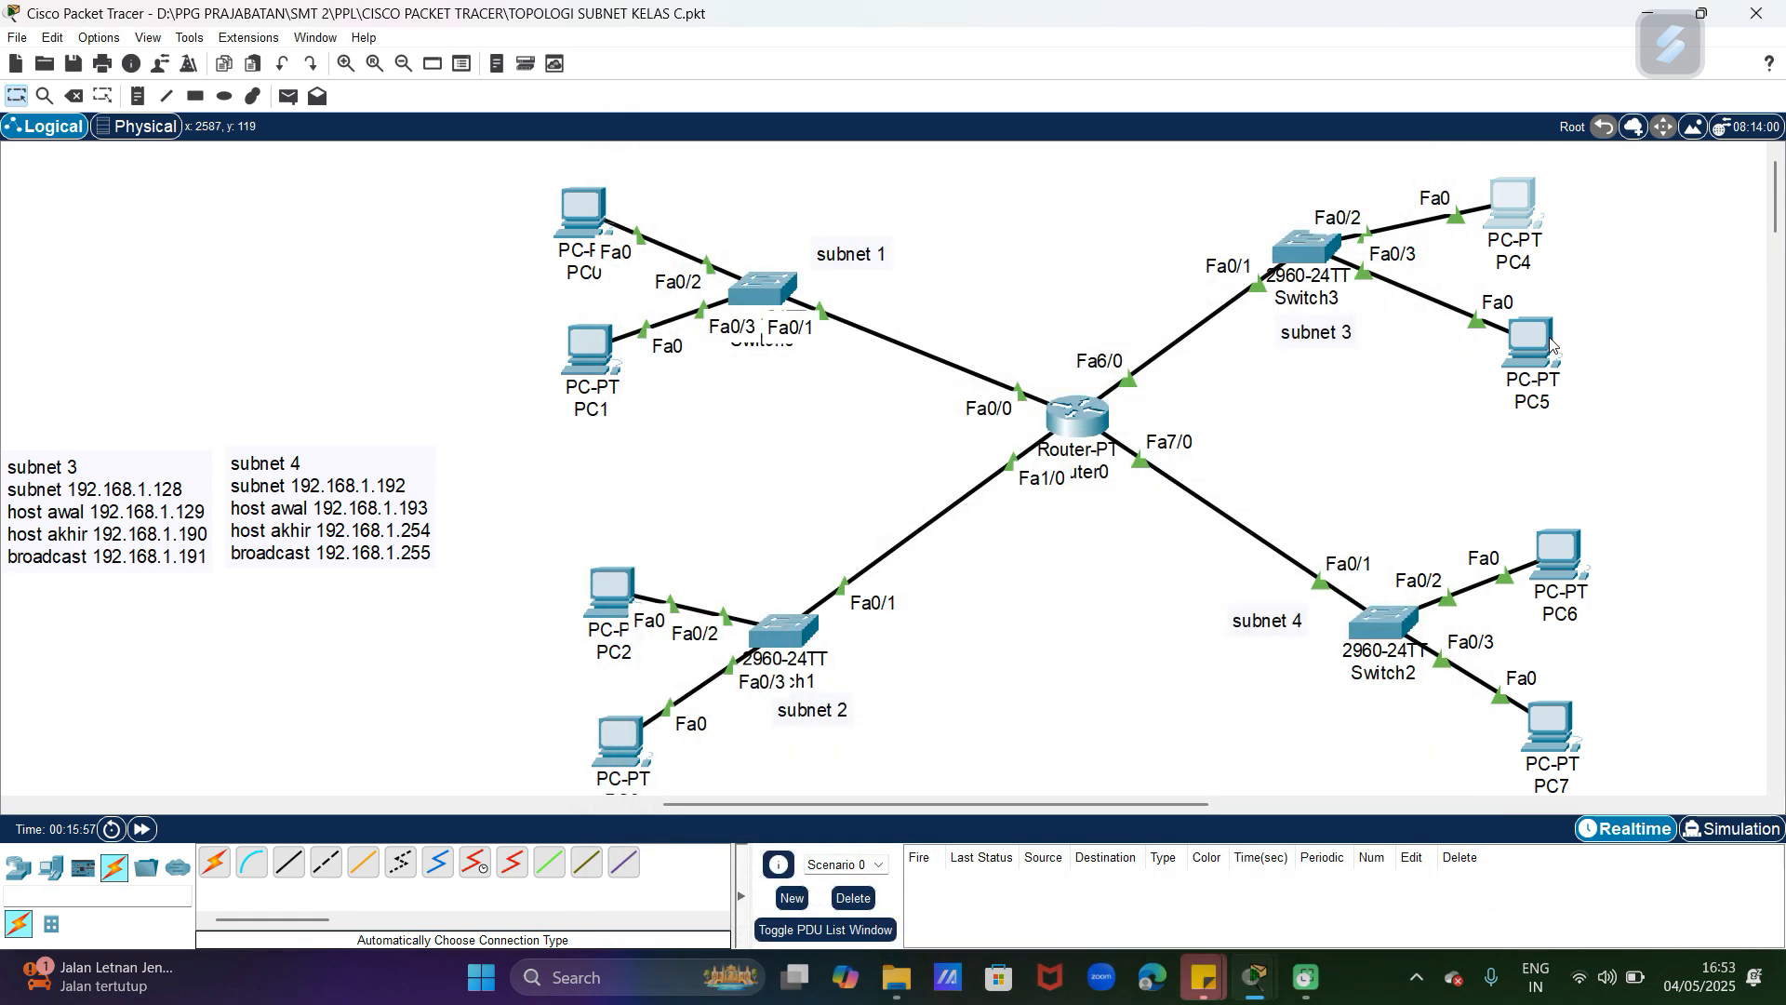
Step: Switch the IP configuration of PC5 in subnet 3 to DHCP and close its window
{"action": "left_click", "coordinate": [1531, 344]}
{"action": "left_click", "coordinate": [795, 181]}
{"action": "left_click", "coordinate": [722, 249]}
{"action": "left_click", "coordinate": [667, 291]}
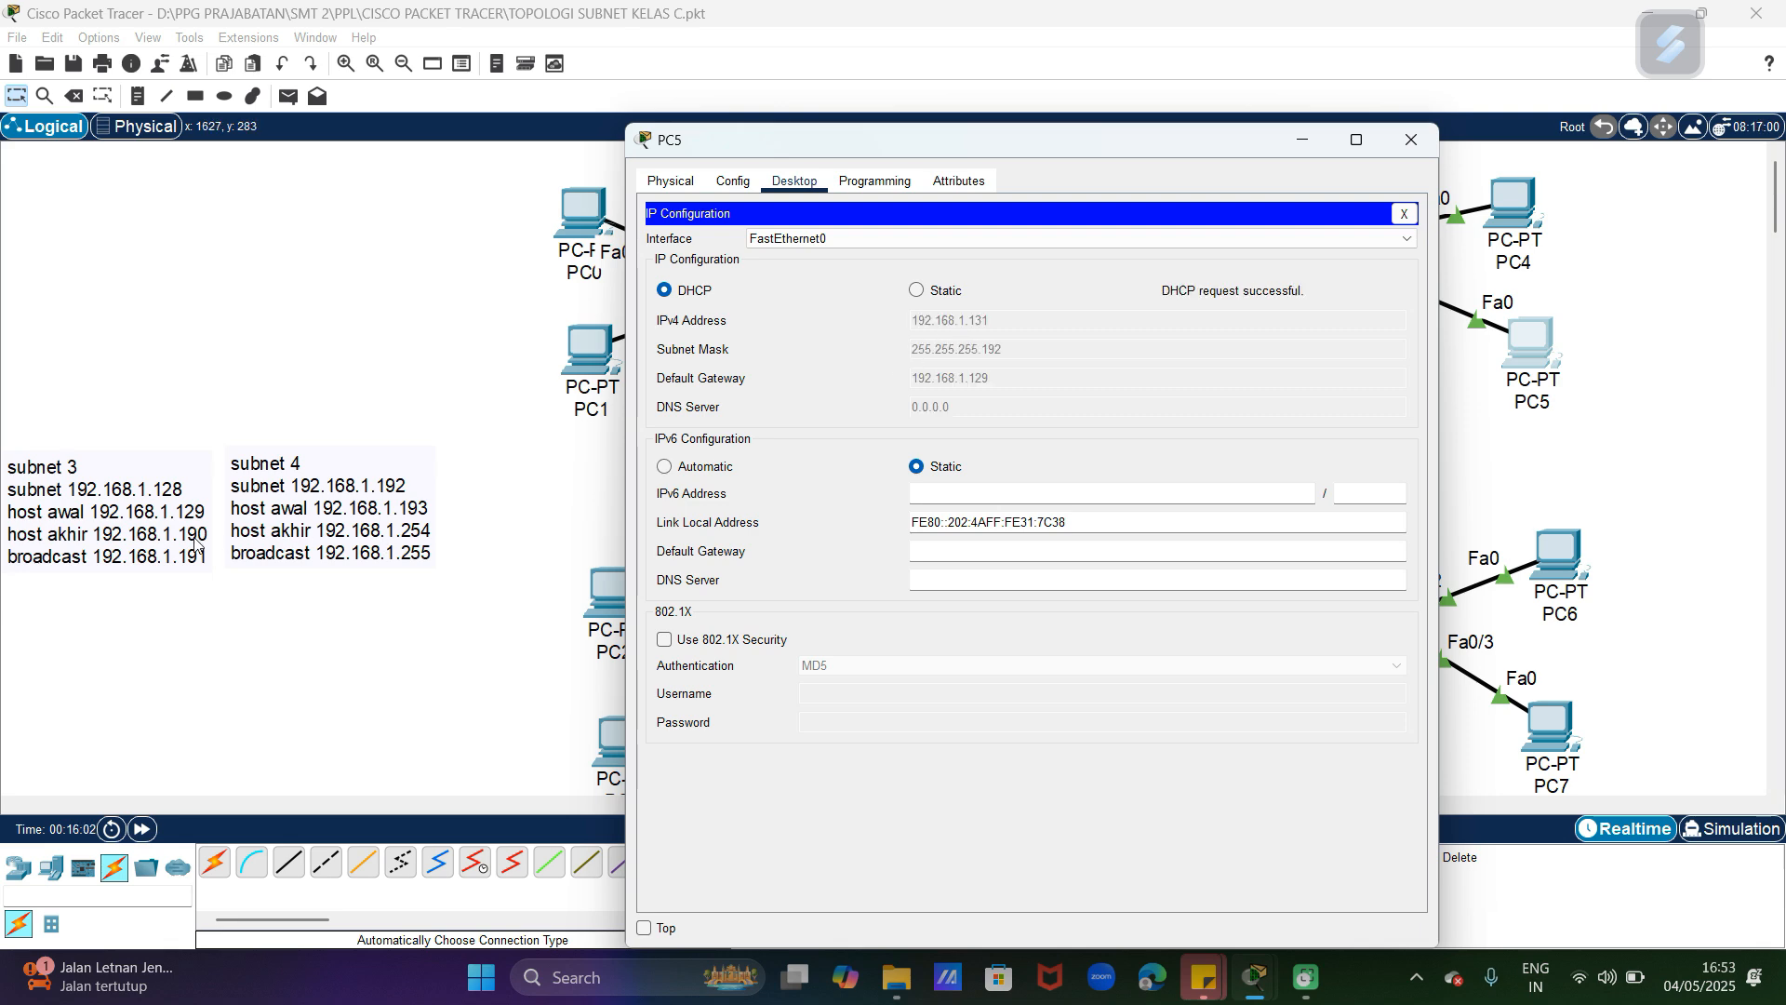
{"action": "left_click", "coordinate": [1412, 141]}
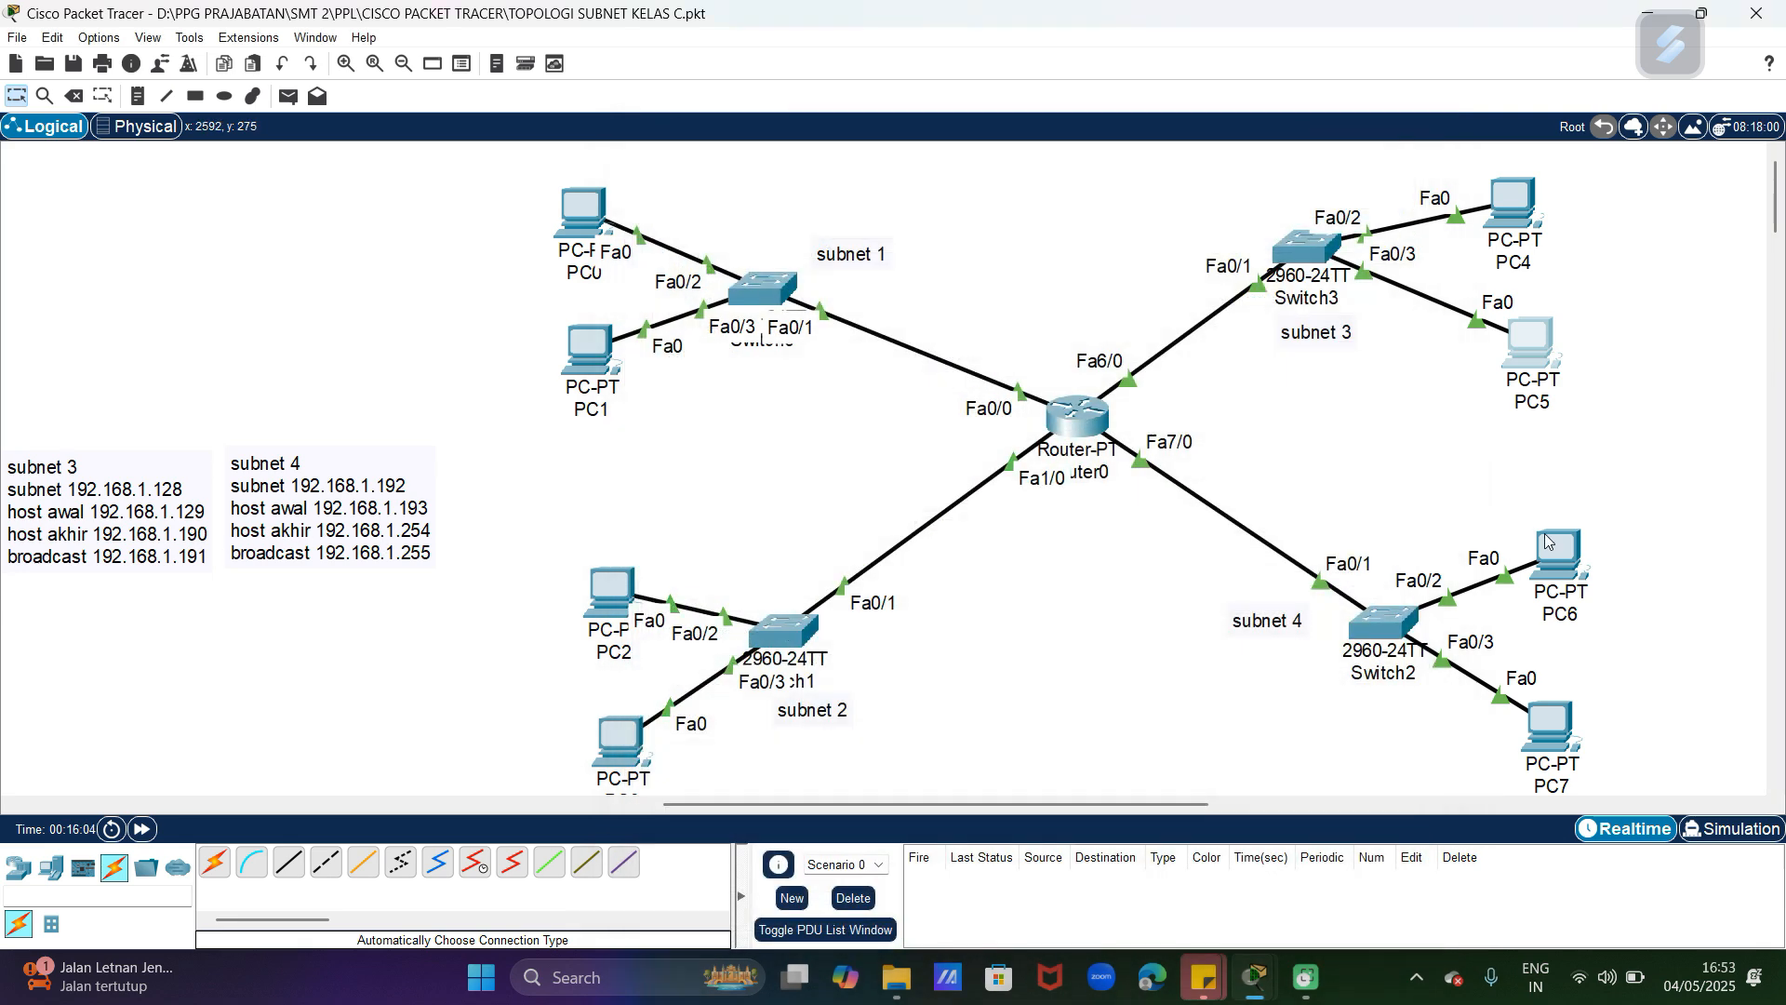
Step: Switch the IP configuration of PC6 in subnet 4 to DHCP and close its window
{"action": "left_click", "coordinate": [1572, 549]}
{"action": "left_click", "coordinate": [796, 181]}
{"action": "left_click", "coordinate": [729, 340]}
{"action": "left_click", "coordinate": [664, 290]}
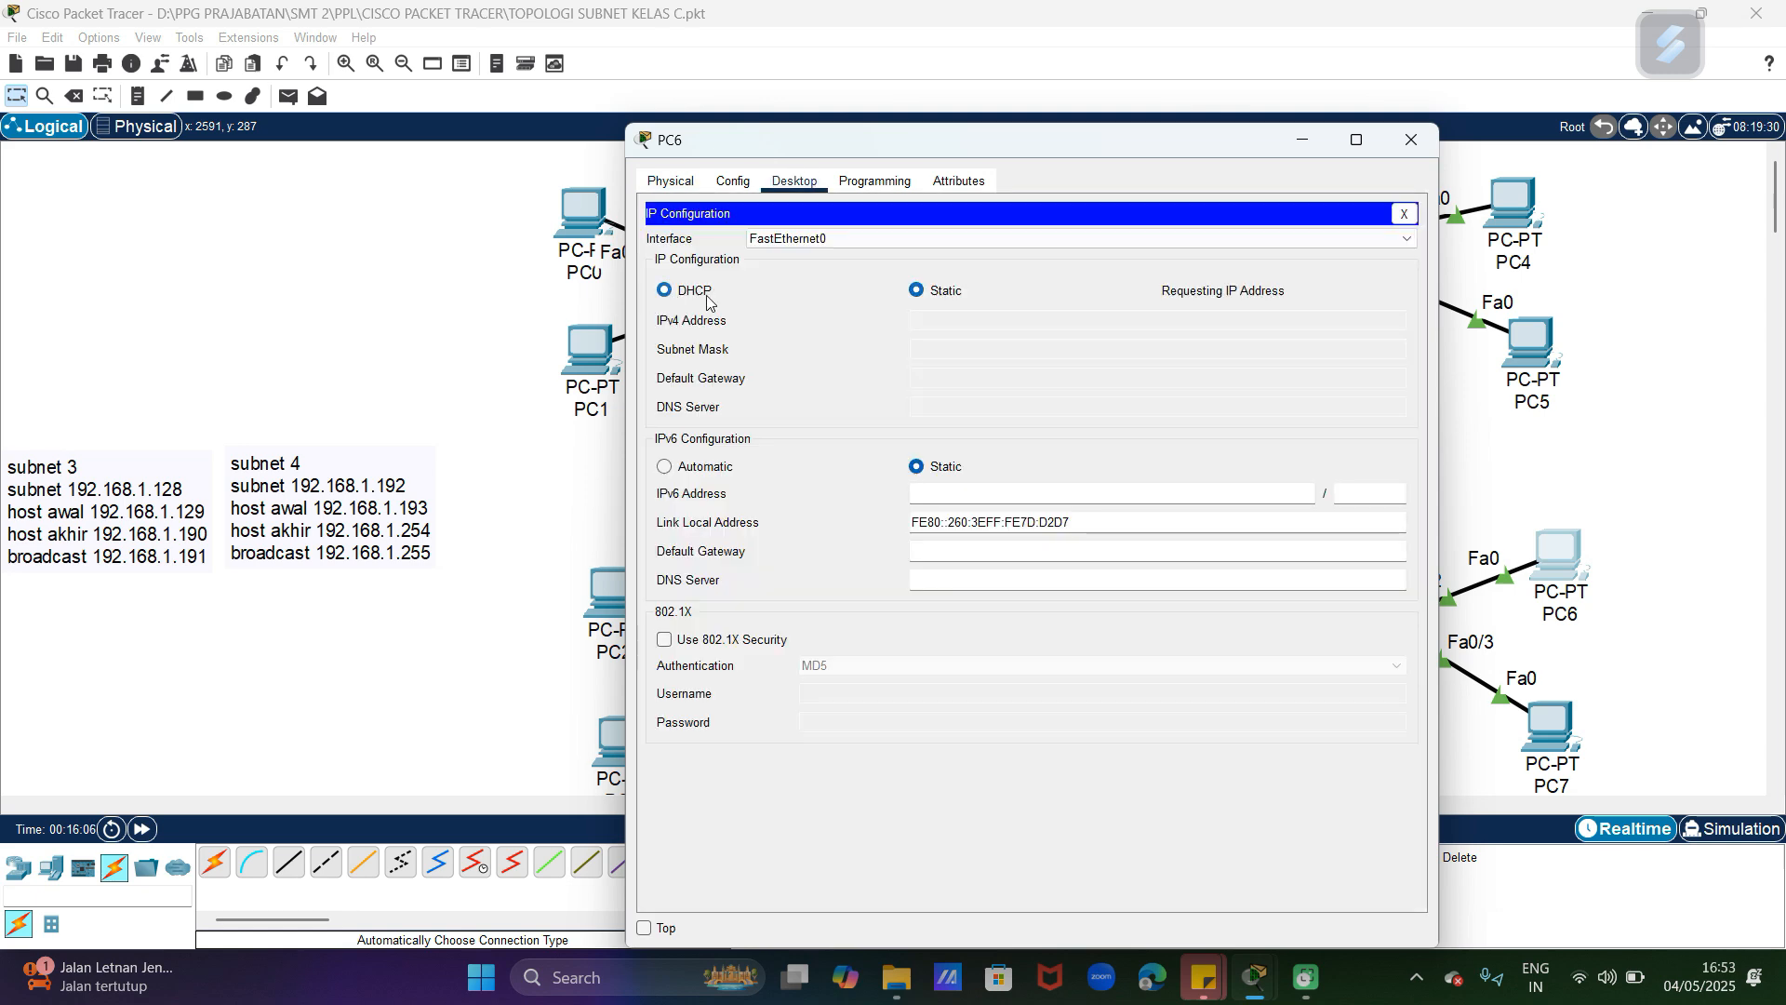
{"action": "left_click", "coordinate": [1412, 140]}
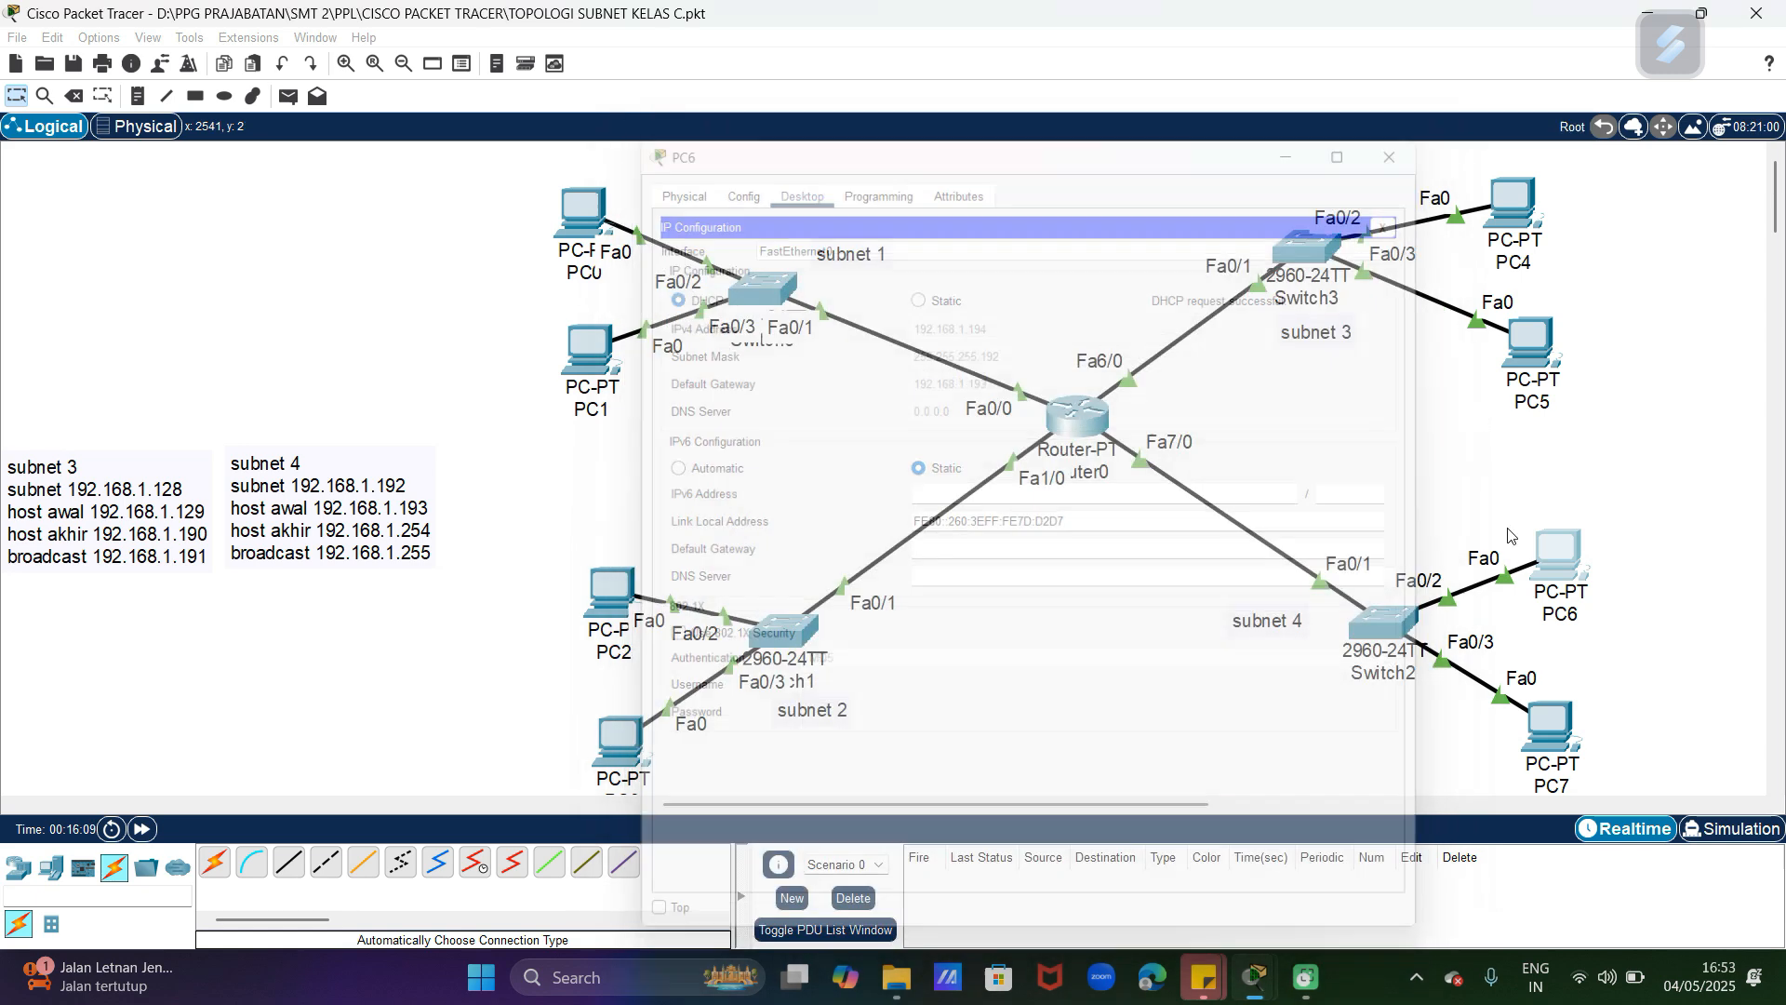
Step: Switch the IP configuration of PC7 in subnet 4 to DHCP and close its window
{"action": "left_click", "coordinate": [1552, 725]}
{"action": "left_click", "coordinate": [796, 181]}
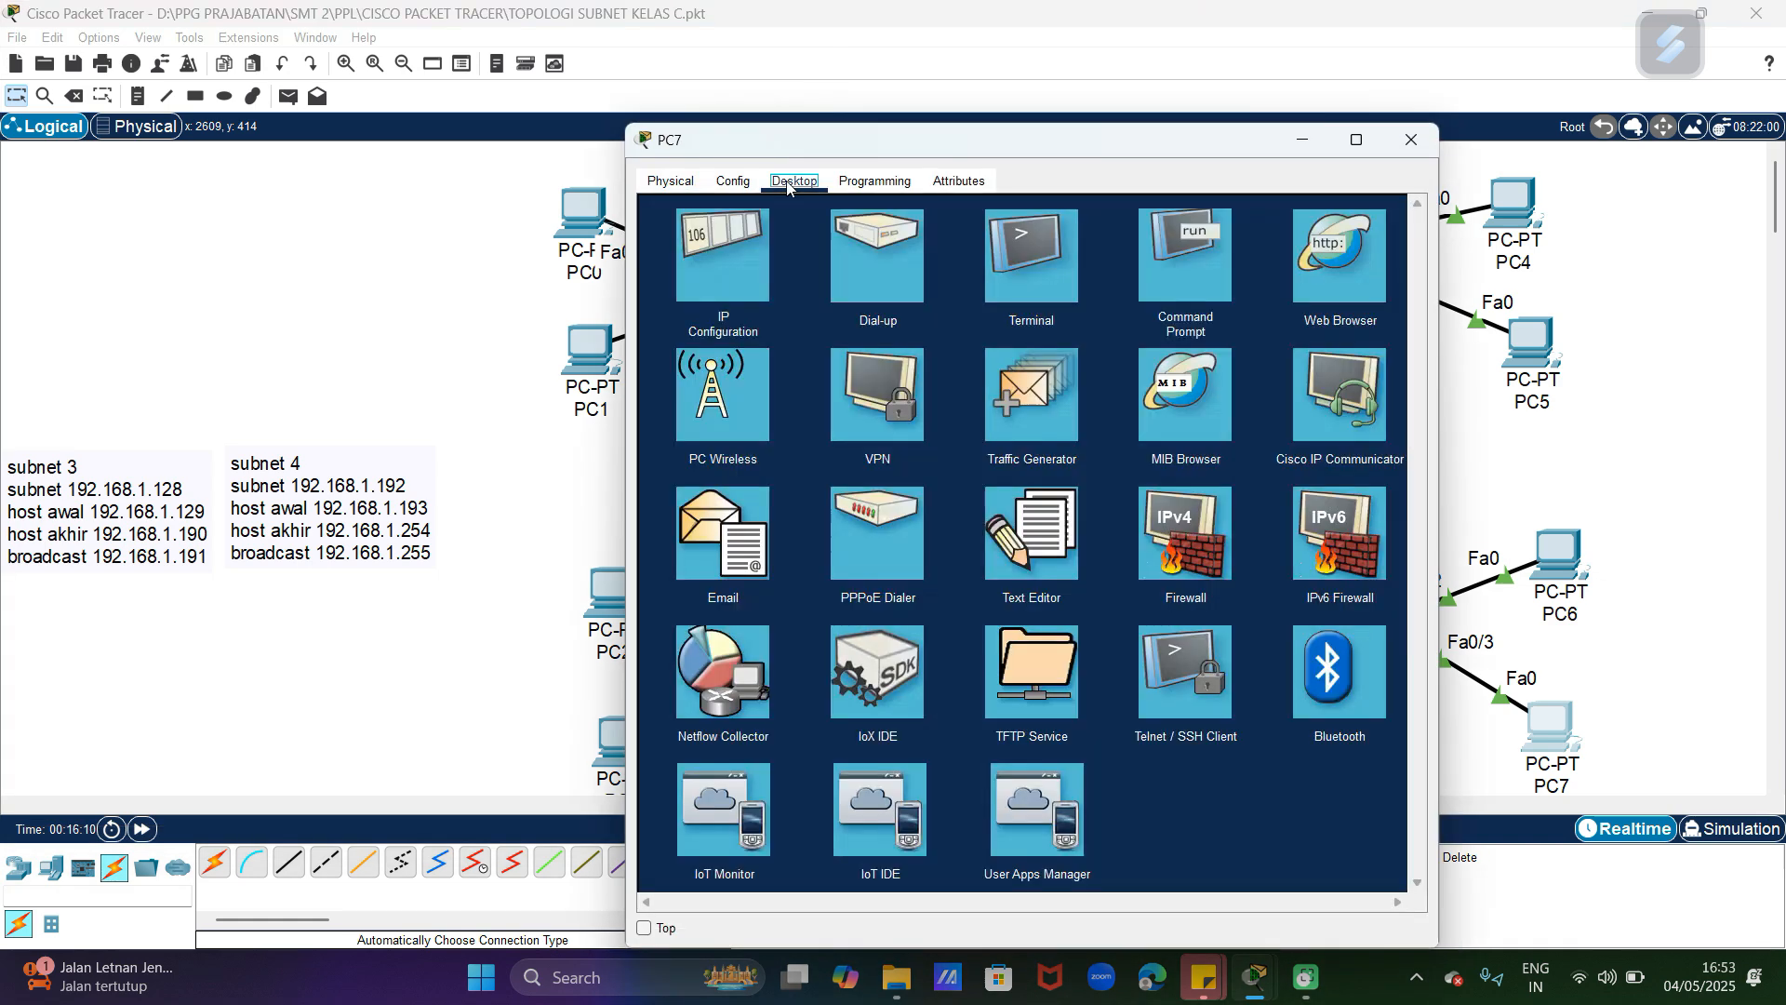
{"action": "left_click", "coordinate": [722, 253]}
{"action": "left_click", "coordinate": [664, 291]}
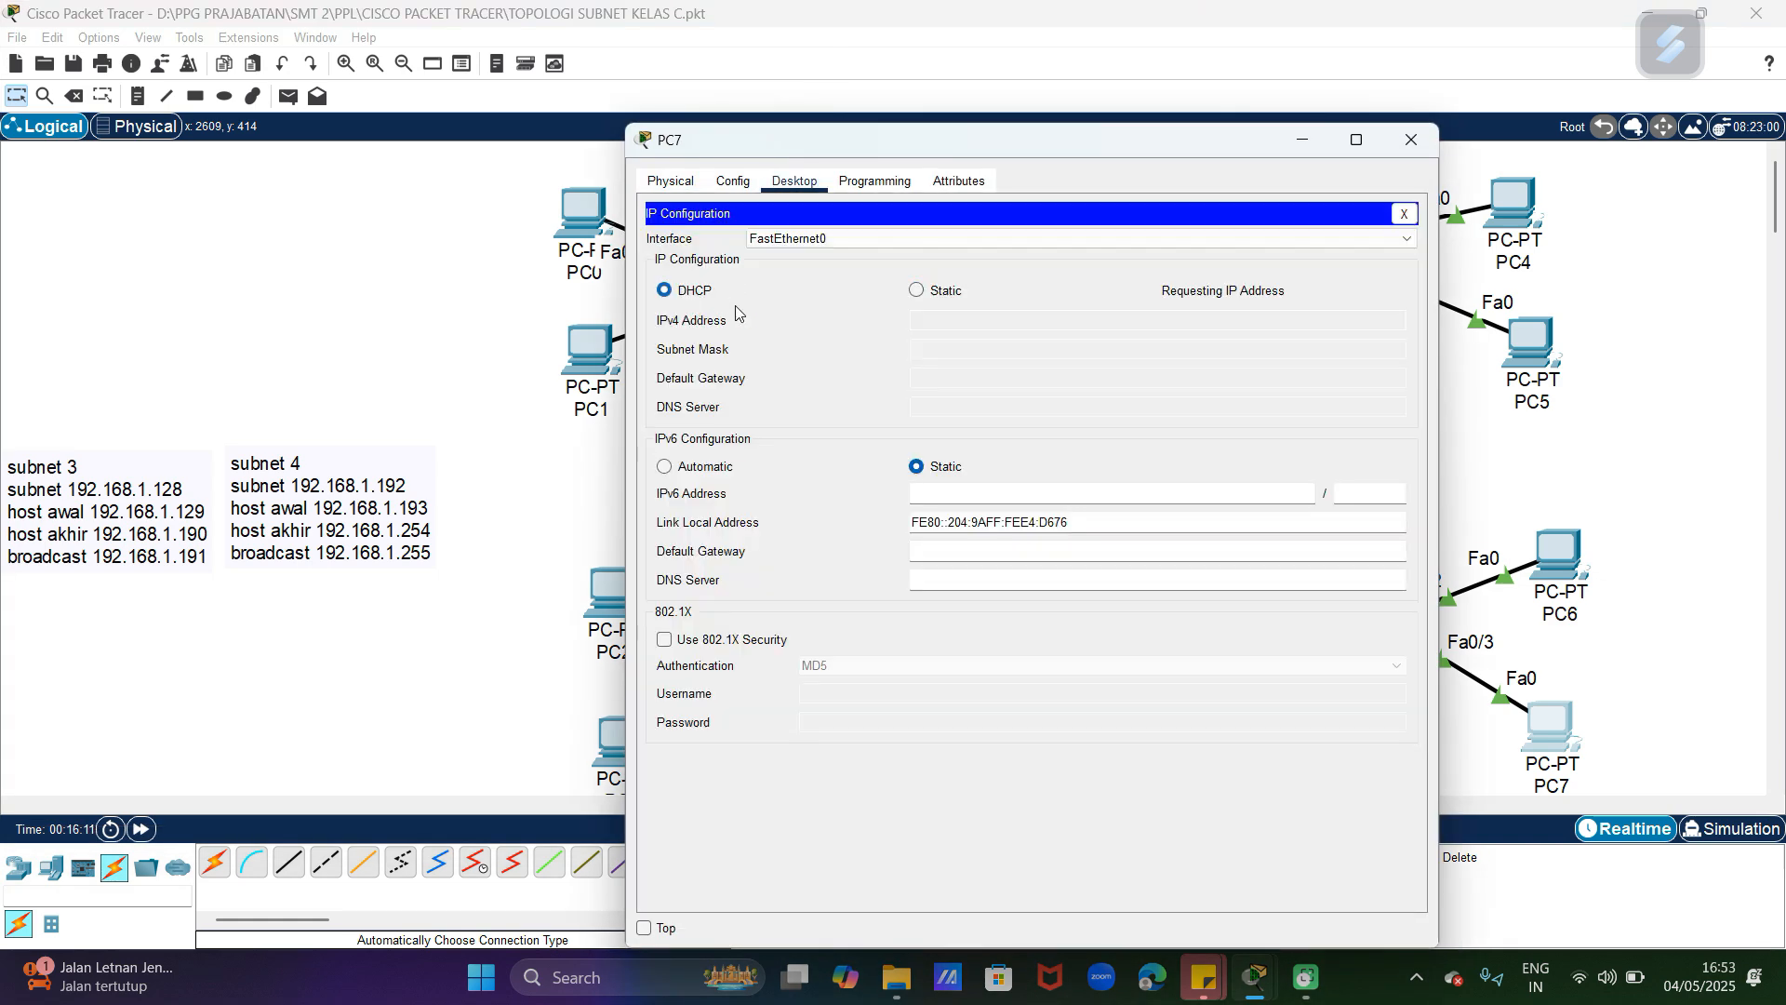
{"action": "left_click", "coordinate": [1408, 143]}
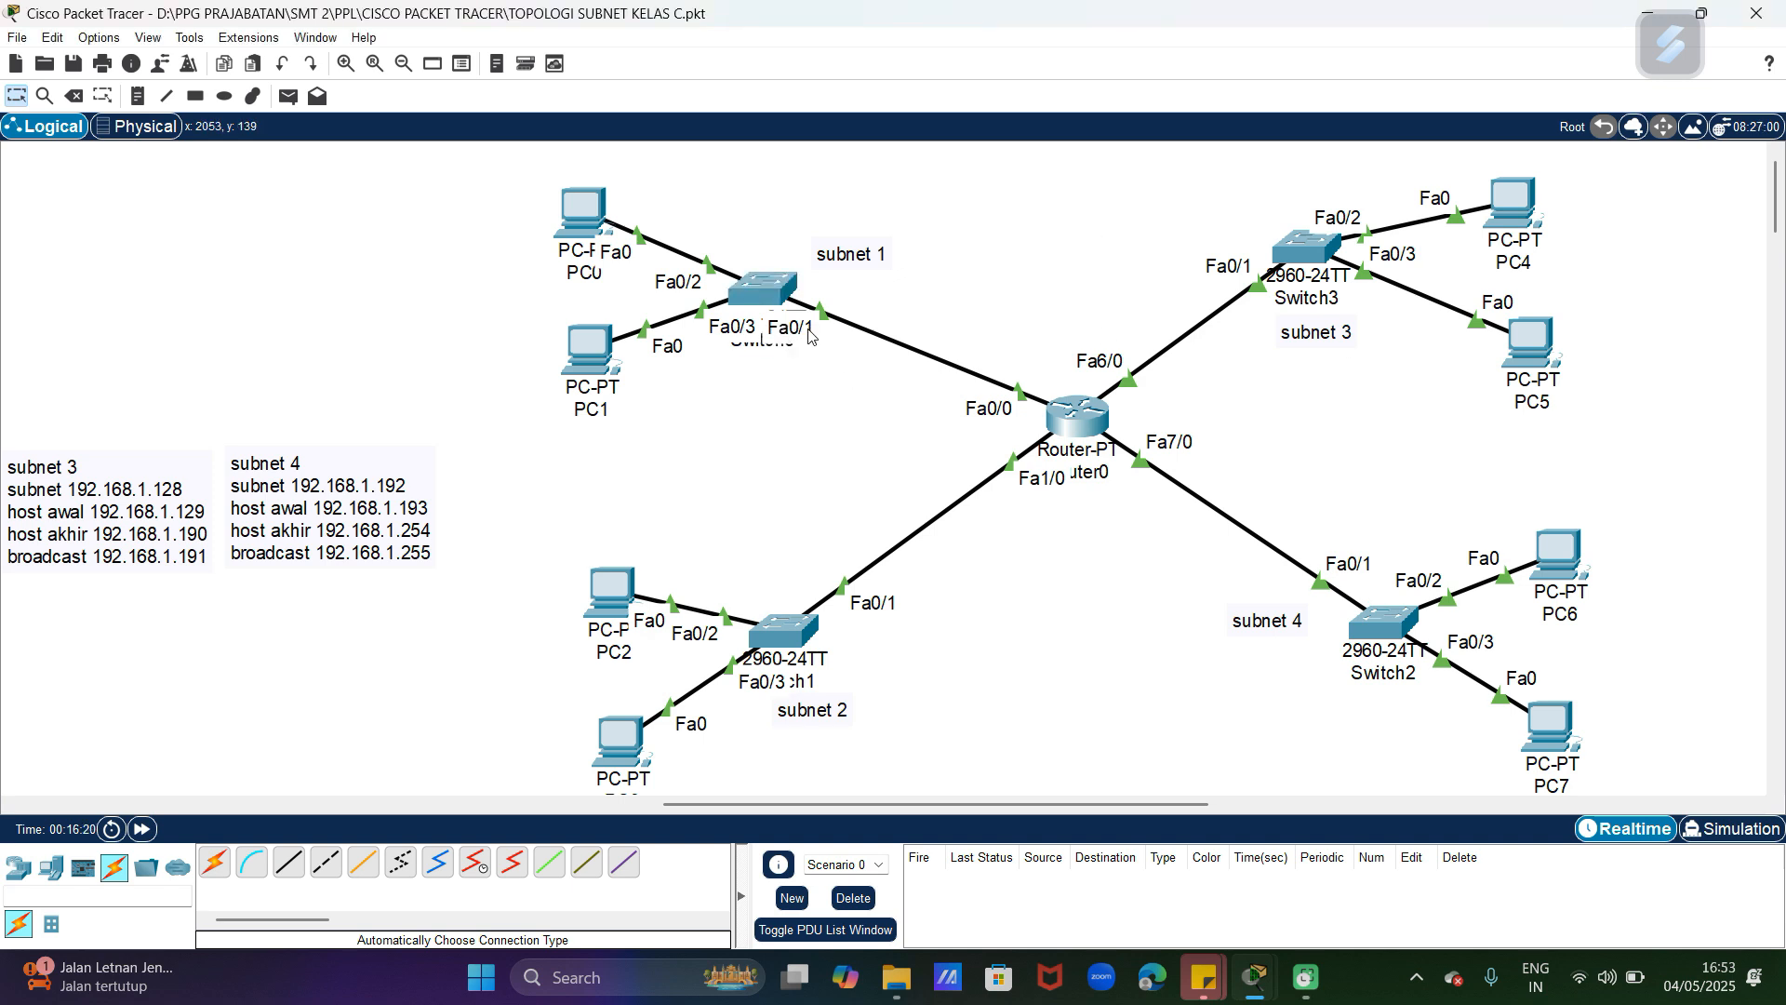
Step: Move the "subnet 1" label closer to its switch and shift PC0 slightly up and away from the switch
{"action": "left_click_drag", "start_coordinate": [870, 254], "coordinate": [831, 241]}
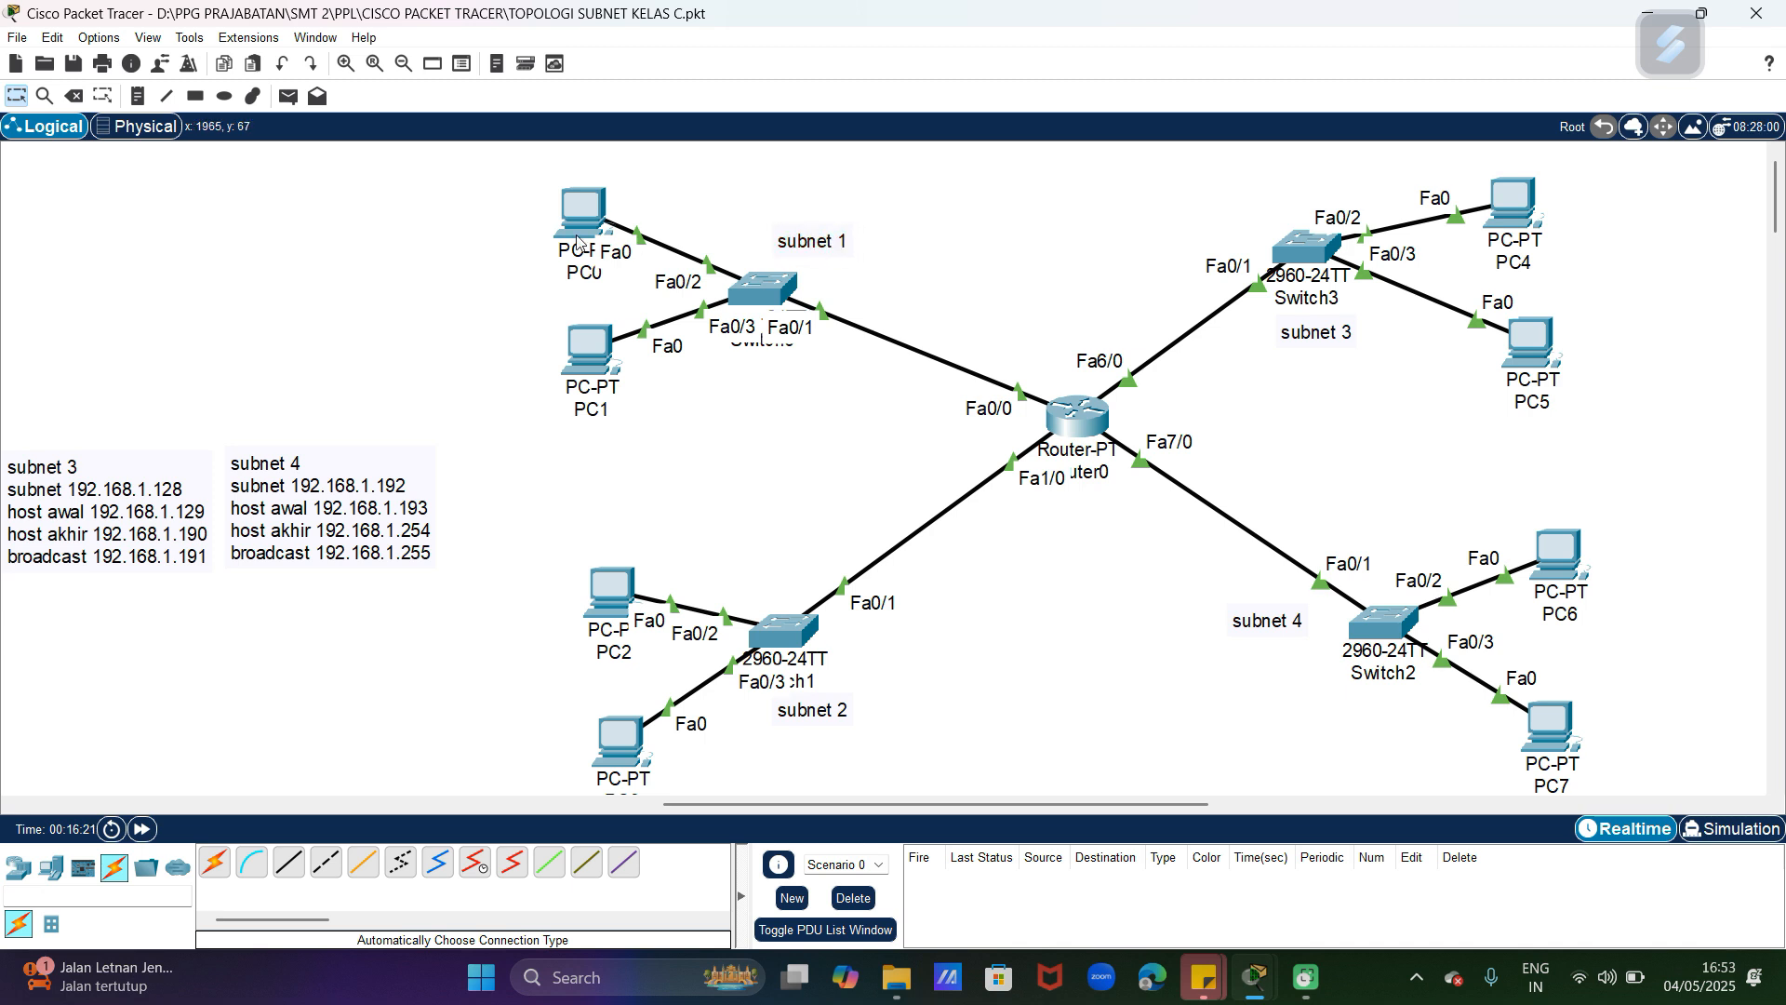
{"action": "left_click_drag", "start_coordinate": [575, 235], "coordinate": [562, 205]}
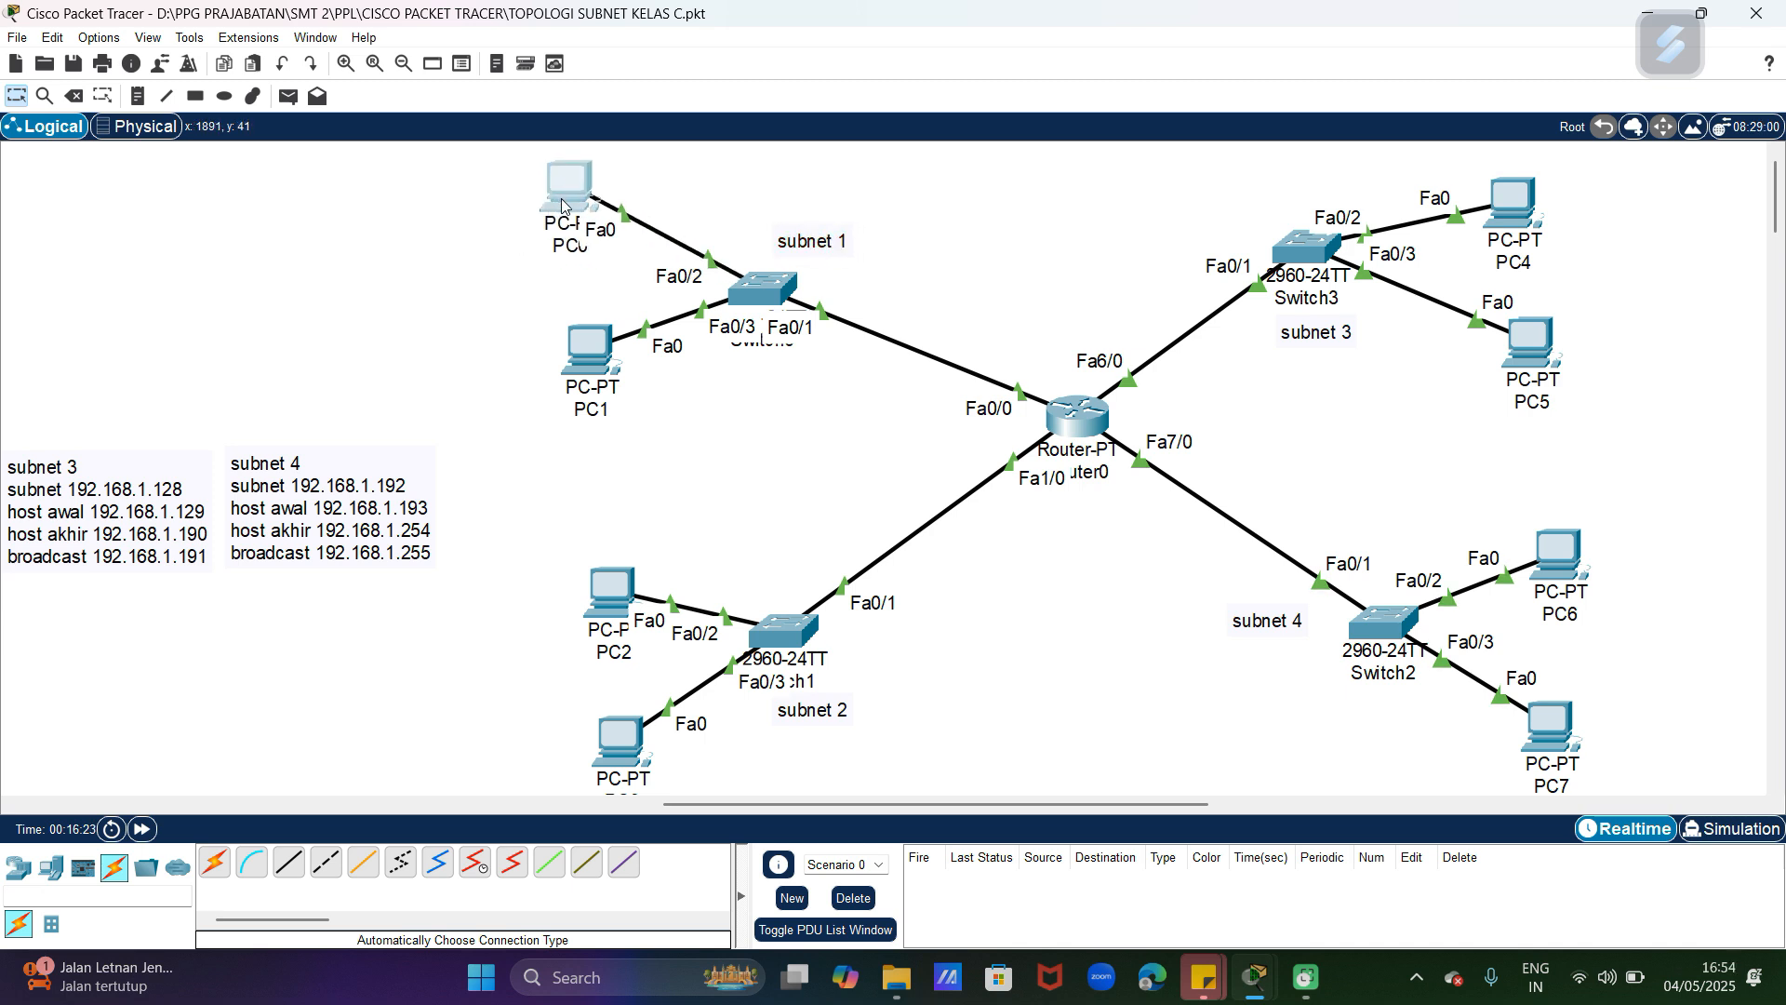
{"action": "left_click", "coordinate": [1658, 632]}
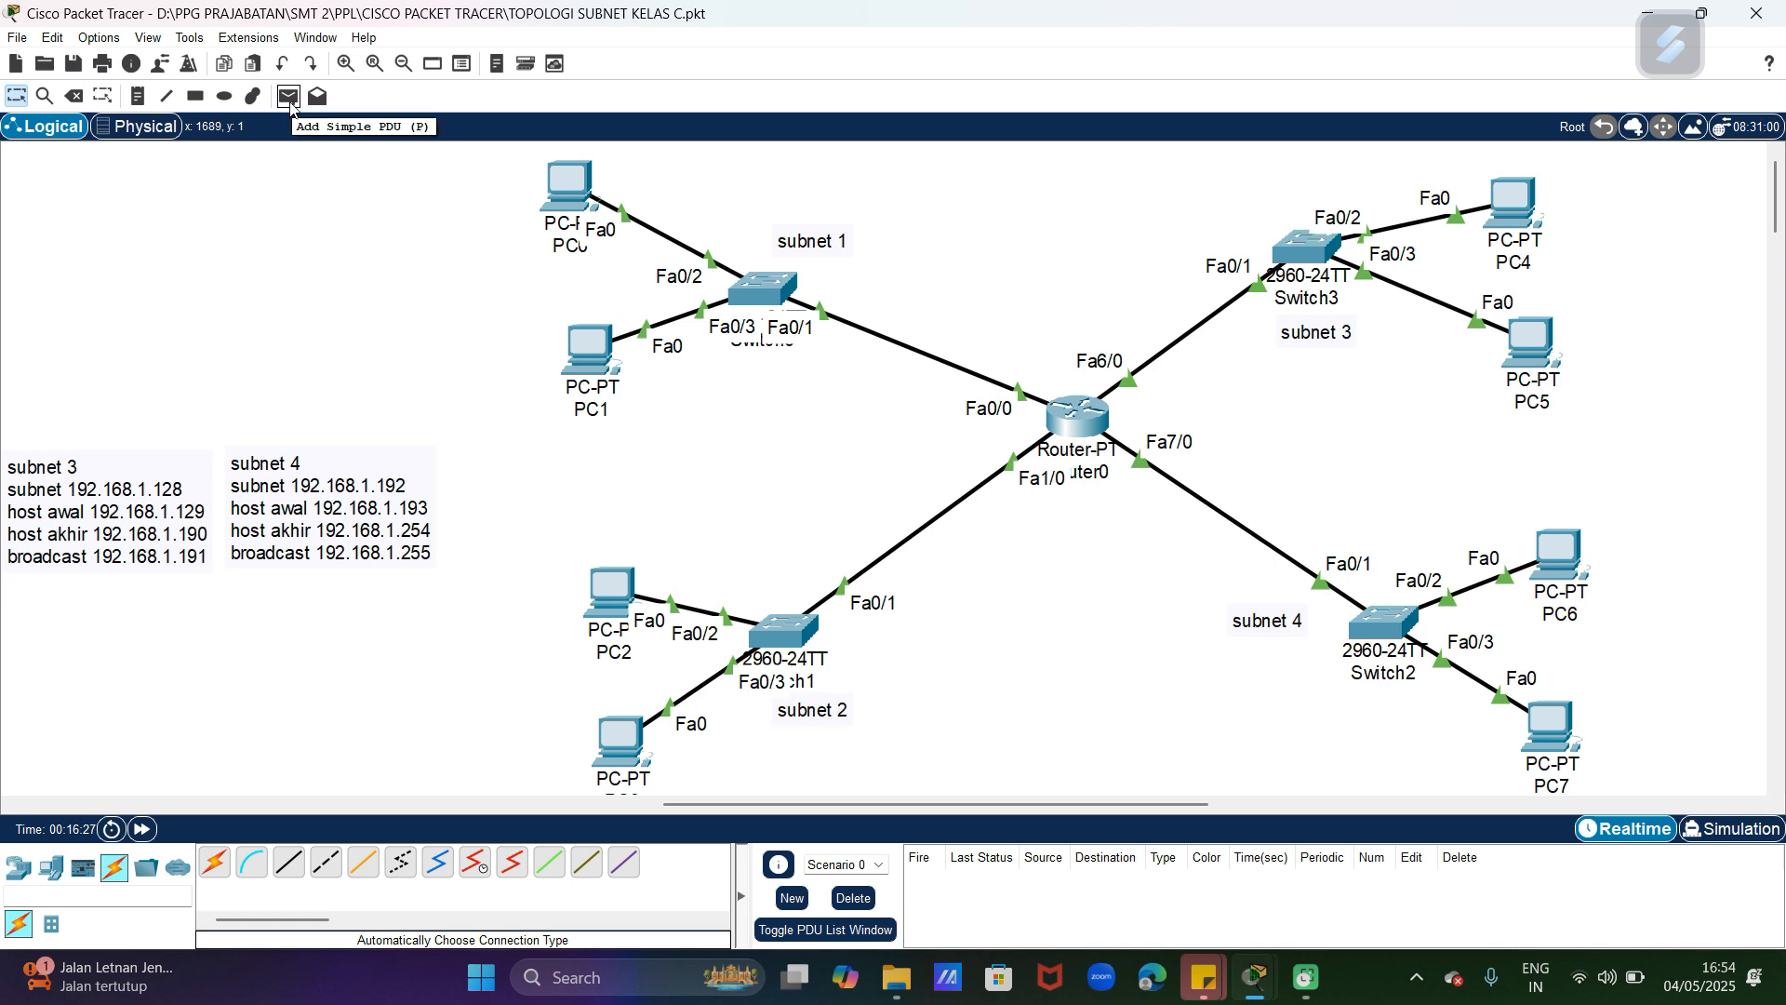
Step: Send a simple PDU from PC0 in subnet 1 to PC7 in subnet 4 to test connectivity
{"action": "left_click", "coordinate": [289, 97]}
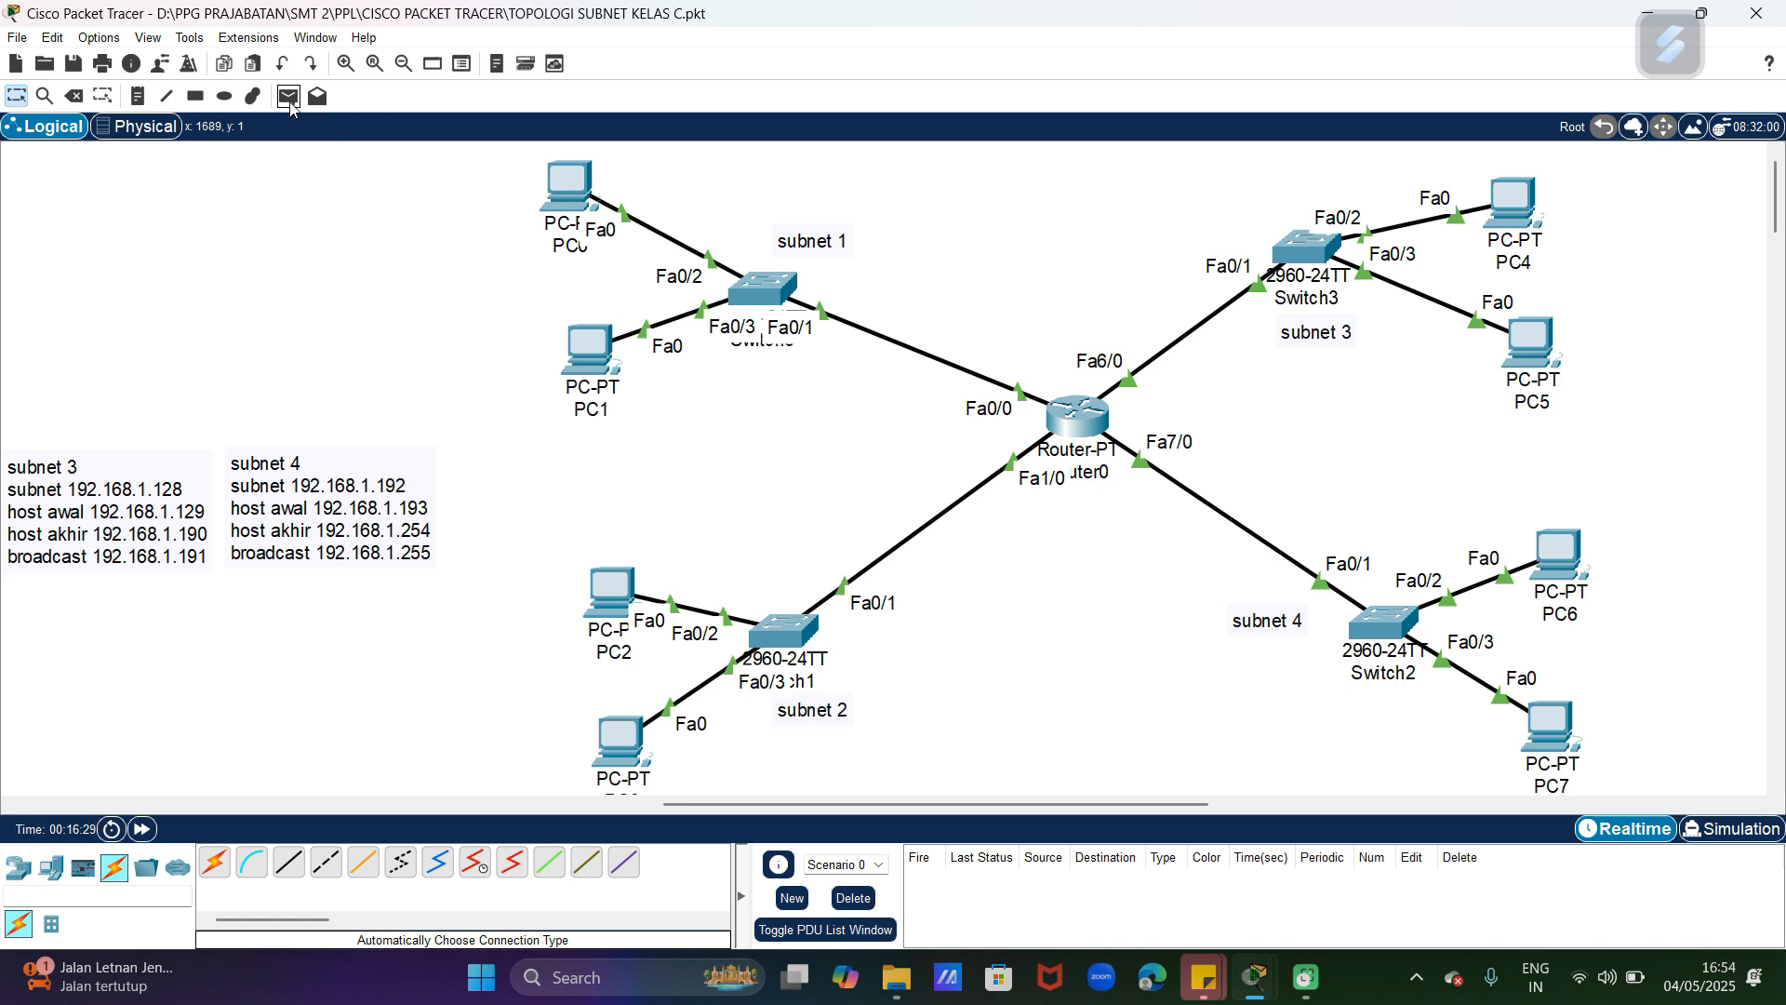
{"action": "left_click", "coordinate": [556, 194]}
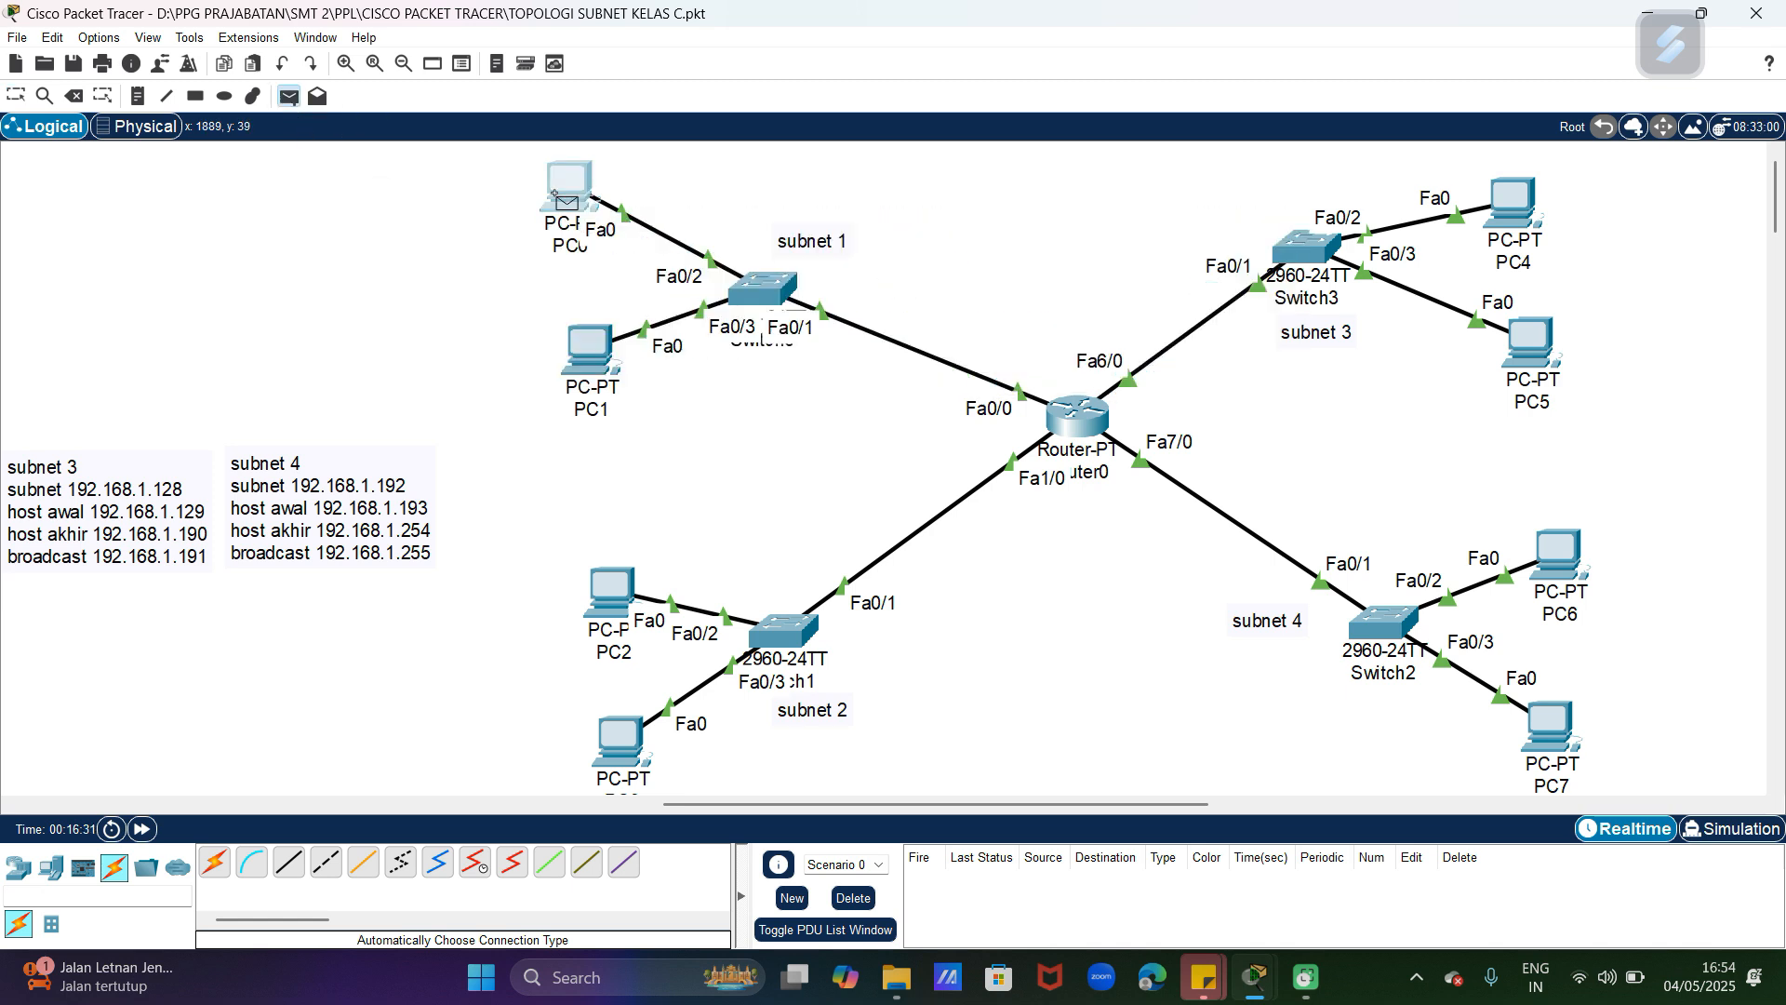
{"action": "left_click", "coordinate": [1551, 724]}
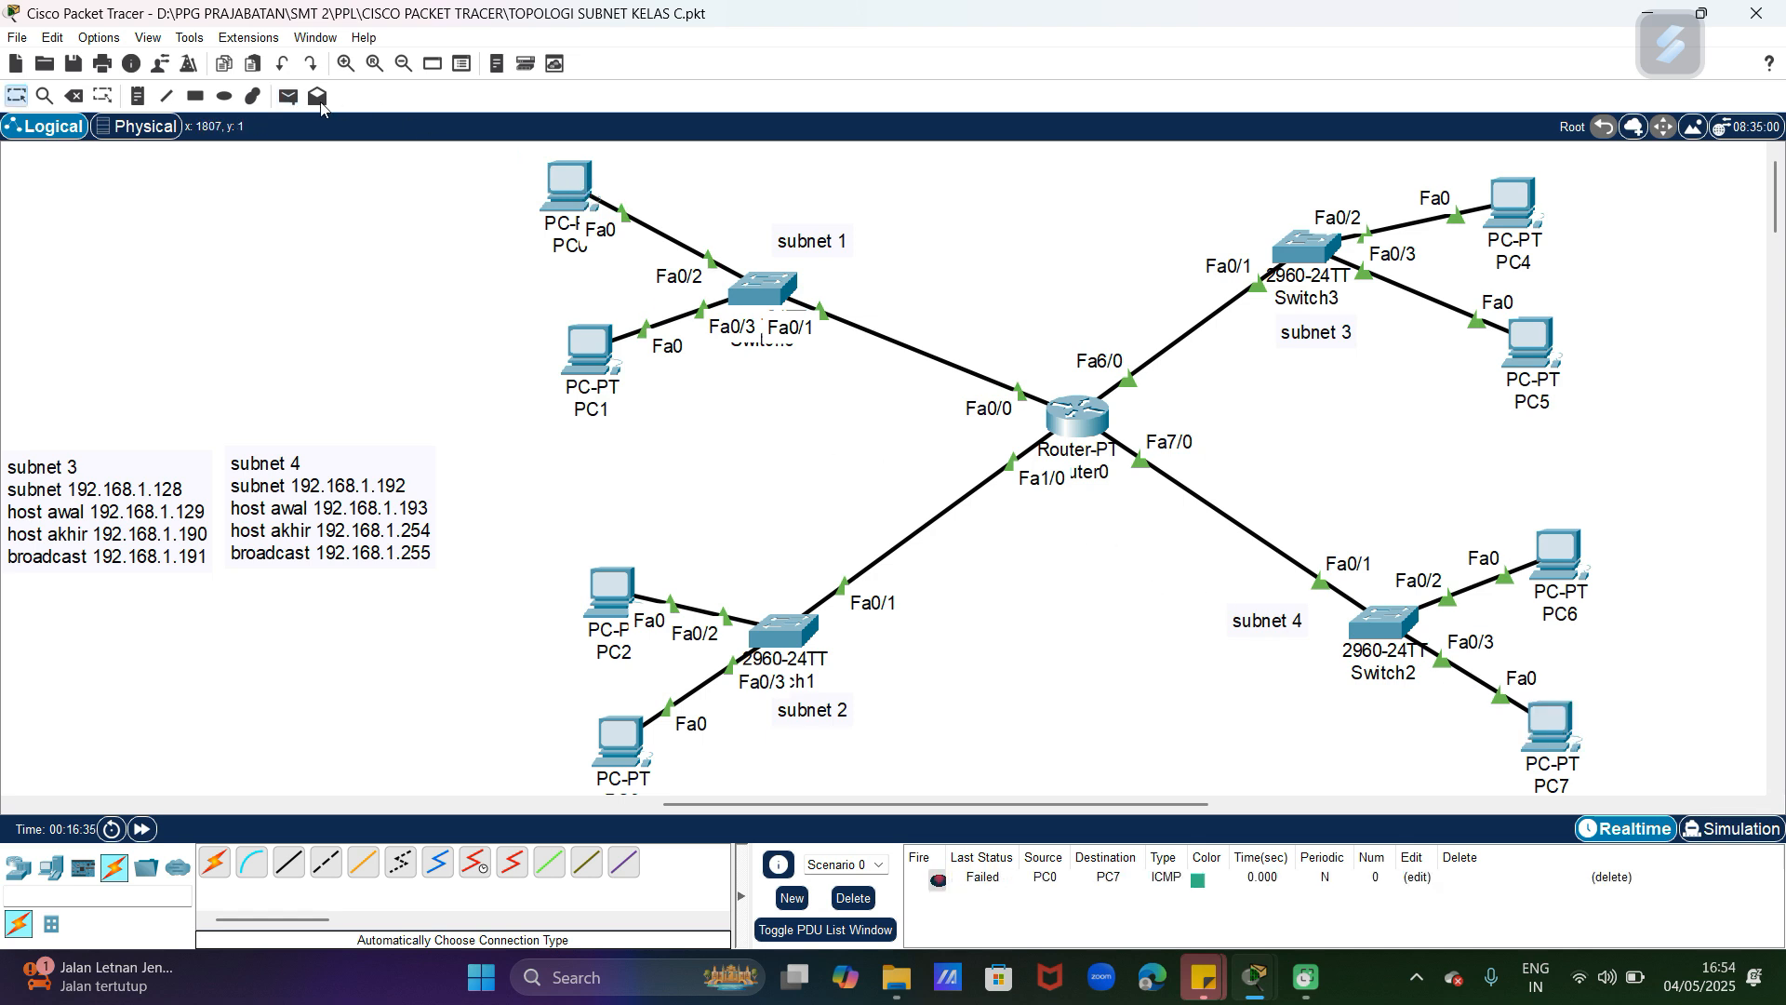
Step: Send two more simple PDUs from PC0 in subnet 1 to PC7 in subnet 4 to retest connectivity
{"action": "left_click", "coordinate": [291, 97]}
{"action": "left_click", "coordinate": [563, 196]}
{"action": "left_click", "coordinate": [1572, 726]}
{"action": "left_click", "coordinate": [288, 96]}
{"action": "left_click", "coordinate": [570, 197]}
{"action": "left_click", "coordinate": [1552, 730]}
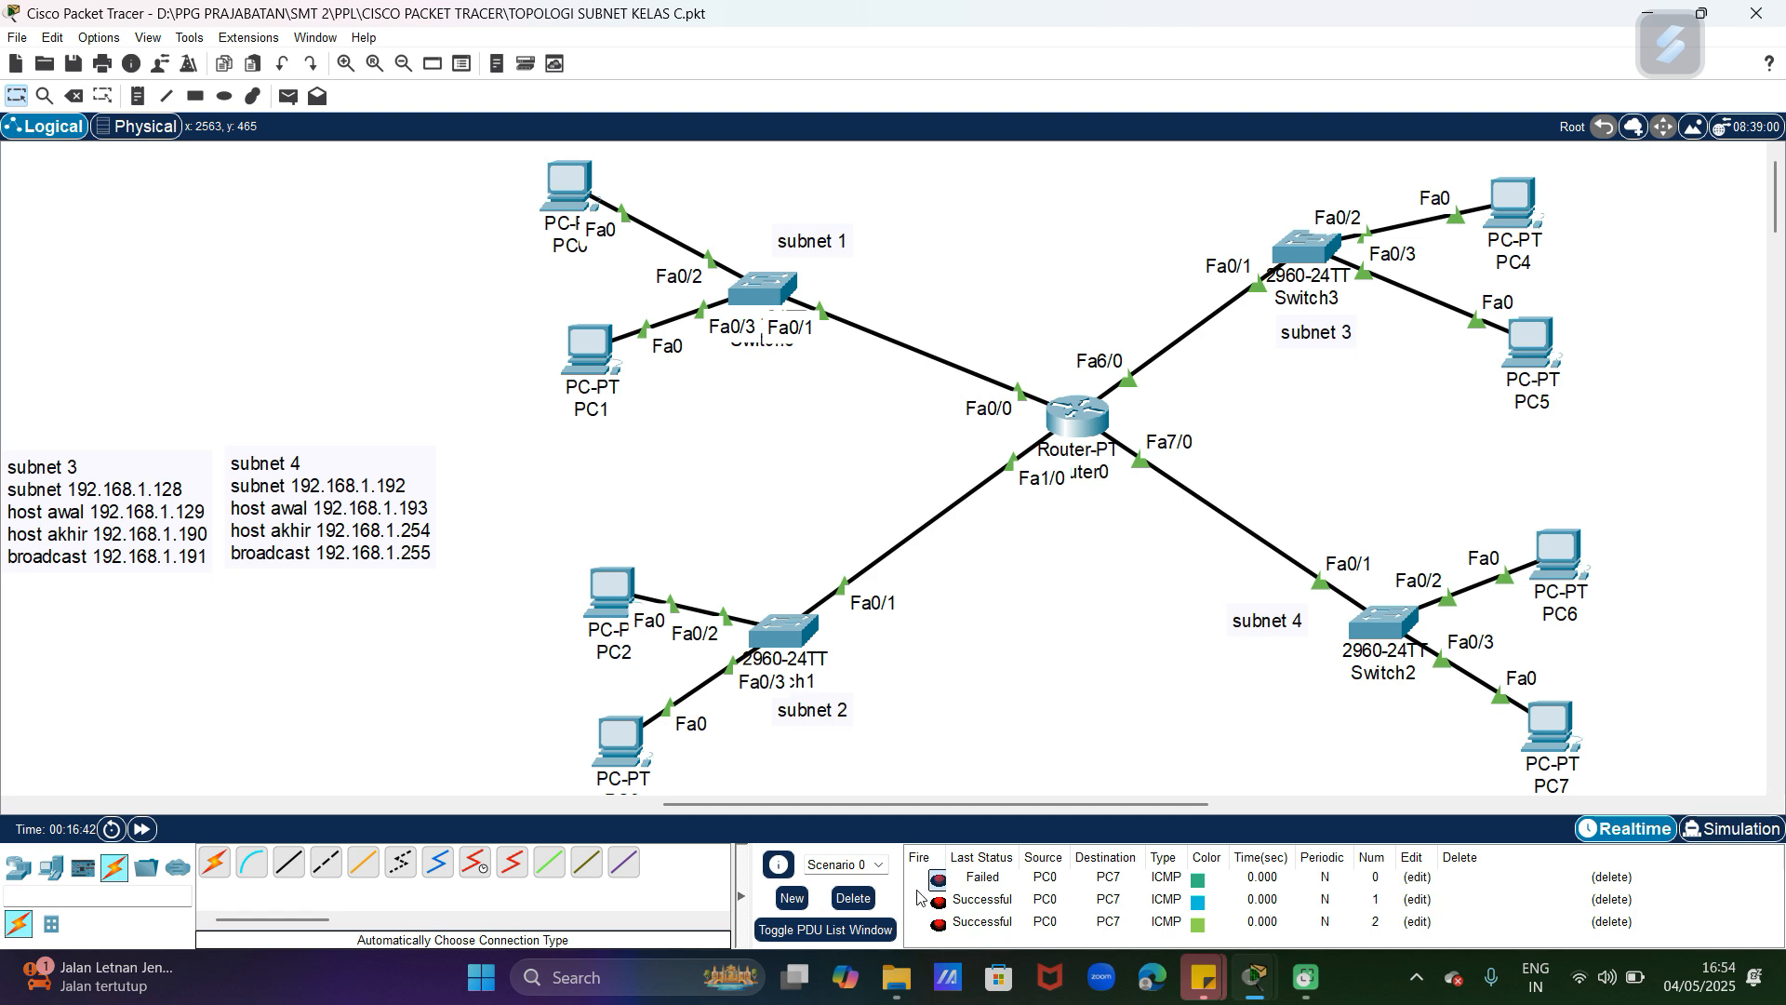
Step: Delete the current PDU scenario and send a simple PDU in the reverse direction, from PC7 to PC0
{"action": "left_click", "coordinate": [853, 898]}
{"action": "key", "text": "p"}
{"action": "left_click", "coordinate": [1551, 731]}
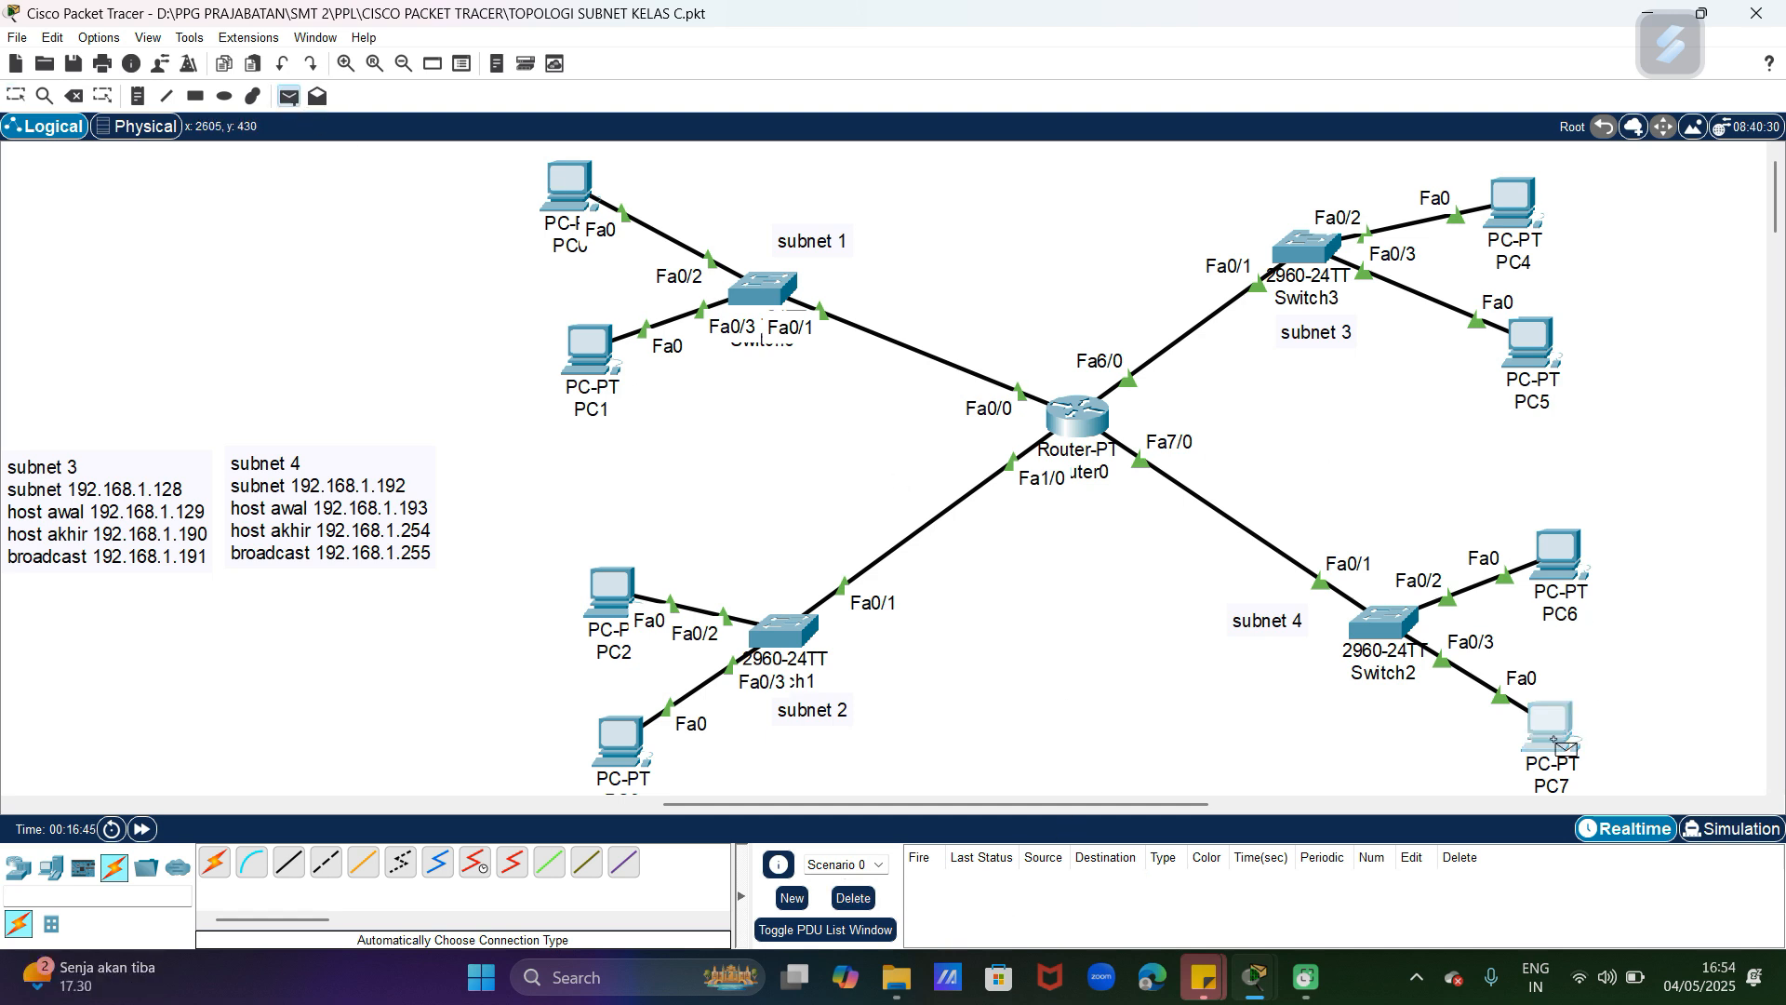
{"action": "left_click", "coordinate": [578, 212]}
Step: Send two simple PDUs from PC1 in subnet 1 to PC4 in subnet 3 to test connectivity
{"action": "key", "text": "p"}
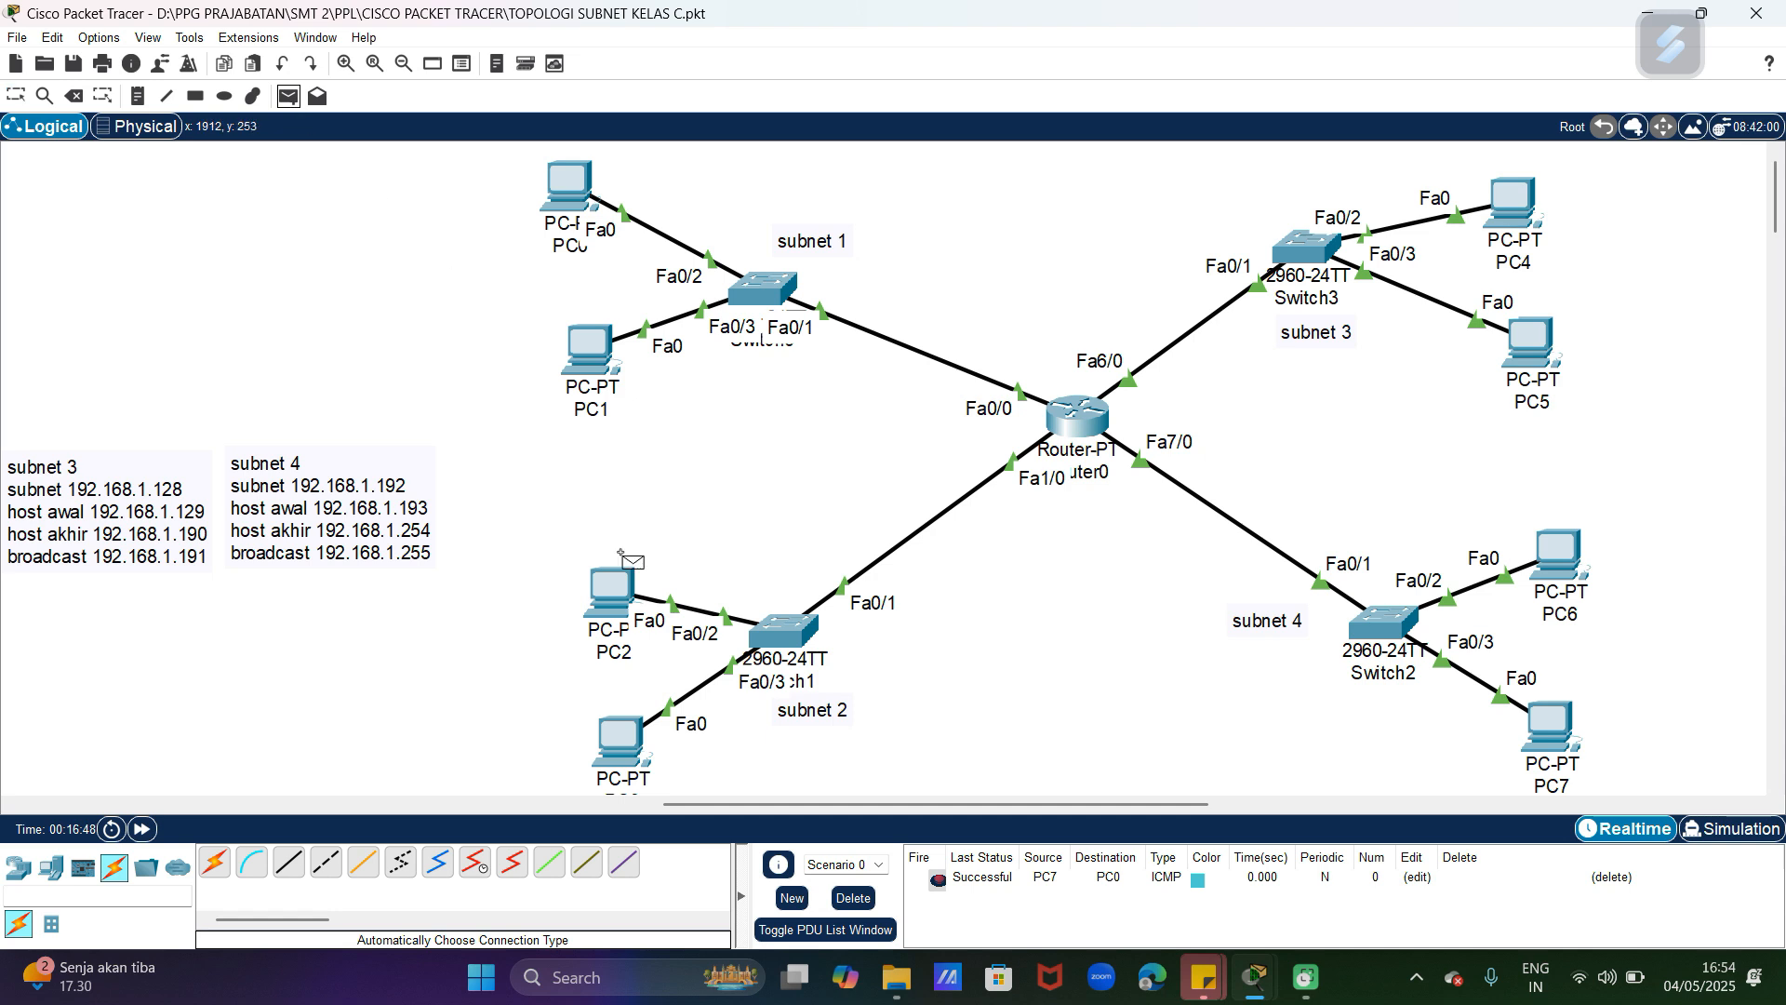
{"action": "left_click", "coordinate": [607, 747]}
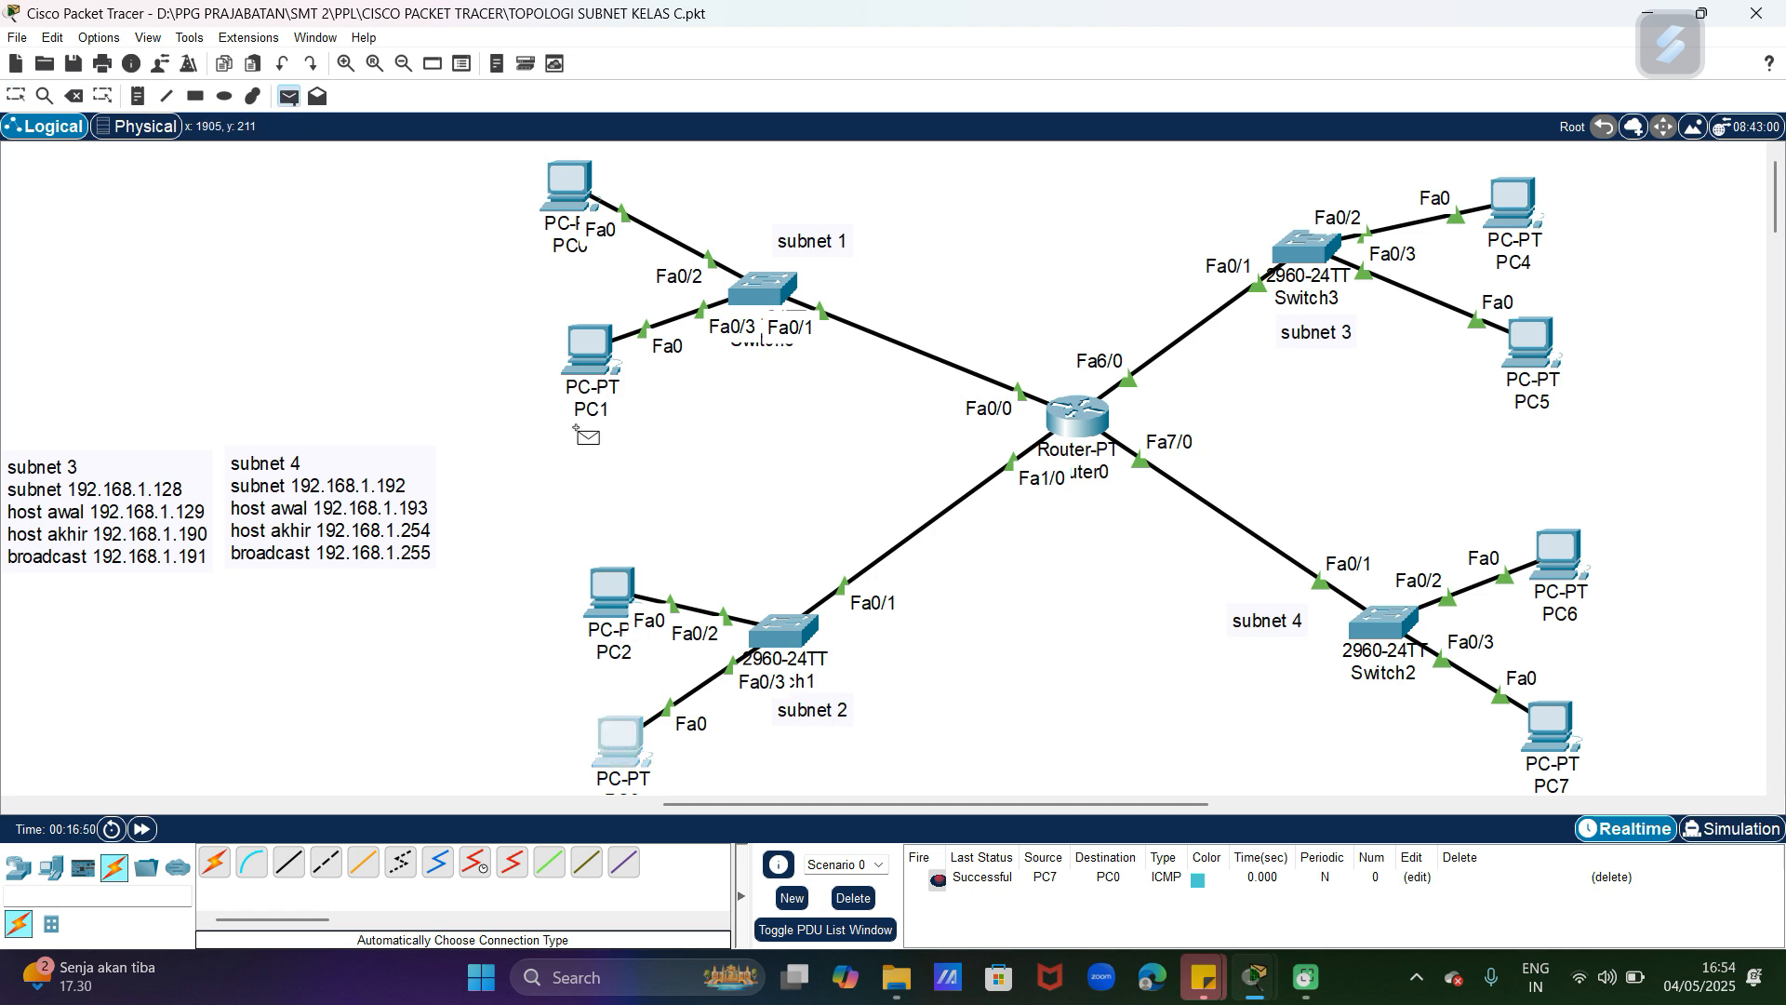
{"action": "left_click", "coordinate": [588, 358]}
{"action": "left_click", "coordinate": [1510, 218]}
{"action": "left_click", "coordinate": [1509, 219]}
{"action": "mouse_move", "coordinate": [1514, 223]}
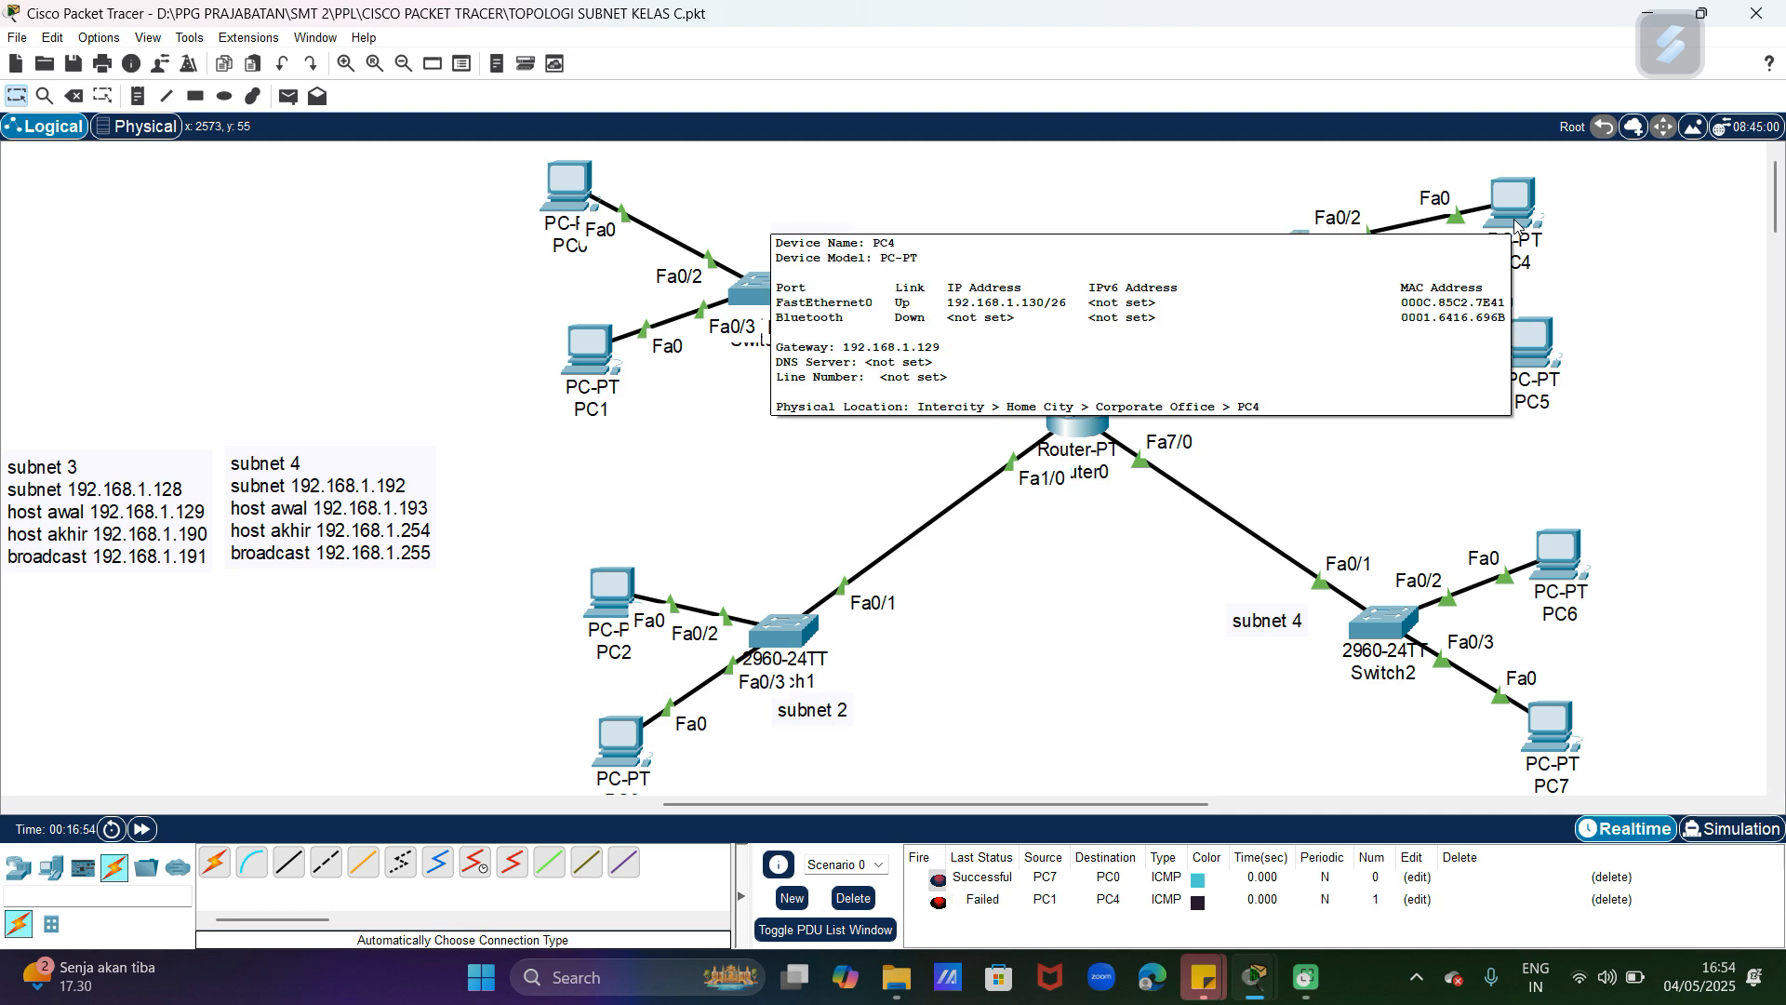
{"action": "left_click", "coordinate": [289, 96]}
{"action": "left_click", "coordinate": [600, 355]}
{"action": "left_click", "coordinate": [1523, 229]}
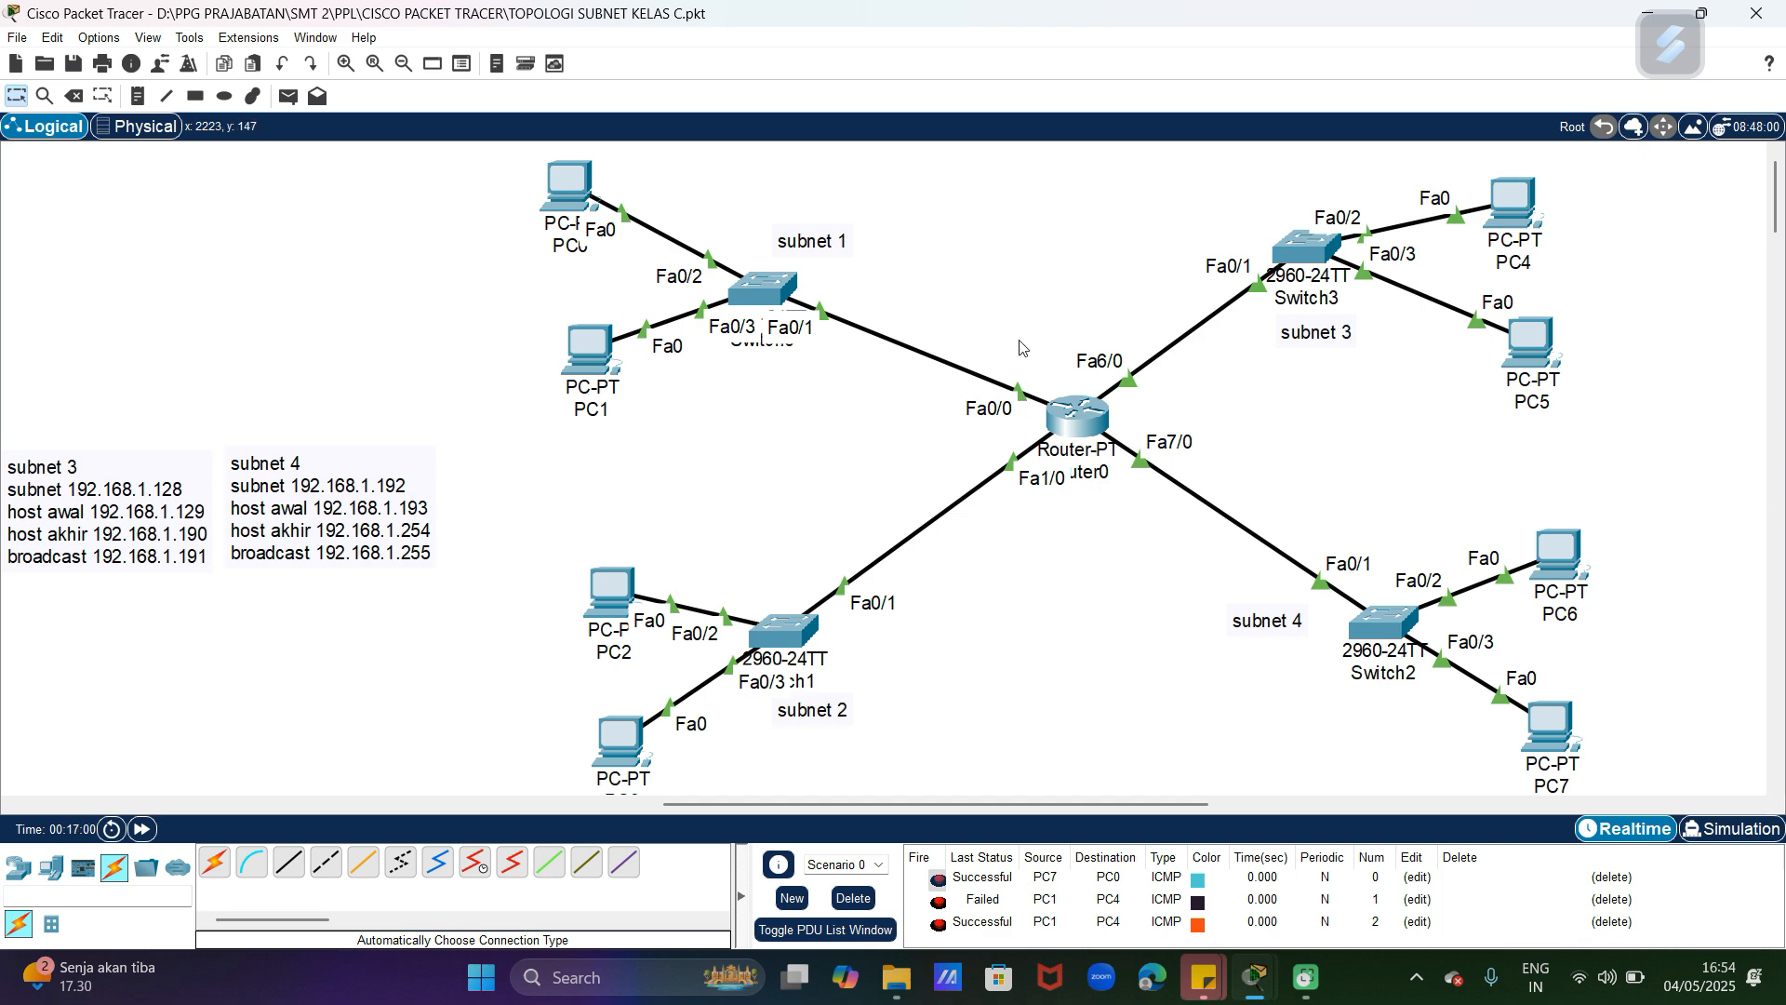
Step: Review the RIP network addresses configured on Router0 and close its window
{"action": "left_click", "coordinate": [1079, 416]}
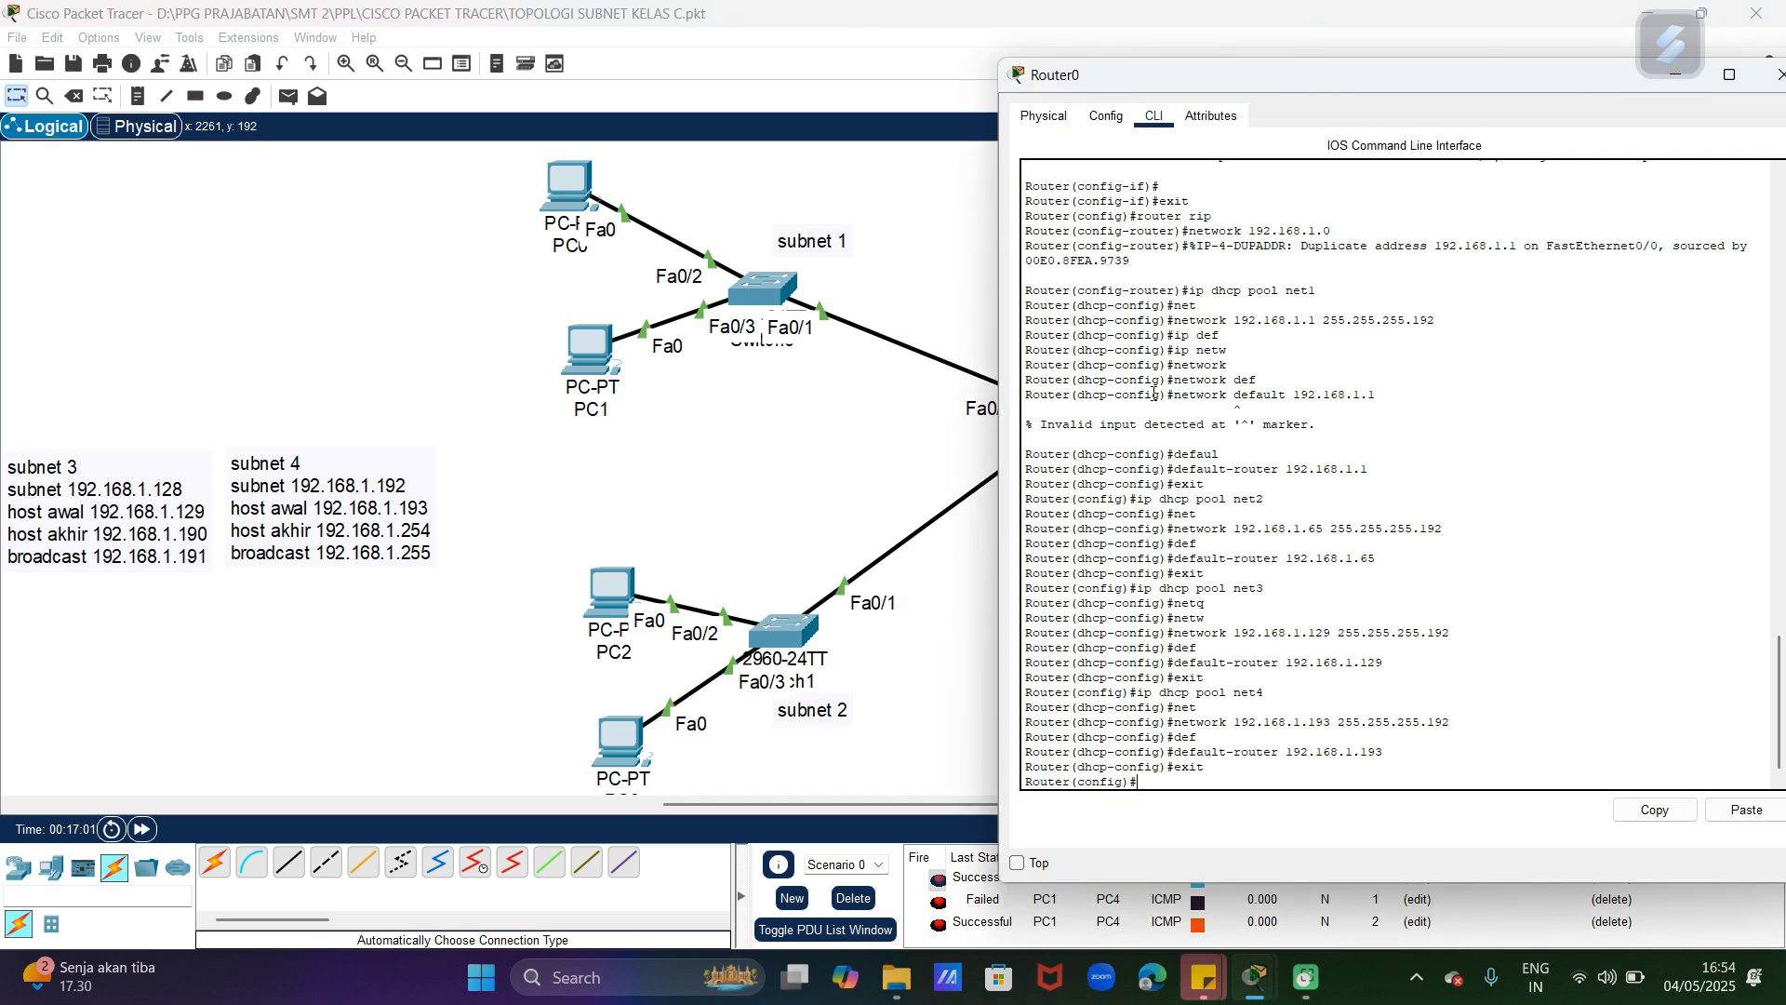
{"action": "left_click", "coordinate": [1106, 115]}
{"action": "left_click", "coordinate": [1105, 254]}
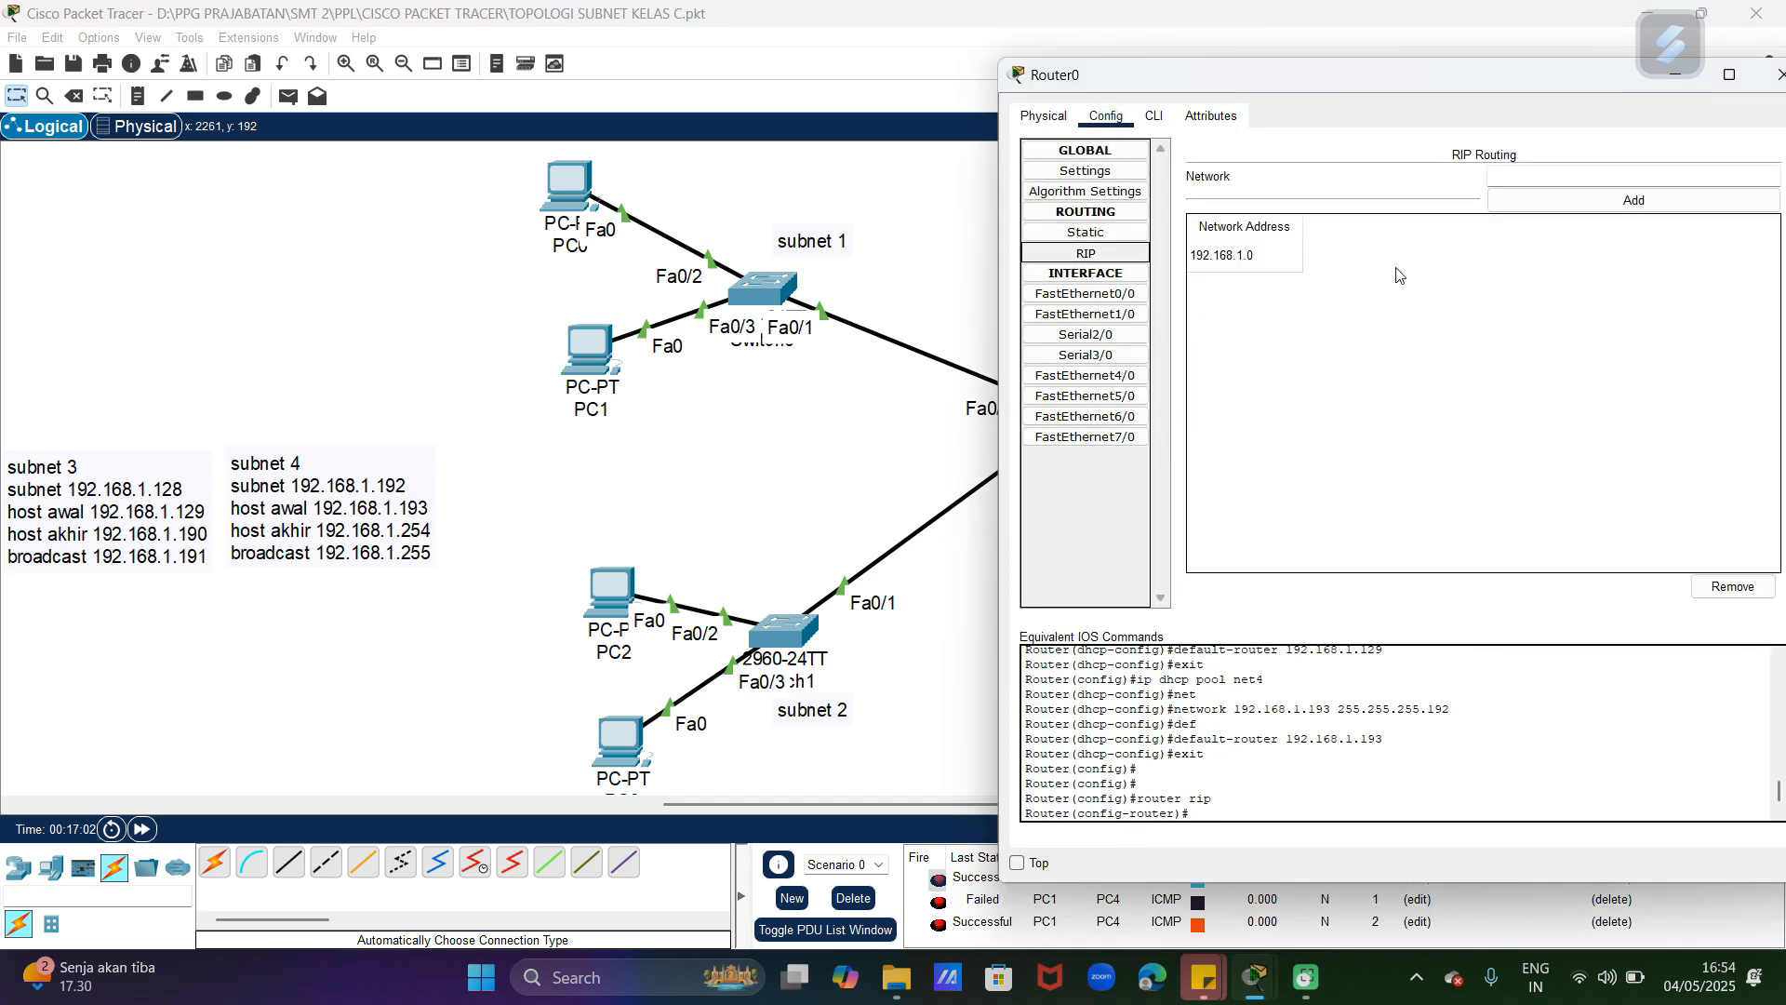
{"action": "left_click", "coordinate": [1250, 261]}
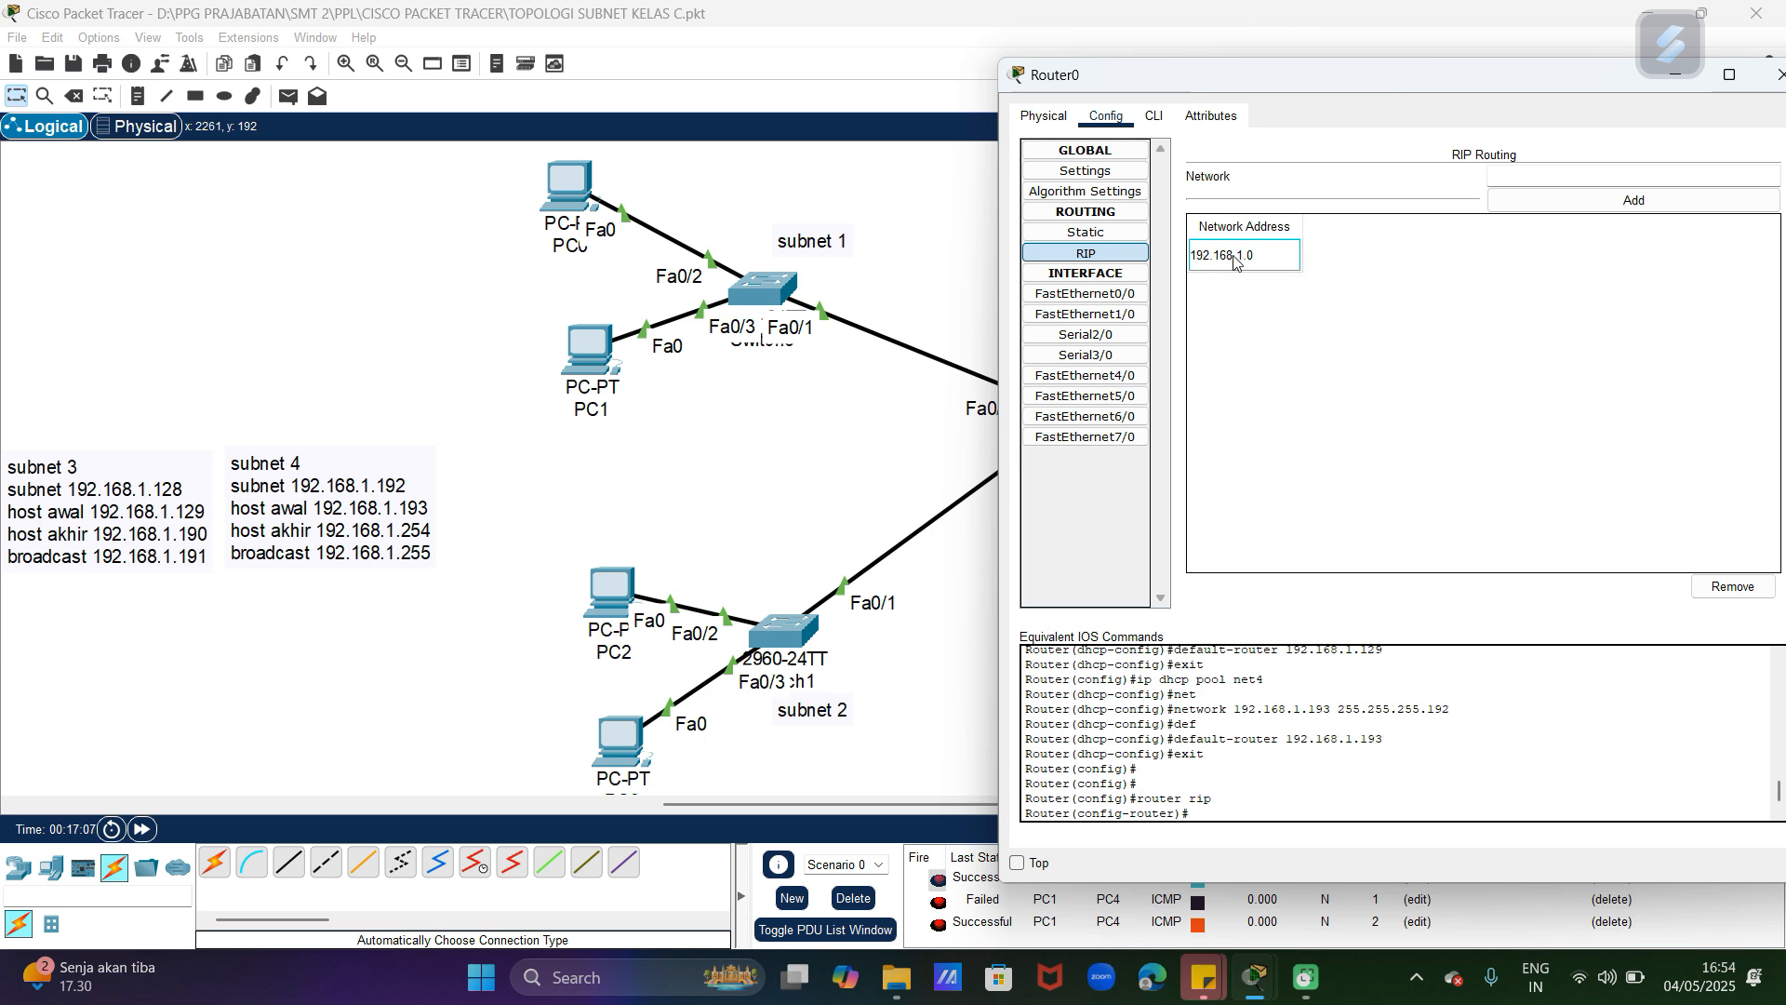
{"action": "left_click_drag", "start_coordinate": [1330, 89], "coordinate": [1128, 98]}
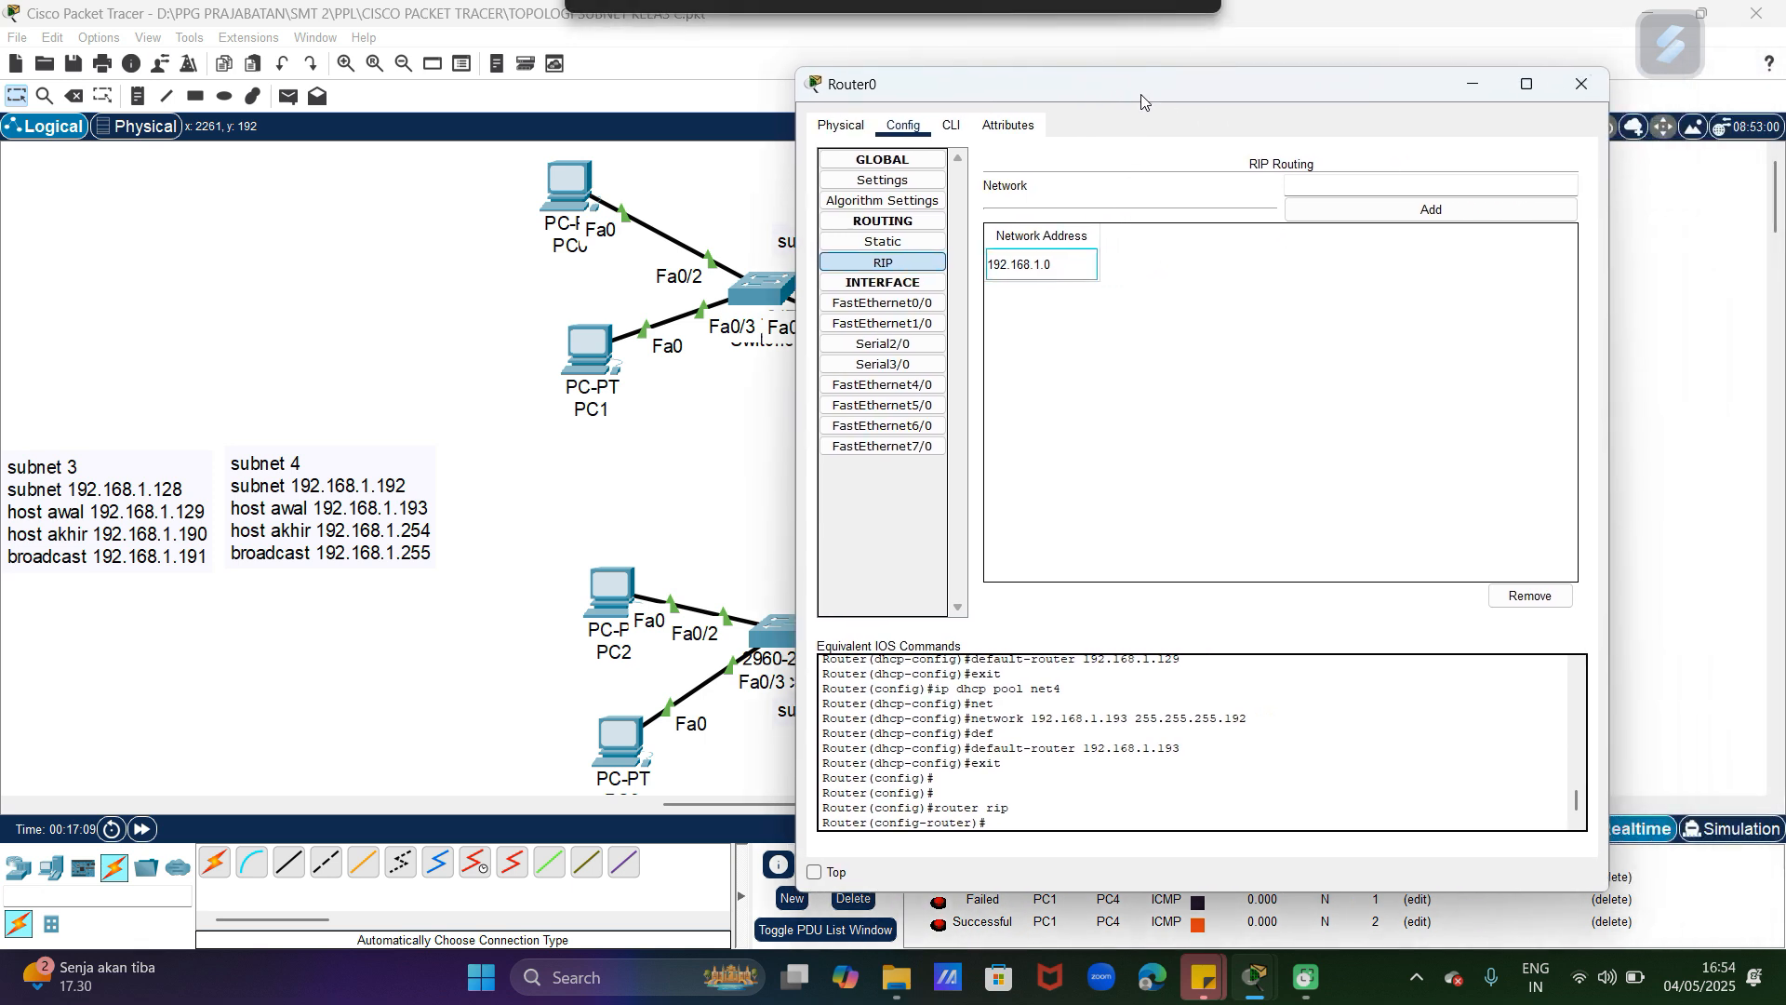
{"action": "left_click", "coordinate": [1580, 85]}
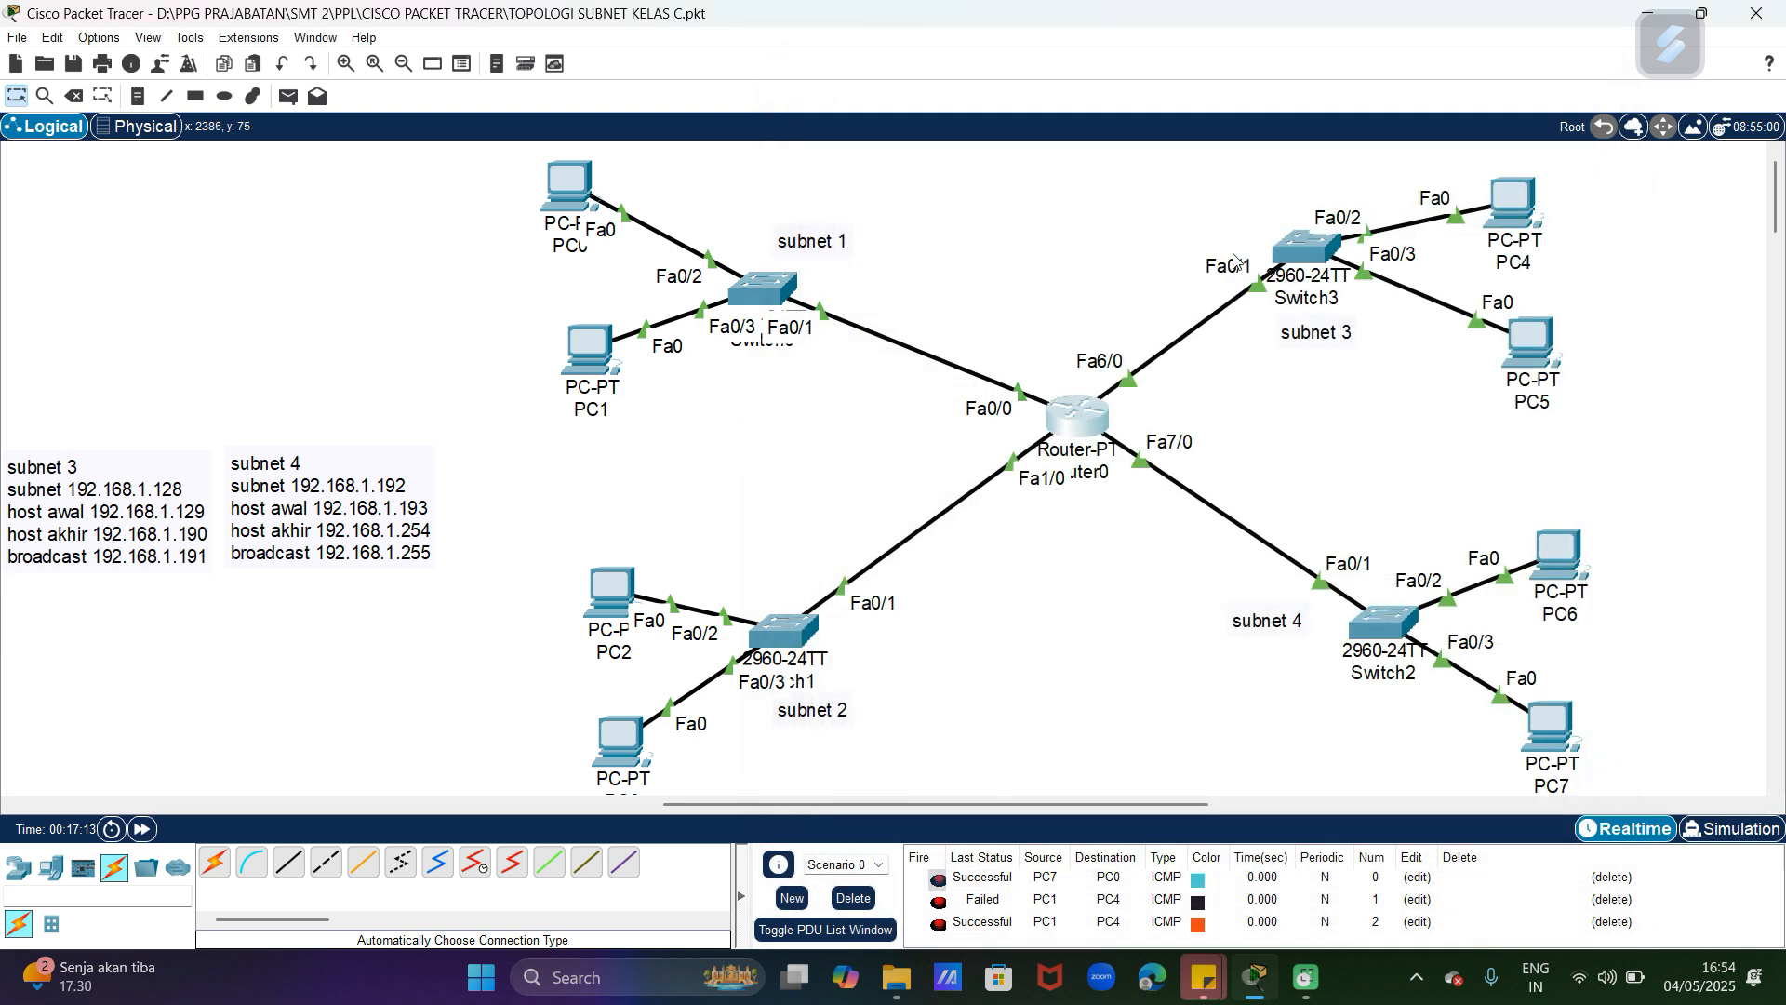
Step: Shift subnet 1's switch slightly up towards its label and nudge Router0 slightly down towards the PC2 side of the topology
{"action": "left_click_drag", "start_coordinate": [781, 307], "coordinate": [800, 292]}
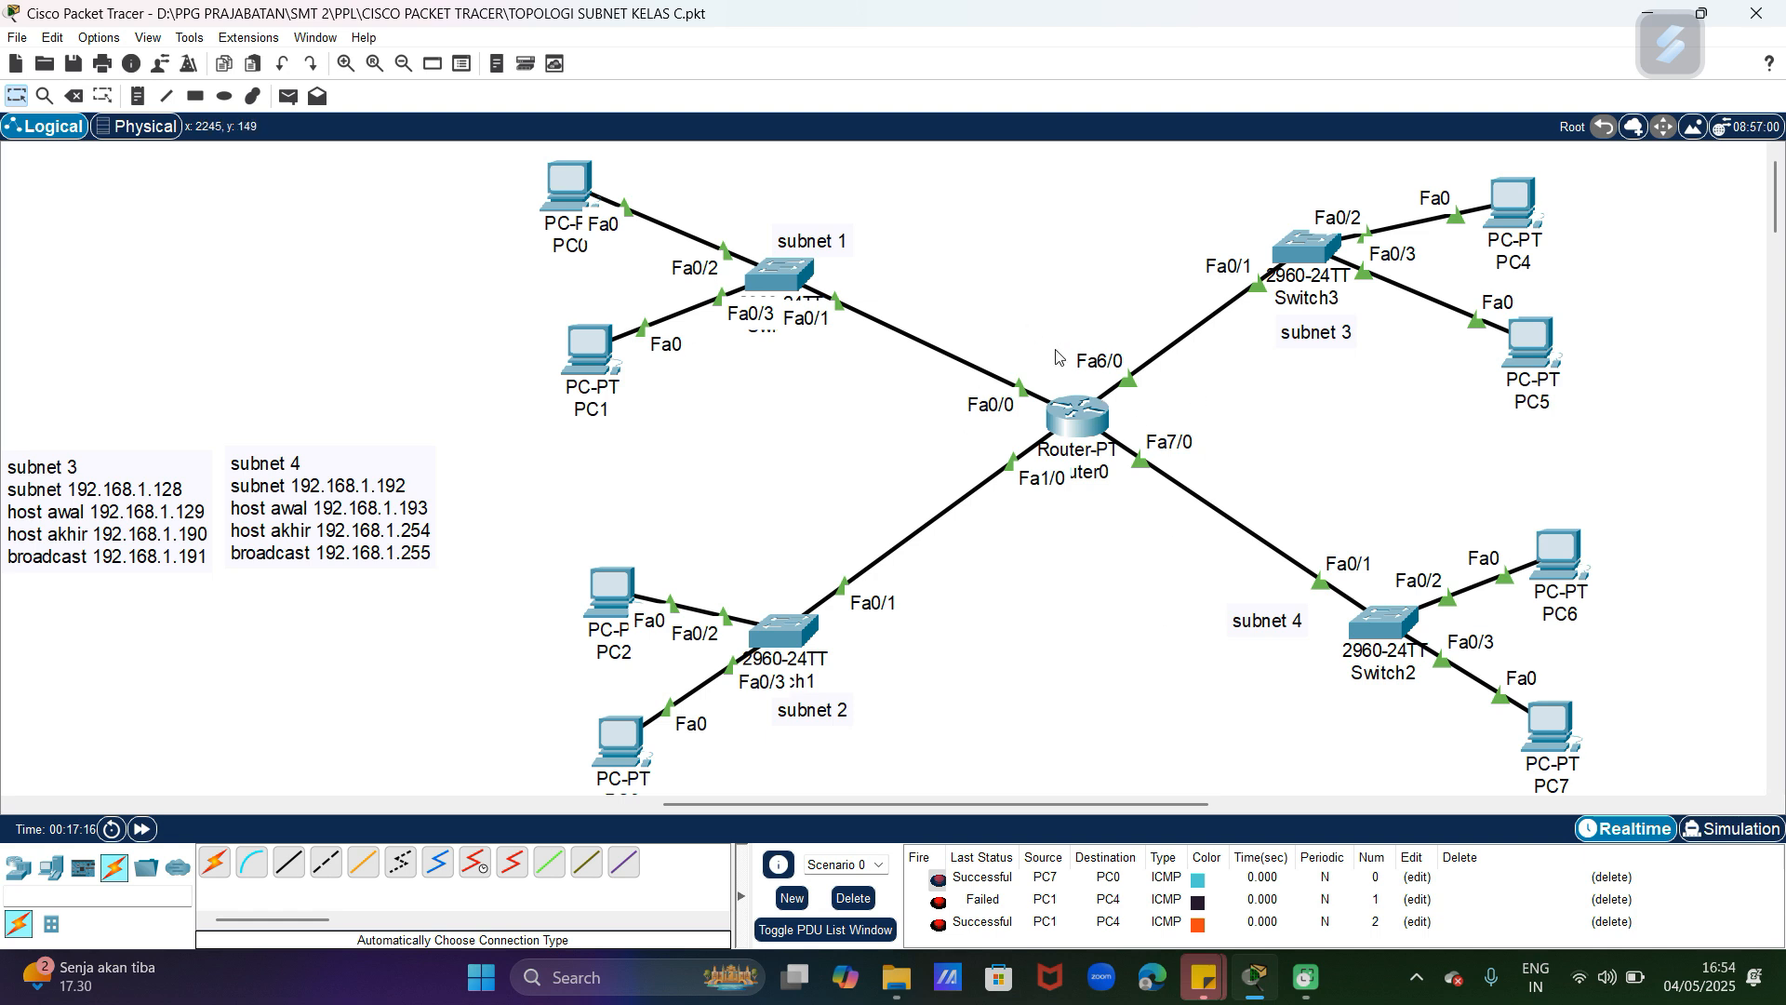
{"action": "left_click_drag", "start_coordinate": [1061, 428], "coordinate": [1038, 437]}
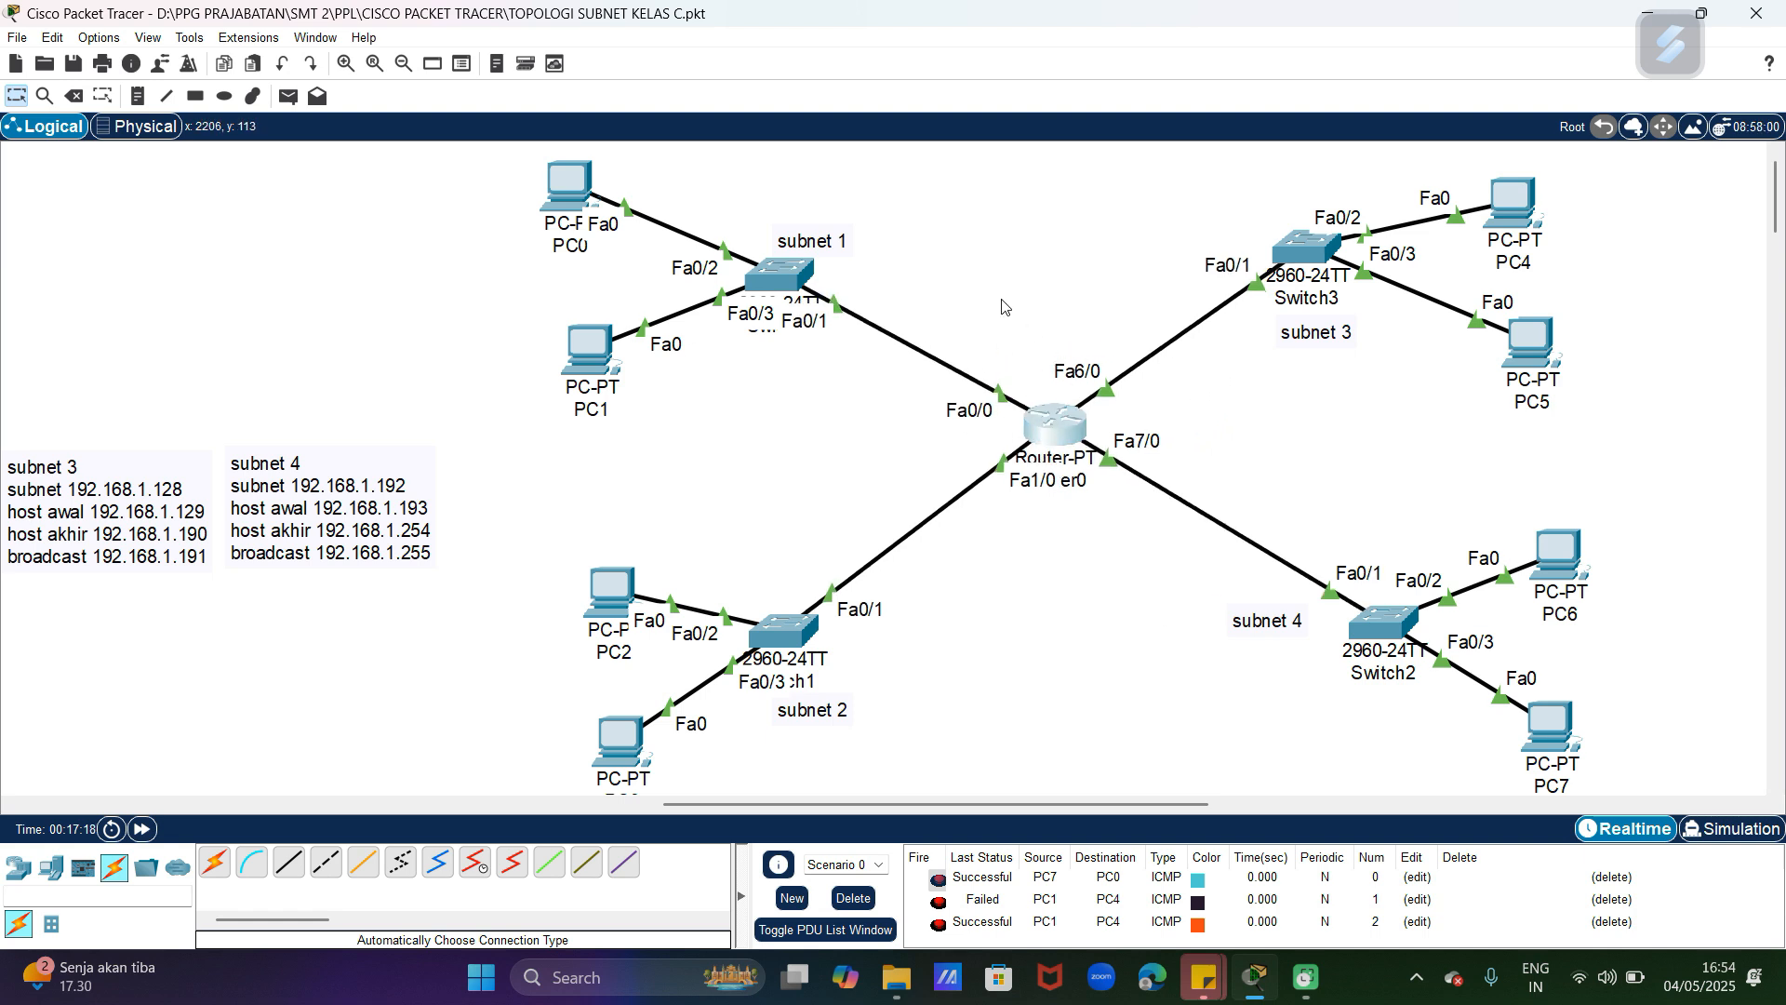